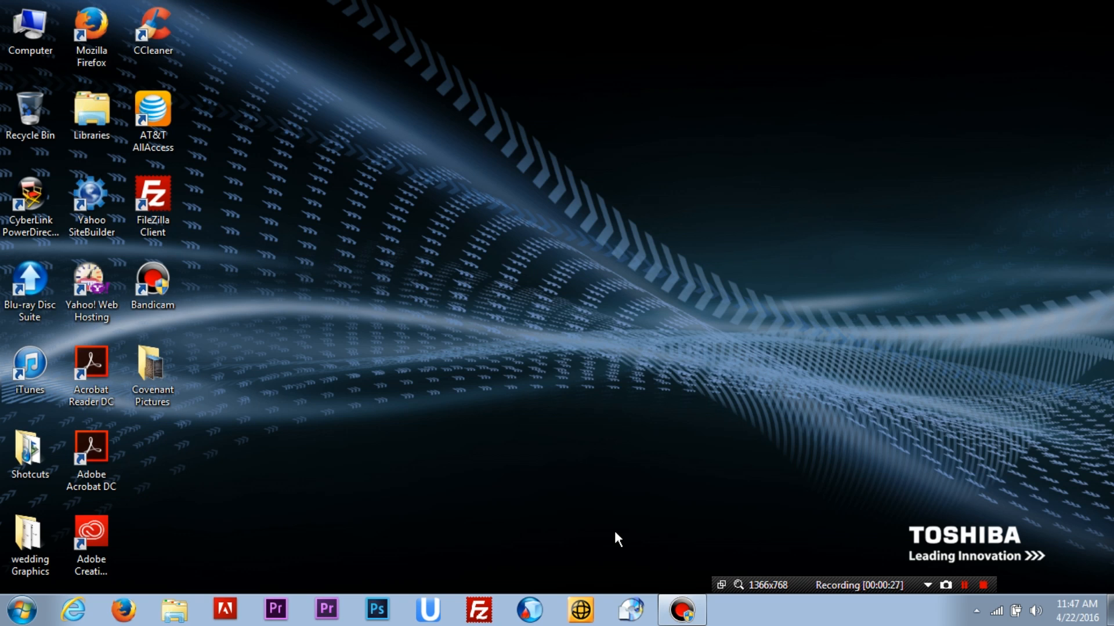
Step: Open the FIELD EDITOR project in Premiere Pro and add a new bin named TEST PROJECT
left_click(275, 610)
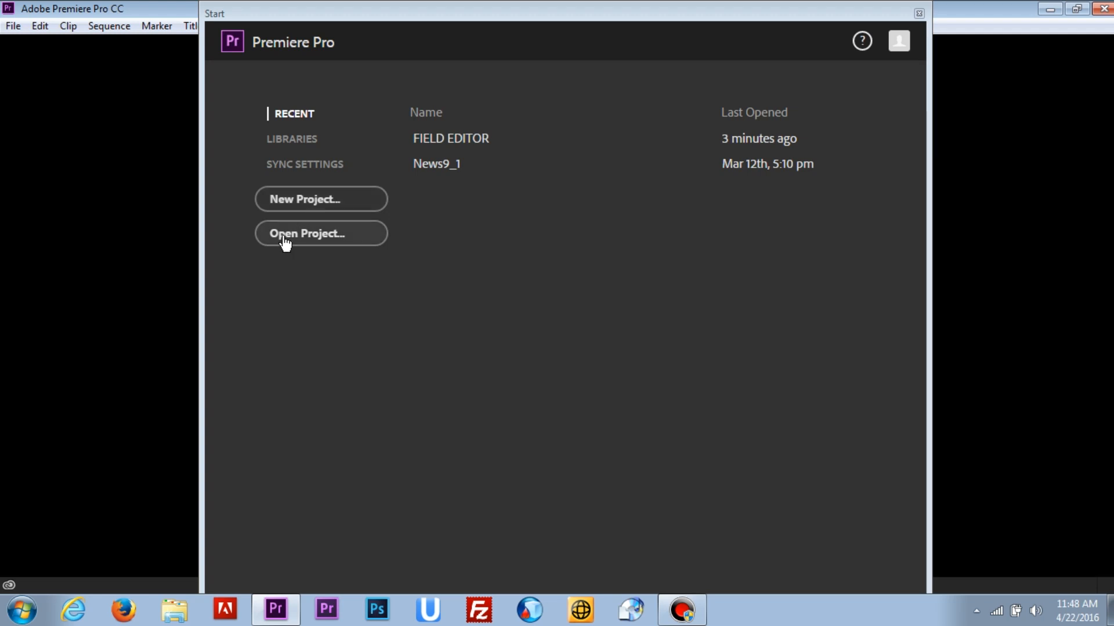
left_click(455, 140)
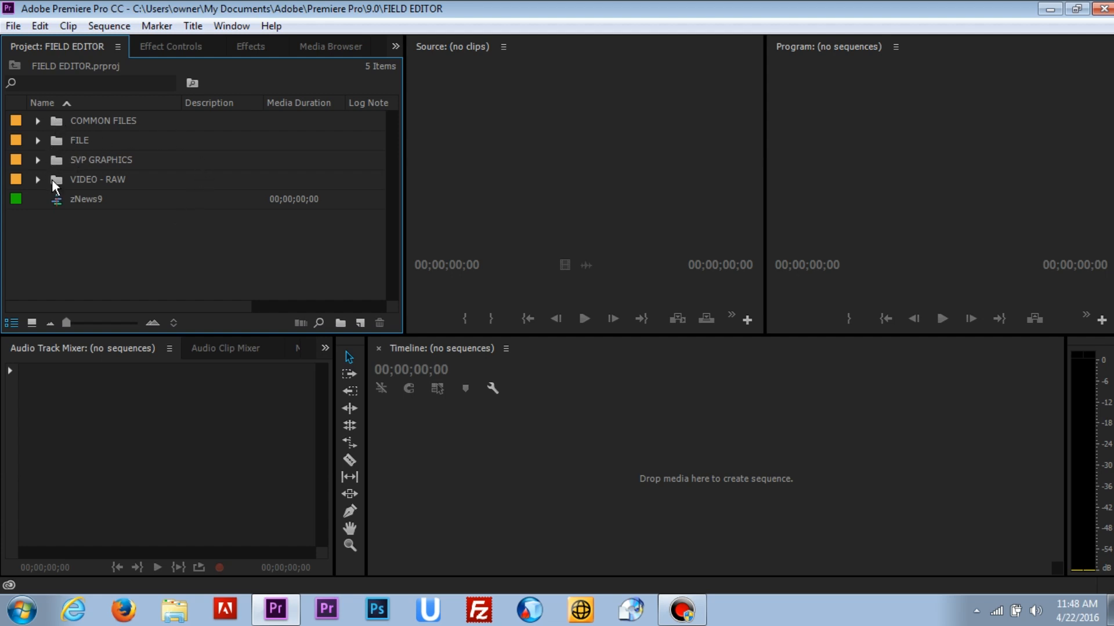
right_click(176, 246)
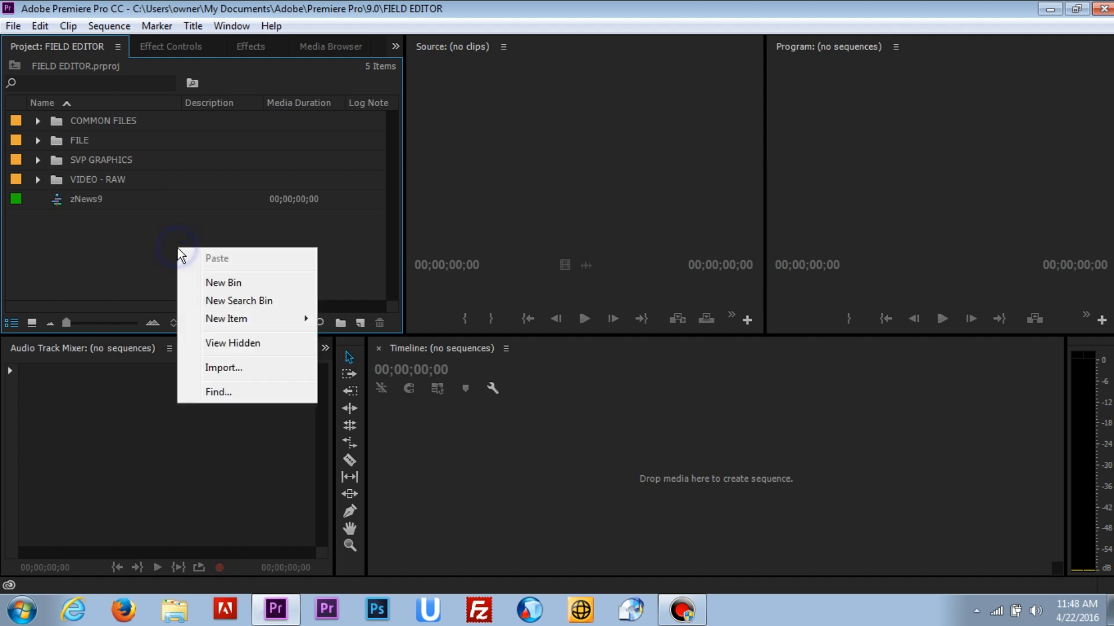
left_click(224, 283)
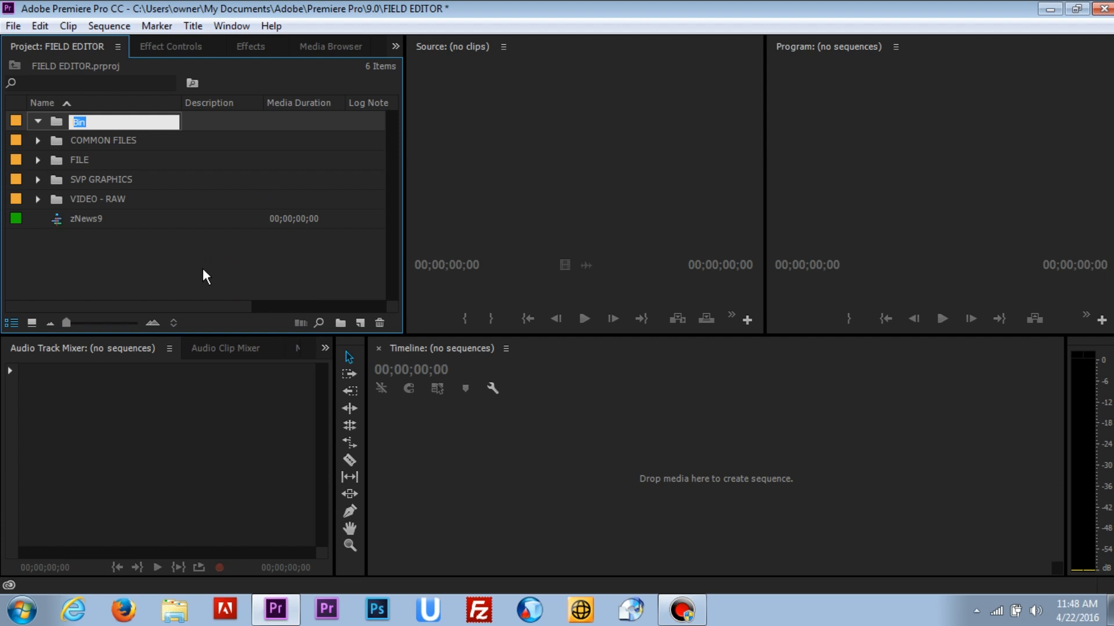
type("TEST PROJECT")
left_click(134, 270)
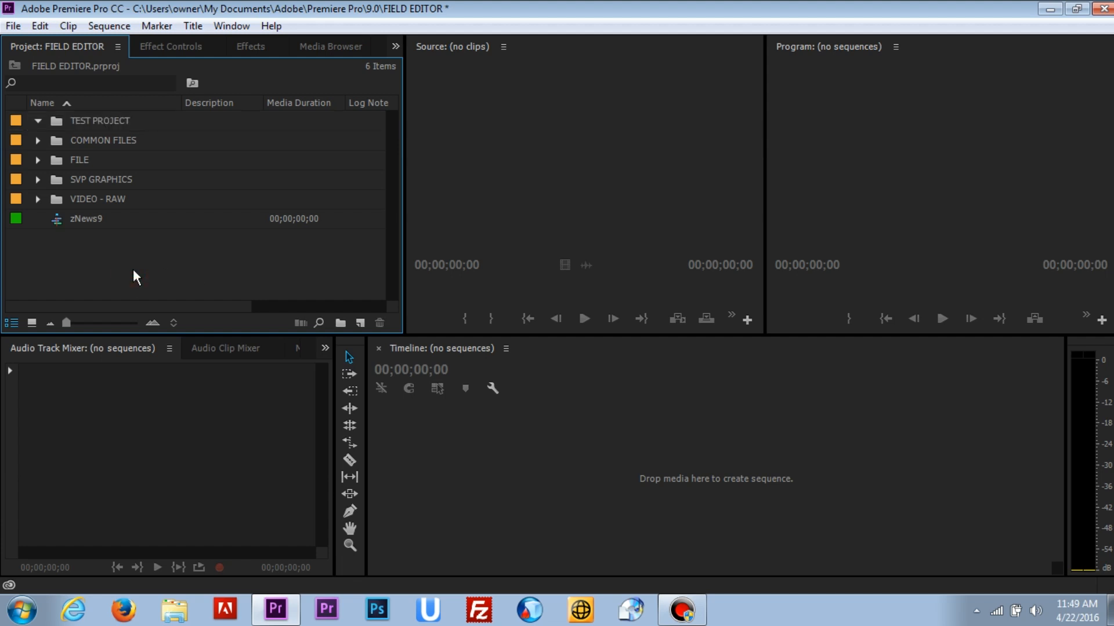
Step: Look at the contents of the COMMON FILES bin and check the format details of the zNews9 sequence
left_click(38, 141)
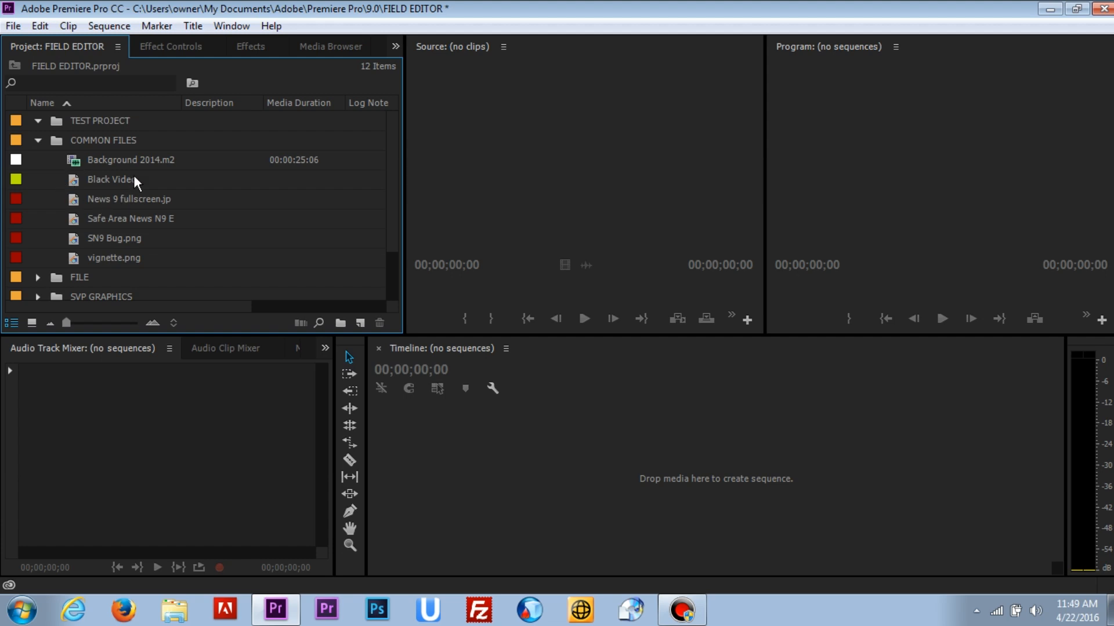
left_click(38, 141)
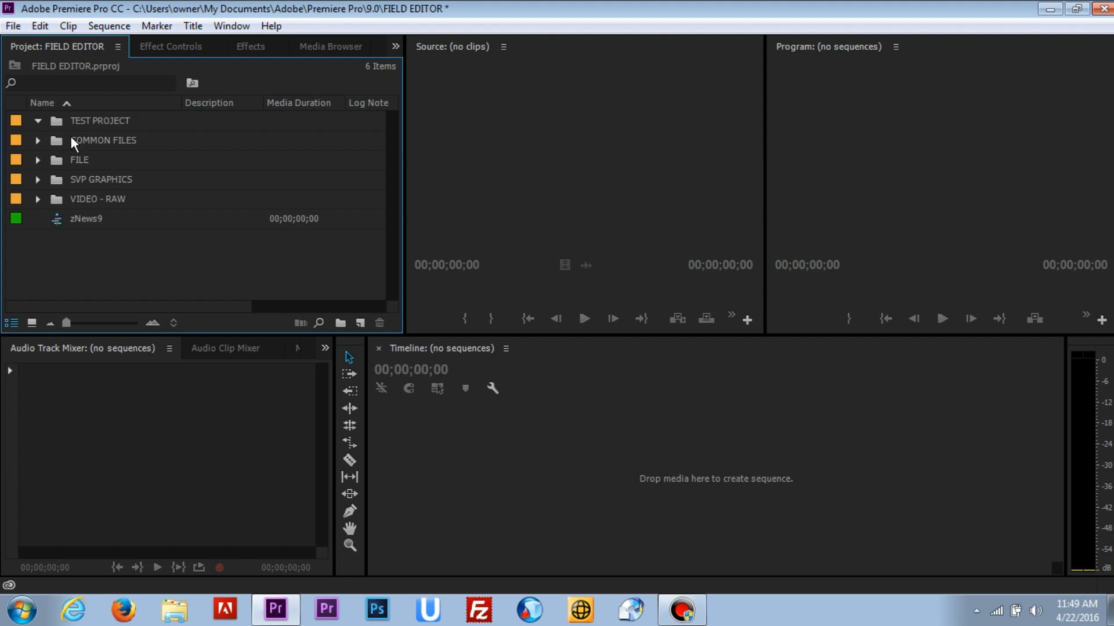
left_click(59, 219)
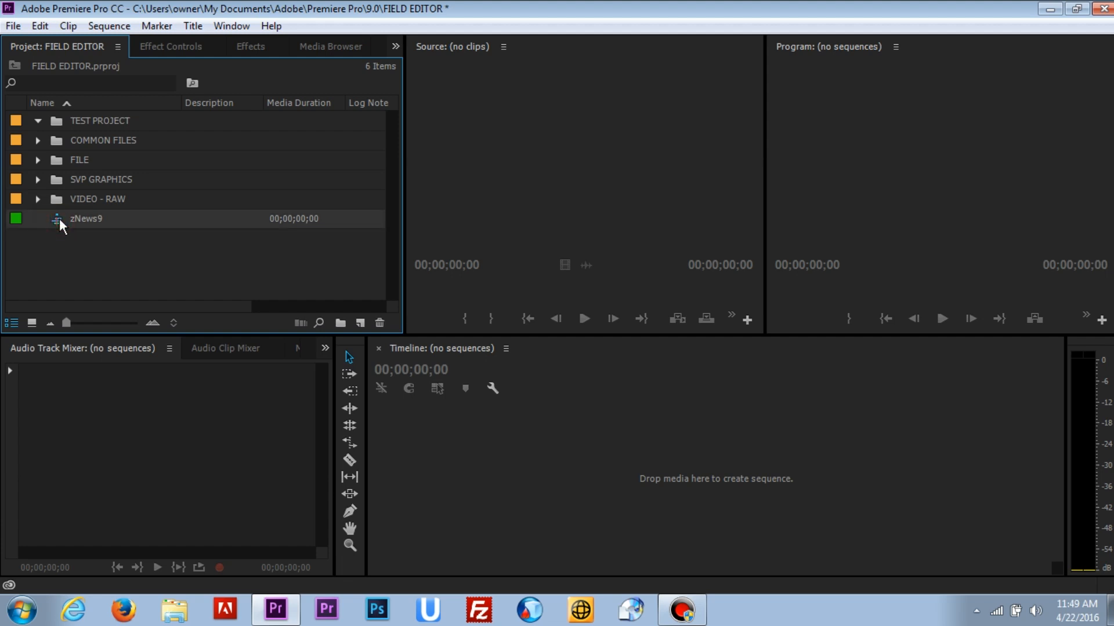
mouse_move(88, 221)
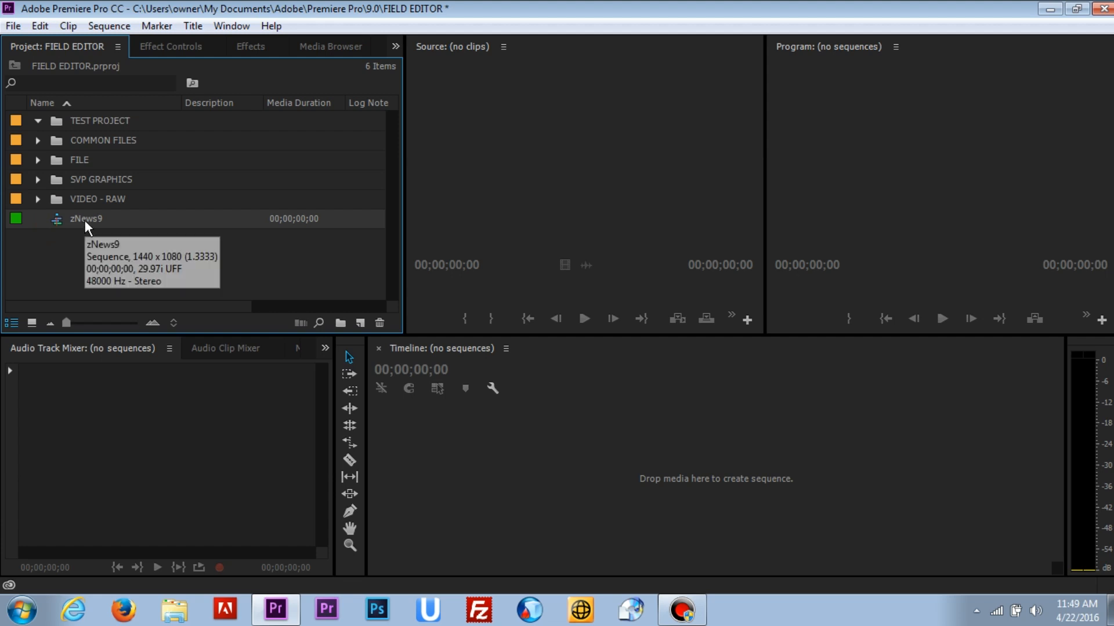
left_click(106, 119)
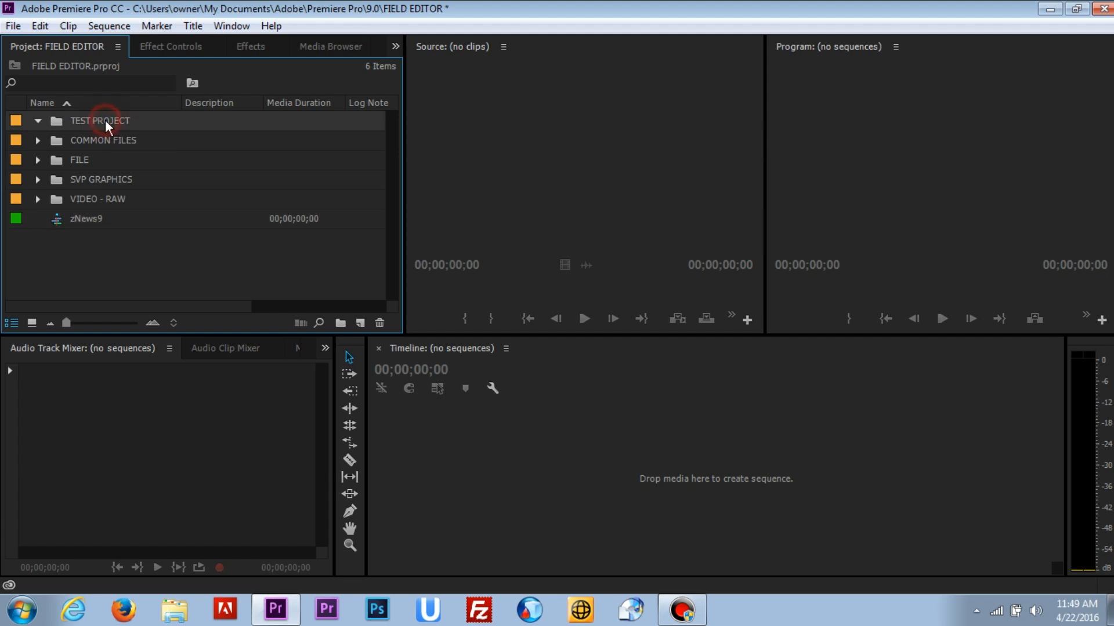
Step: Duplicate the zNews9 sequence in the project
left_click(81, 221)
right_click(81, 221)
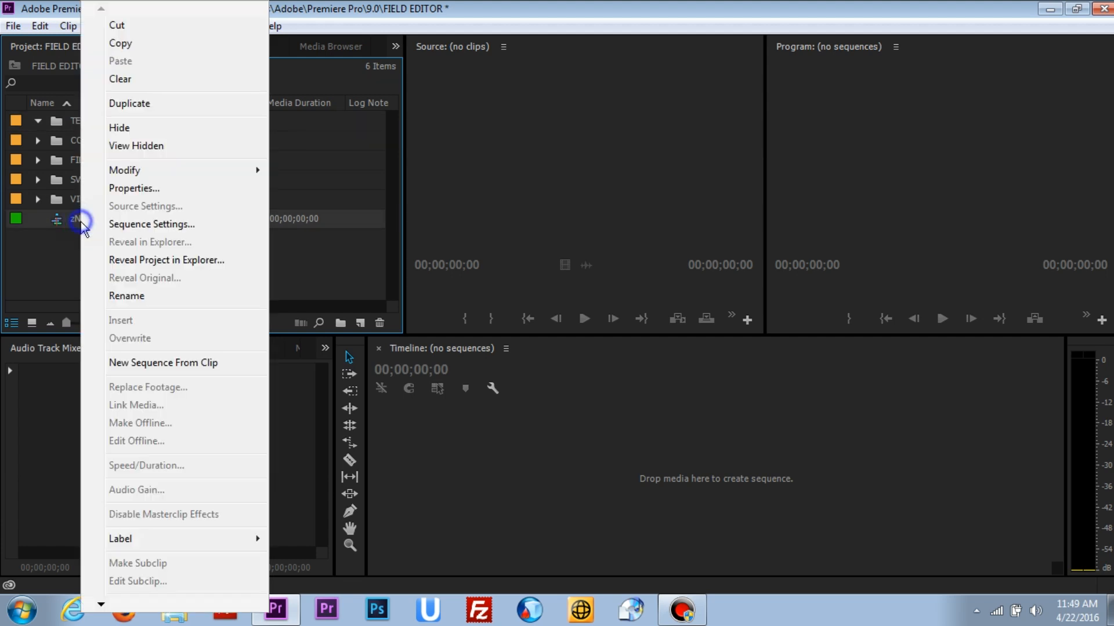
left_click(144, 103)
left_click(82, 264)
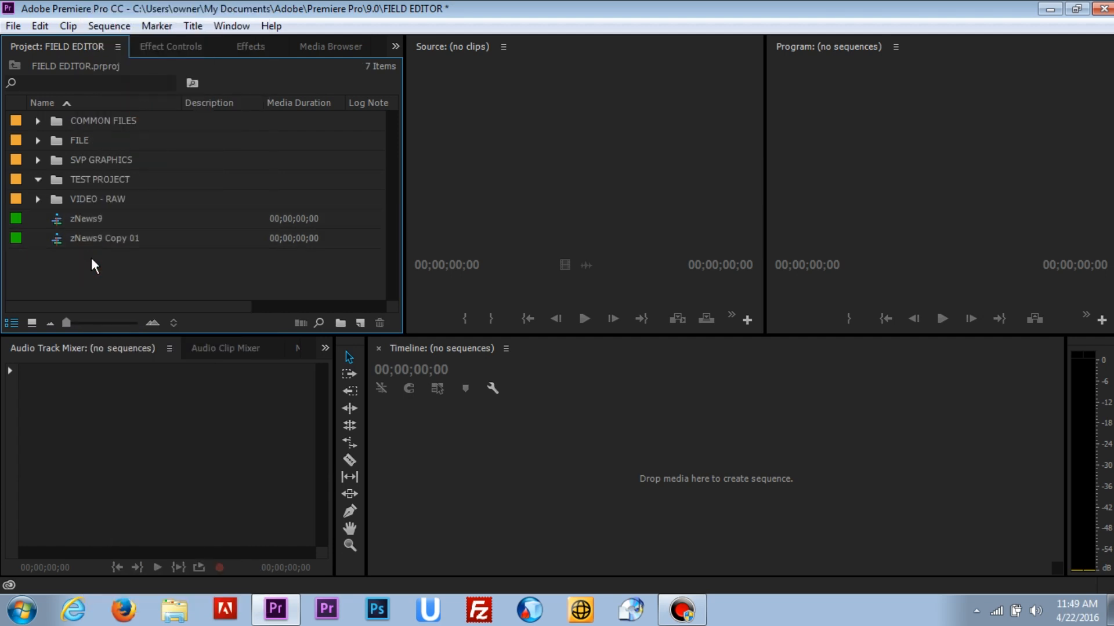
Step: Move the duplicated zNews9 sequence into the TEST PROJECT bin and leave the bin expanded
left_click(57, 240)
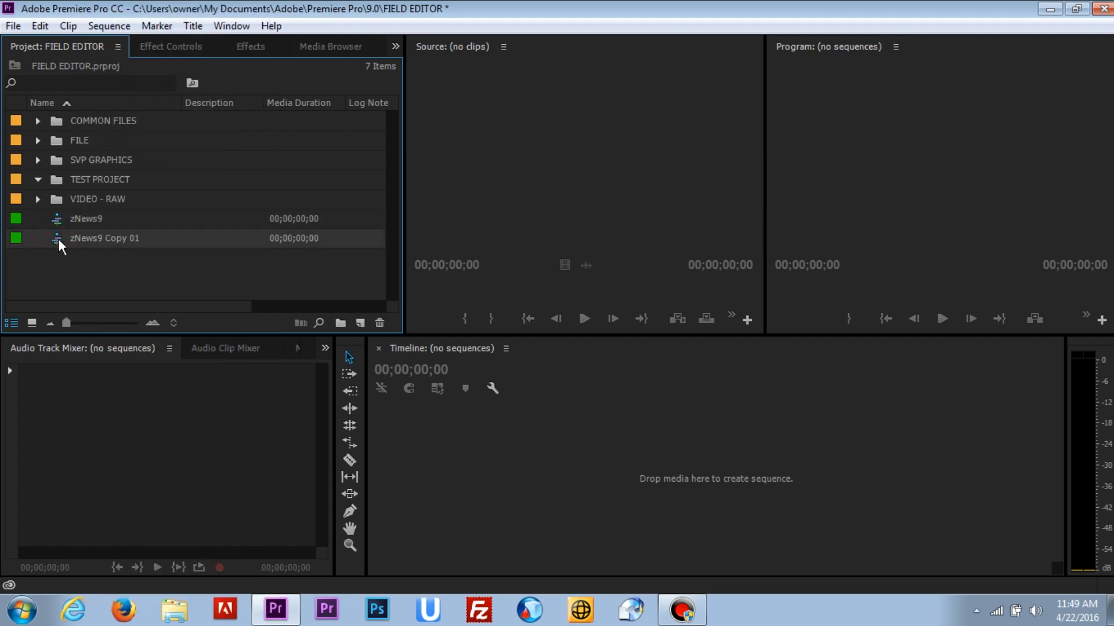
left_click(58, 239)
left_click_drag(58, 238, 65, 183)
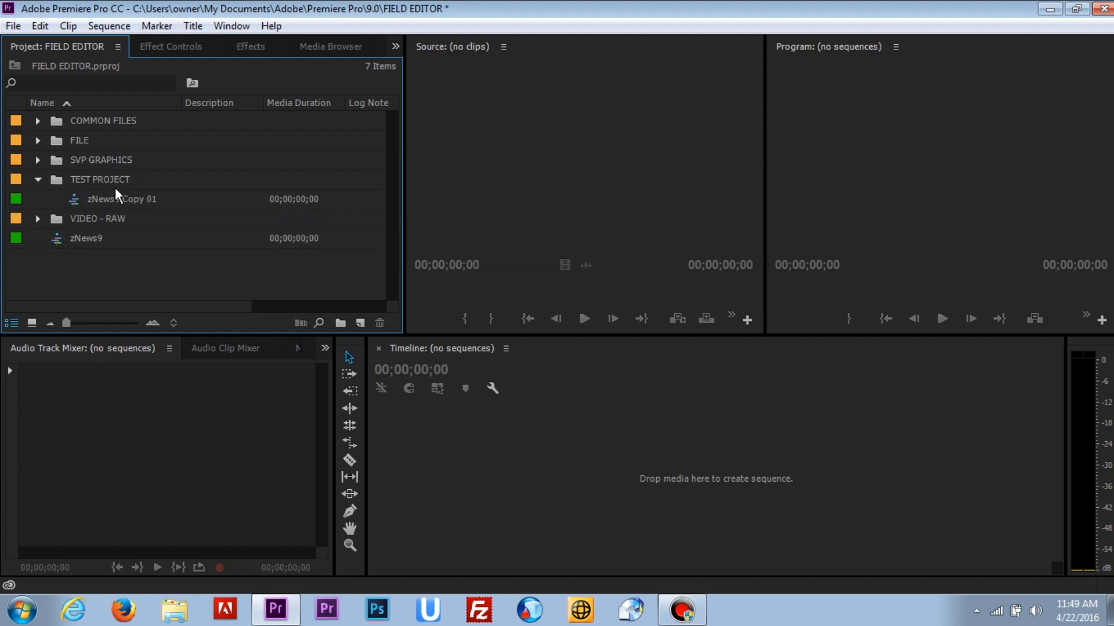
left_click(37, 180)
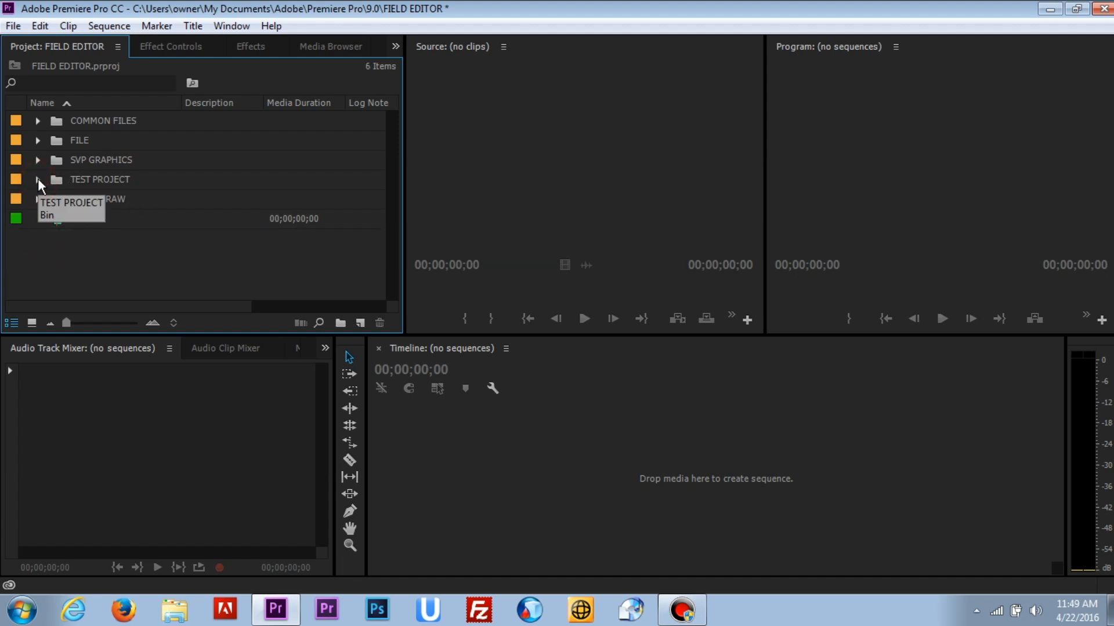
left_click(38, 181)
Step: Rename the duplicated sequence inside the TEST PROJECT bin as TEST PROJECT
left_click(132, 205)
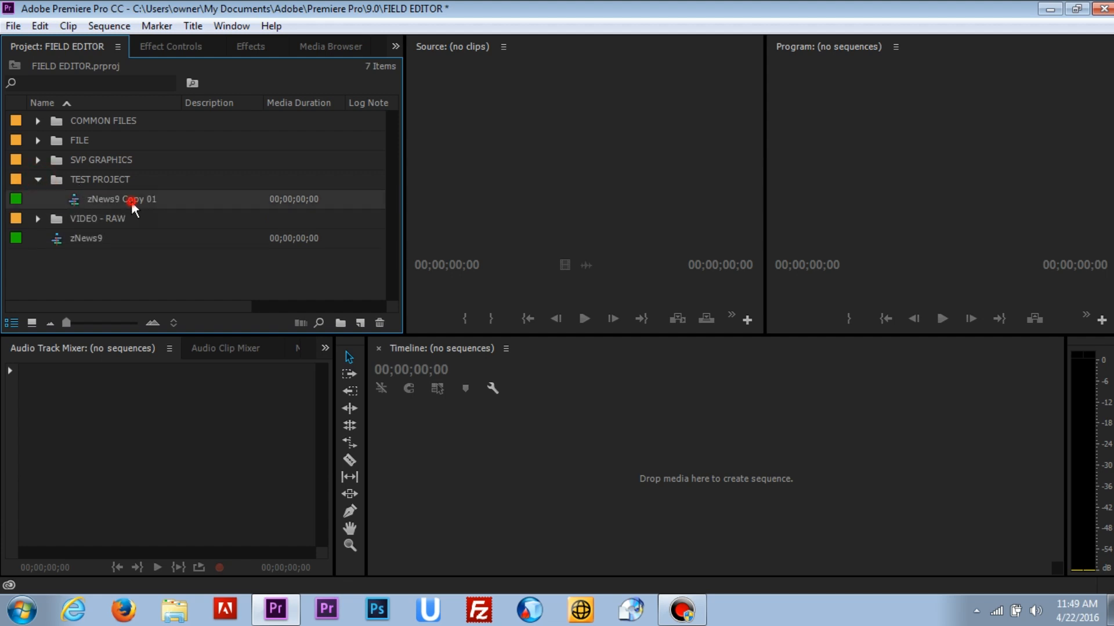
left_click(141, 203)
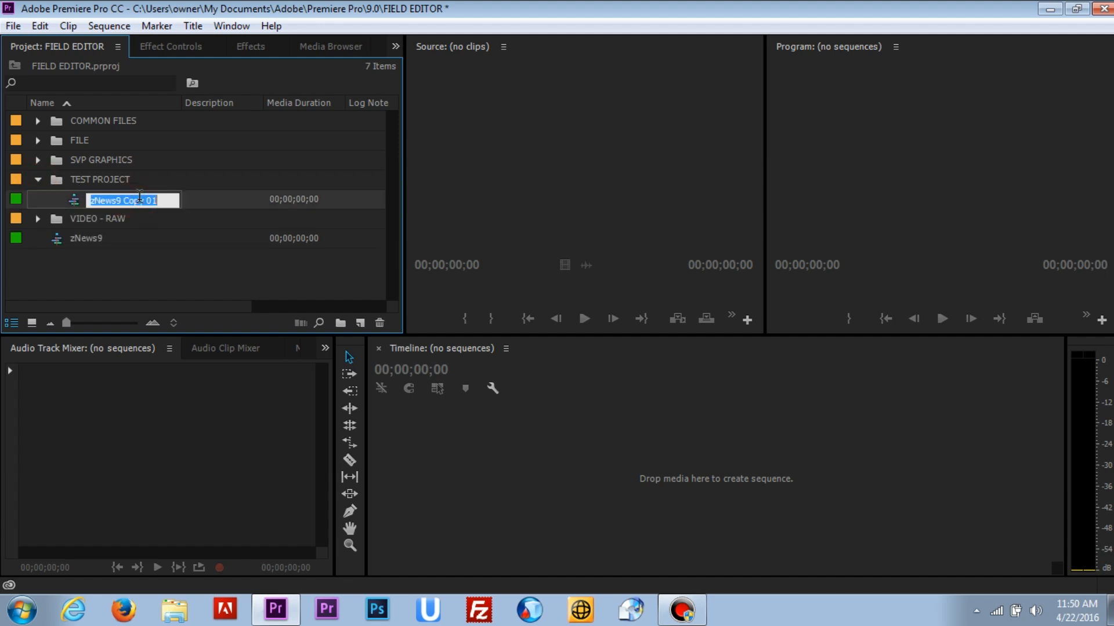
type("TEST PRO")
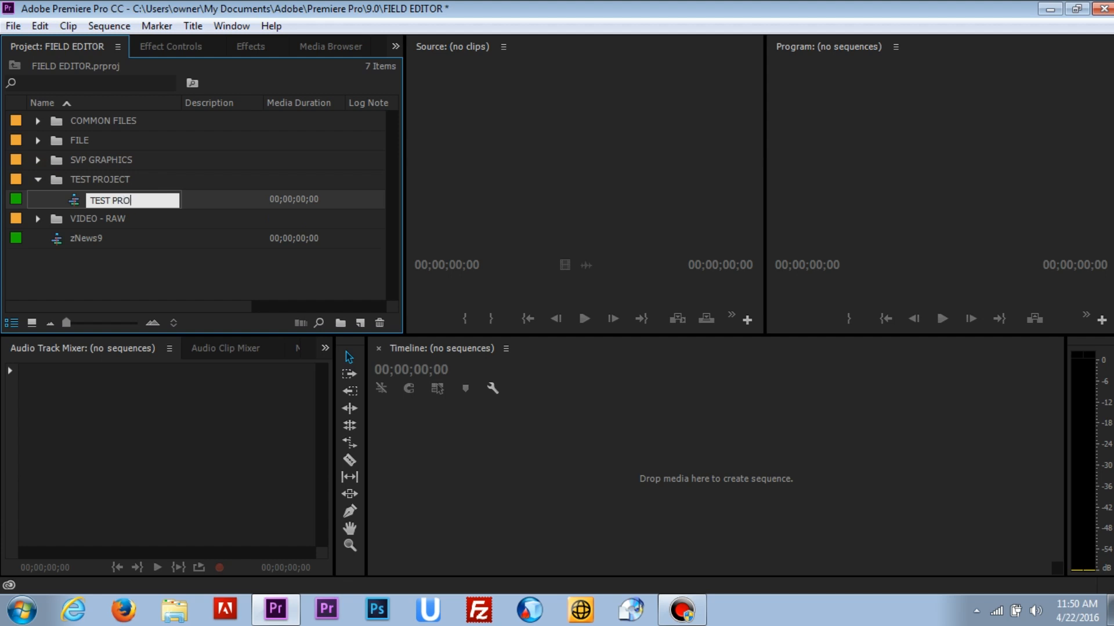
type("JECT")
left_click(112, 268)
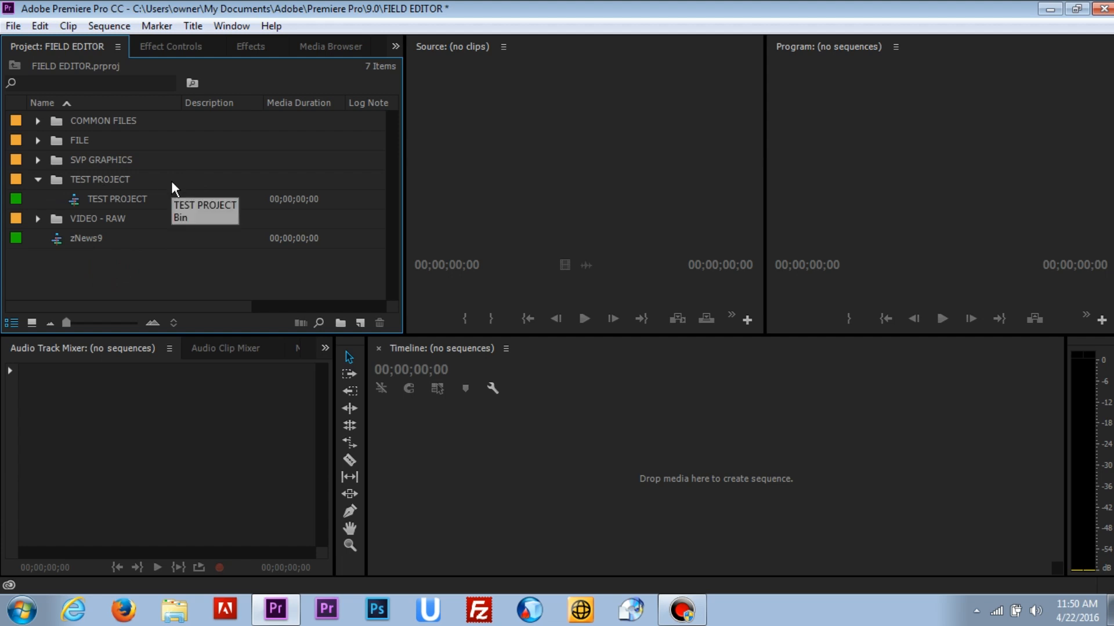
Step: Open the TEST PROJECT sequence in the timeline
left_click(55, 180)
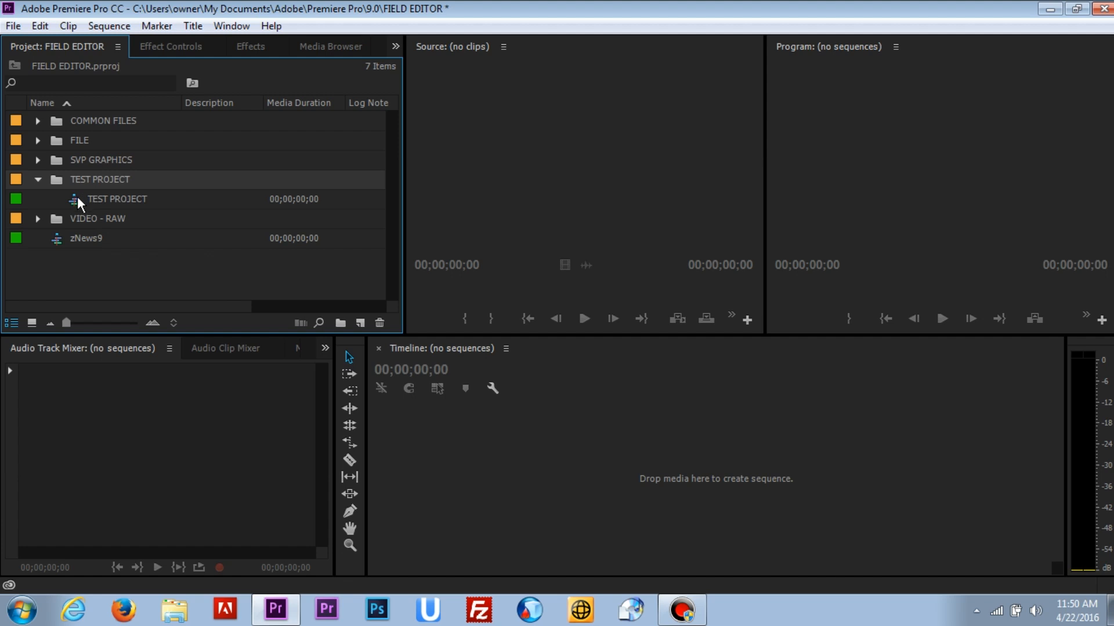
mouse_move(77, 197)
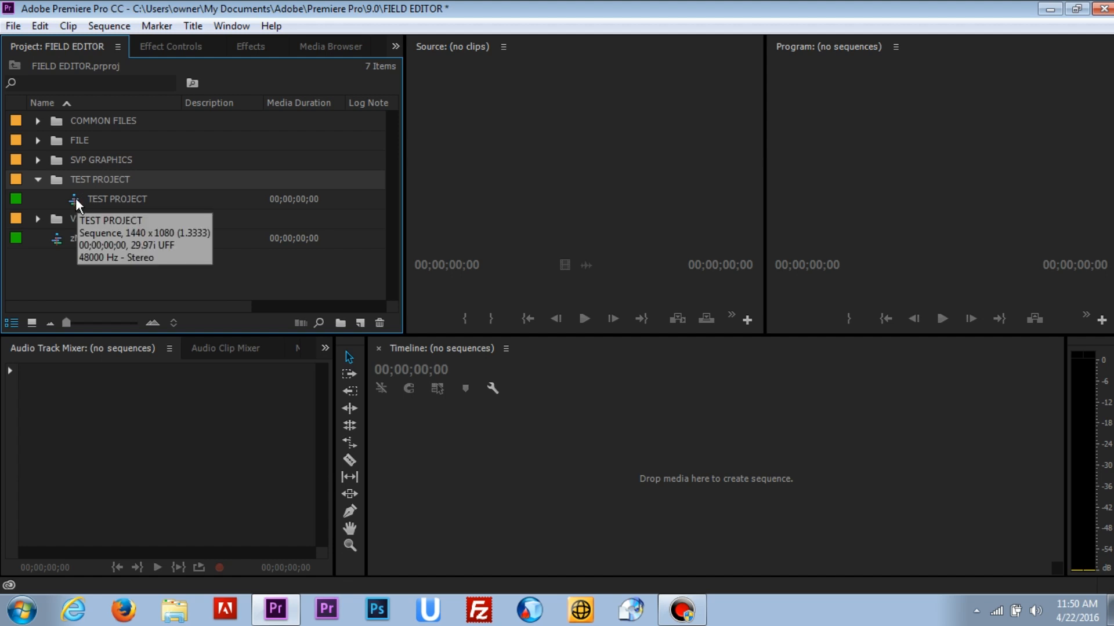
double_click(76, 199)
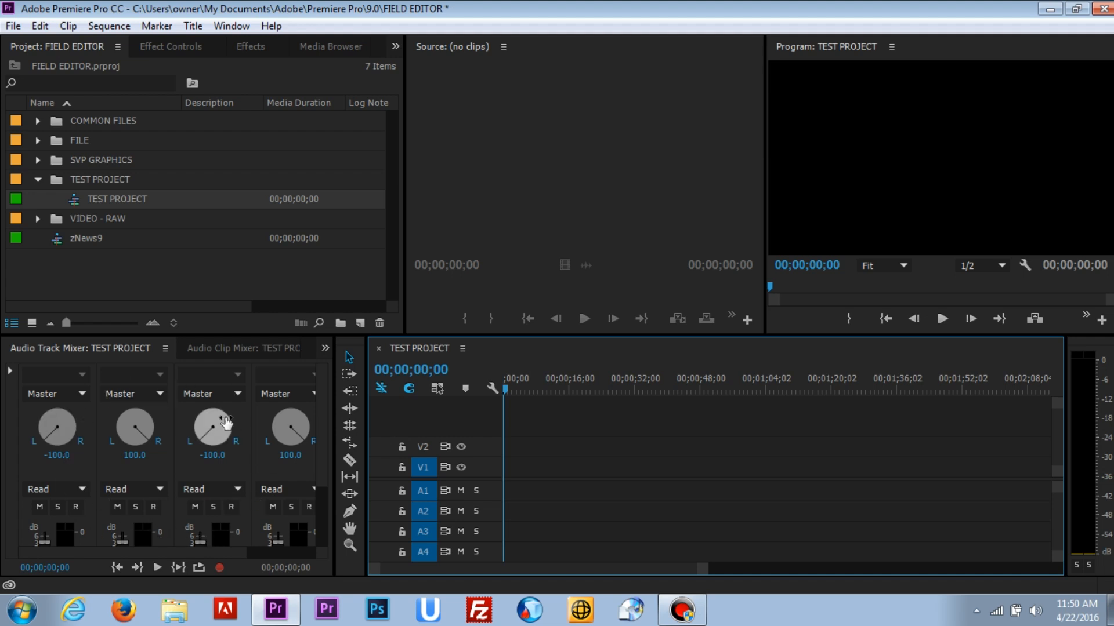
Step: Compare the Audio Track Mixer with the Audio Clip Mixer for the sequence, leaving the Audio Clip Mixer displayed
left_click(55, 350)
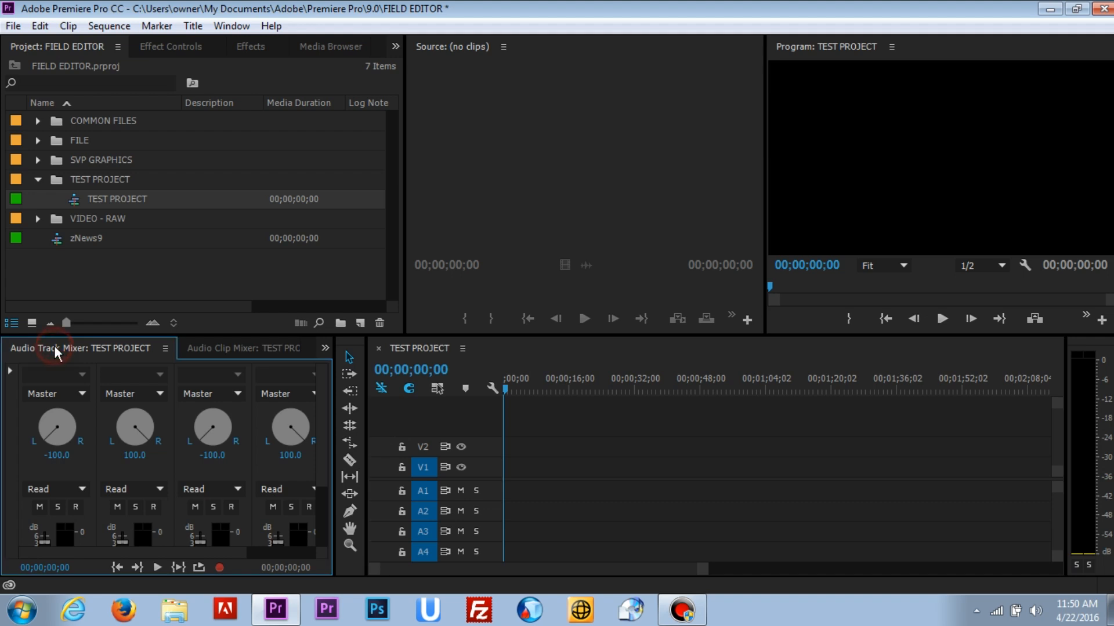
left_click(240, 349)
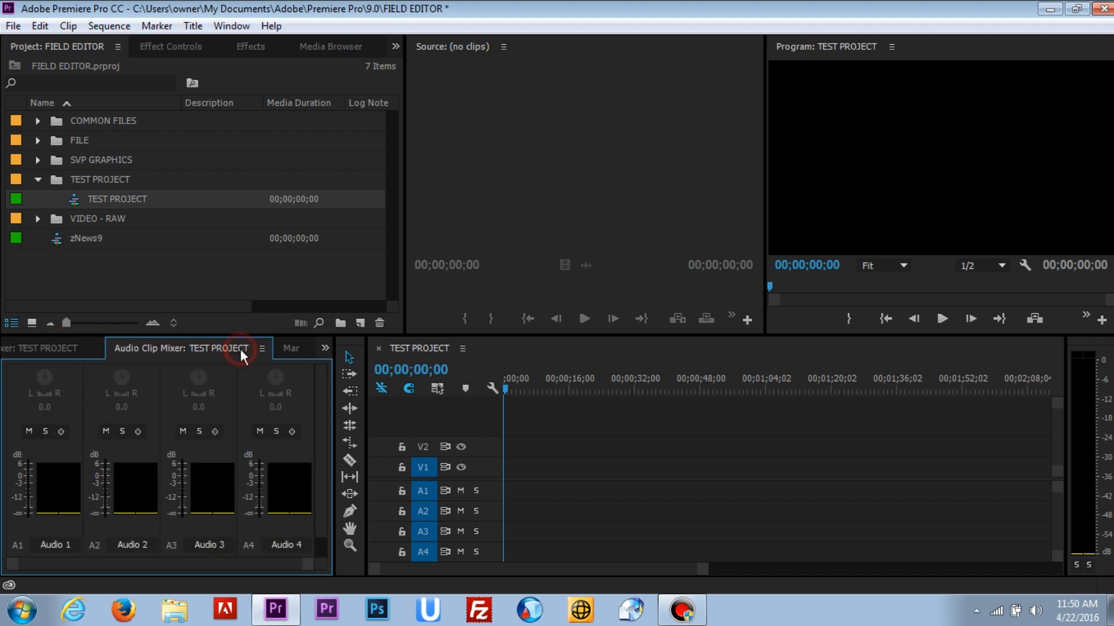
left_click(40, 350)
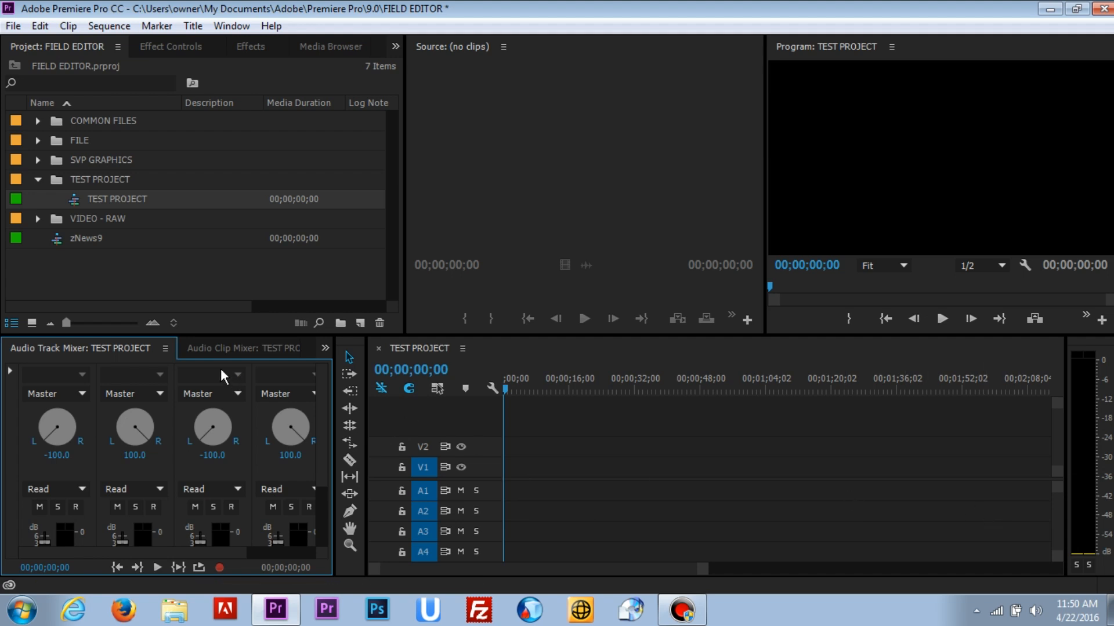
left_click(221, 348)
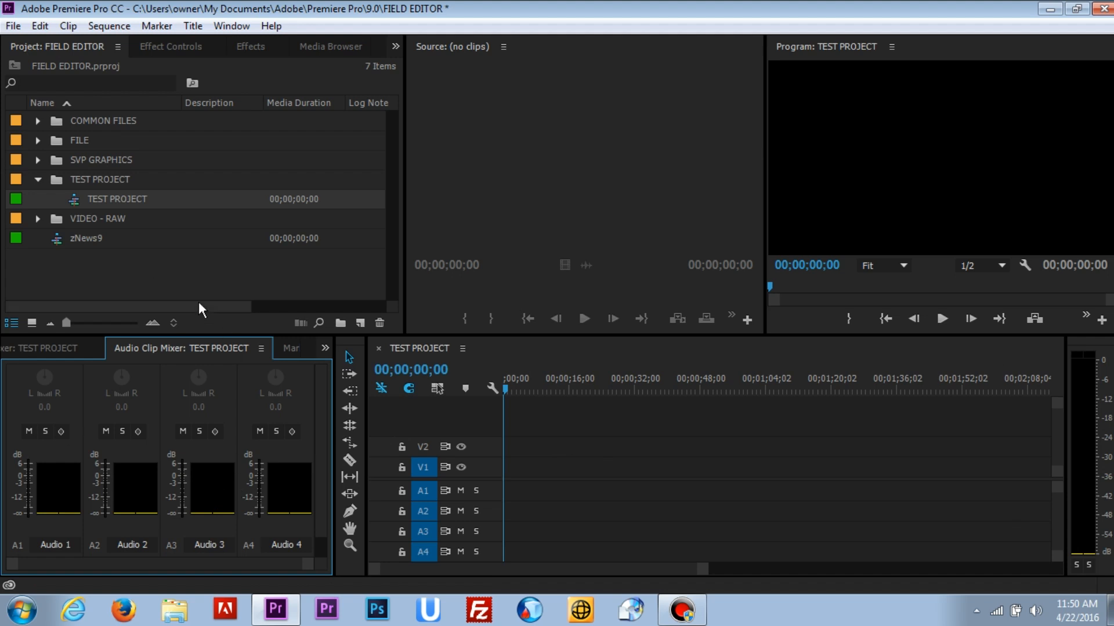
Step: Select the TEST PROJECT bin and browse the clips on the removable F: drive in the Media Browser
left_click(54, 179)
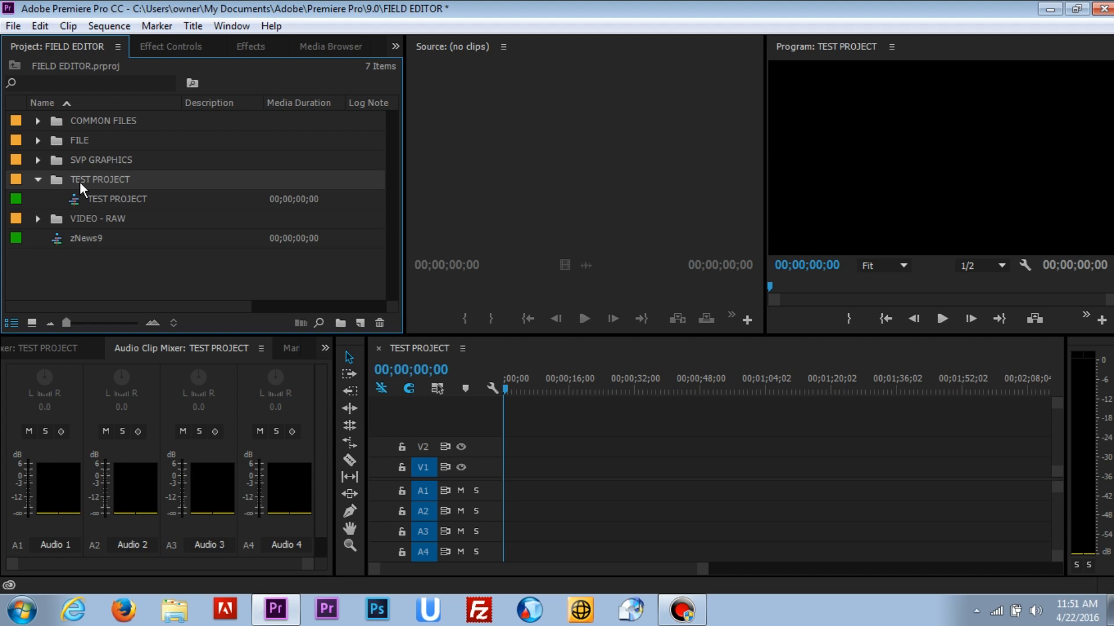
left_click(342, 47)
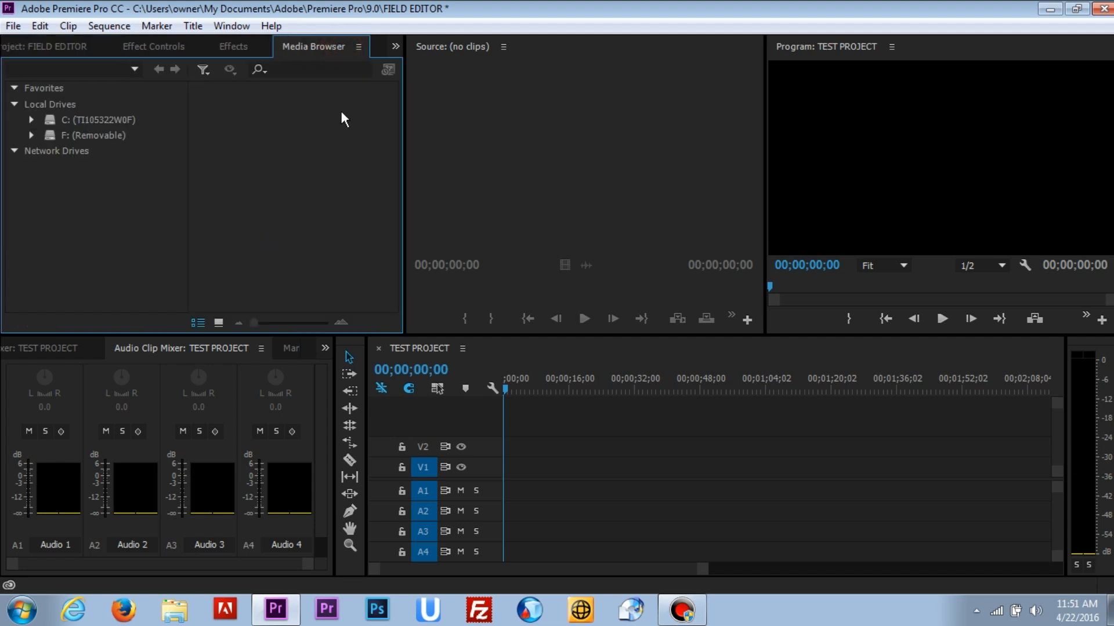
left_click(97, 137)
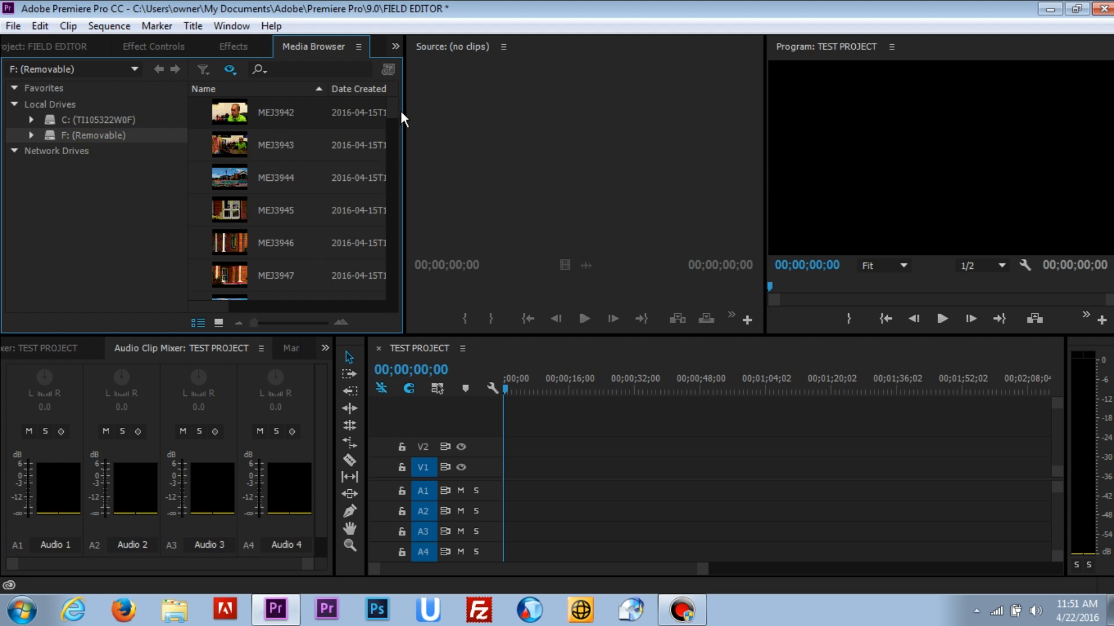
Step: Try selecting individual clips on the F: drive, such as MEJ3942, MEJ3944 and MEJ3946
mouse_move(395, 105)
left_mouse_down()
mouse_move(398, 288)
mouse_move(412, 175)
mouse_move(399, 98)
left_mouse_up()
left_click(237, 118)
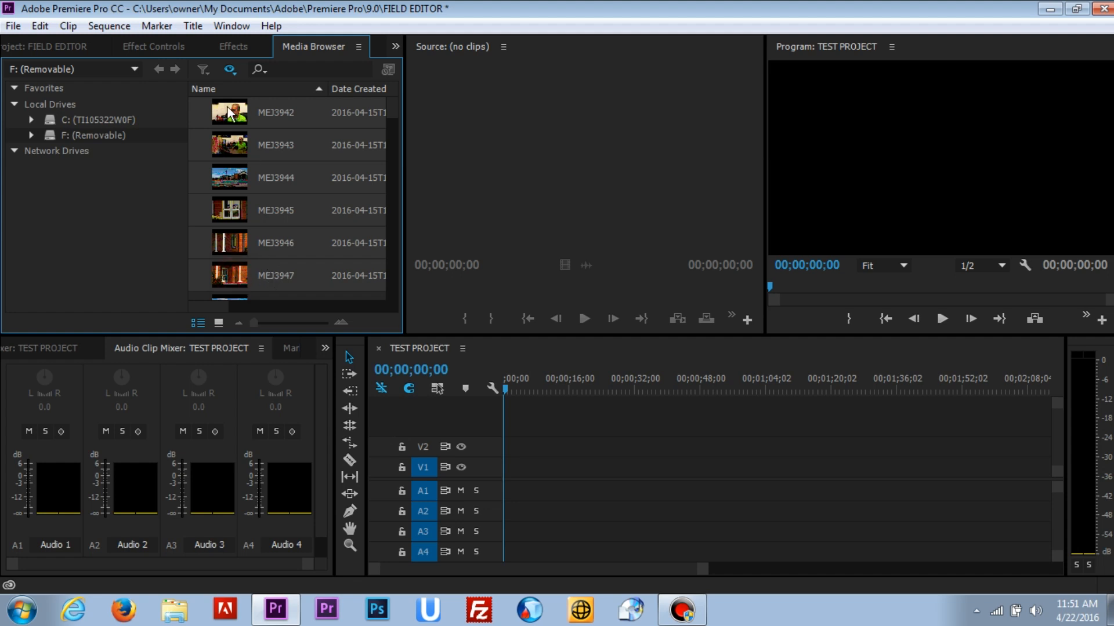
left_click(231, 171, "ctrl")
left_click(241, 241, "ctrl")
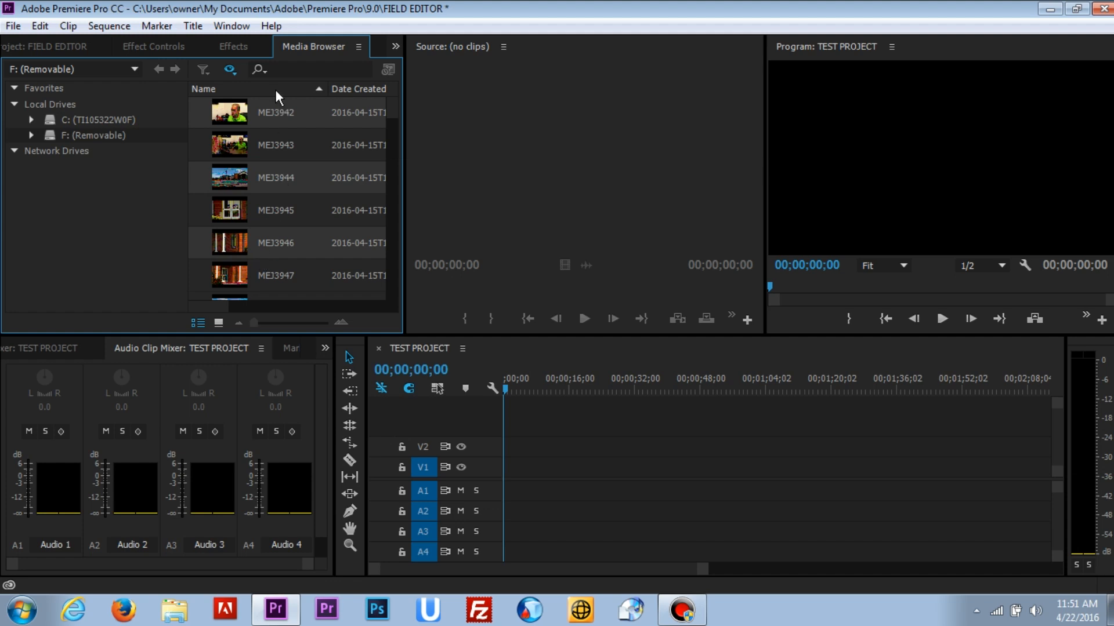
Step: Select all the clips on the F: drive, starting from MEJ3942, and import them into the project
left_click(218, 114)
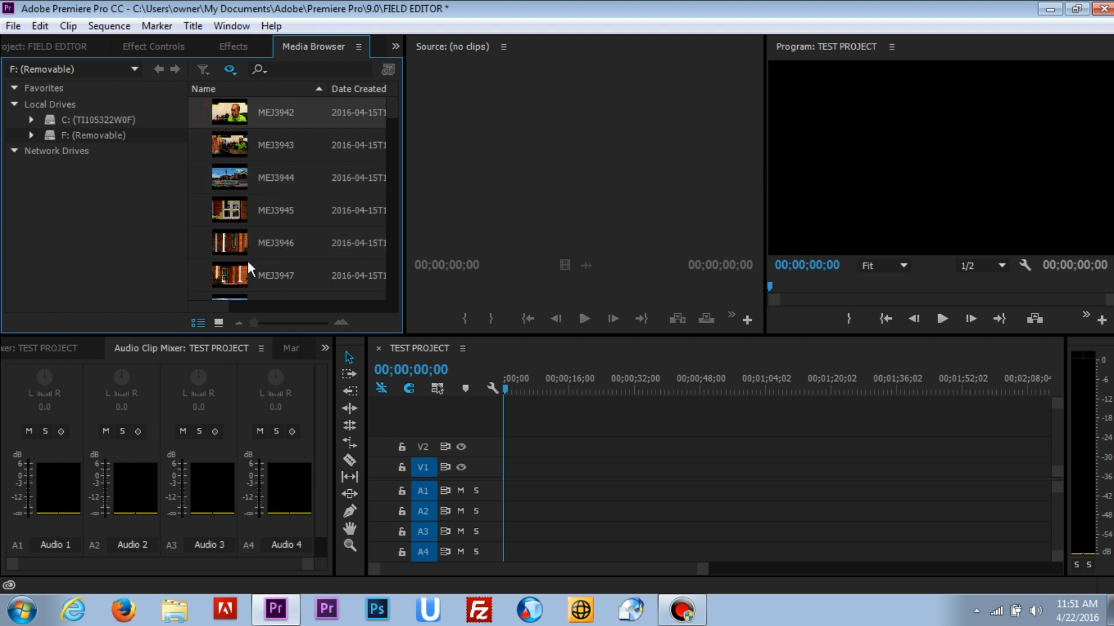
left_click_drag(396, 110, 391, 105)
left_click(232, 254)
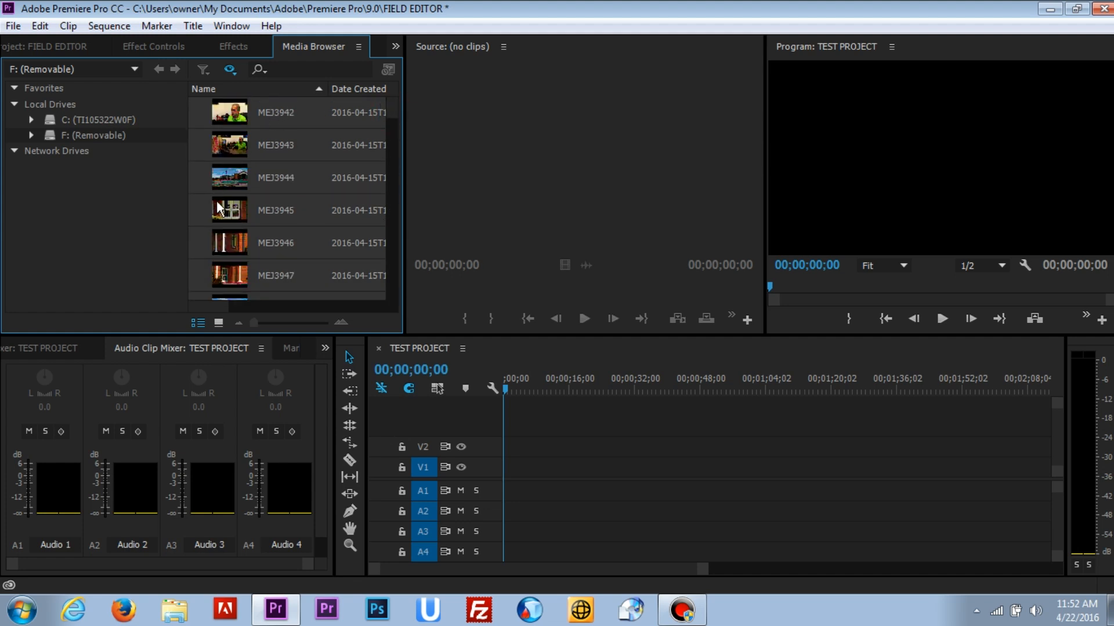
right_click(231, 113)
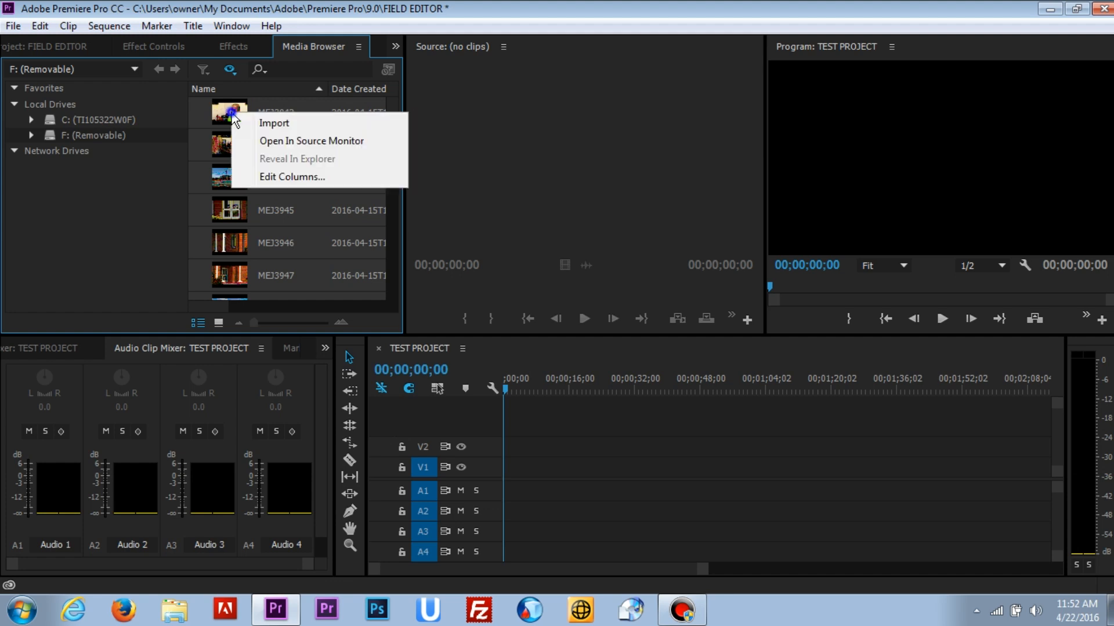
left_click(279, 125)
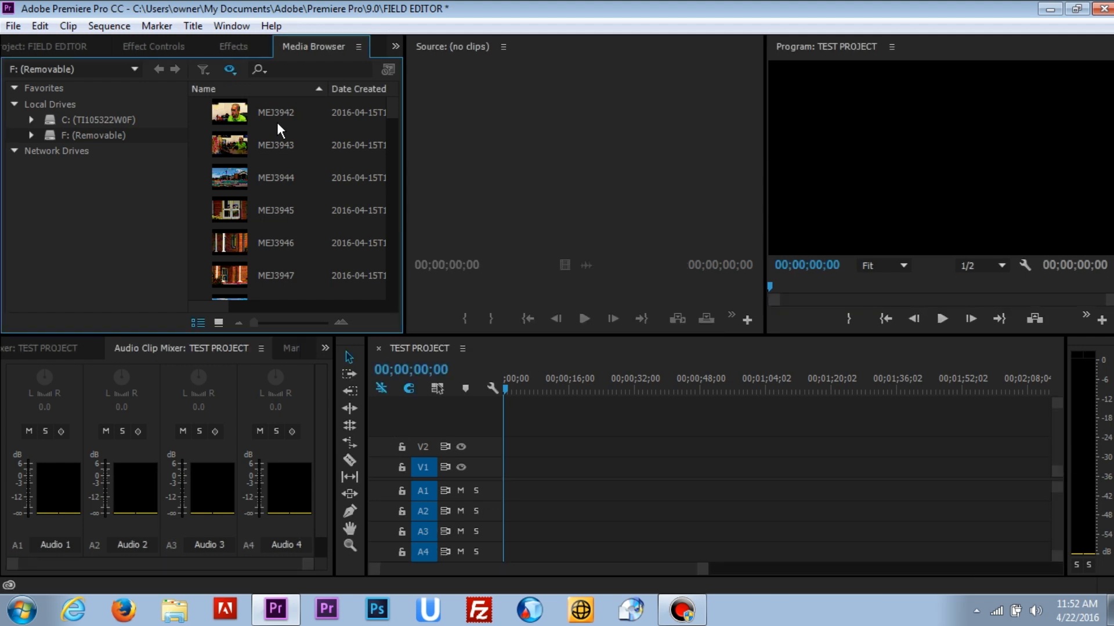
Step: Show the imported clips in the TEST PROJECT bin and enter INTERVIEW as the description of MEJ3942
left_click(47, 46)
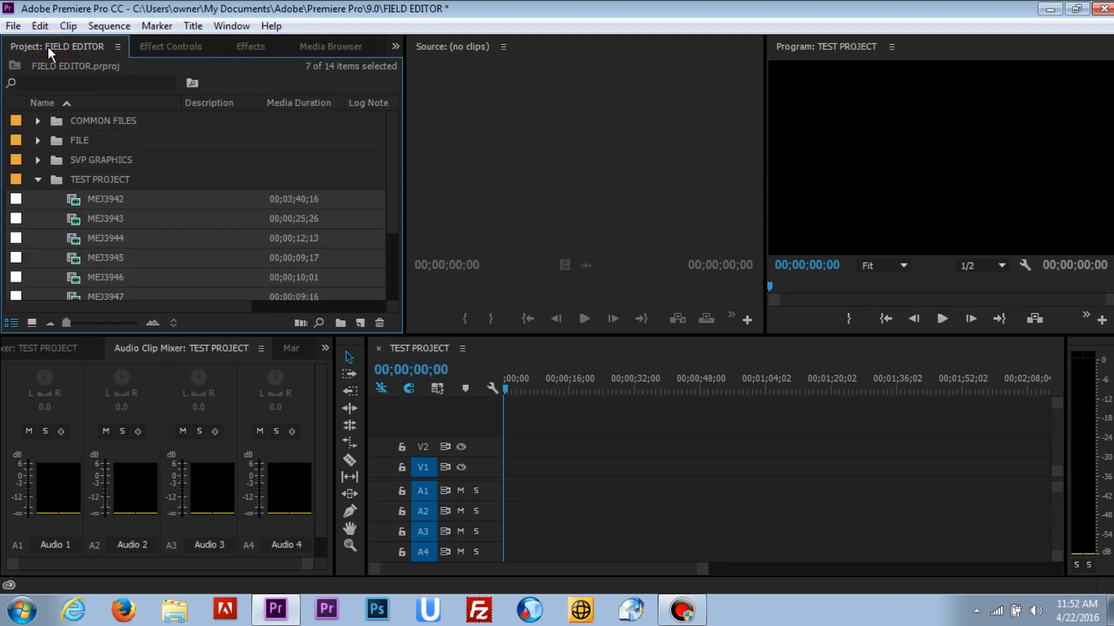
scroll(396, 197, "down", 3)
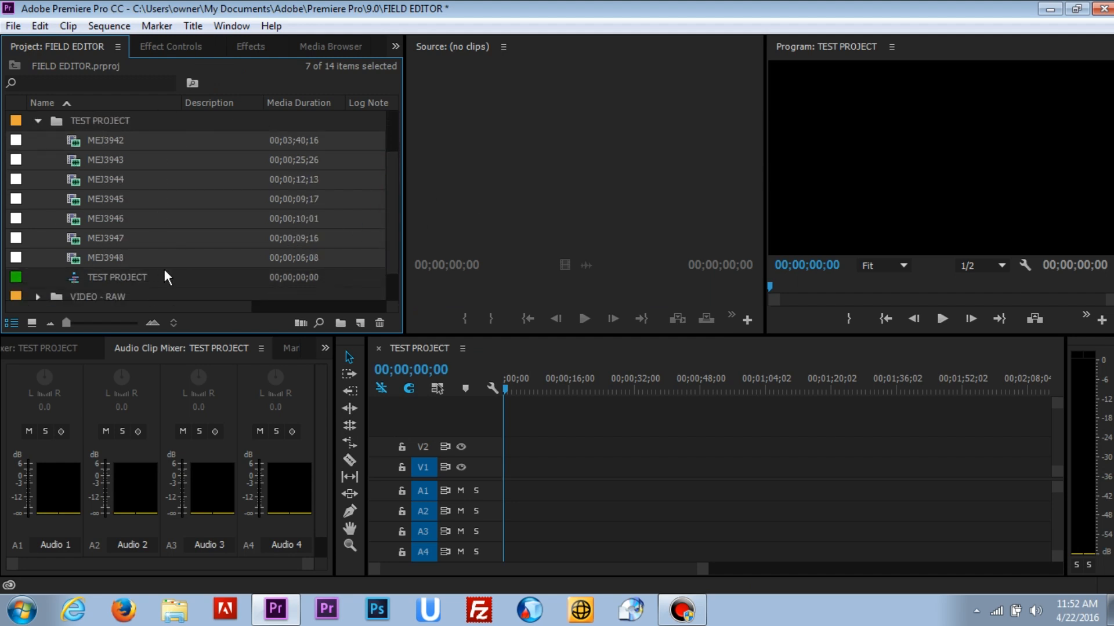
left_click(55, 121)
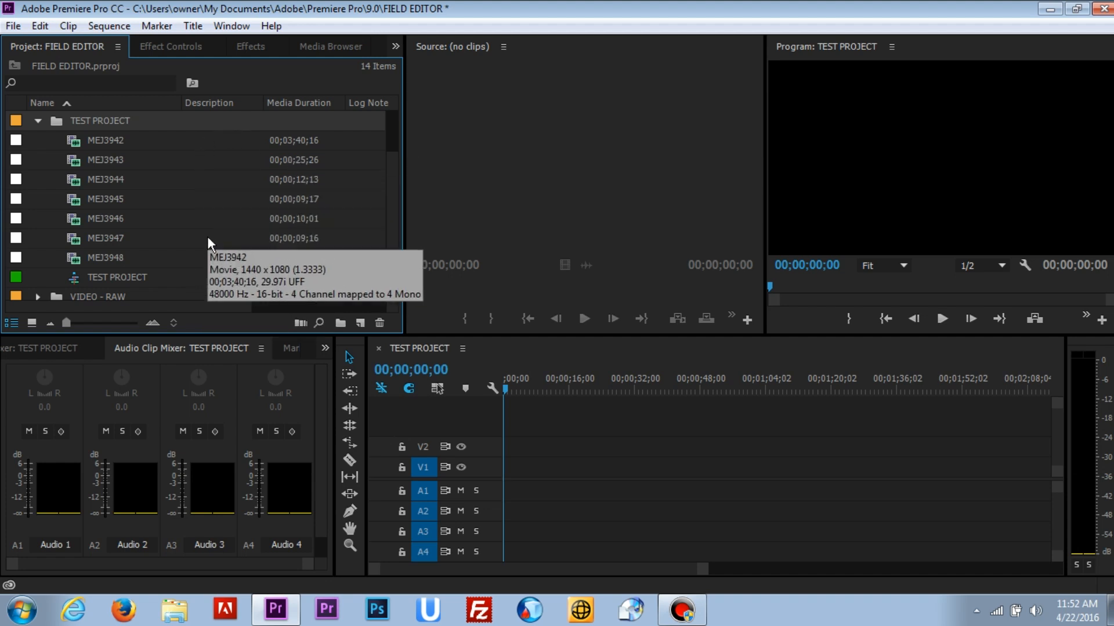
left_click(212, 139)
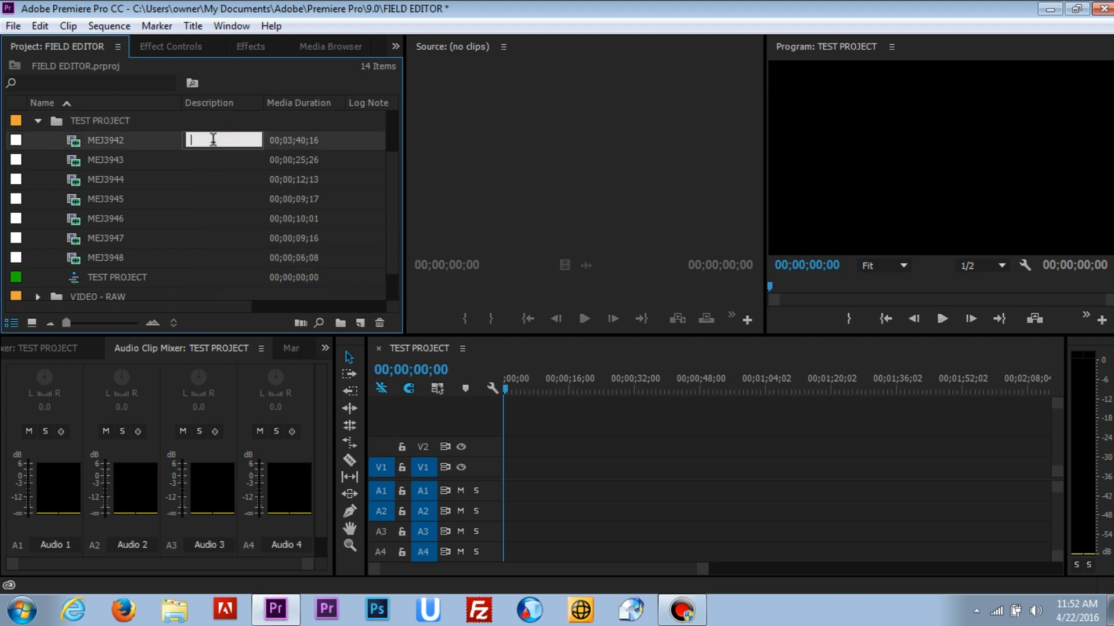
type("INTERVIEW")
Step: Open clip MEJ3943 in the Source monitor and enter CUTAWAY as its description
double_click(77, 158)
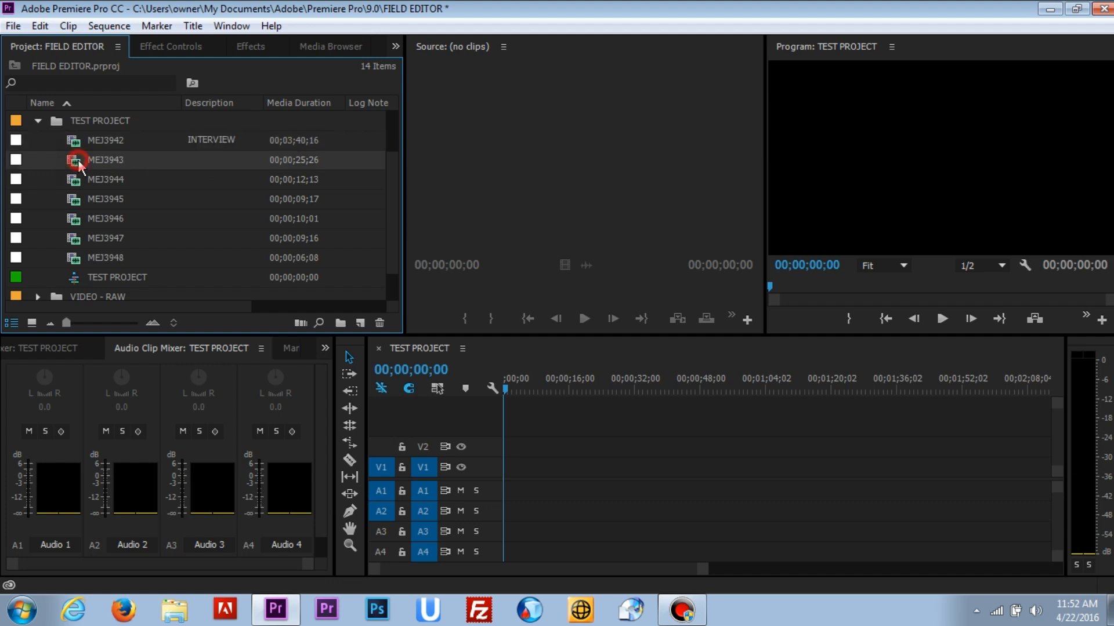
left_click(207, 159)
type("CUTAWAY")
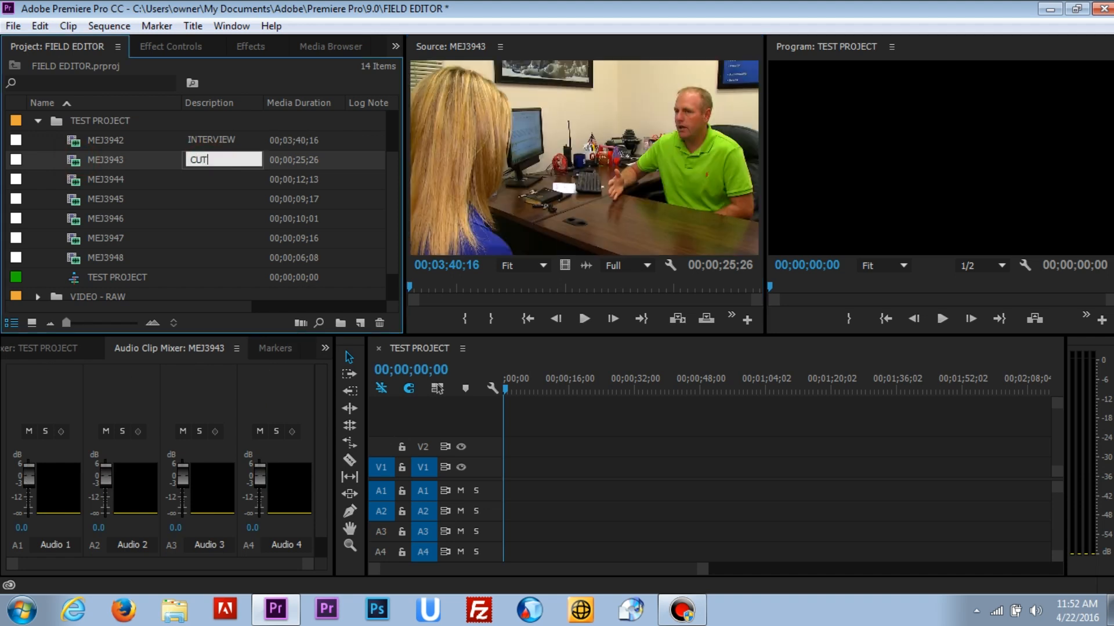
Step: Open clip MEJ3944 in the Source monitor and enter CHURCH PAN as its description
double_click(72, 181)
left_click(201, 181)
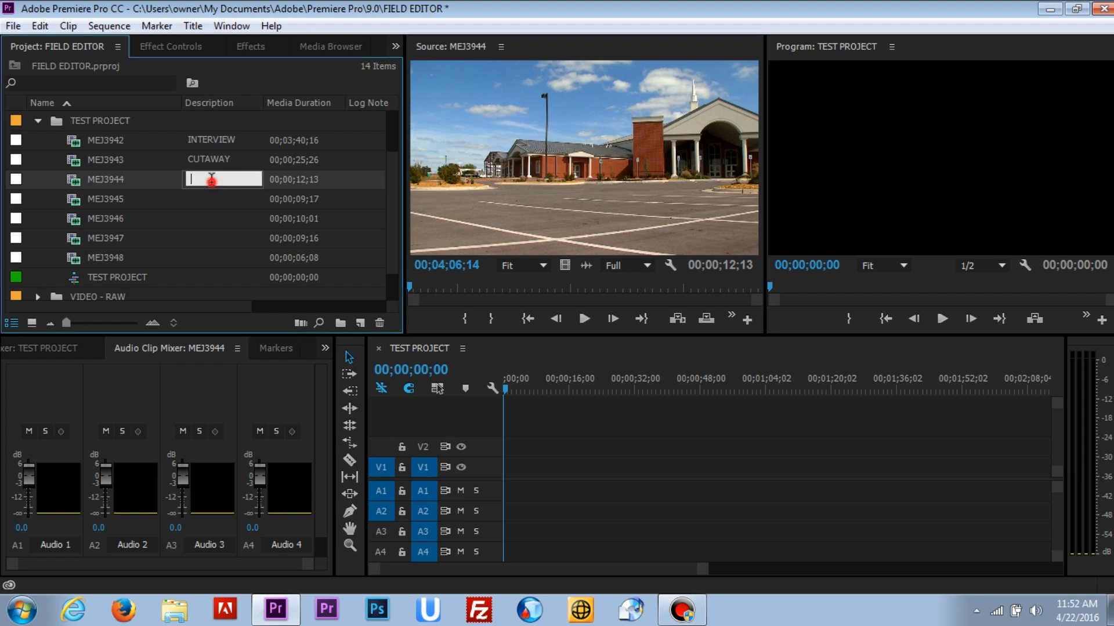
type("CHURCH PAN")
key("Return")
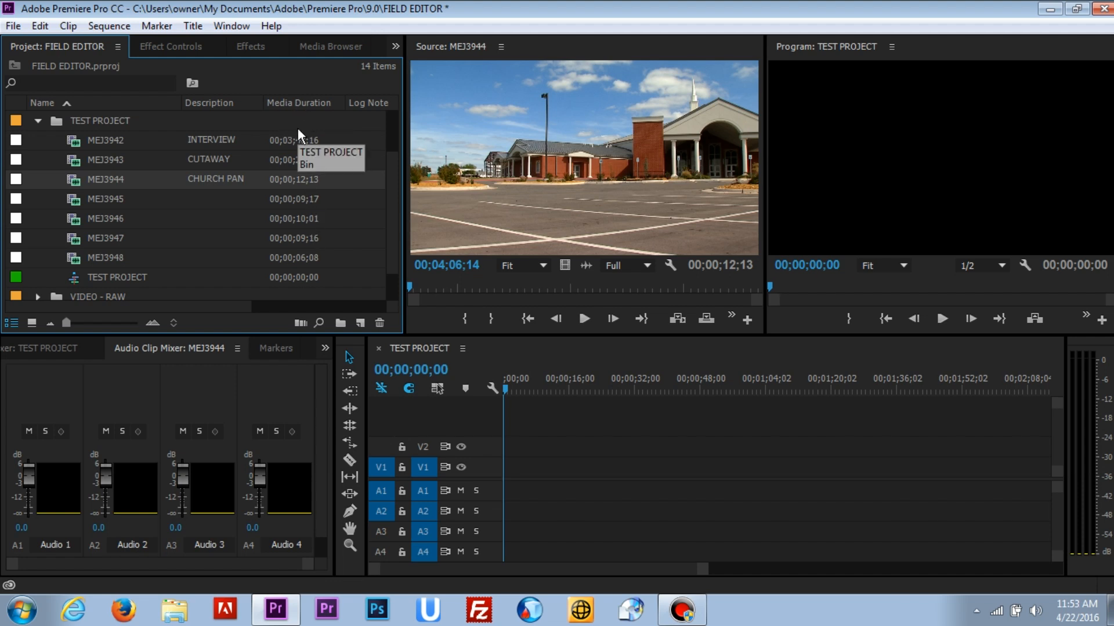
Step: Look through the contents of the TEST PROJECT bin and open its TEST PROJECT sequence in the timeline
left_click_drag(392, 164, 392, 184)
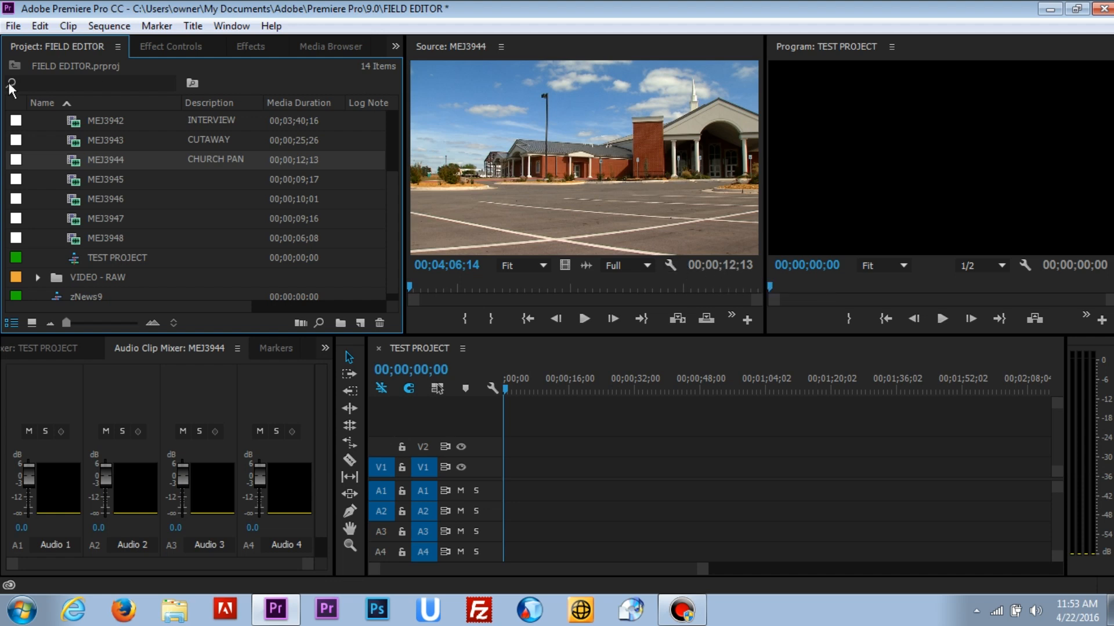
scroll(391, 229, "up", 2)
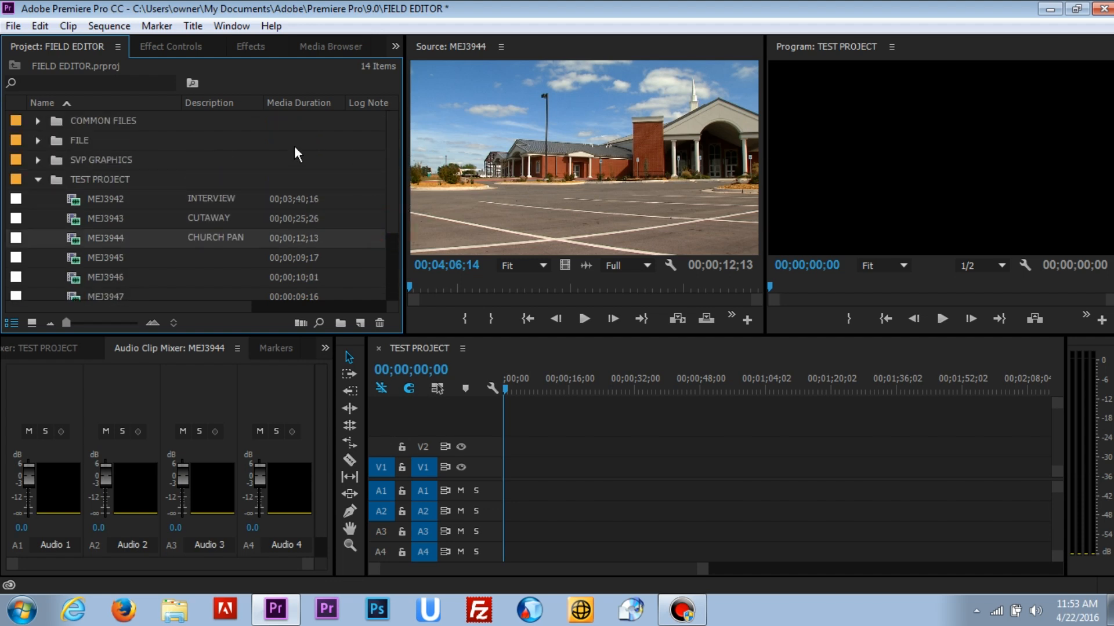
scroll(386, 174, "down", 2)
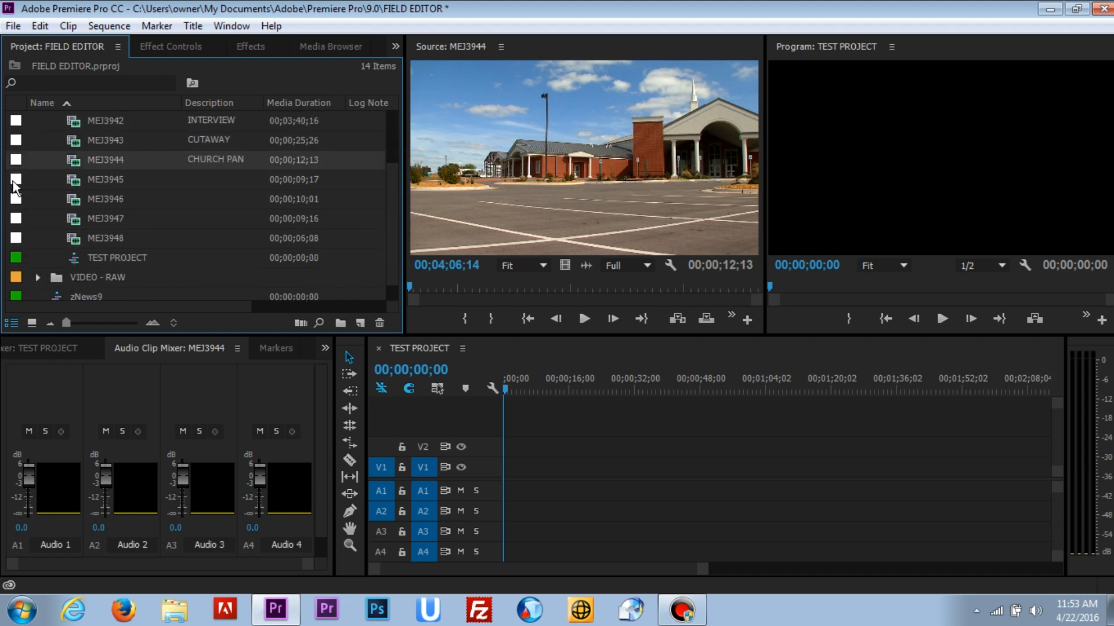
left_click(393, 206)
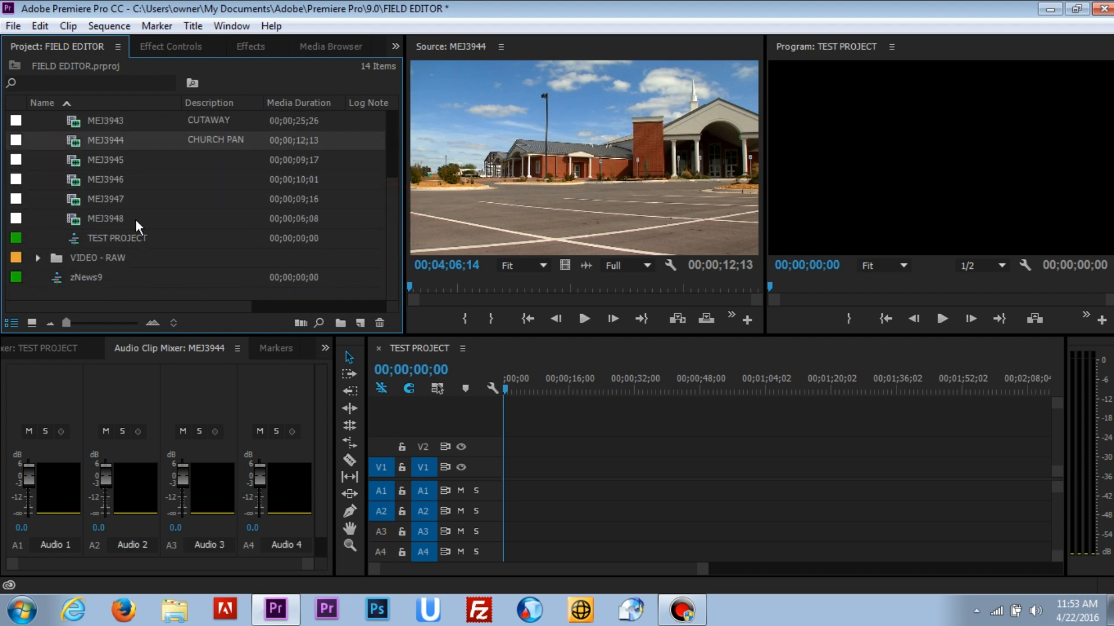
double_click(105, 238)
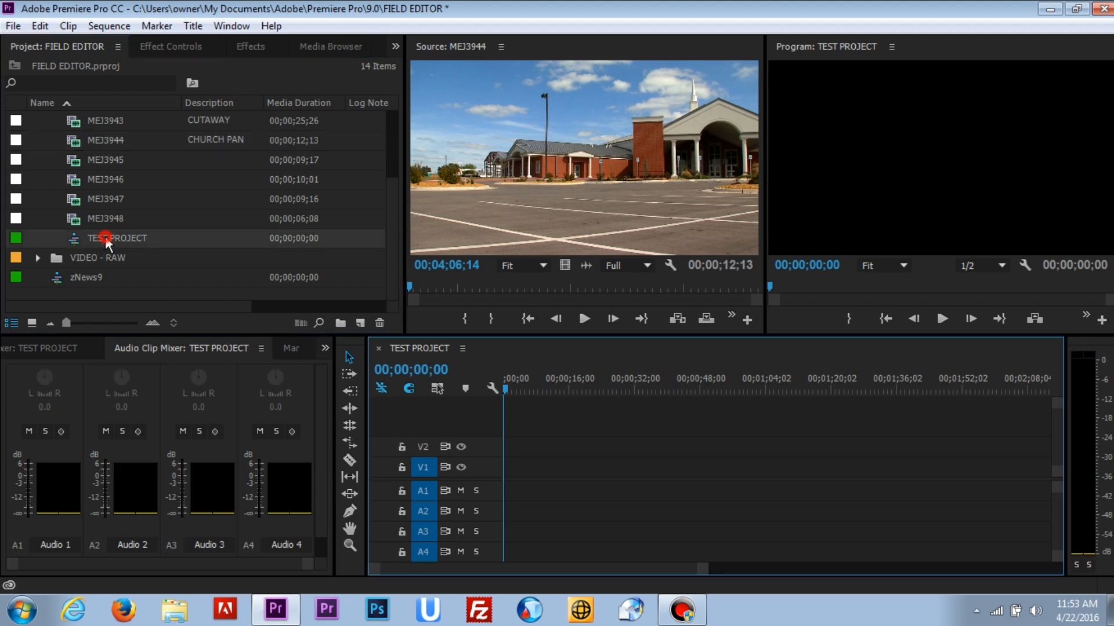
left_click_drag(392, 270, 398, 152)
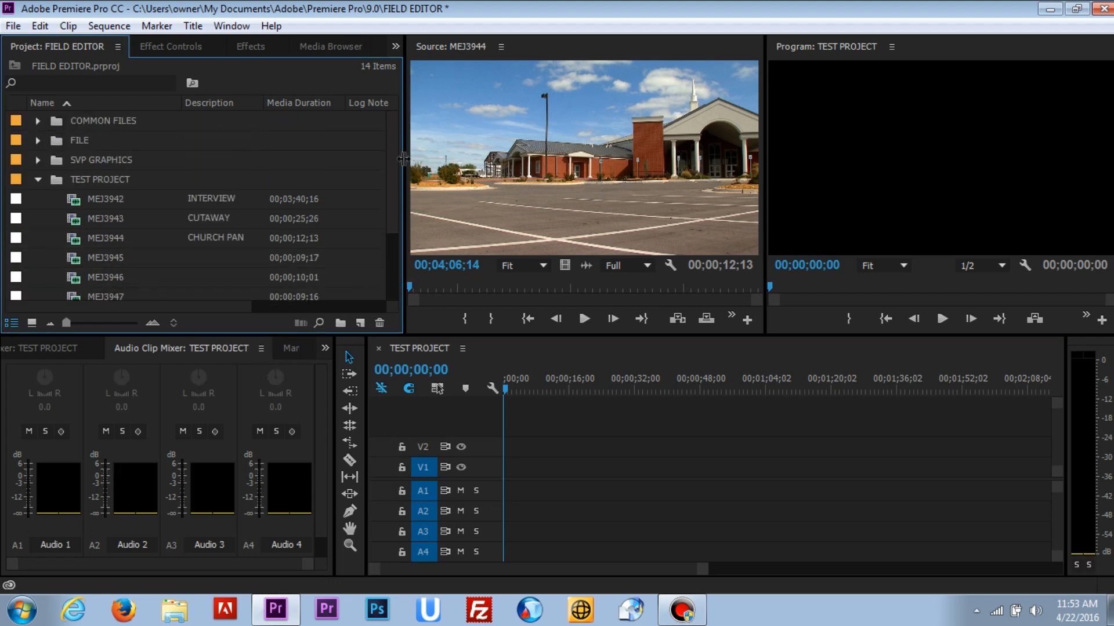
Step: Return to the Media Browser's F: drive clips and save the project
left_click(335, 48)
left_click(113, 201)
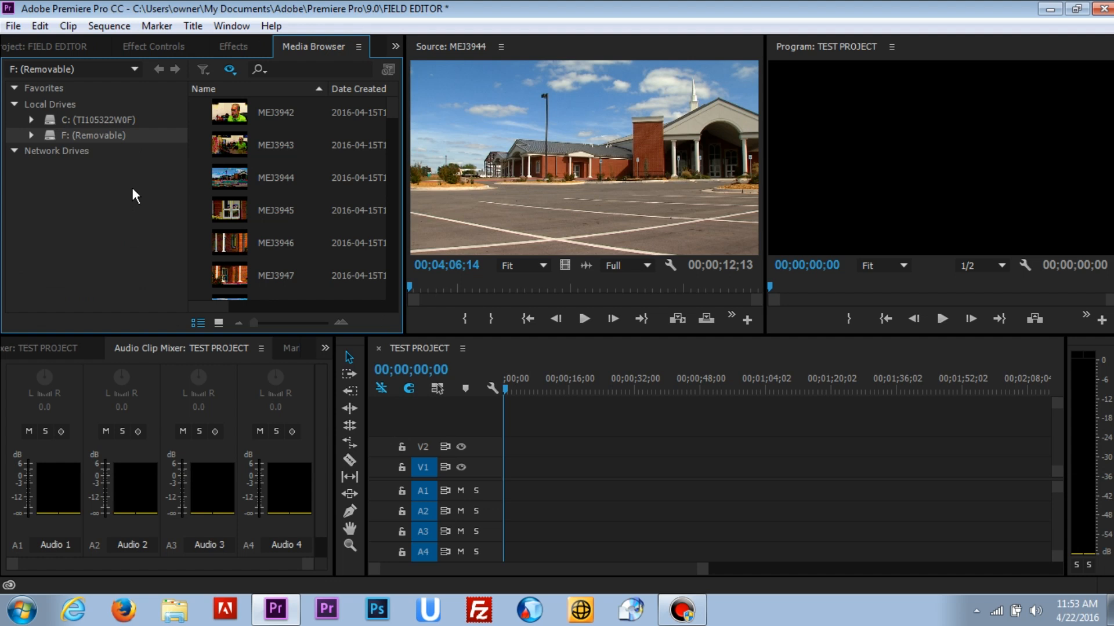
key("ctrl+s")
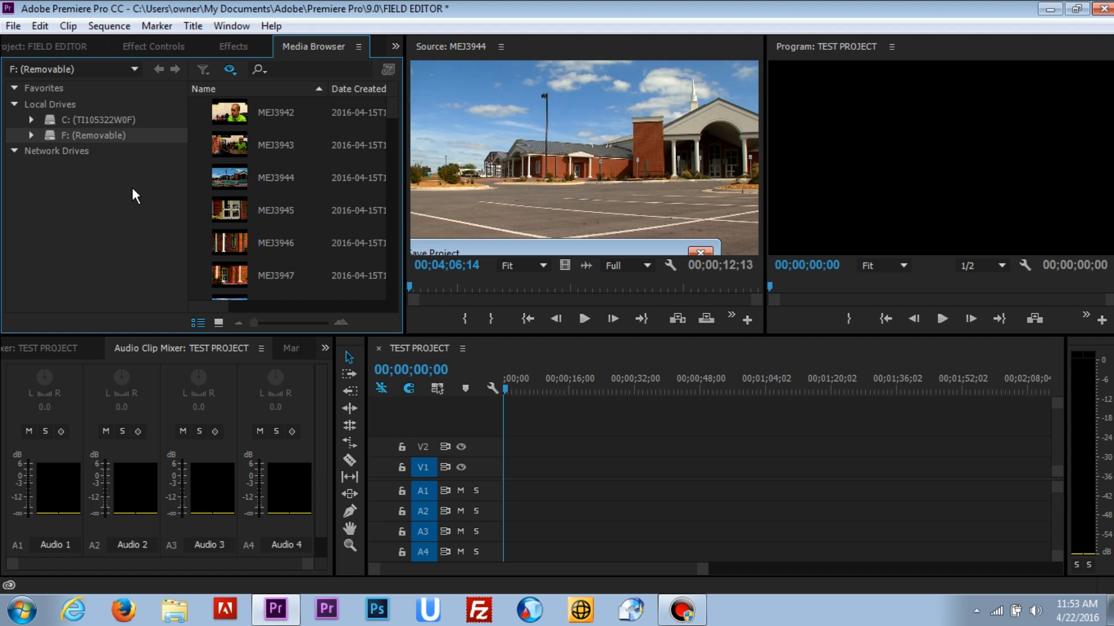
Step: Browse the C: drive in the Media Browser through Users and owner to the Desktop folder
left_click(92, 119)
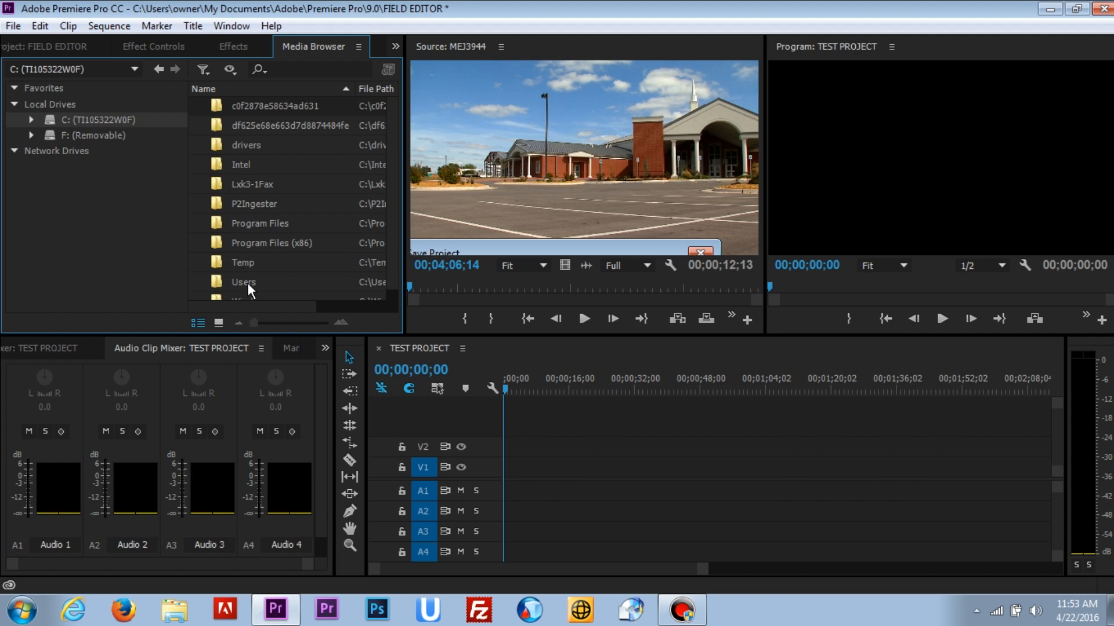
left_click(248, 283)
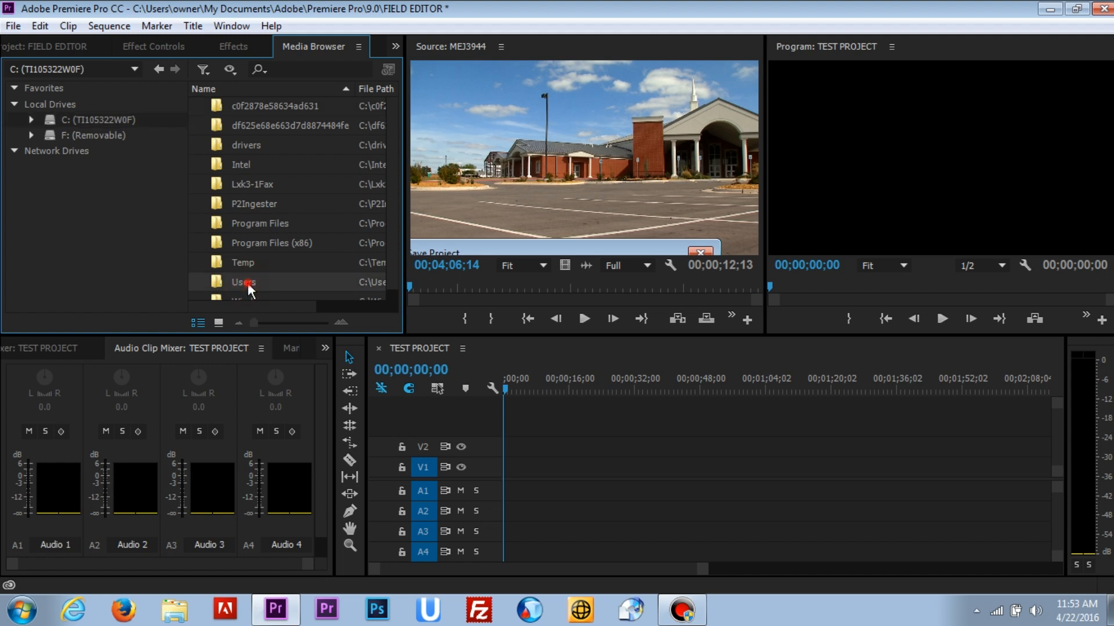
double_click(248, 284)
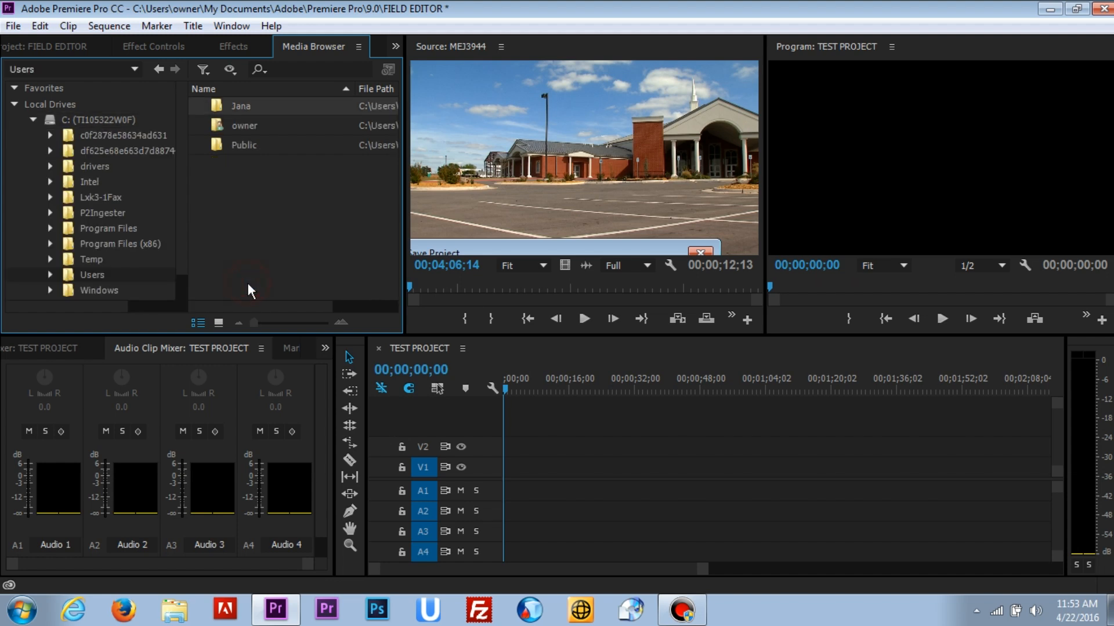
left_click(245, 129)
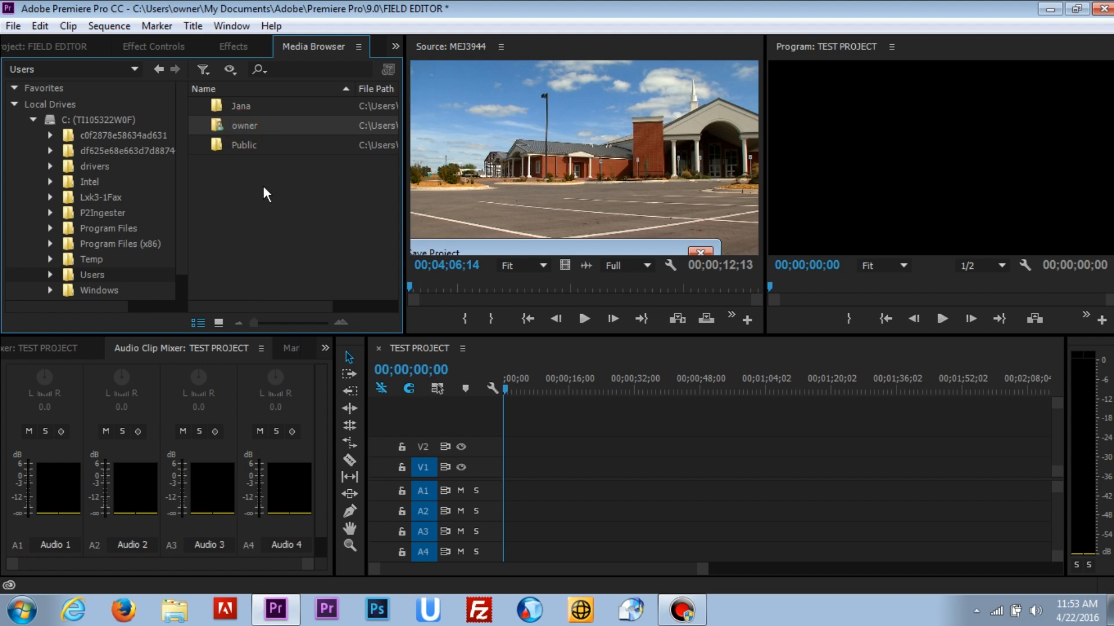
double_click(241, 125)
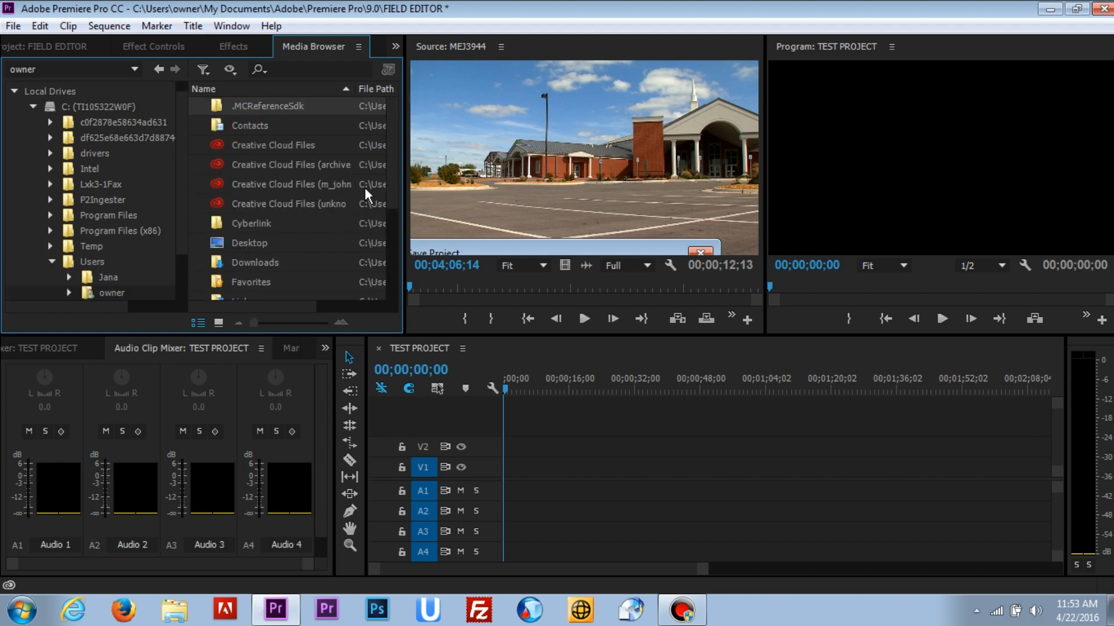
left_click(261, 244)
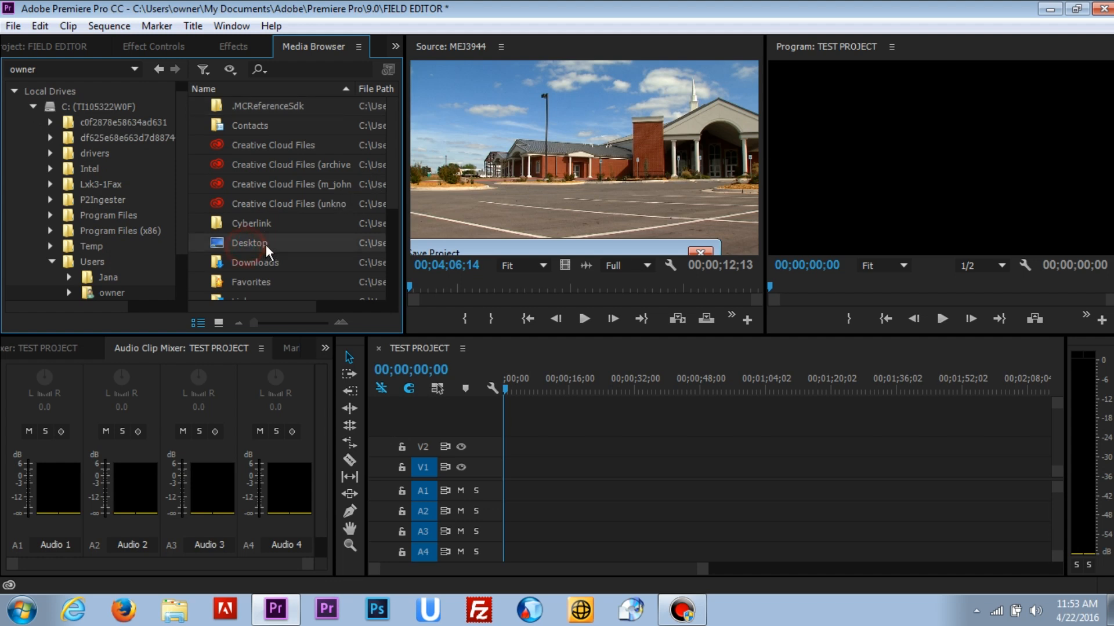
double_click(240, 242)
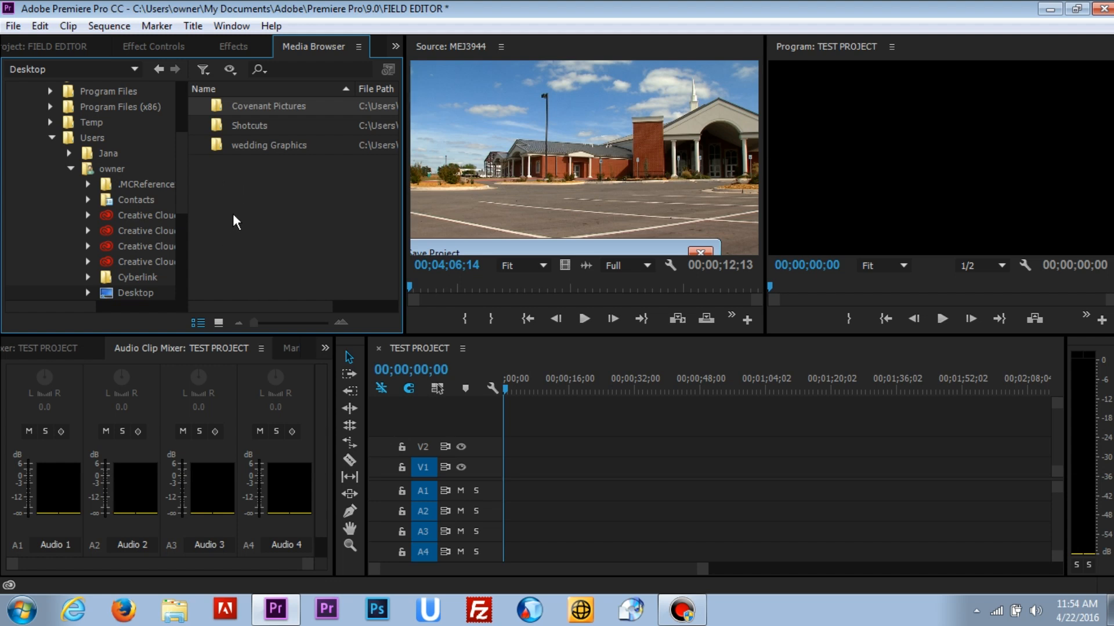
Step: Collapse the C: drive's folder tree and display the clips on the removable F: drive
left_click_drag(183, 192, 177, 122)
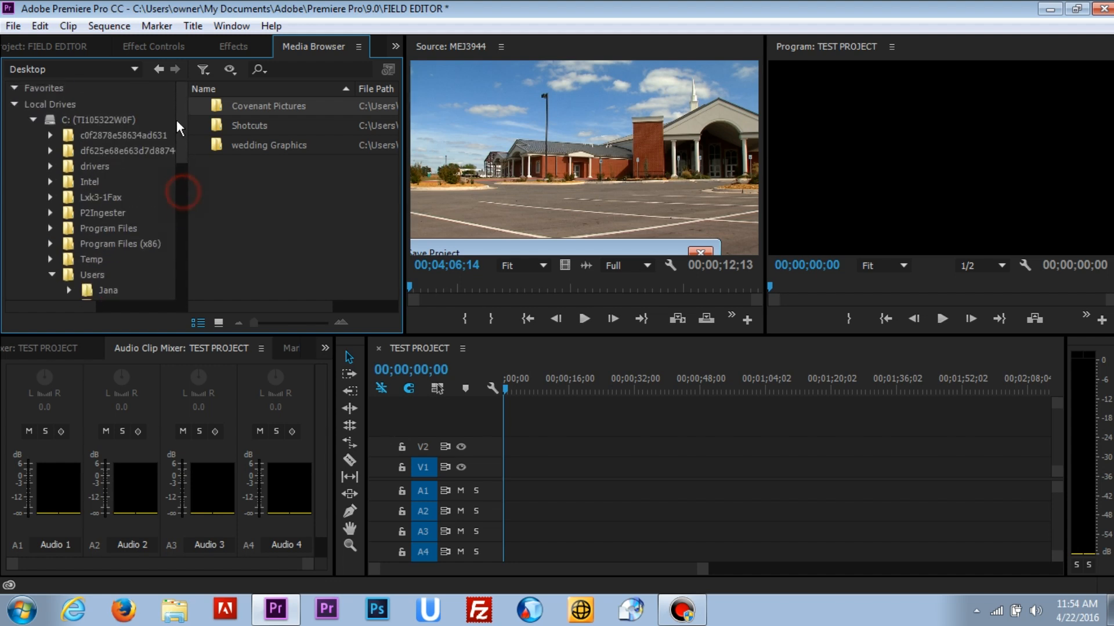
left_click(34, 120)
left_click(86, 137)
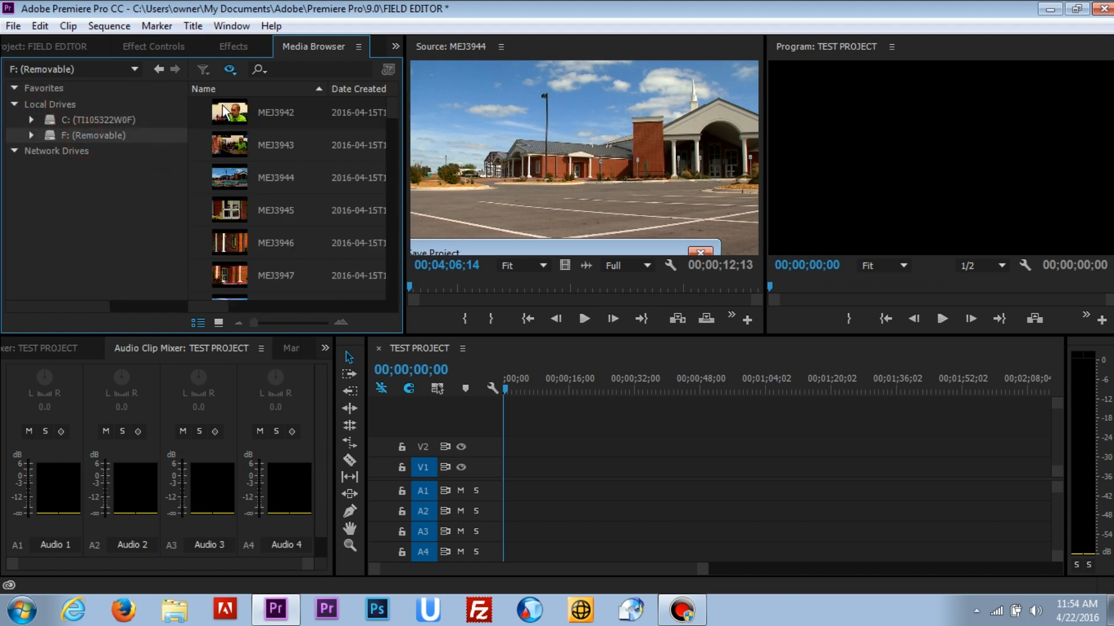
Step: Check the F: drive's contents in File Directory view, returning to the Panasonic P2 view
left_click(231, 70)
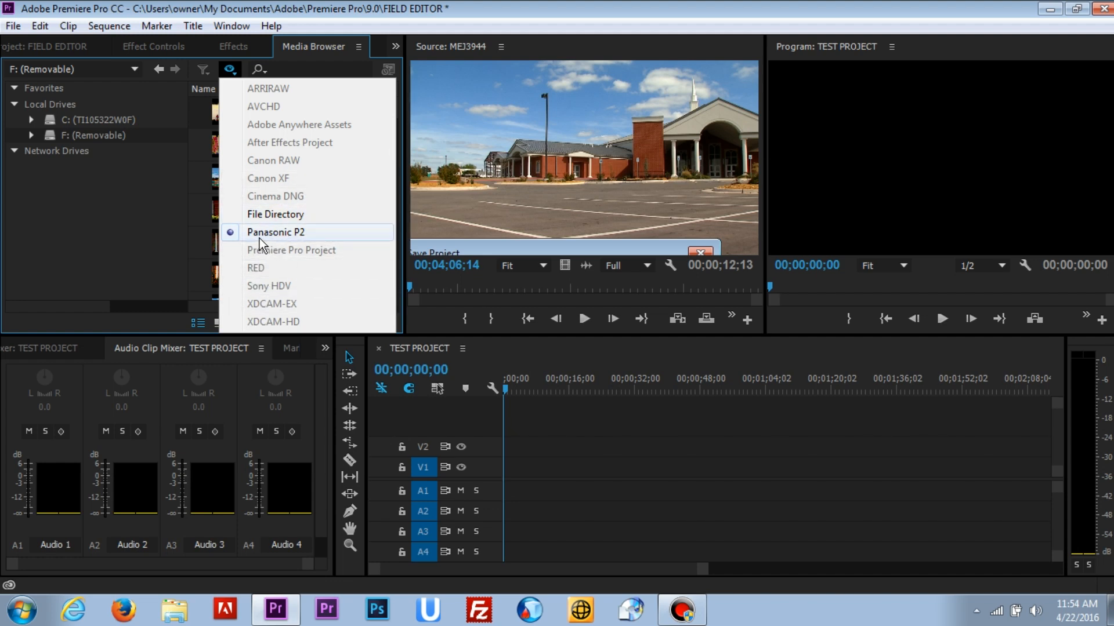
left_click(229, 69)
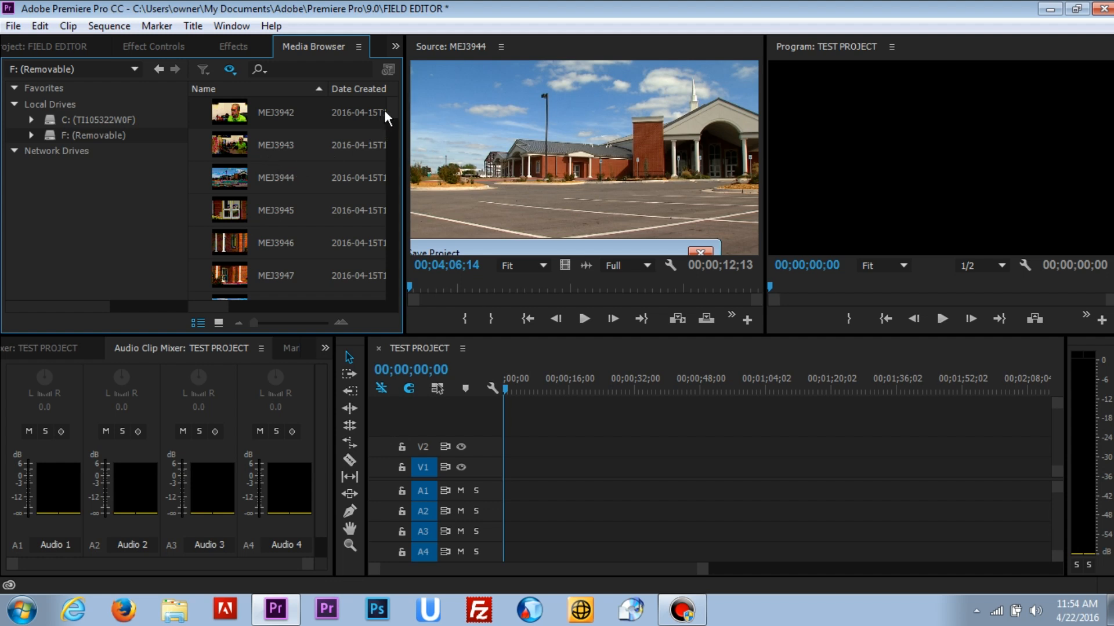
mouse_move(391, 107)
left_mouse_down()
mouse_move(395, 292)
mouse_move(392, 97)
left_mouse_up()
left_click(229, 69)
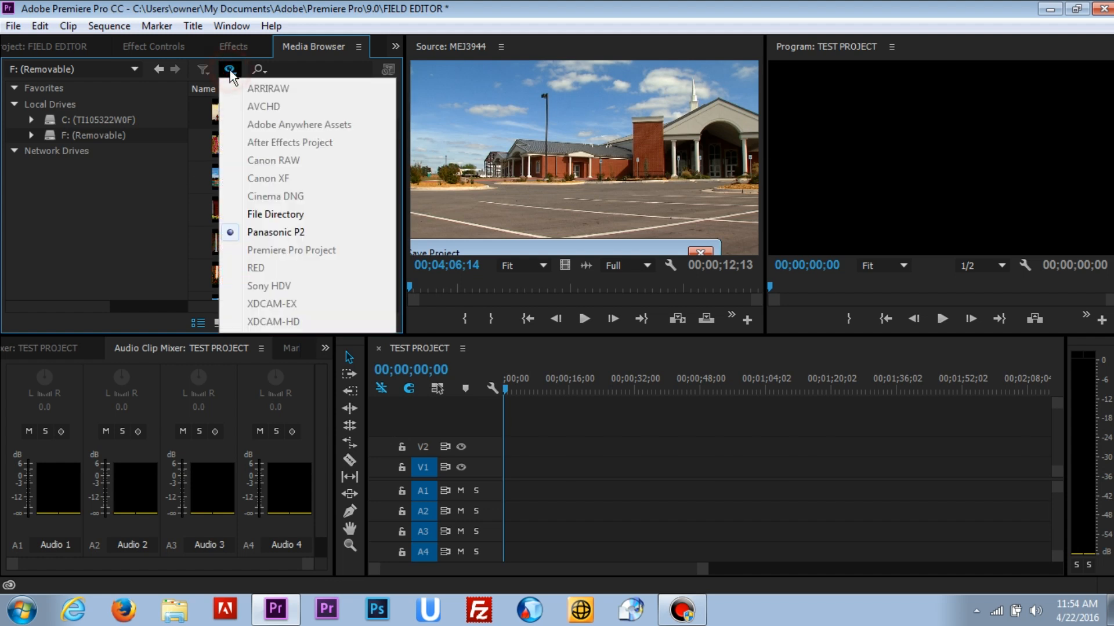
left_click(280, 214)
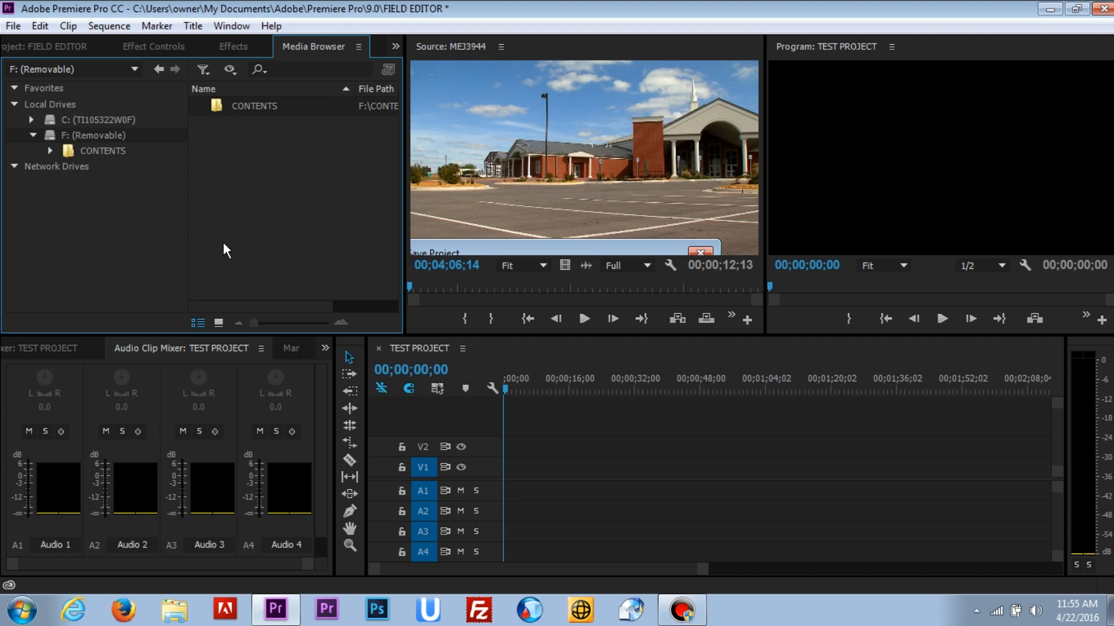
left_click(229, 69)
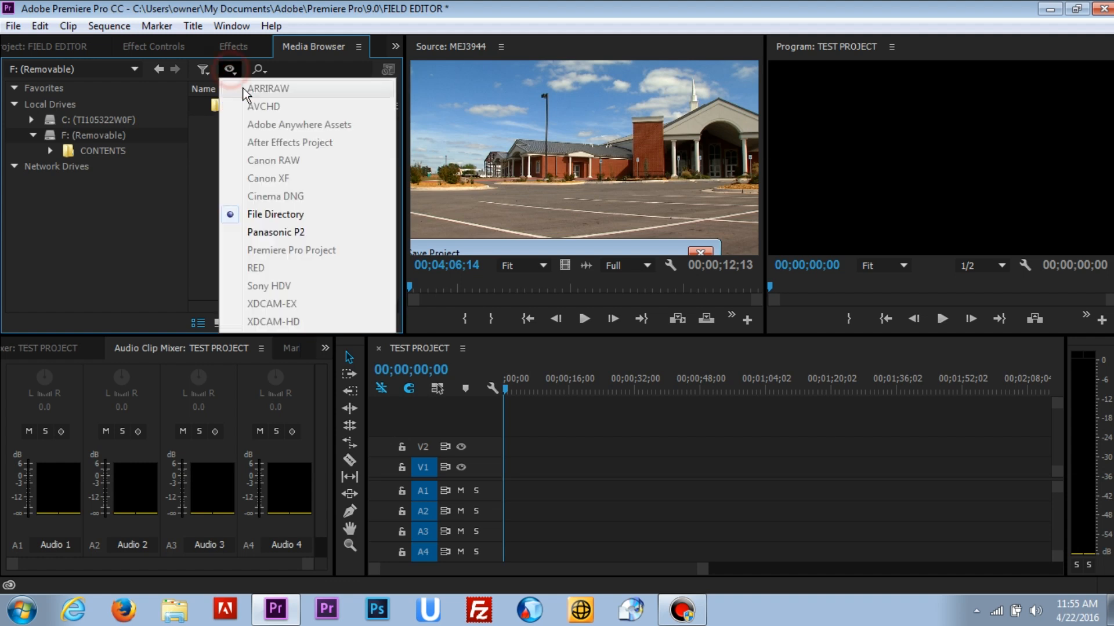
left_click(284, 235)
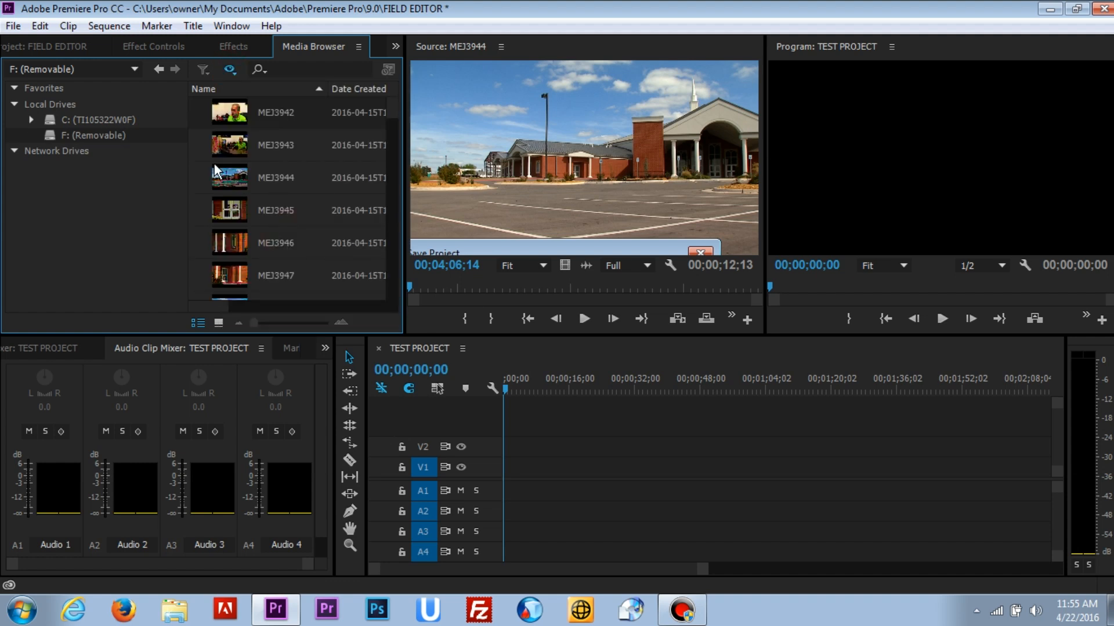
Step: Return to the TEST PROJECT bin in the project and open the interview clip MEJ3942 in the Source monitor
left_click(62, 45)
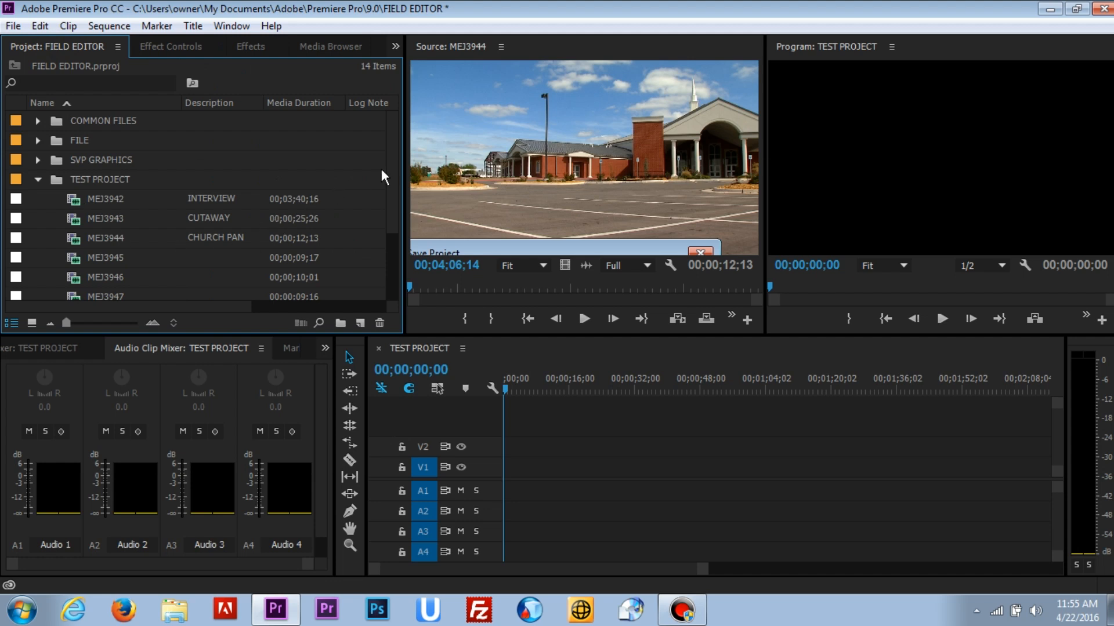
left_click_drag(392, 176, 389, 248)
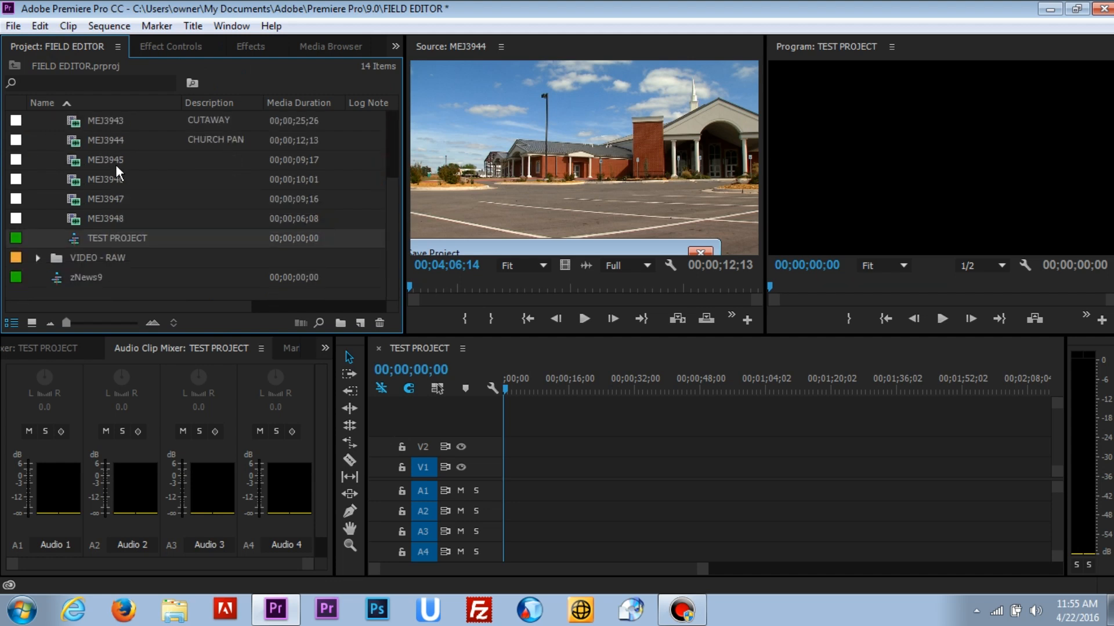
left_click_drag(390, 232, 392, 197)
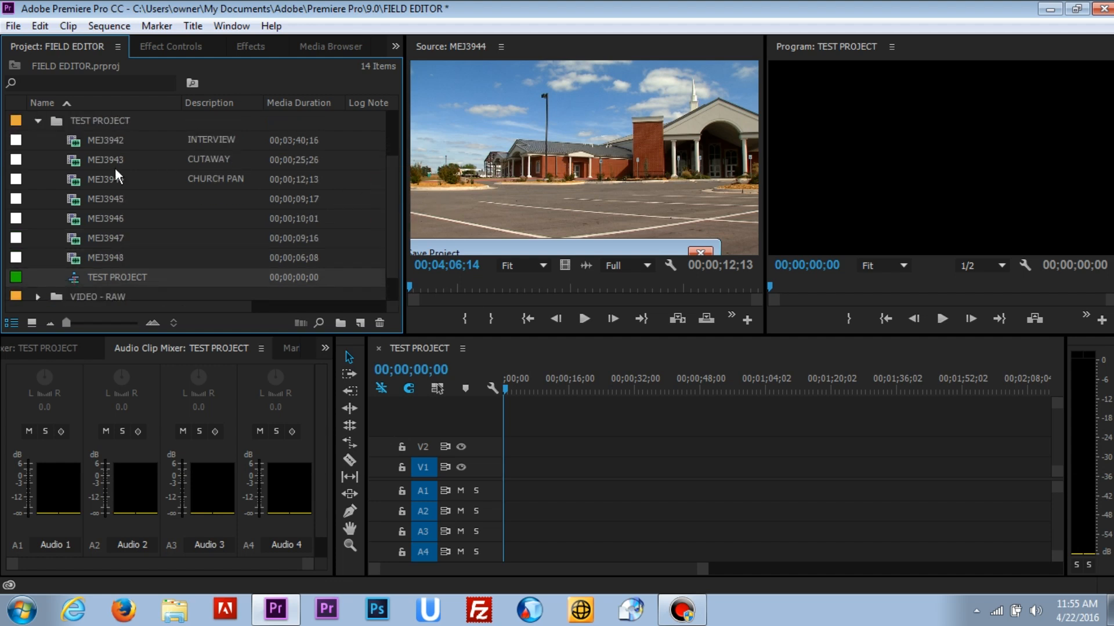
double_click(78, 140)
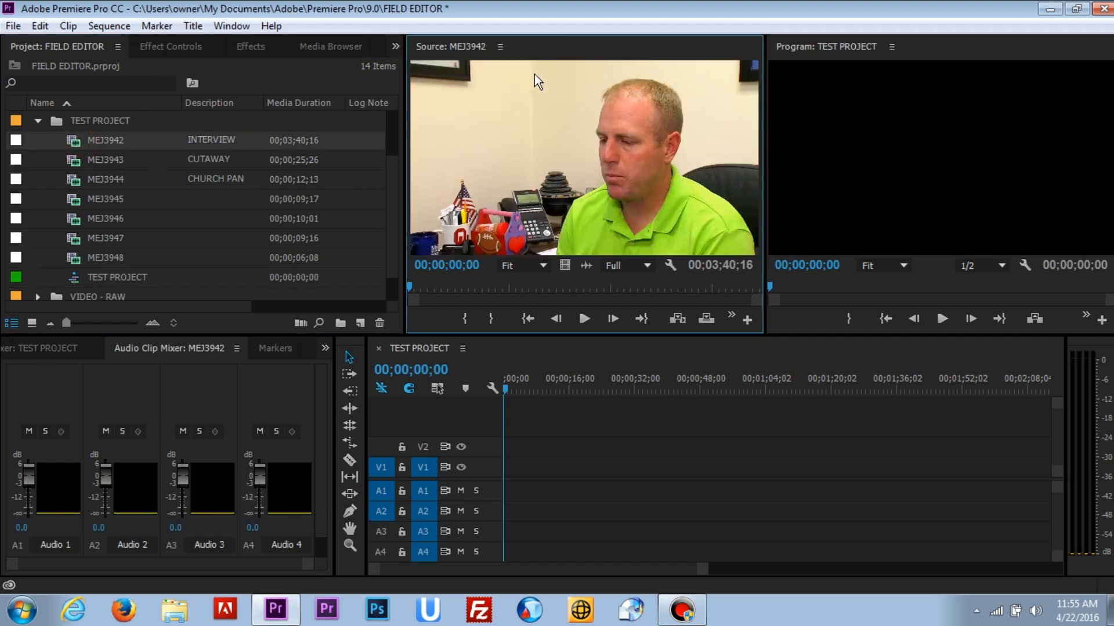
Step: Open the TEST PROJECT bin in its own window and show its clips as thumbnails
left_click(58, 121)
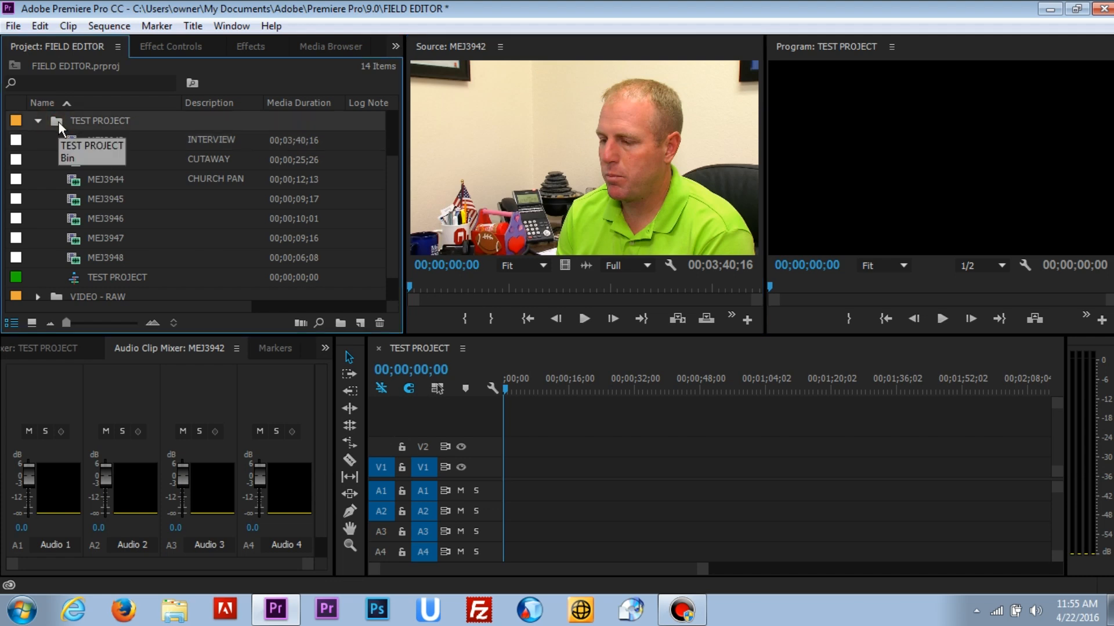
double_click(58, 121)
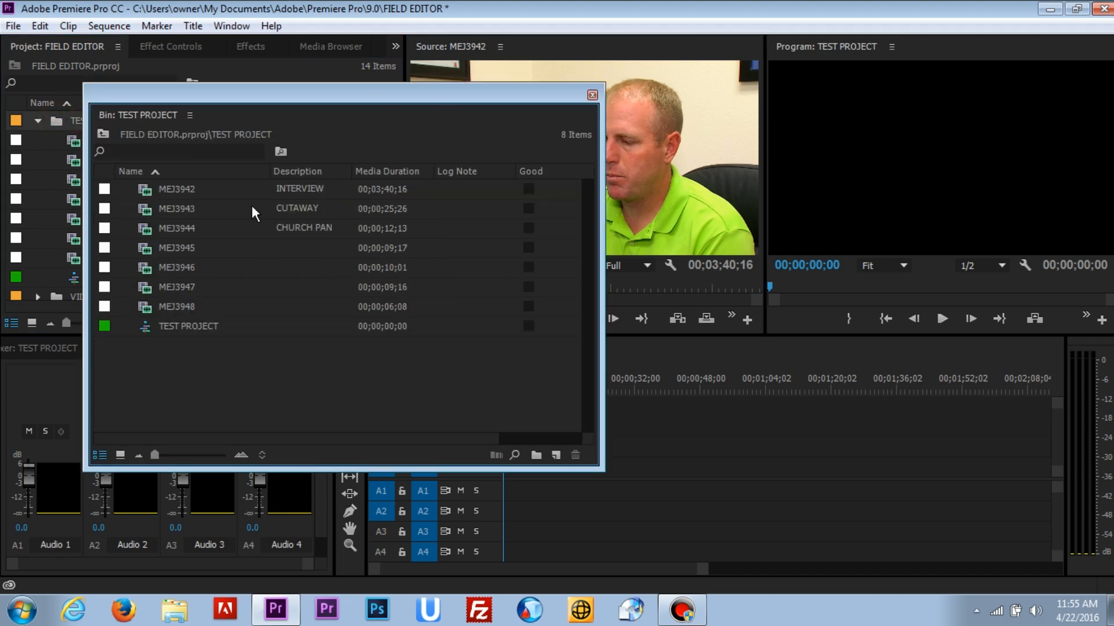
left_click(120, 456)
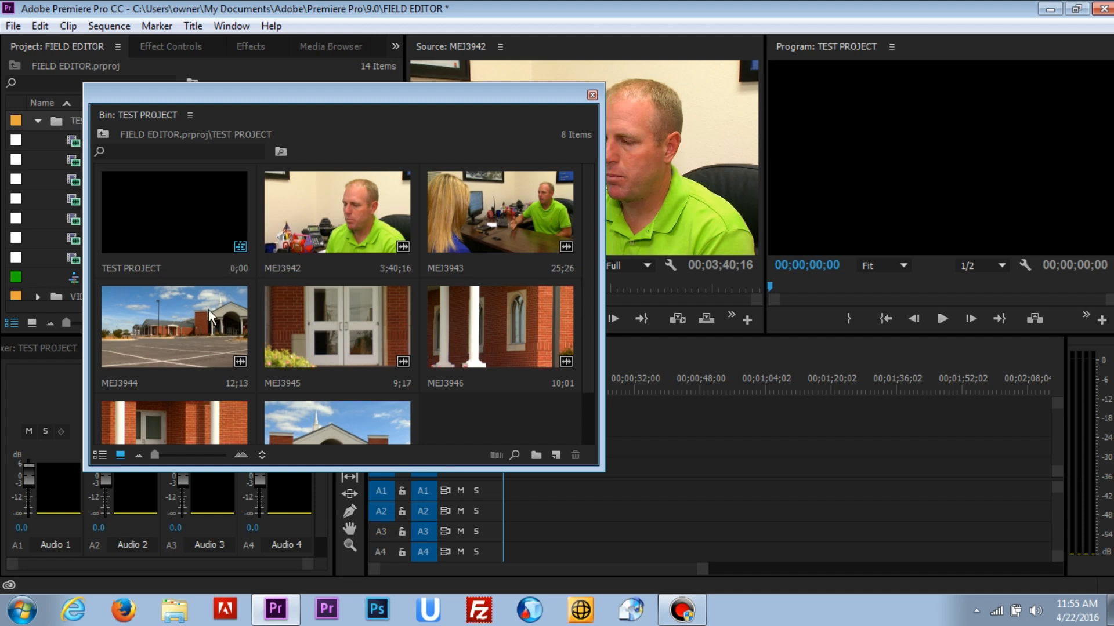
Step: Preview the church clip MEJ3944 in the Source monitor, then close the bin window and reload the interview clip MEJ3942
left_click(184, 328)
double_click(185, 328)
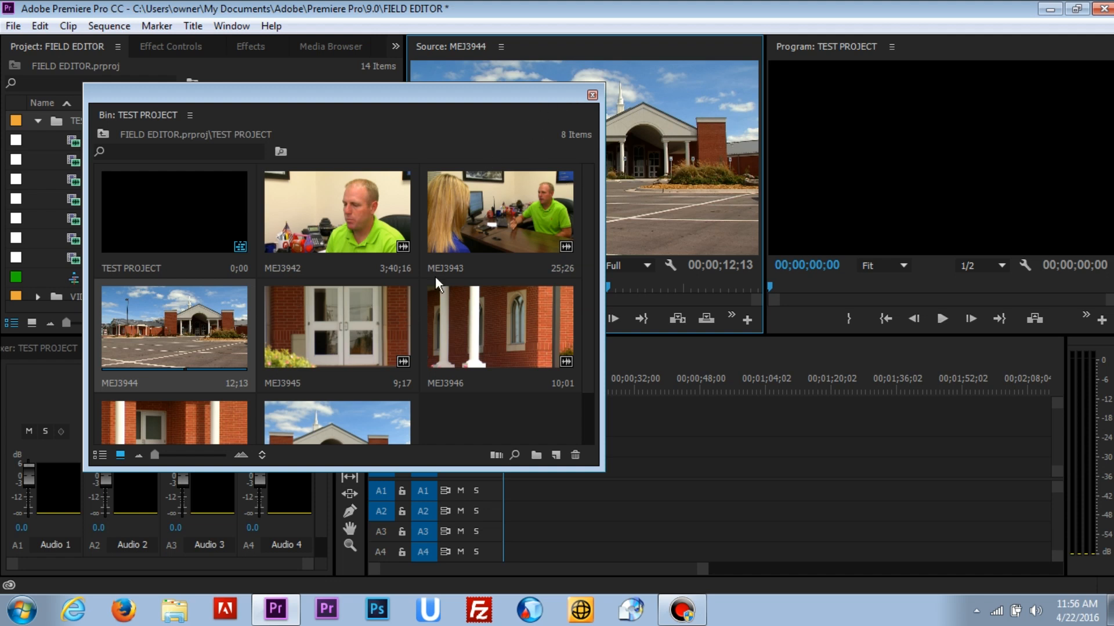
left_click(593, 95)
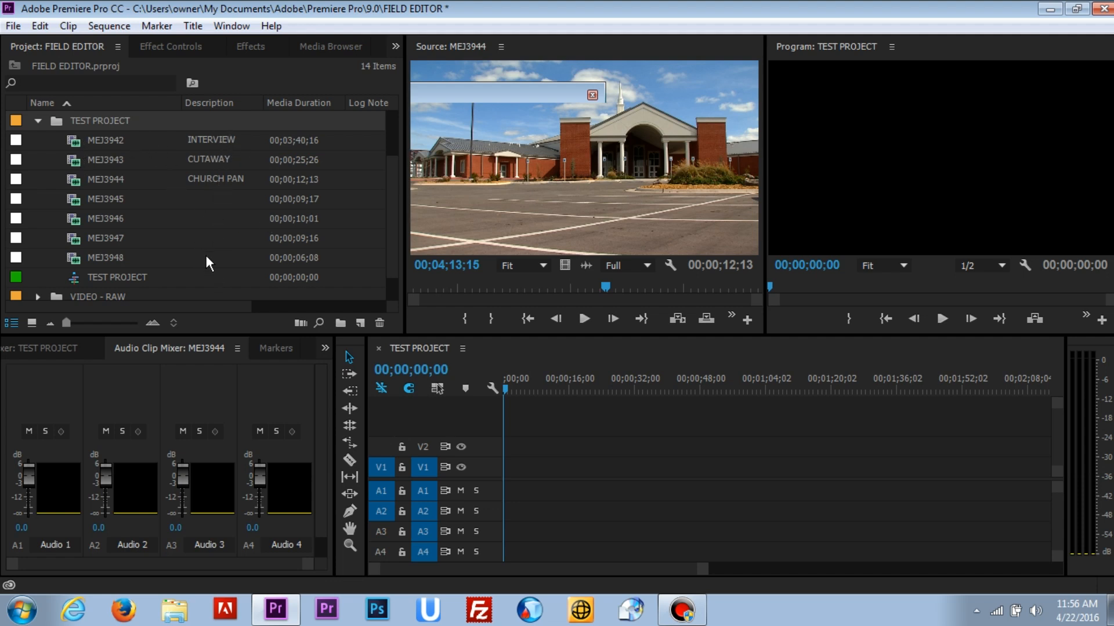
double_click(75, 139)
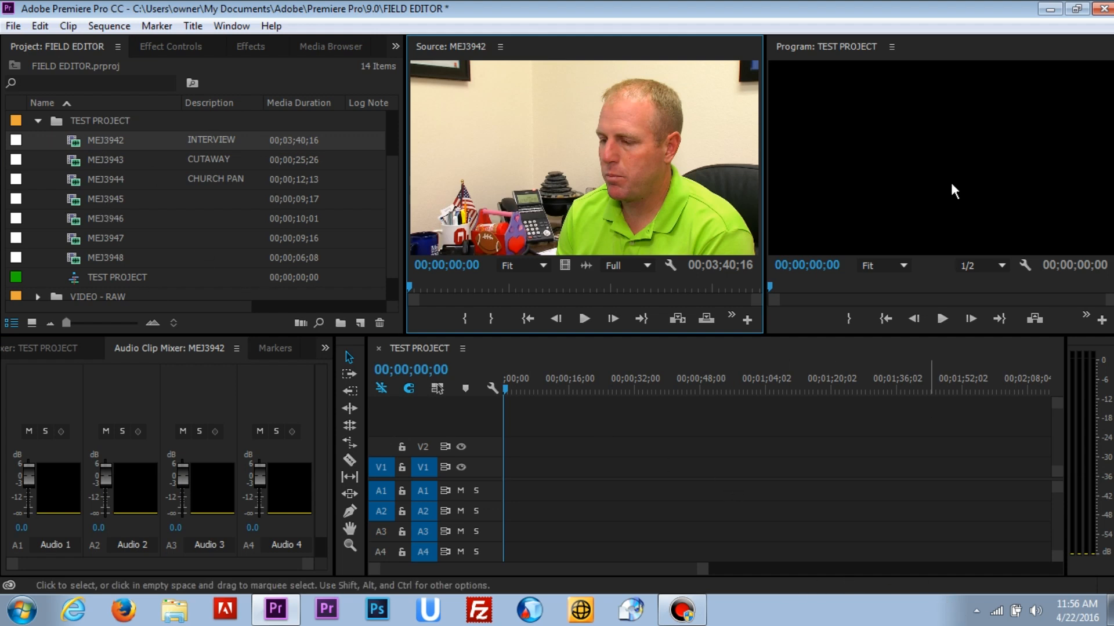
left_click(682, 610)
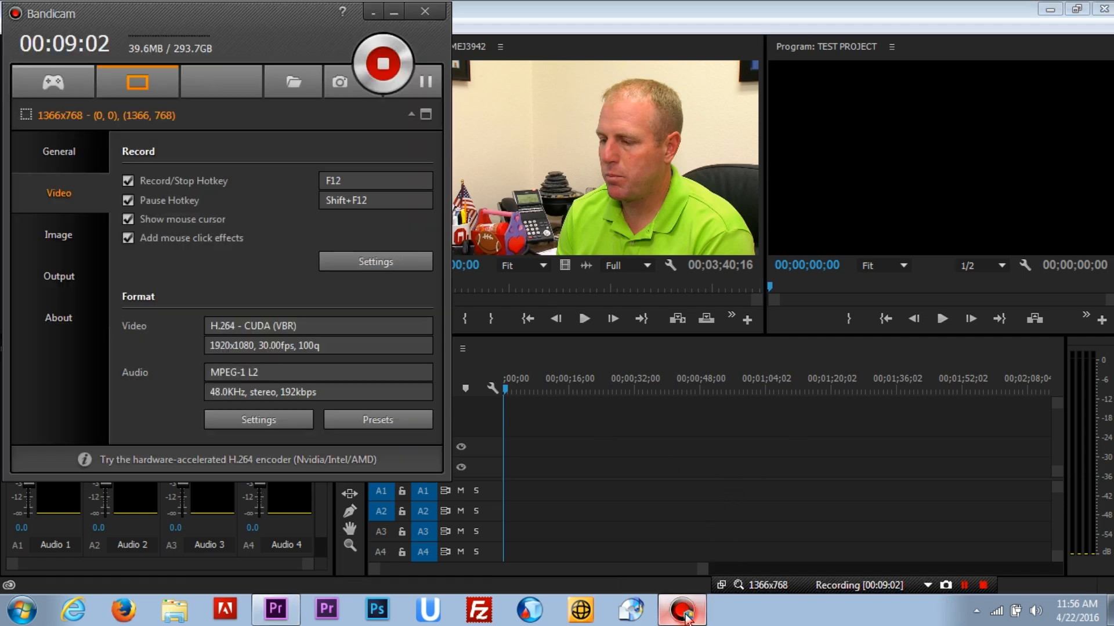
left_click(510, 215)
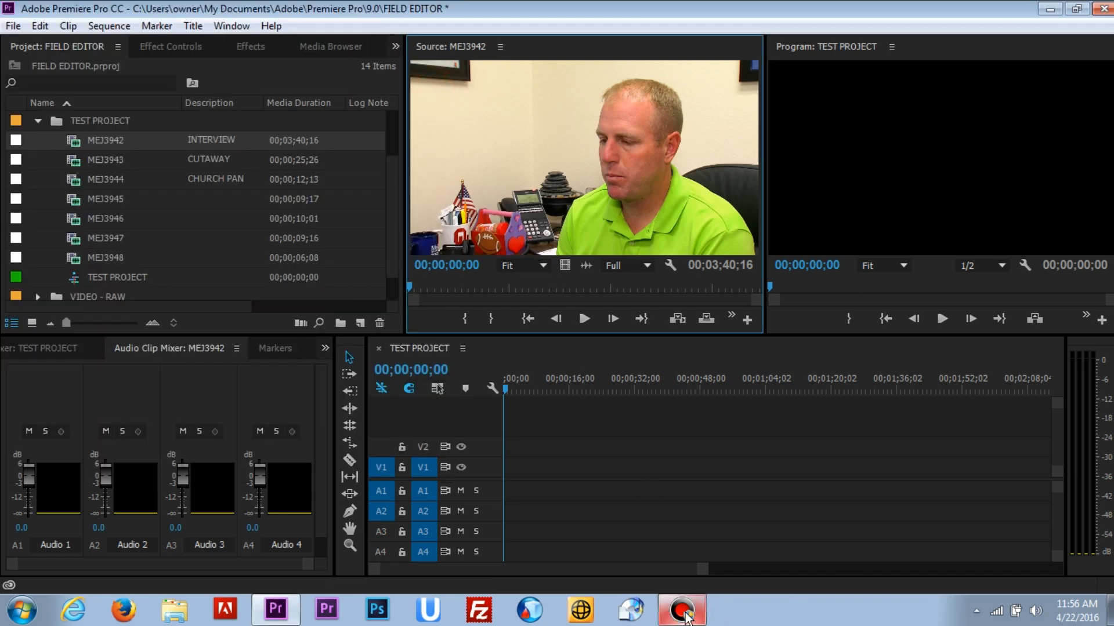
left_click(682, 610)
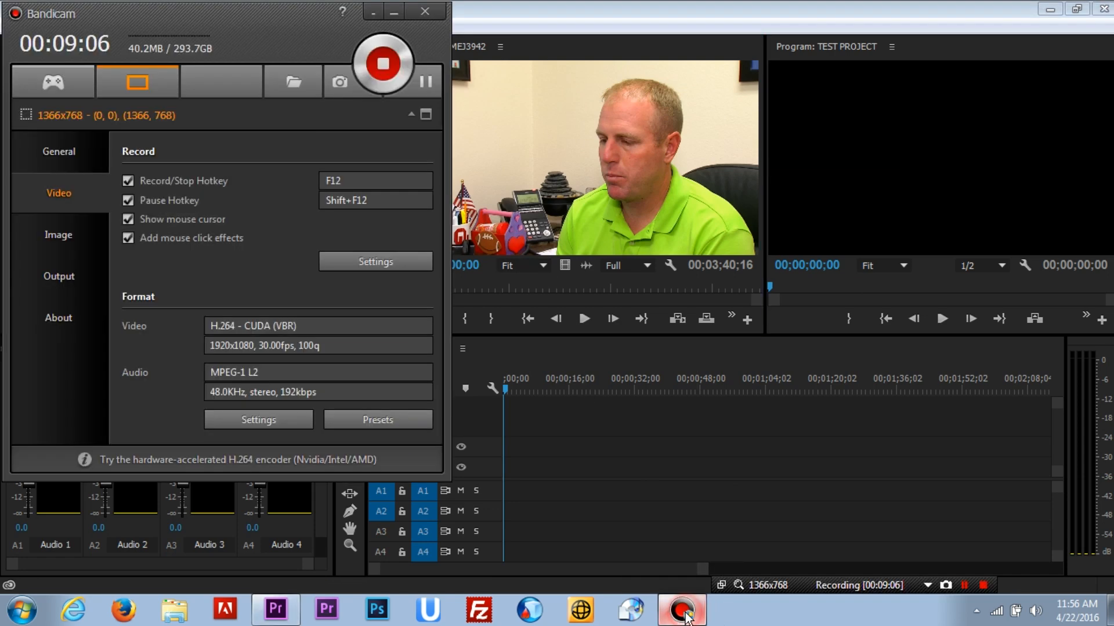
left_click(394, 10)
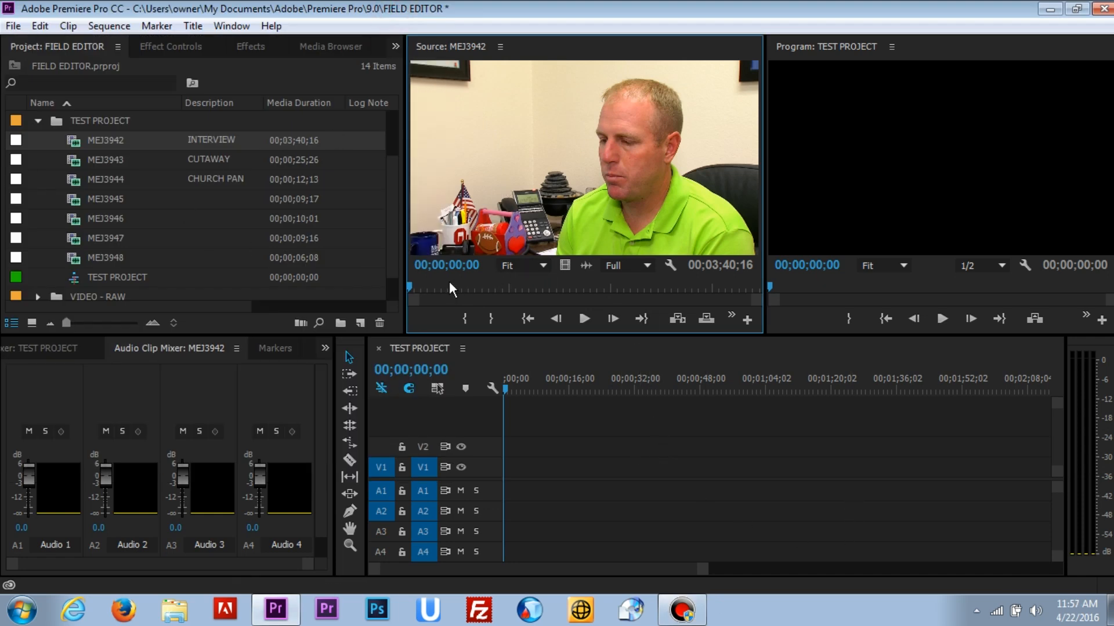
Step: Mark an In point at 00;00;34;15 and an Out point at 00;00;41;28 on the interview clip in the Source monitor
left_click_drag(449, 281, 464, 290)
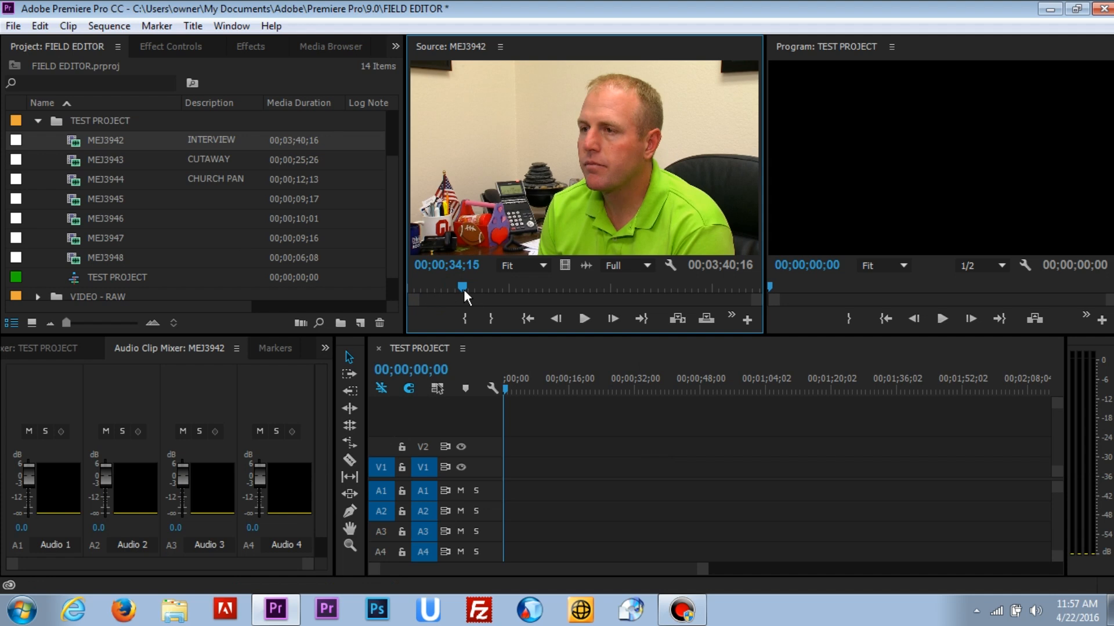
key("i")
key("space")
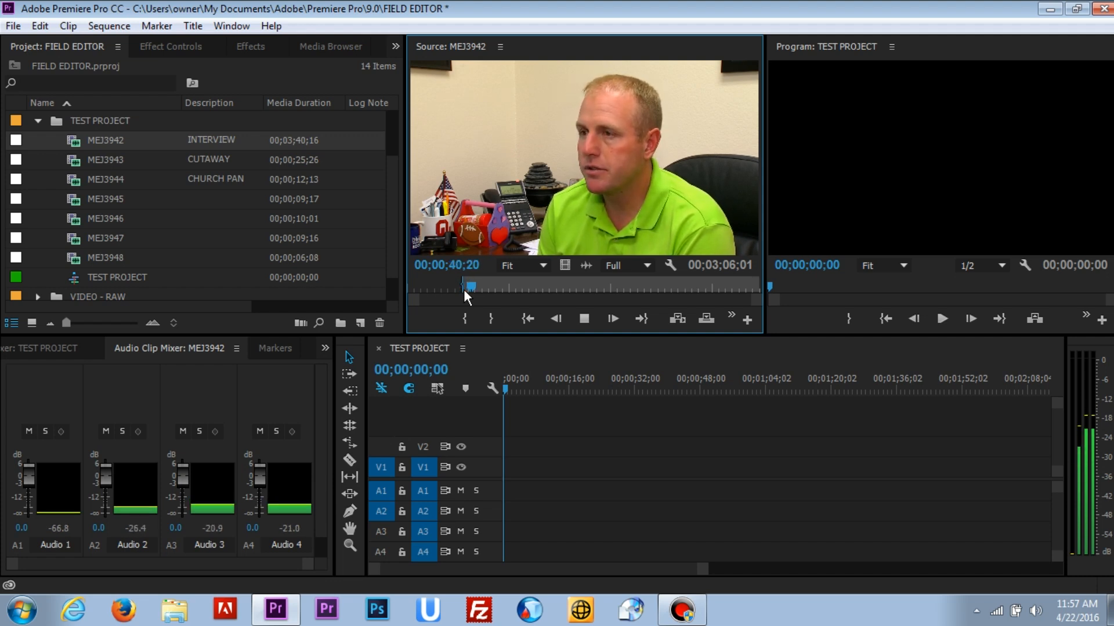
key("space")
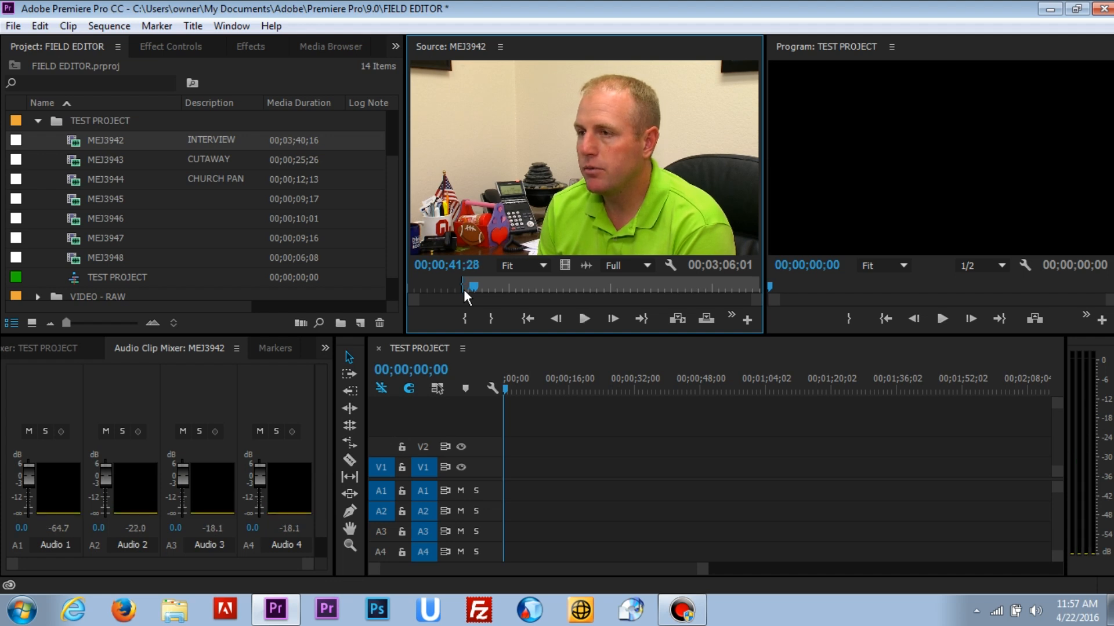
key("o")
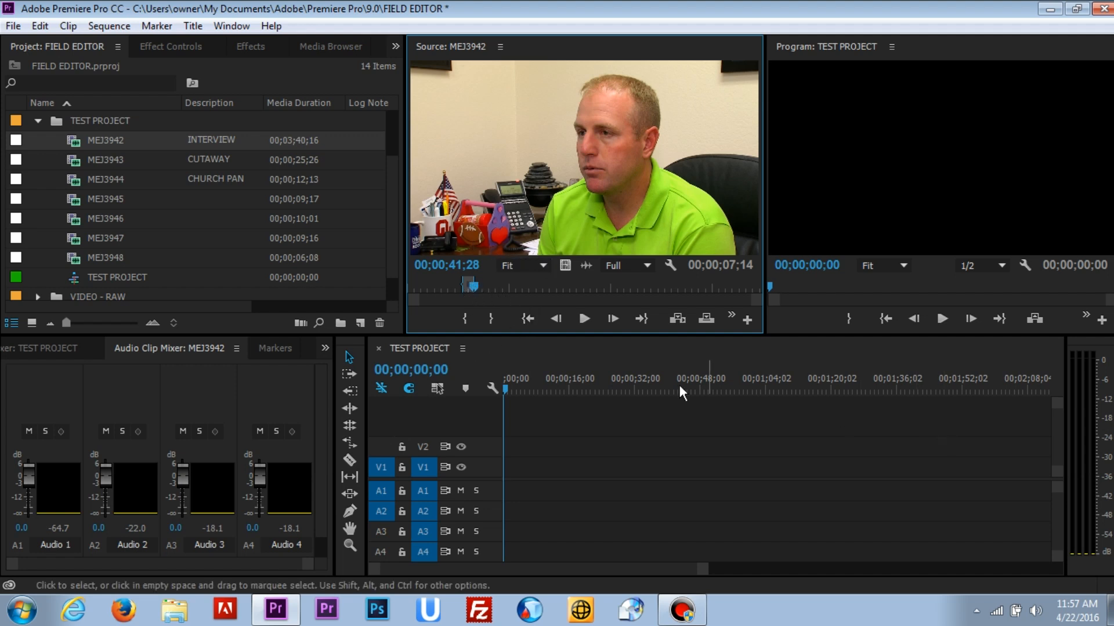
Step: Play back the marked section of the interview clip in the Source monitor from near its In point
left_click_drag(471, 287, 461, 287)
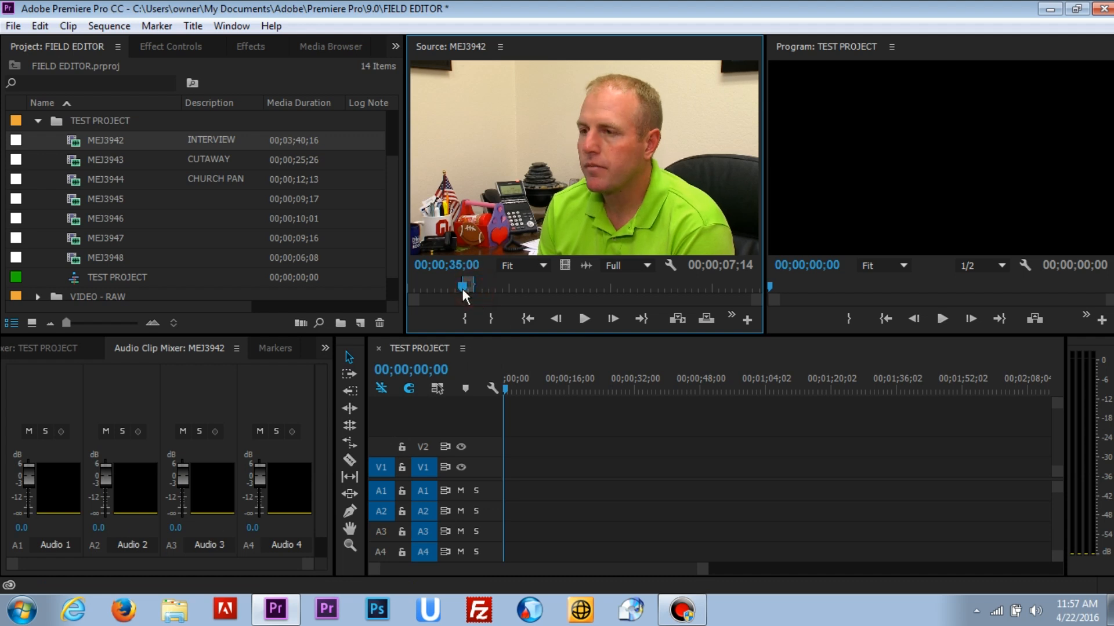
key("space")
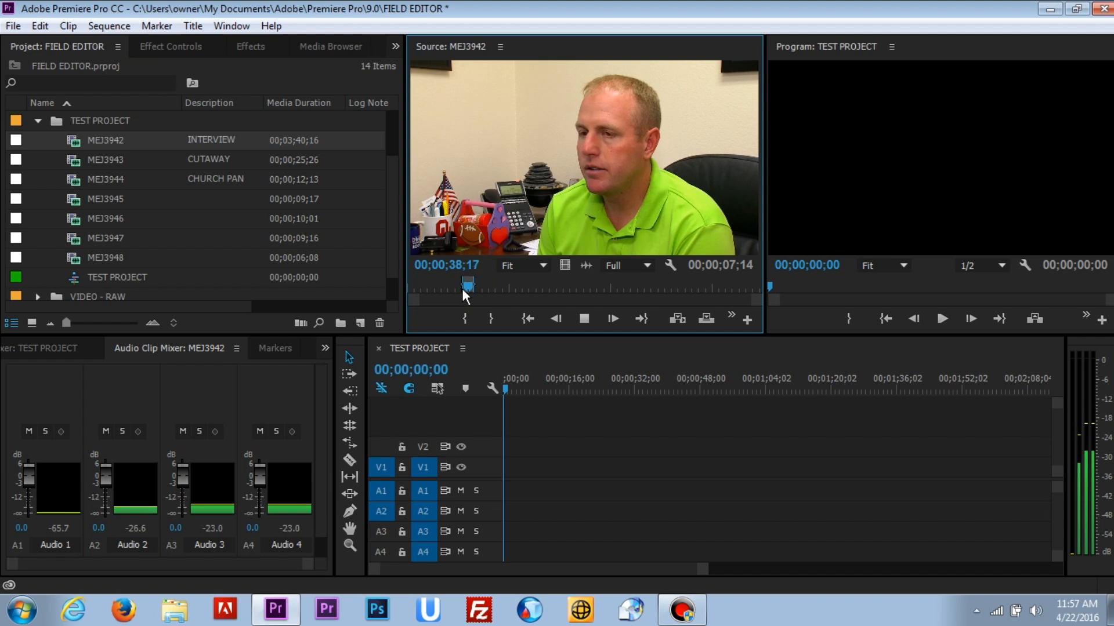
key("space")
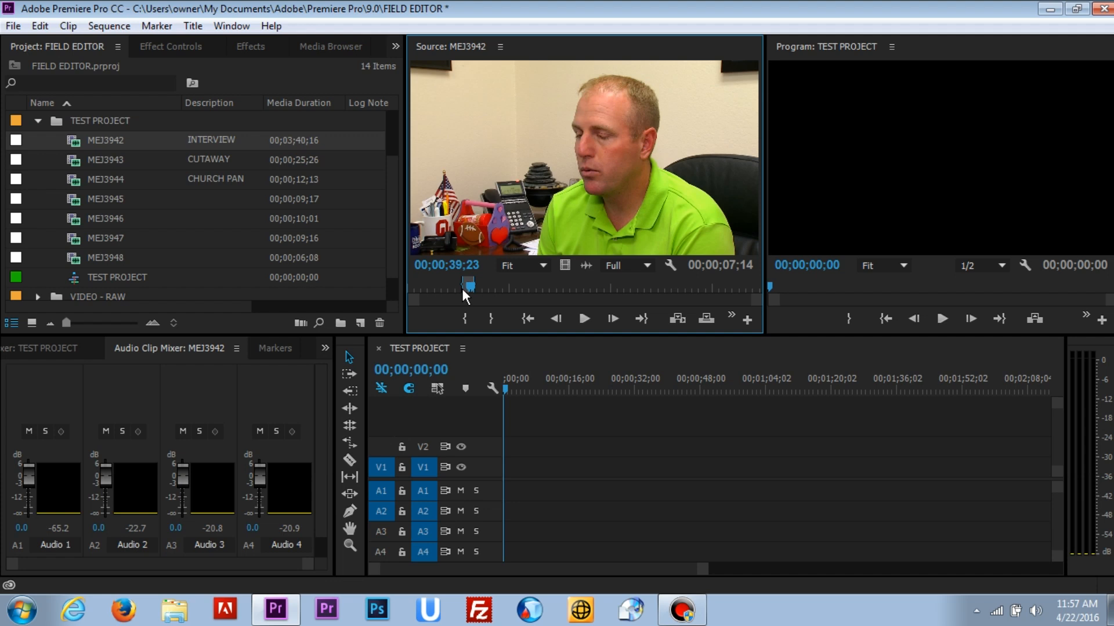
Step: Try placing the marked interview section in the sequence with all four source audio channels enabled
left_click(381, 532)
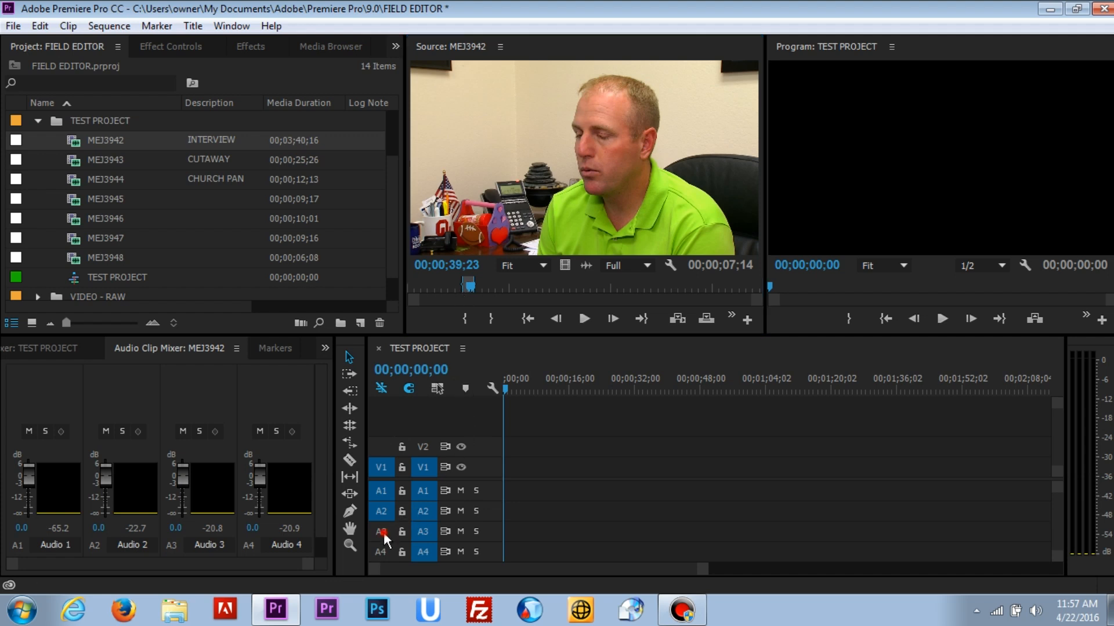
left_click(381, 551)
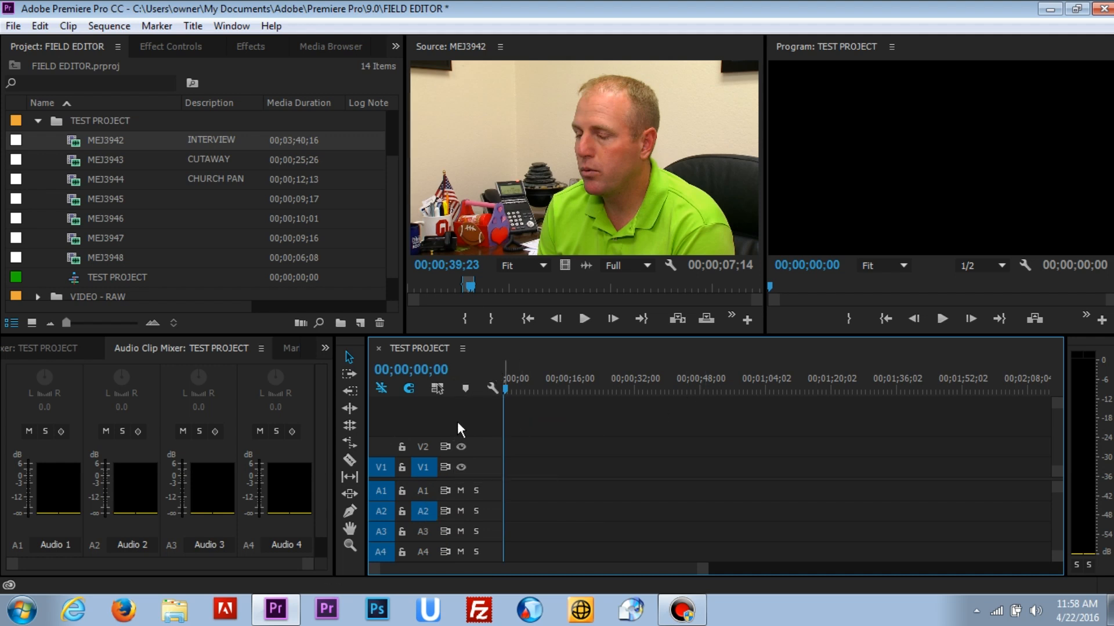
left_click(511, 206)
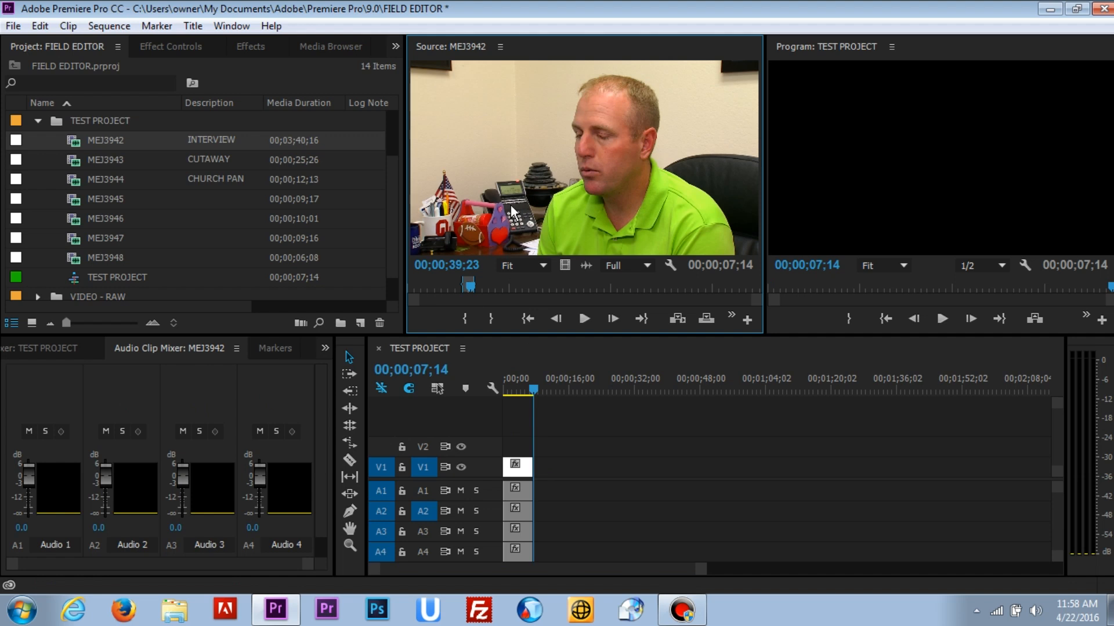
key("ctrl+z")
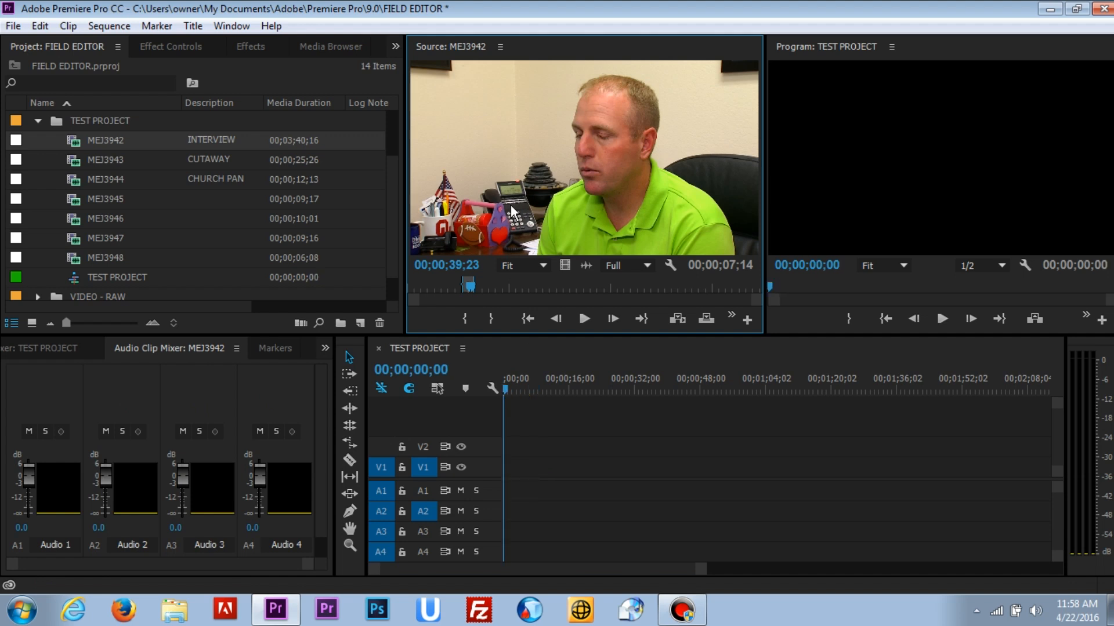
Step: Target tracks A1 to A4, route only source channel A2 to track A1, and overwrite the marked interview section at the sequence start
left_click(423, 491)
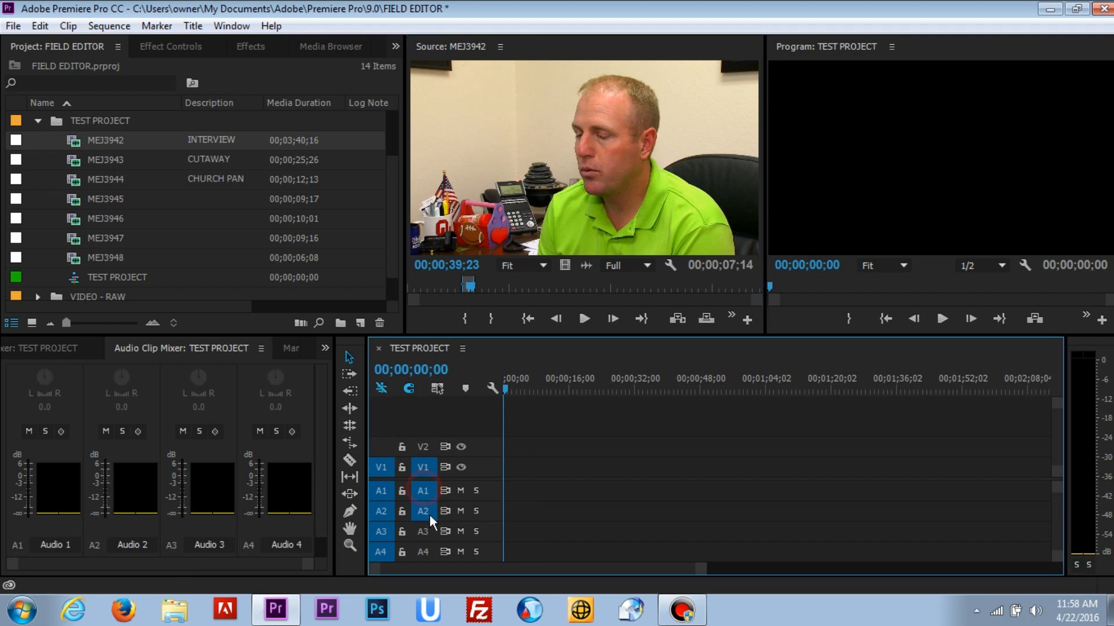
left_click(384, 531)
left_click(376, 490)
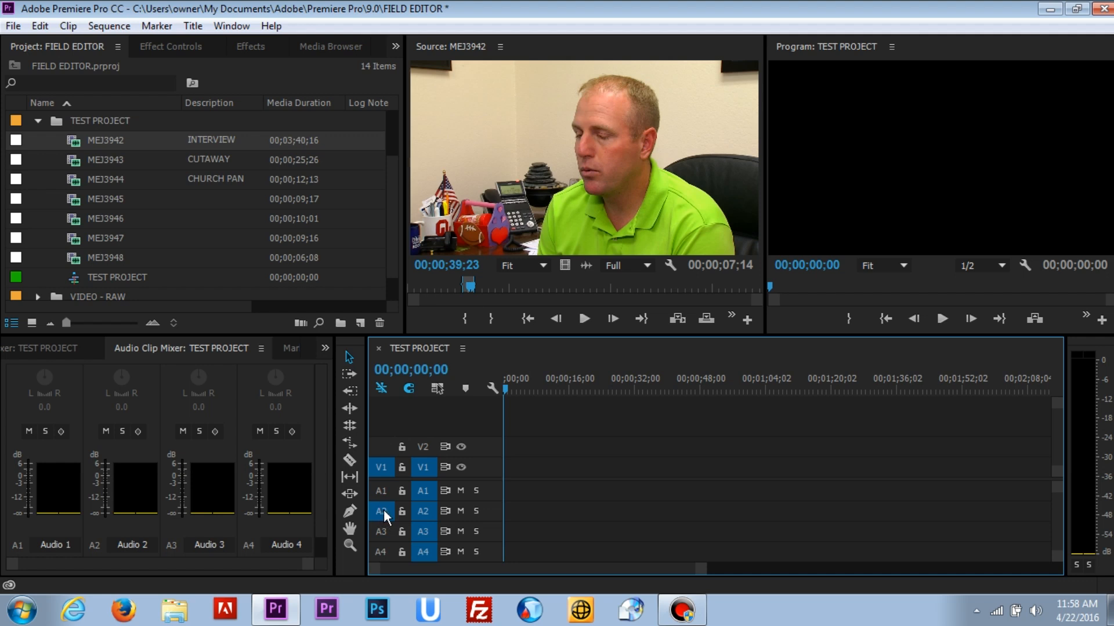
left_click_drag(381, 511, 381, 491)
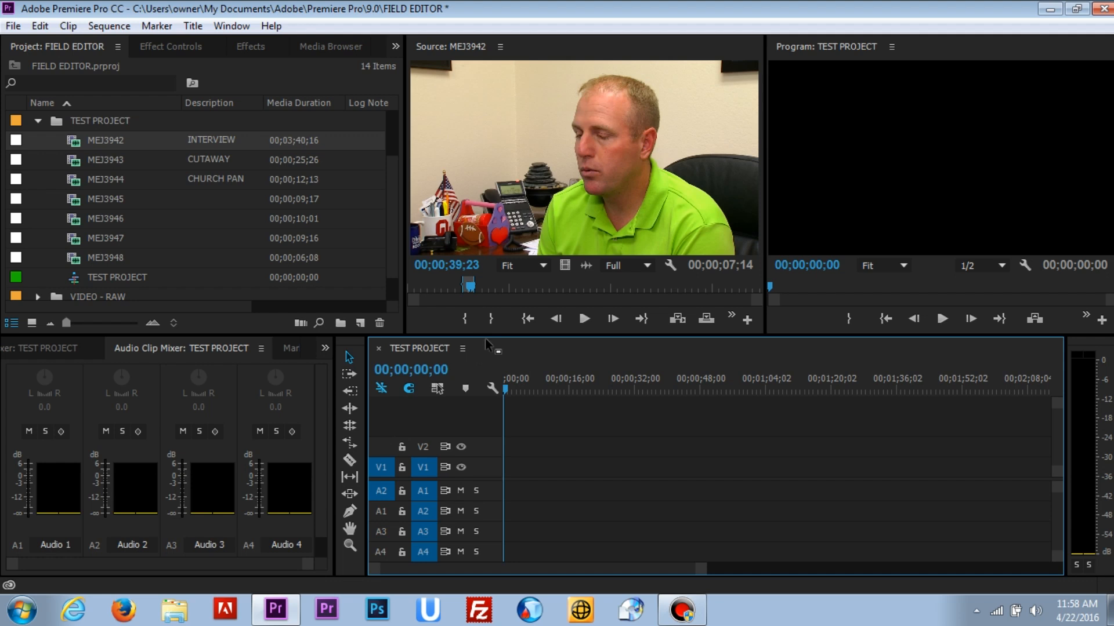
key("period")
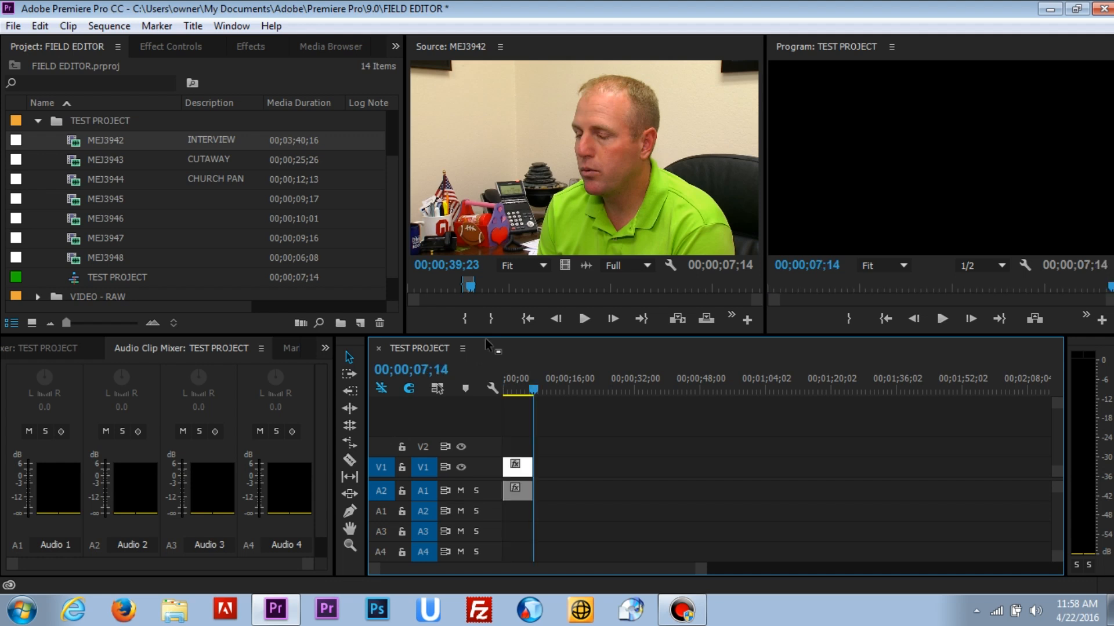
Step: Play the sequence from the start to check the interview audio and return the playhead to the beginning
left_click(505, 391)
key("space")
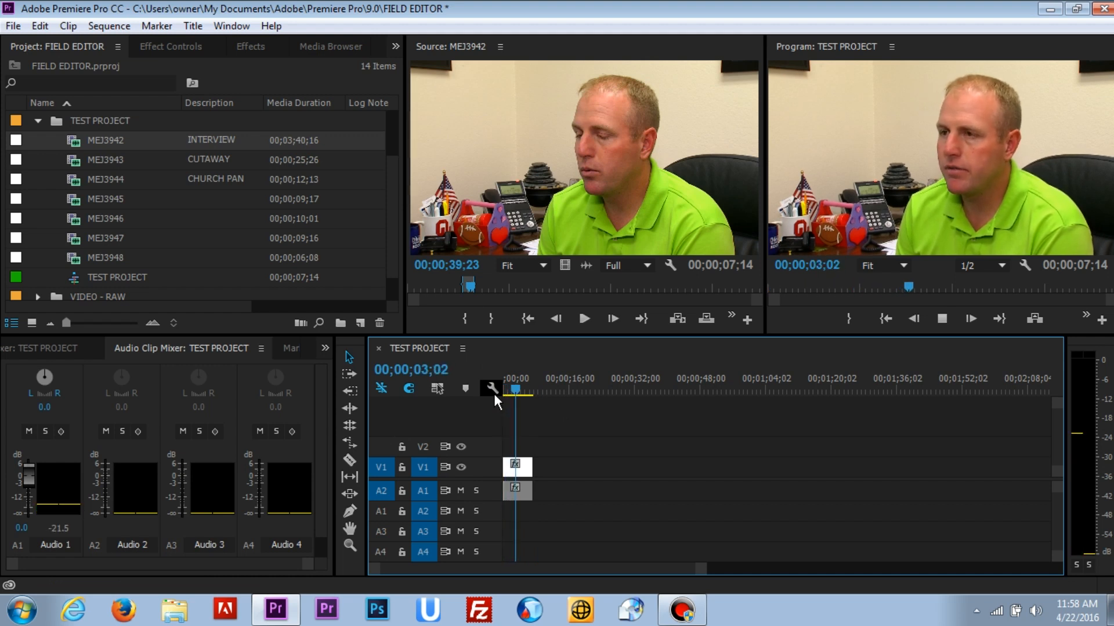
key("space")
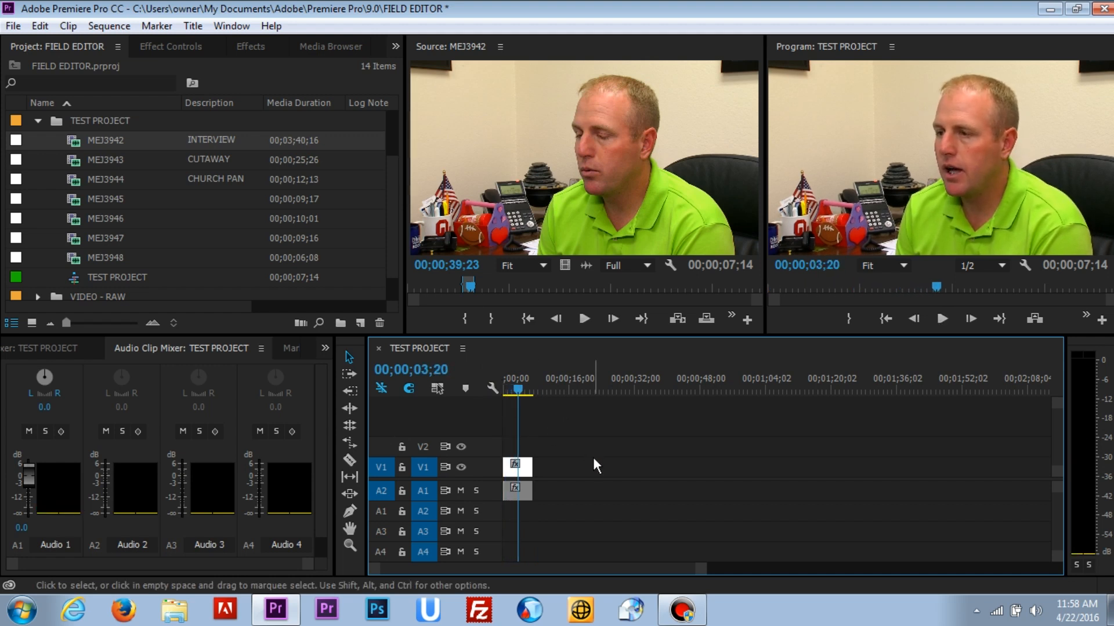
left_click_drag(516, 388, 503, 392)
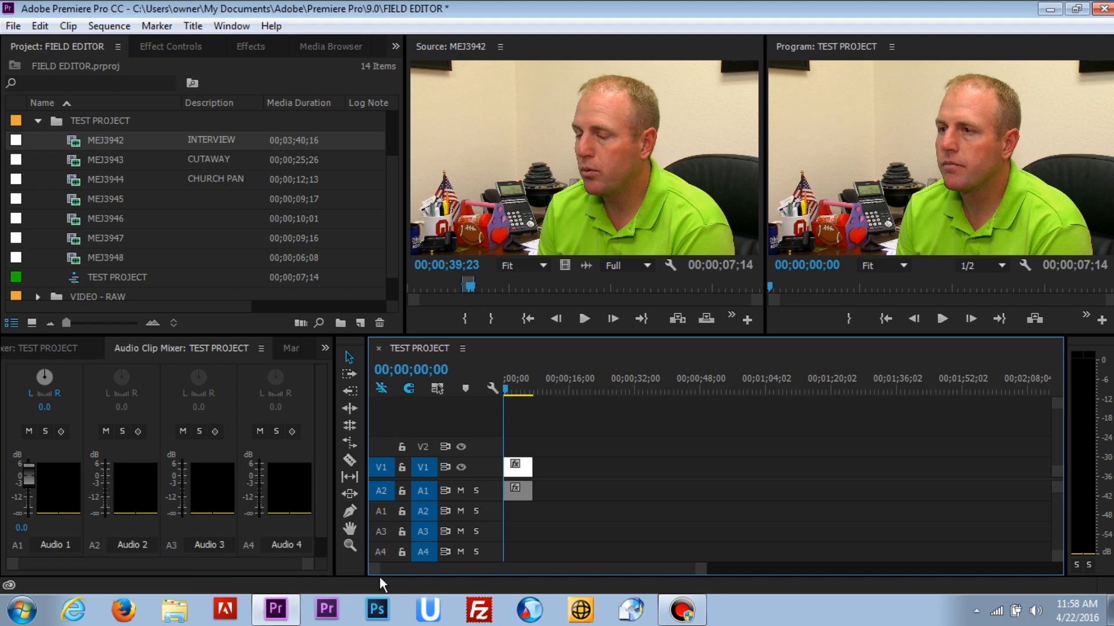
Step: Shift the interview clip's video and audio in the sequence to start at the playhead, placed at 00;00;01;01
left_click_drag(382, 572, 497, 576)
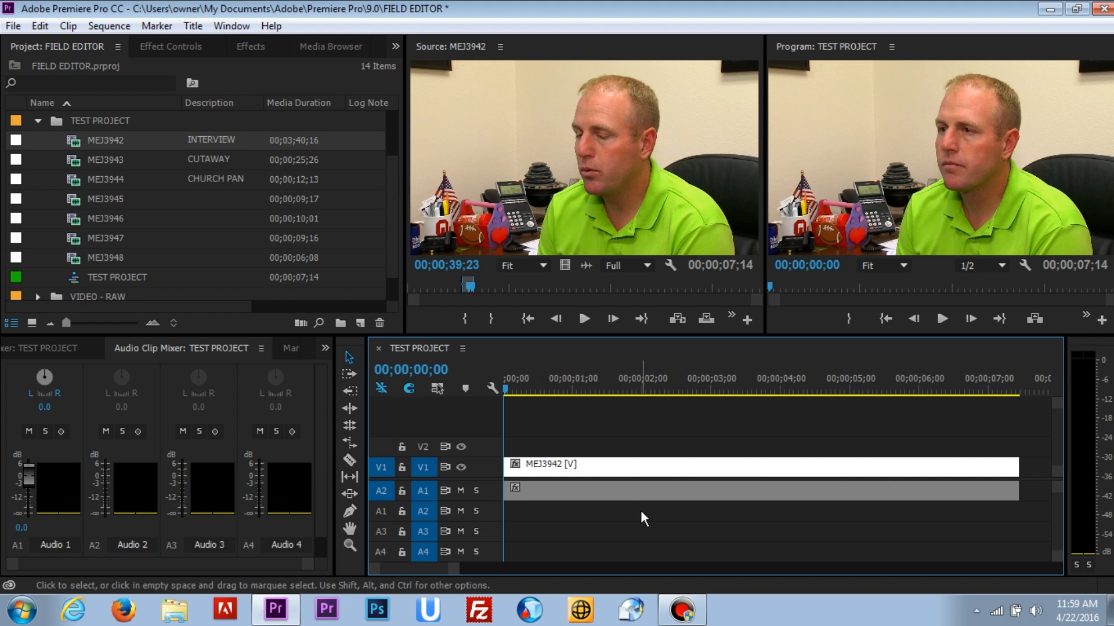
left_click_drag(521, 390, 576, 394)
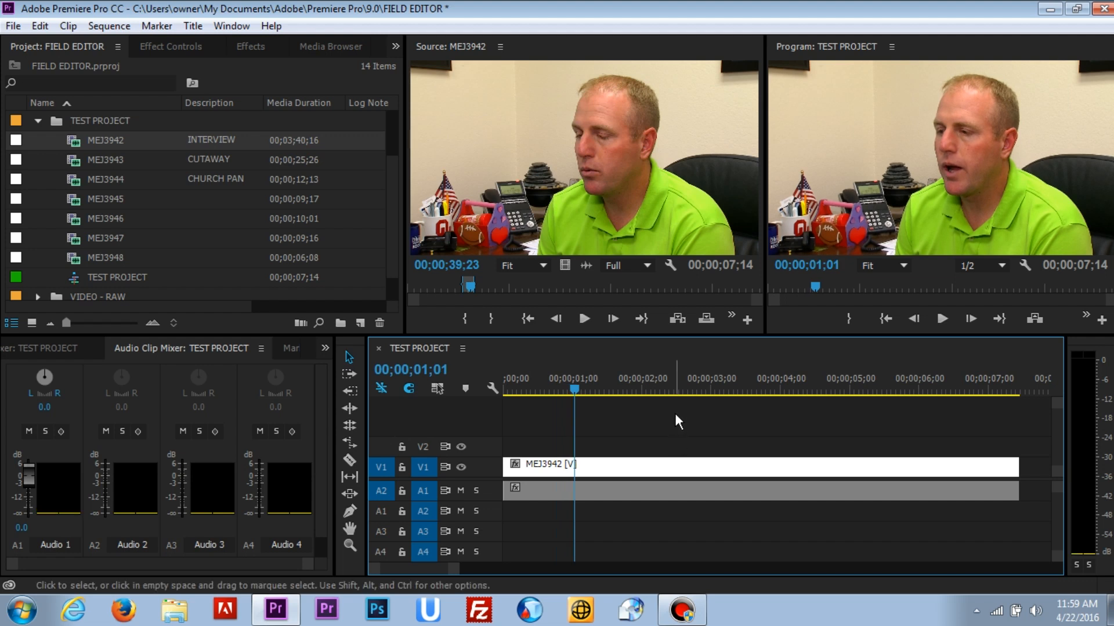
left_click_drag(610, 424, 903, 544)
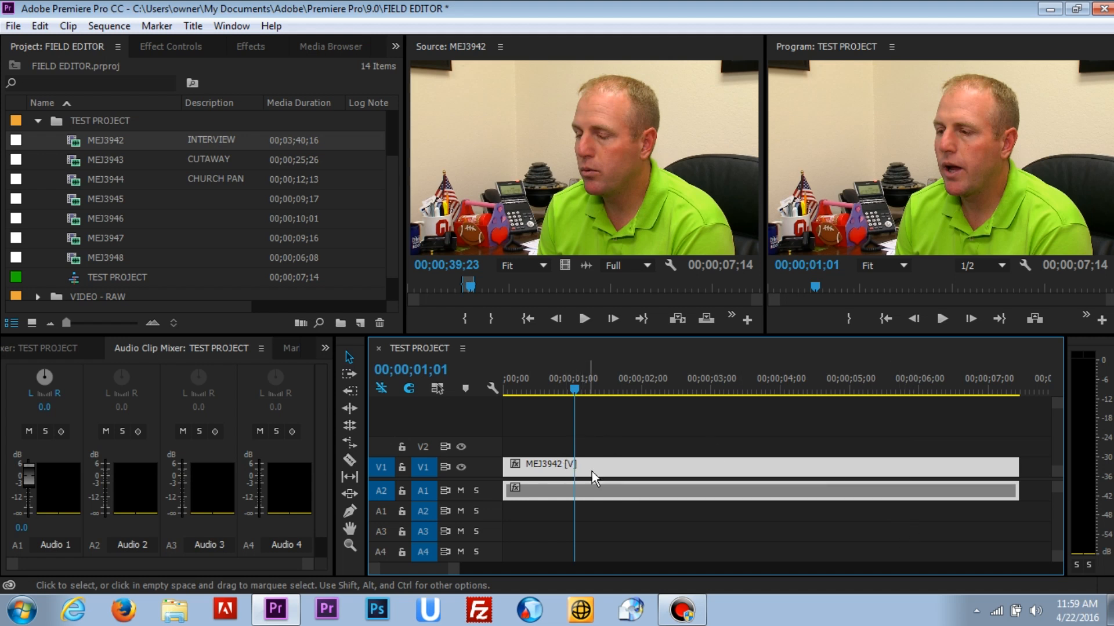
left_click_drag(614, 471, 689, 476)
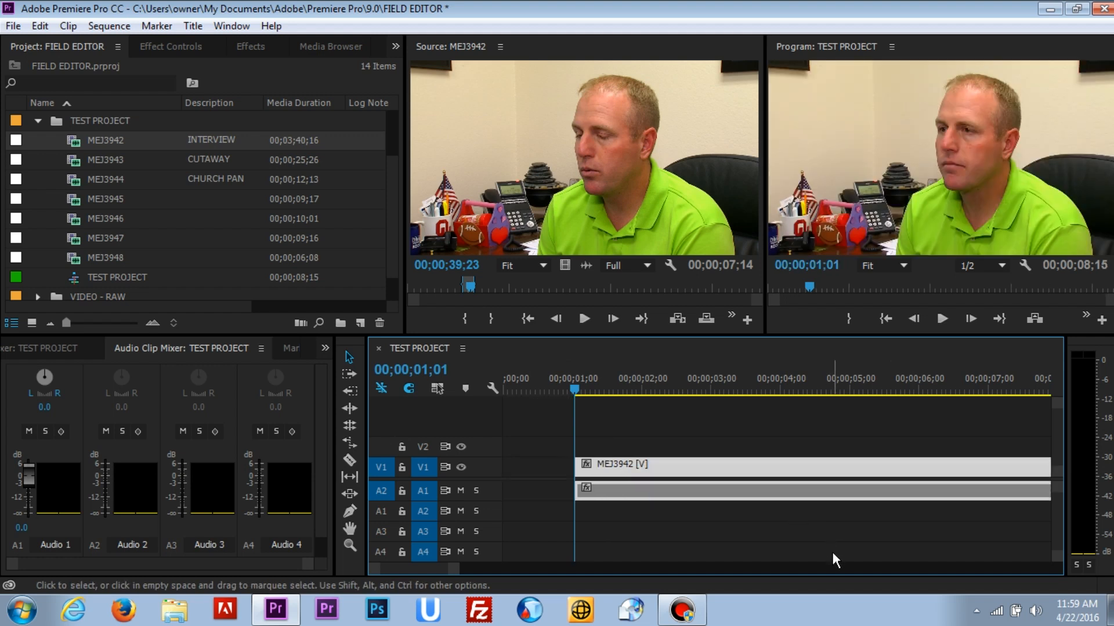
left_click(682, 422)
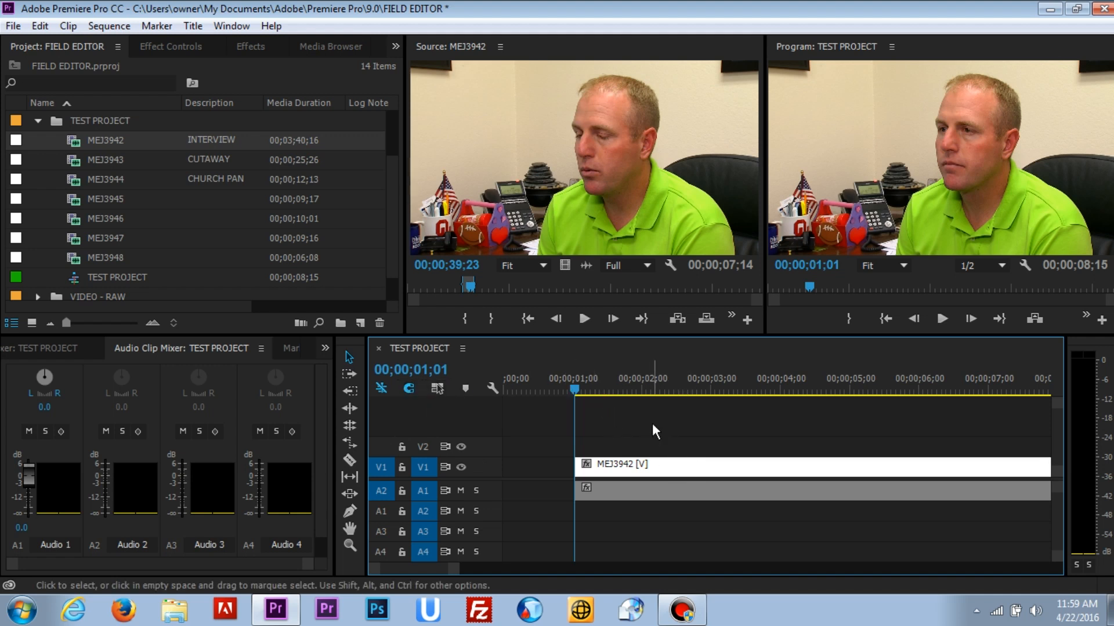
Step: Scrub through the interview clip in the sequence and return the playhead to the clip's start at 00;00;01;01
left_click_drag(661, 385, 768, 387)
left_click(579, 371)
left_click(691, 379)
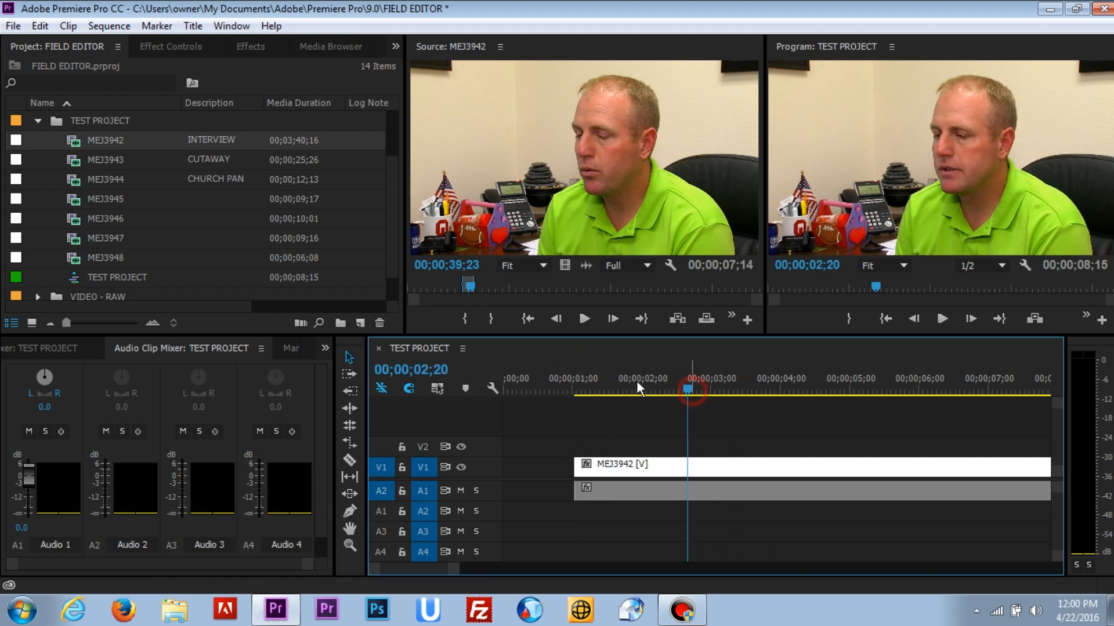
left_click(580, 379)
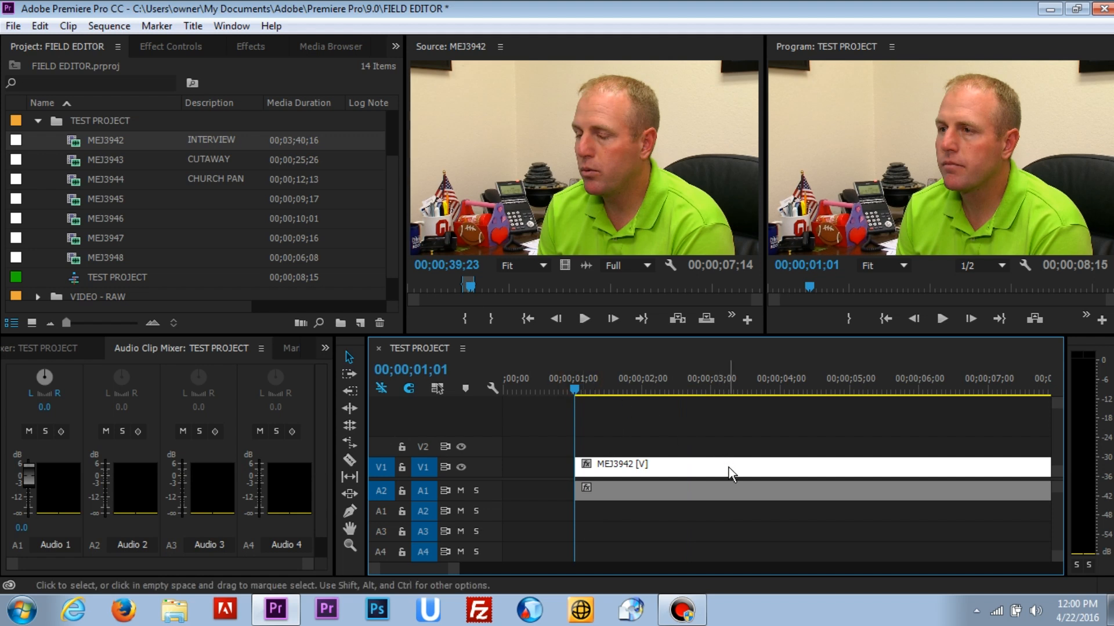
Step: Turn off snapping, move the playhead to 00;00;01;07, try shifting only the interview's video 20 frames later, and undo that shift
mouse_move(729, 467)
left_mouse_down()
mouse_move(828, 474)
mouse_move(743, 478)
left_mouse_up()
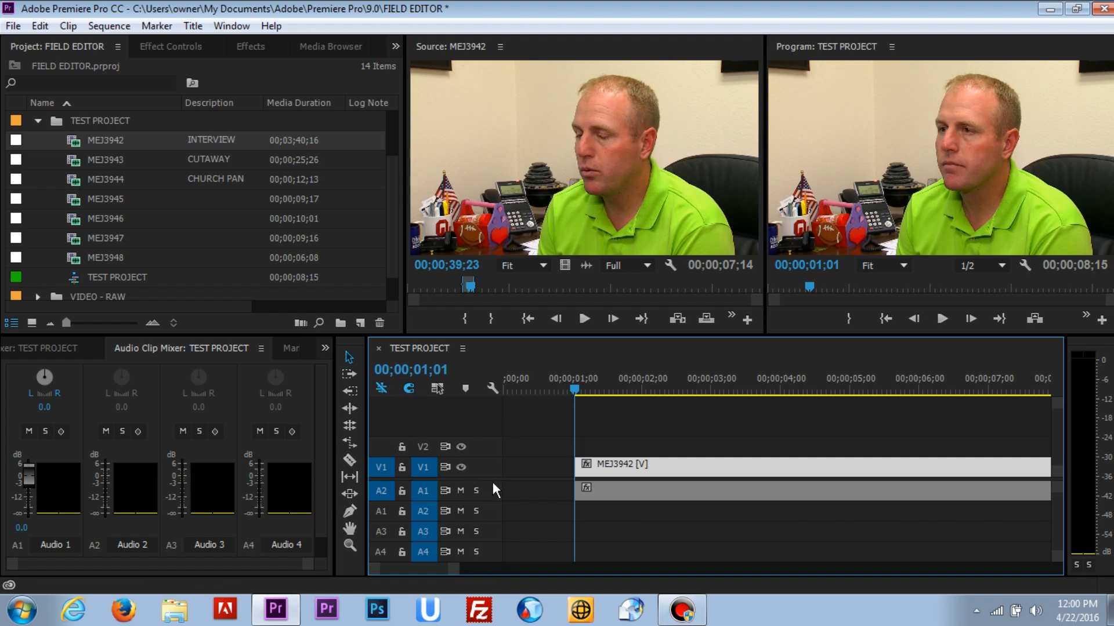
left_click(409, 389)
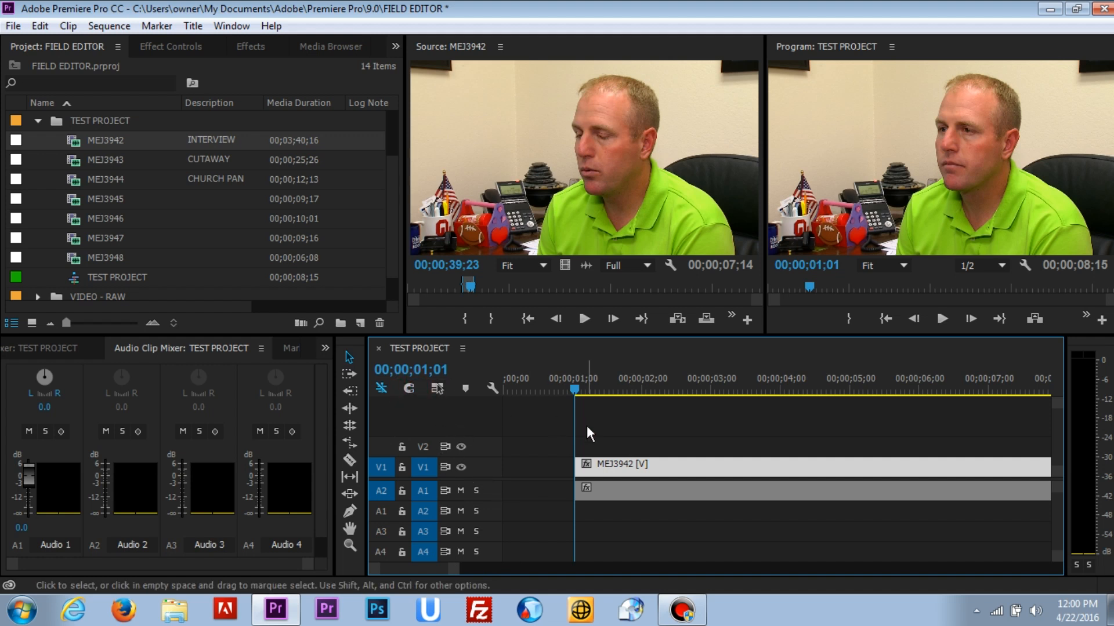
left_click(621, 380)
left_click_drag(610, 384, 588, 386)
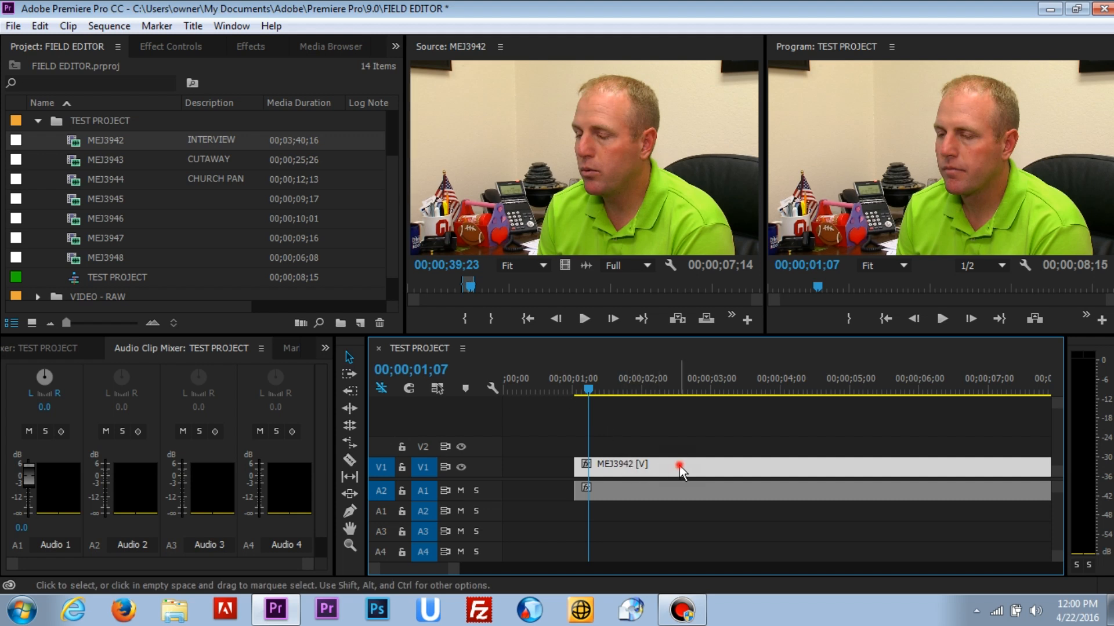
left_click_drag(680, 465, 729, 479)
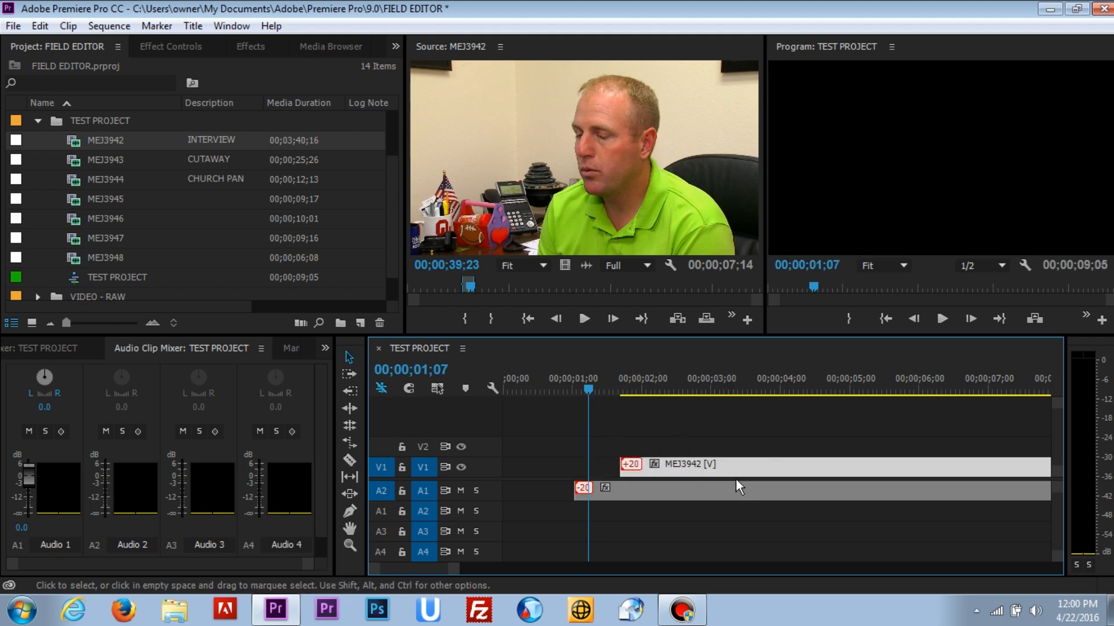
key("ctrl+z")
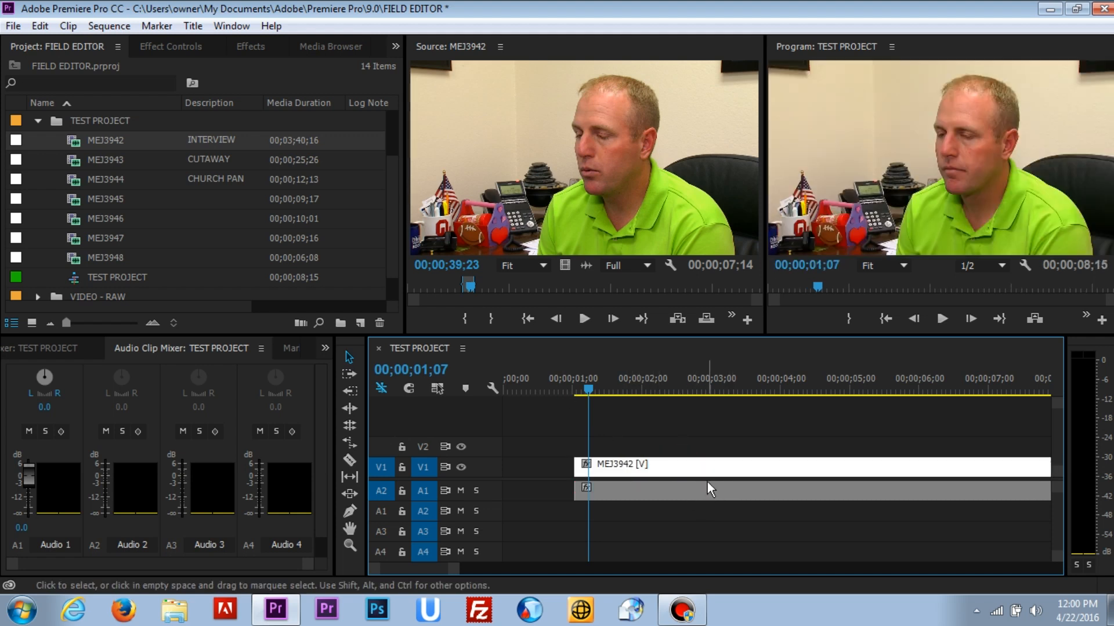
Step: Shift the interview's video and audio together slightly later without snapping, re-enable snapping, and realign both to the playhead at 00;00;01;01
left_click_drag(716, 428, 815, 539)
left_click_drag(802, 471, 821, 483)
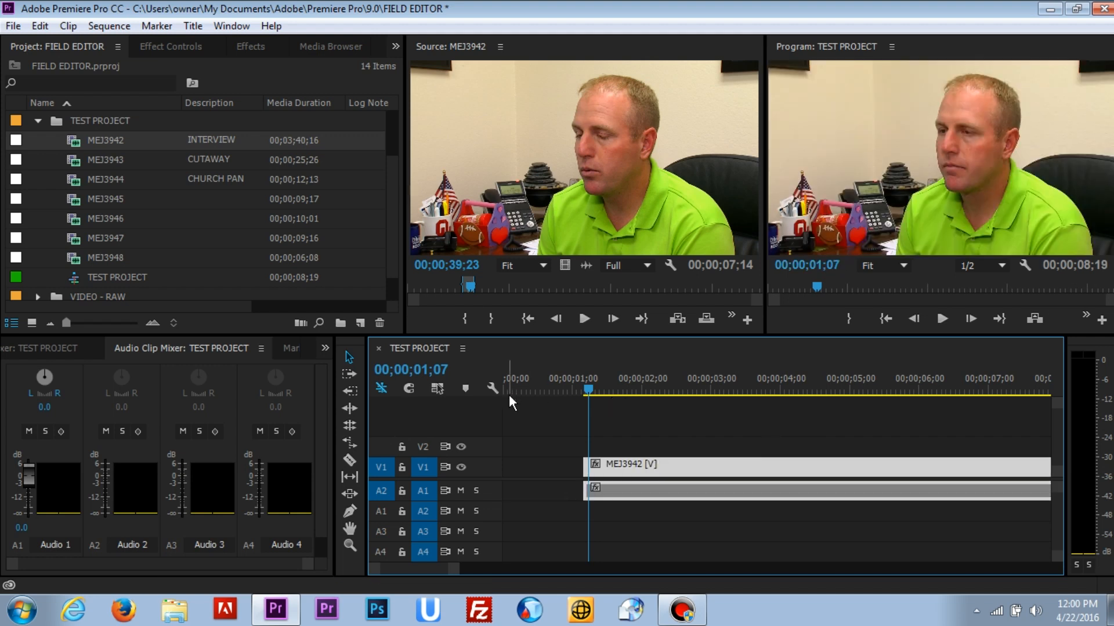
left_click(410, 389)
left_click_drag(589, 389, 575, 391)
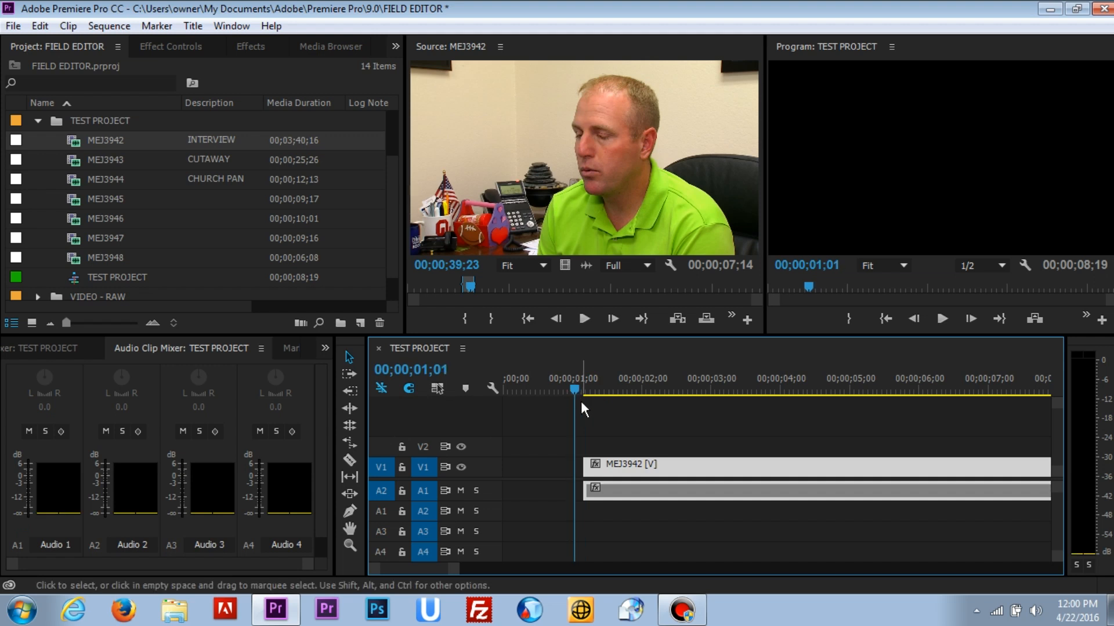
left_click_drag(738, 435, 828, 526)
left_click_drag(833, 469, 841, 549)
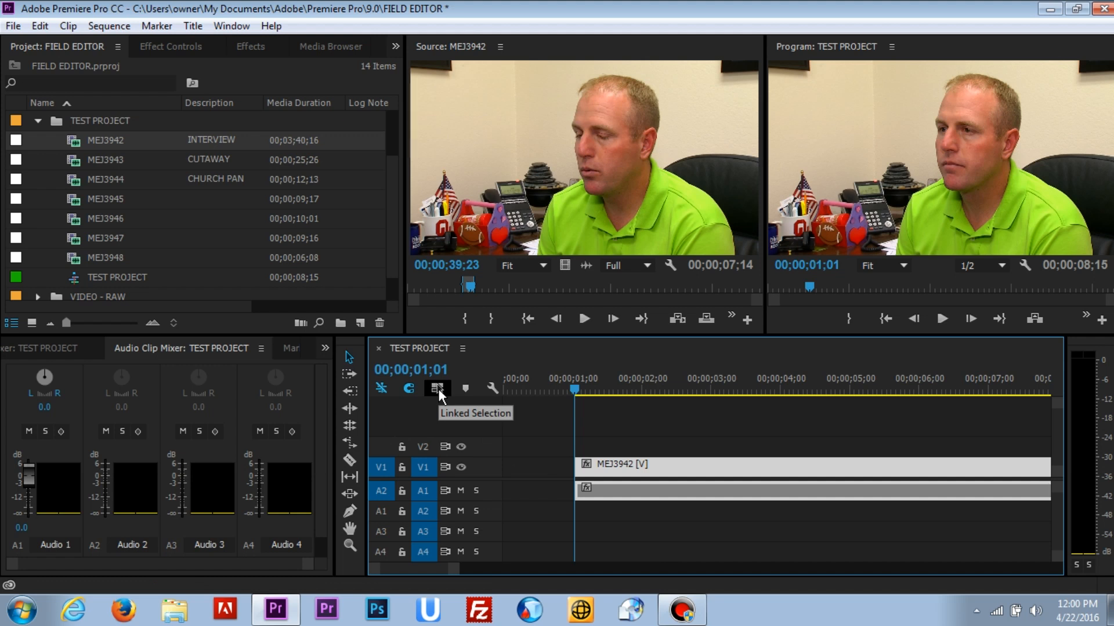
Step: Return the playhead to the sequence start, turn on Linked Selection, try shifting the linked interview clip later, and undo the shift
left_click(517, 387)
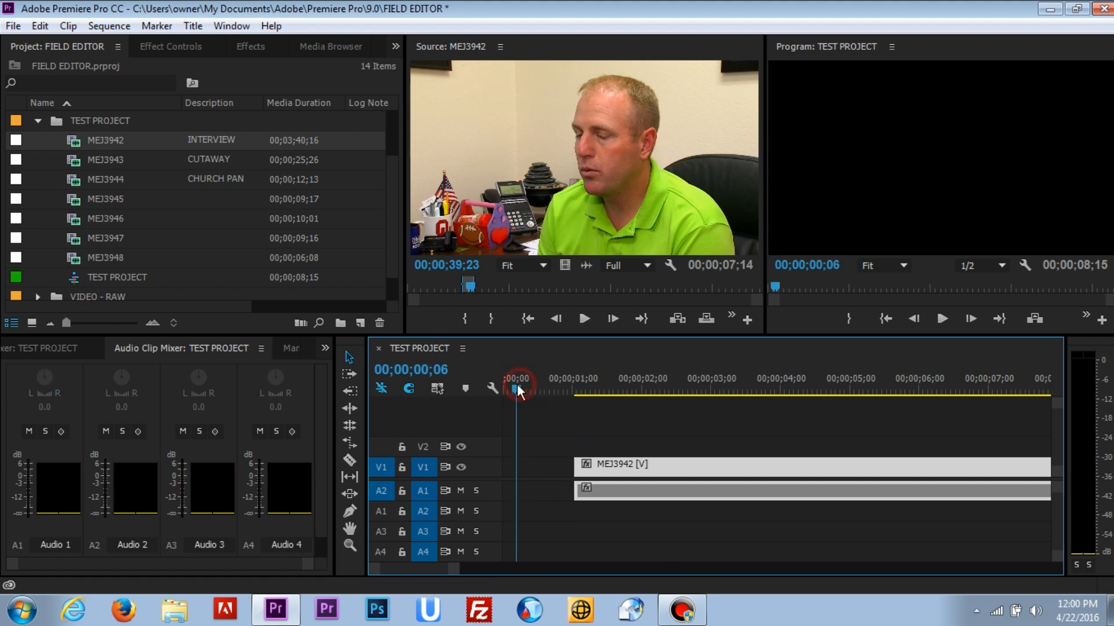
left_click_drag(517, 384, 489, 388)
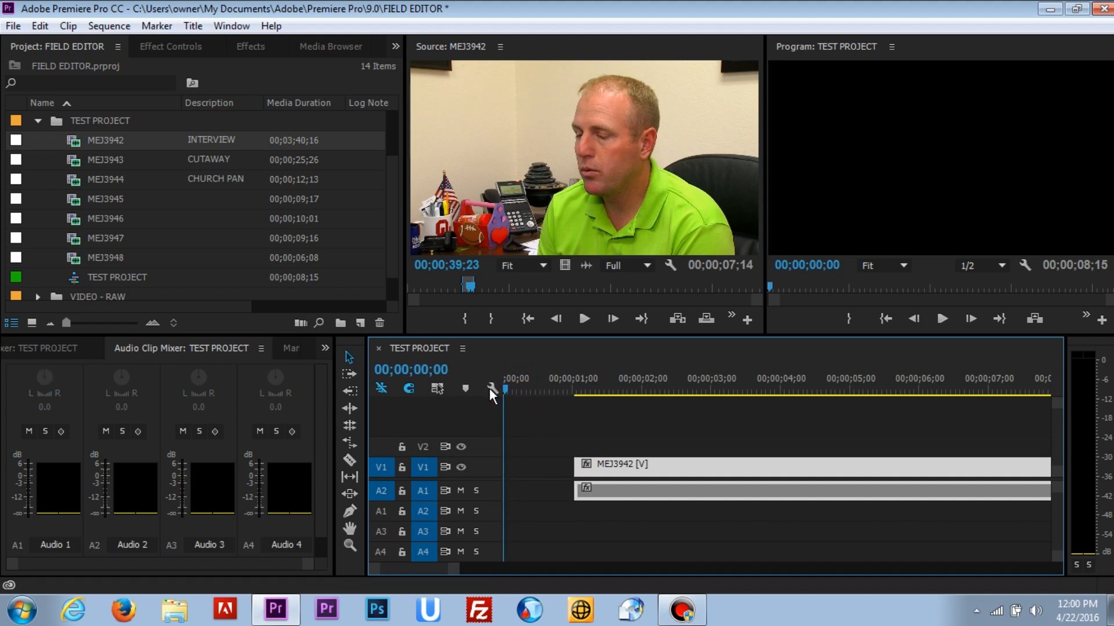
left_click(438, 387)
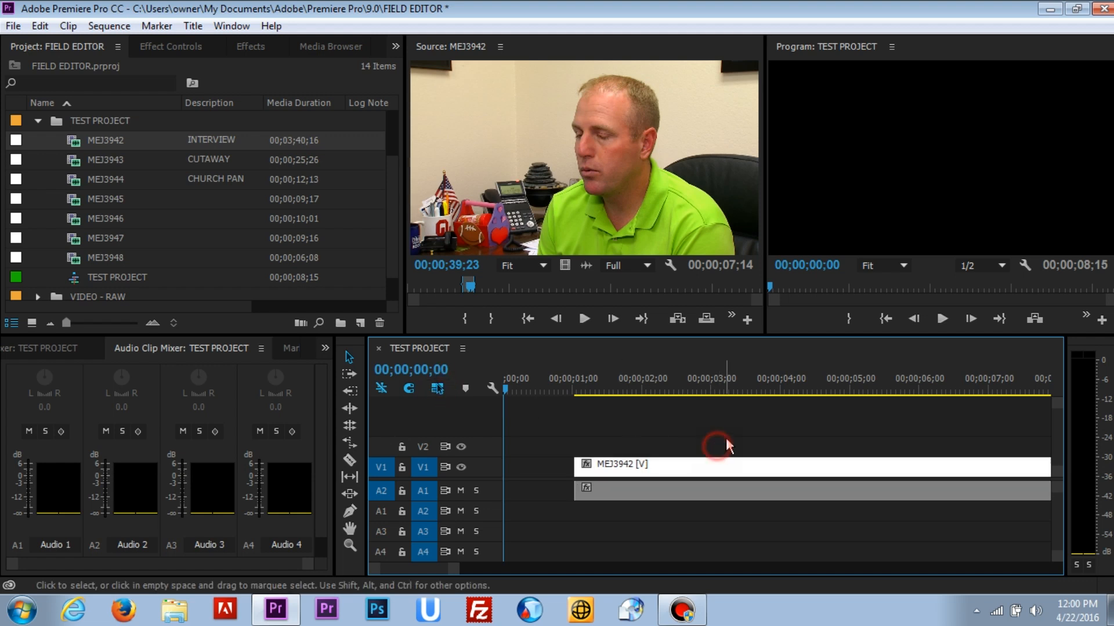
left_click(718, 464)
left_click(757, 468)
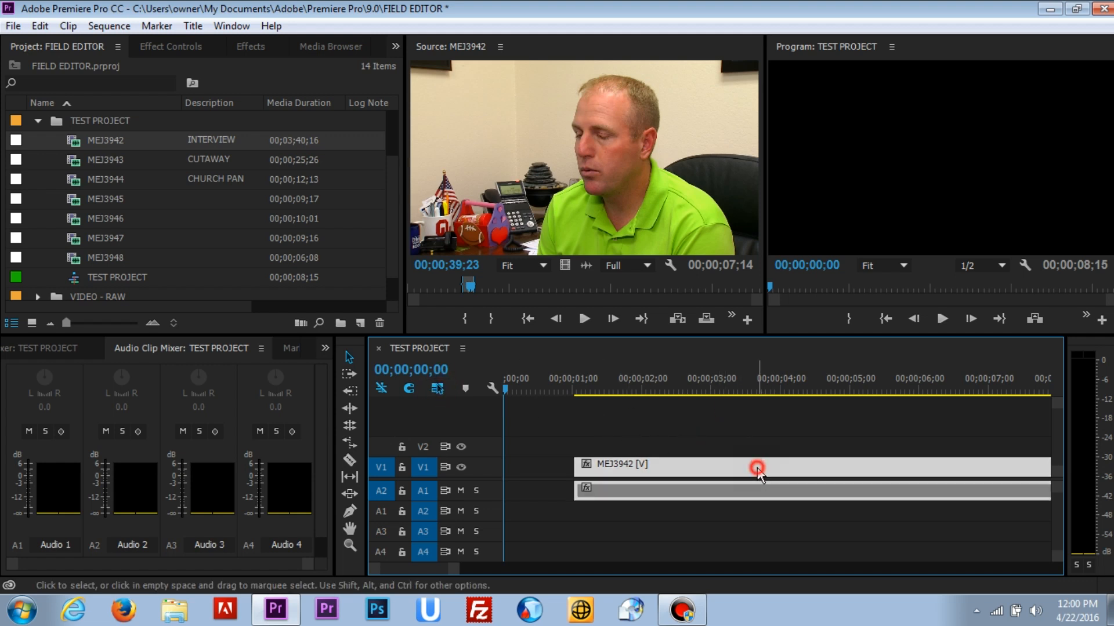
left_click_drag(757, 468, 782, 482)
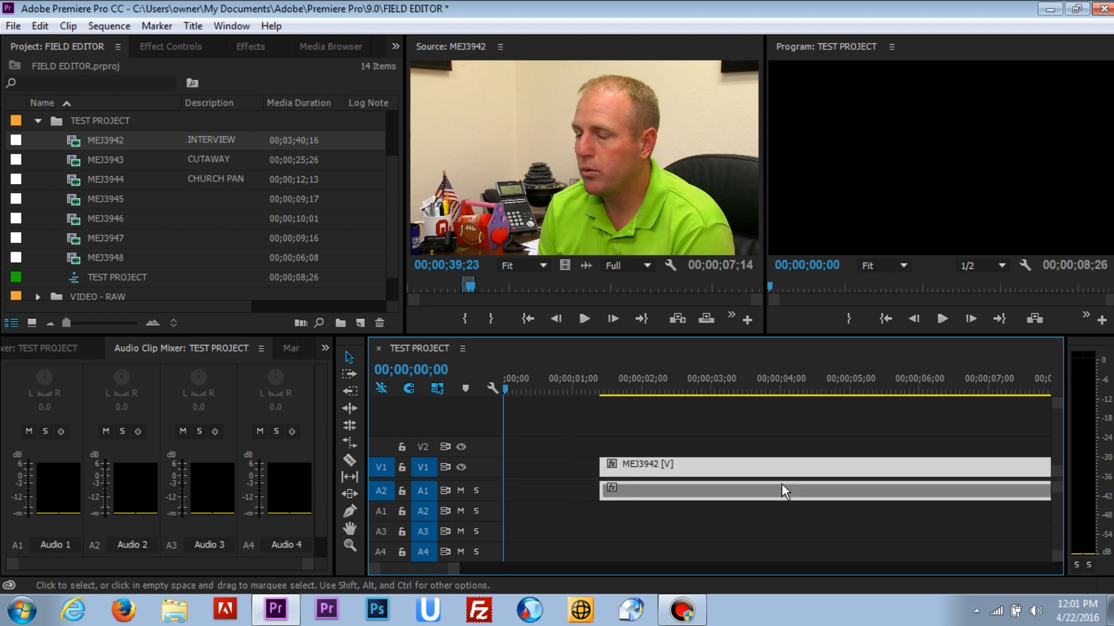
key("ctrl+z")
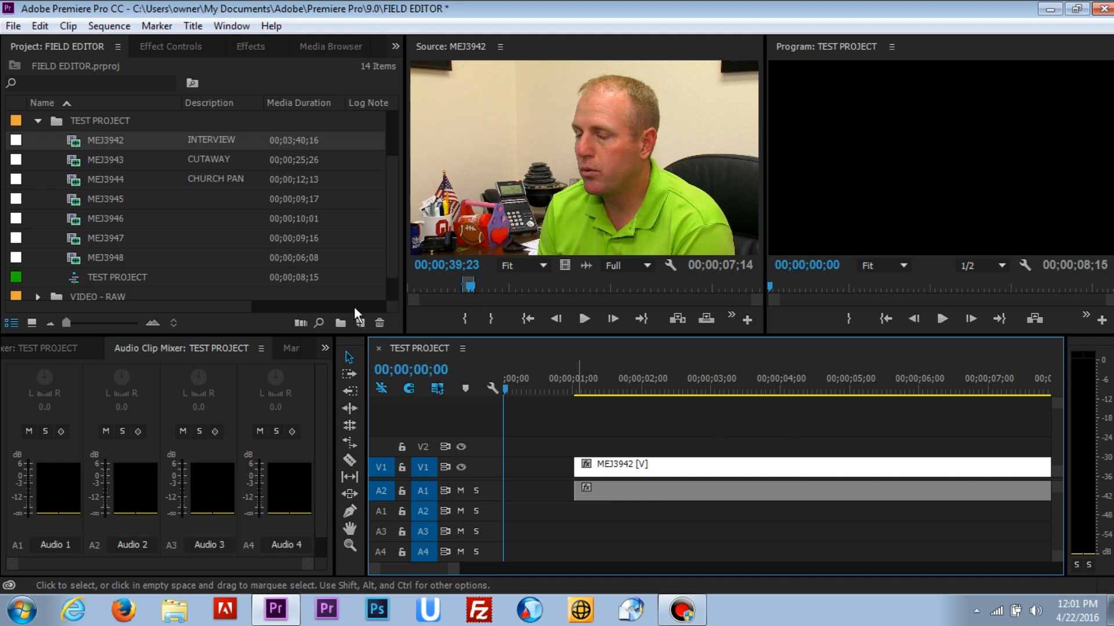
Step: With Linked Selection off, try shifting only the interview's video 1;06 later, and undo the shift
left_click(766, 436)
left_click(780, 467)
left_click_drag(780, 467, 863, 471)
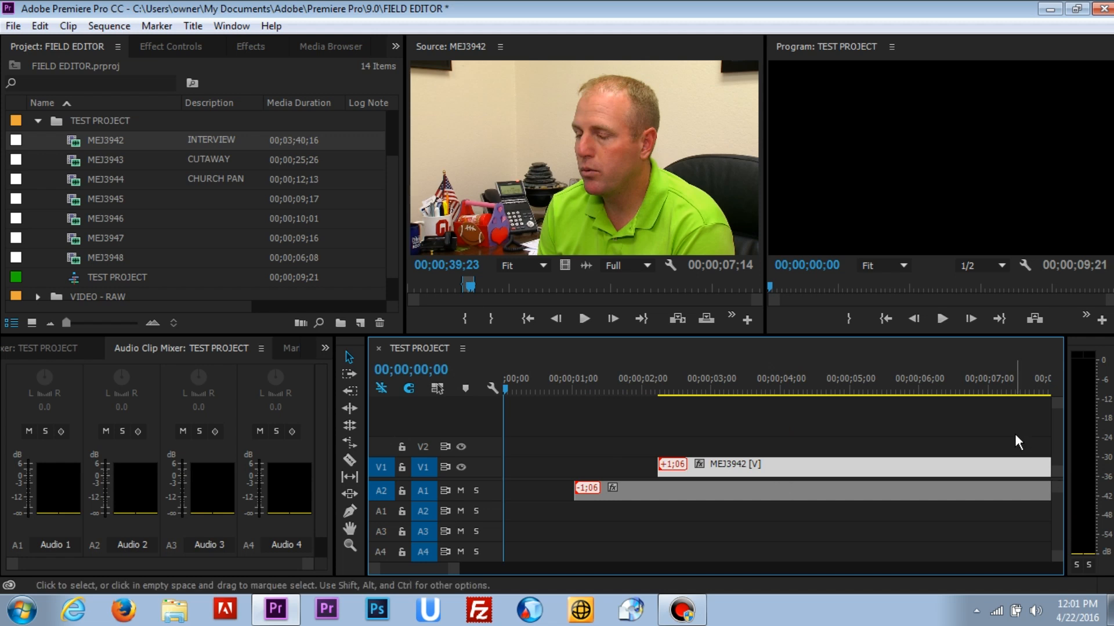
key("ctrl+z")
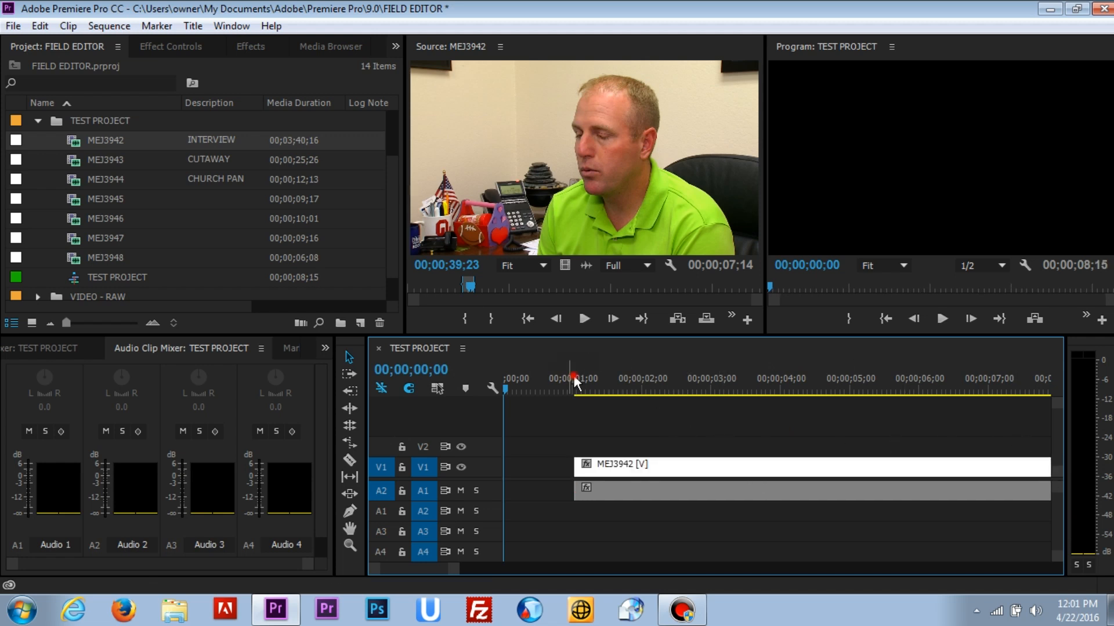
Step: Place the playhead at 00;00;00;15, turn on Linked Selection, try extending the interview clip's start earlier, and undo the trim
mouse_move(573, 375)
left_mouse_down()
mouse_move(582, 377)
mouse_move(569, 377)
left_mouse_up()
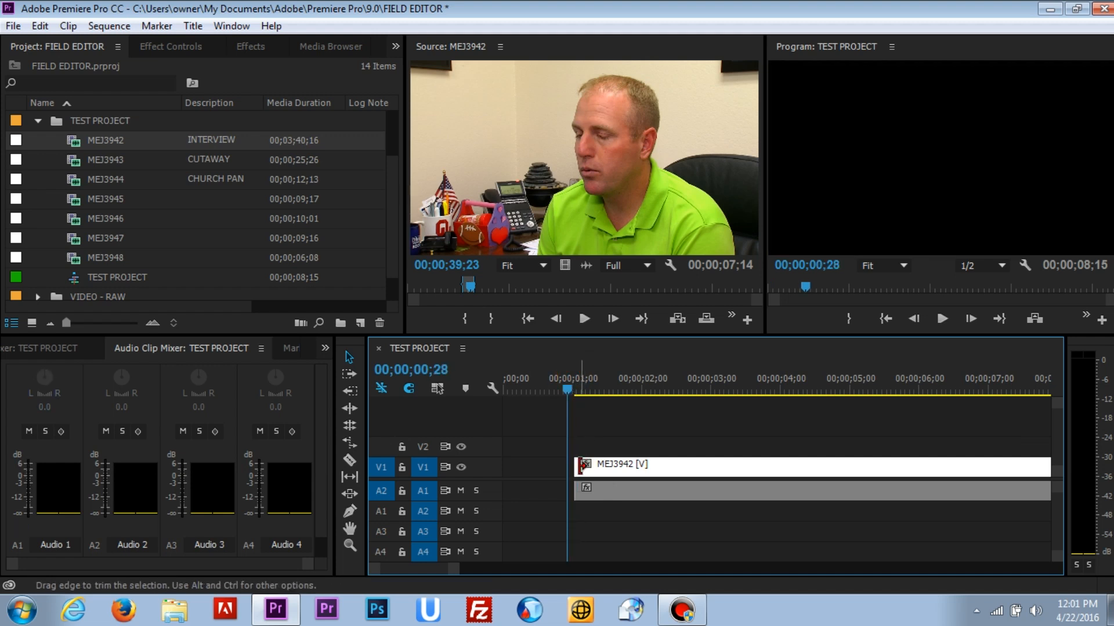
left_click(538, 378)
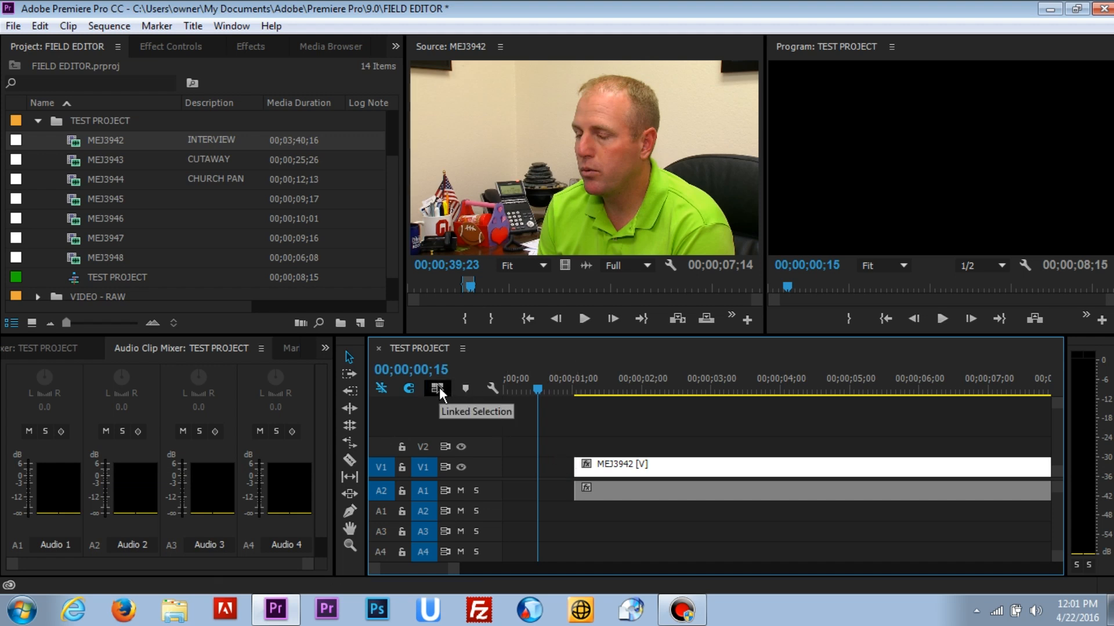
left_click(440, 390)
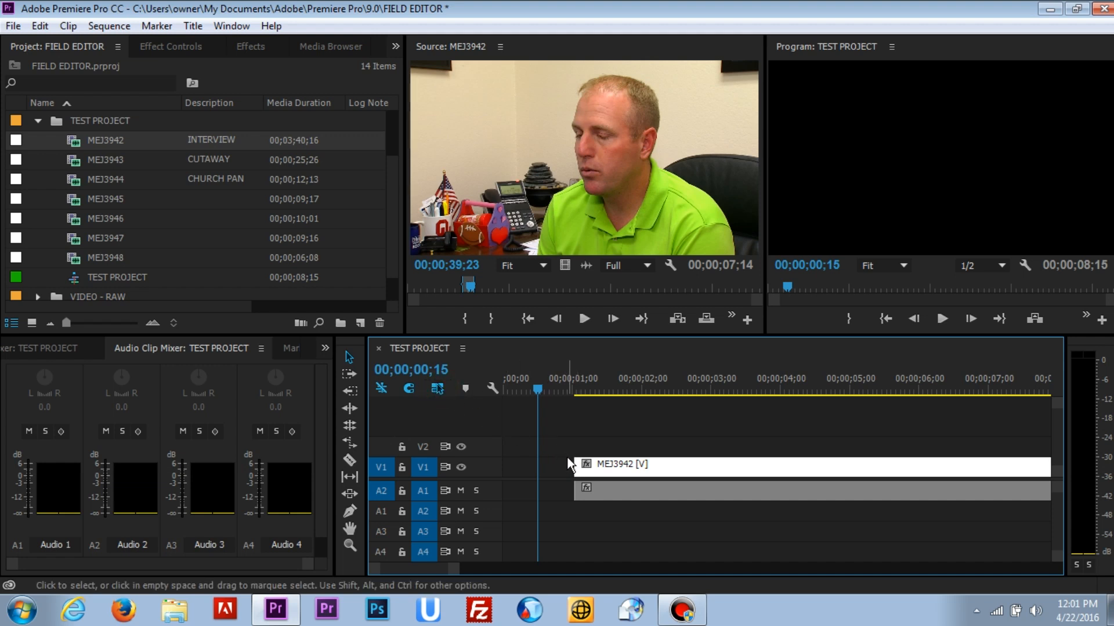
left_click_drag(570, 464, 502, 467)
key("ctrl+z")
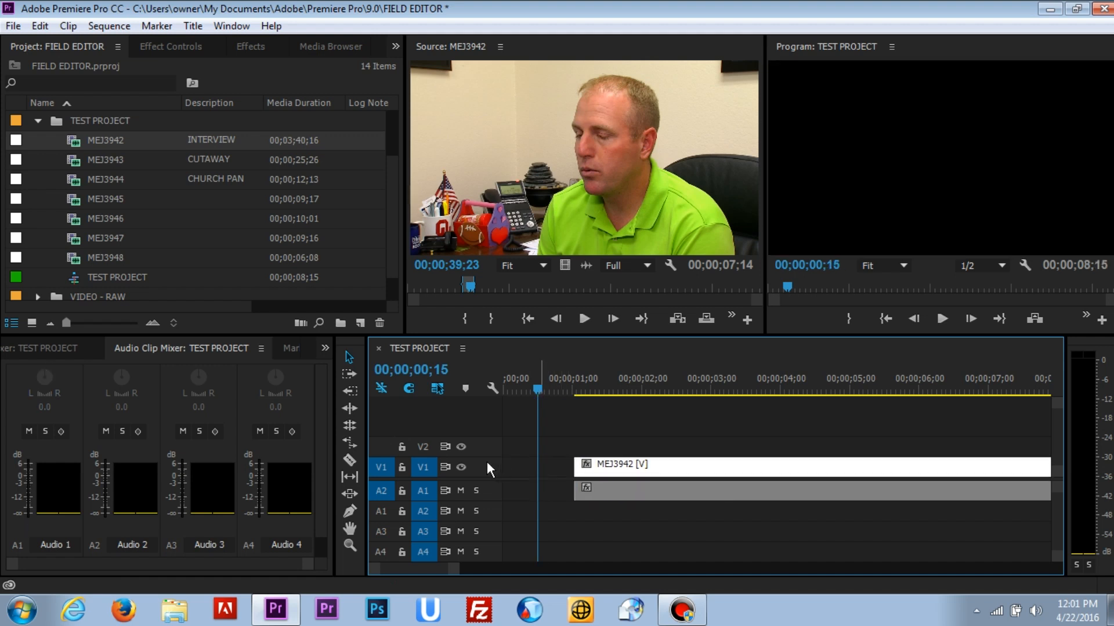
Step: Turn off Linked Selection, extend only the interview's video back to the sequence start, and scrub to 00;00;01;24
left_click(437, 388)
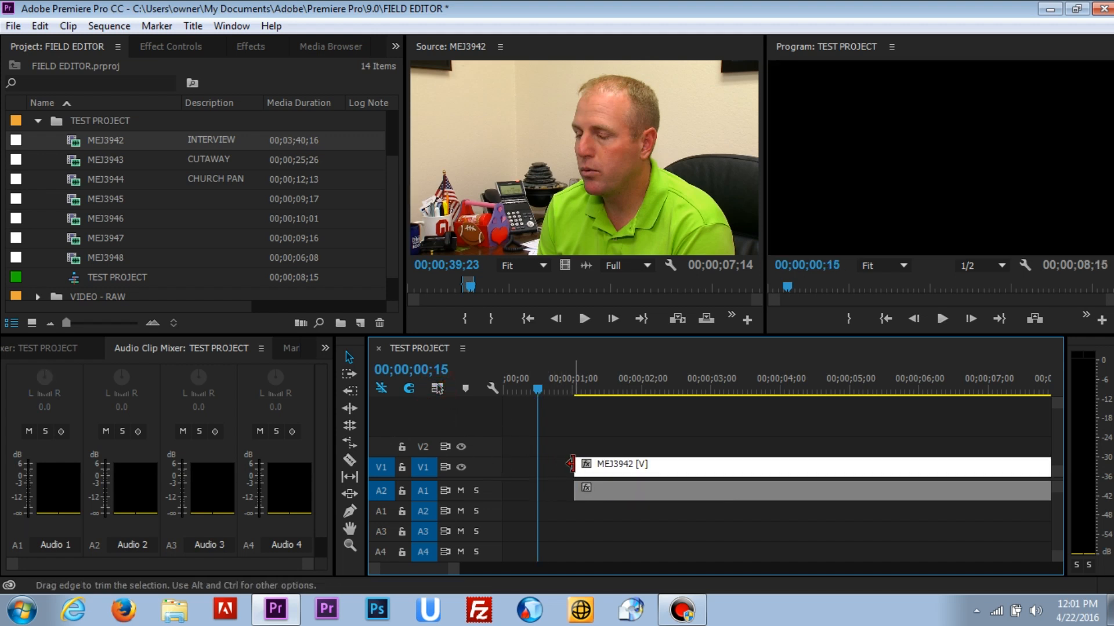
left_click_drag(572, 464, 470, 462)
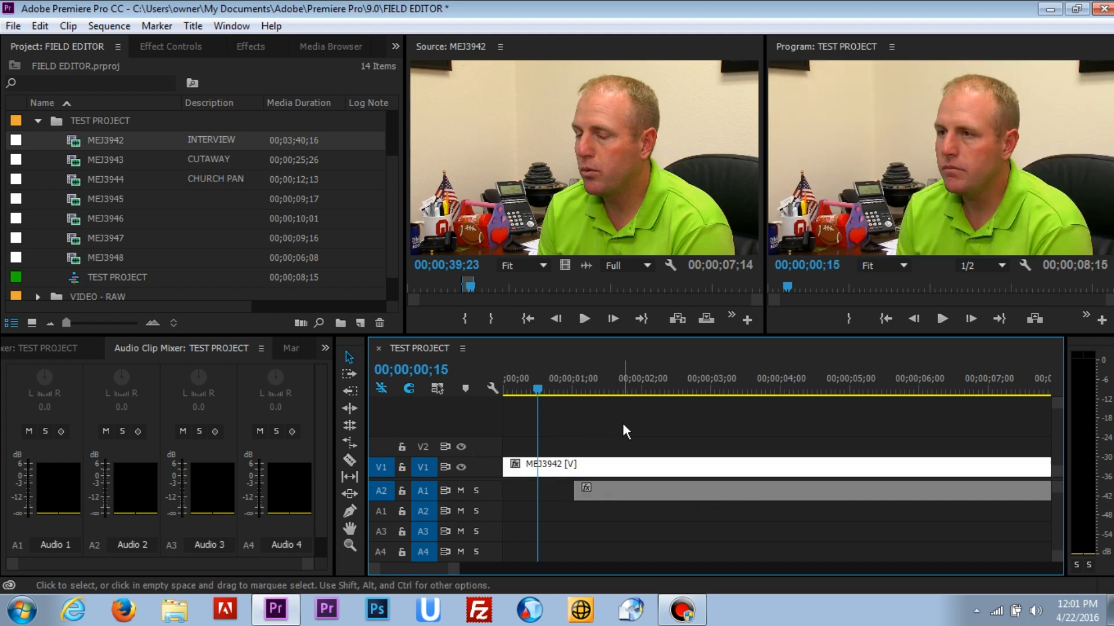
left_click_drag(539, 388, 627, 406)
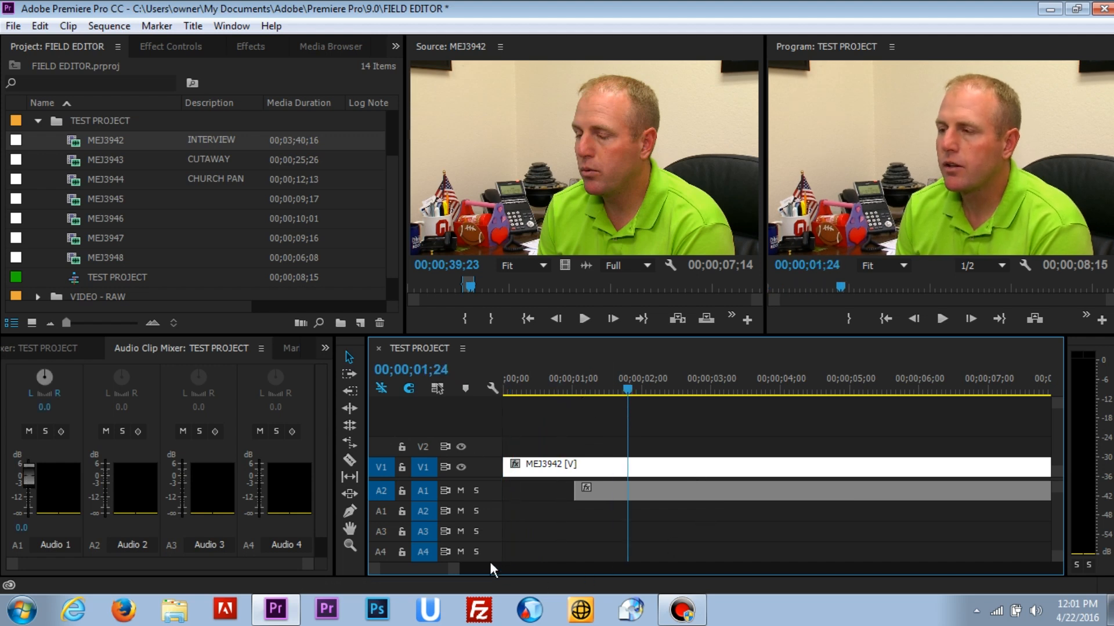
Step: Place the sequence playhead at the end of the interview clip, at 00;00;08;15
left_click_drag(452, 574, 548, 572)
left_click_drag(571, 387, 592, 389)
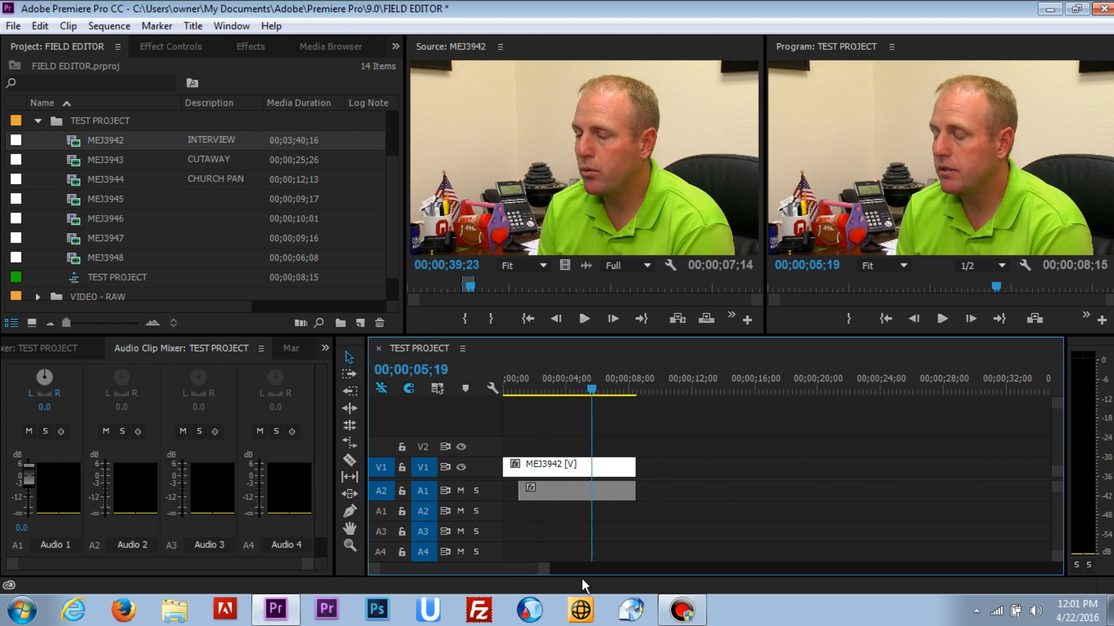
mouse_move(537, 568)
left_mouse_down()
mouse_move(548, 569)
mouse_move(503, 571)
mouse_move(556, 570)
left_mouse_up()
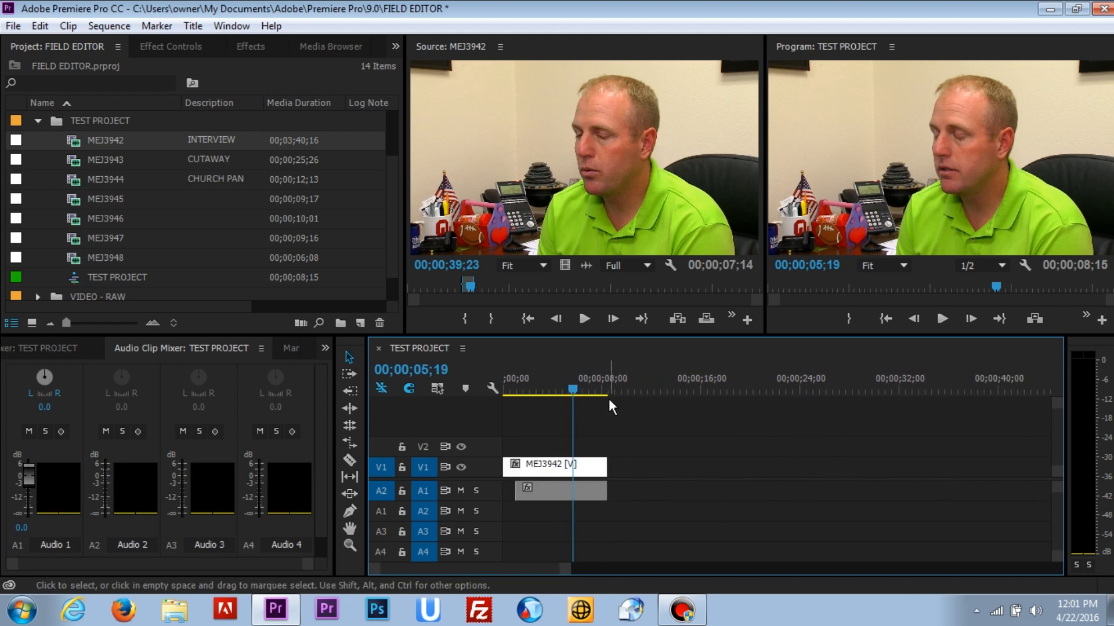
left_click_drag(602, 378, 613, 381)
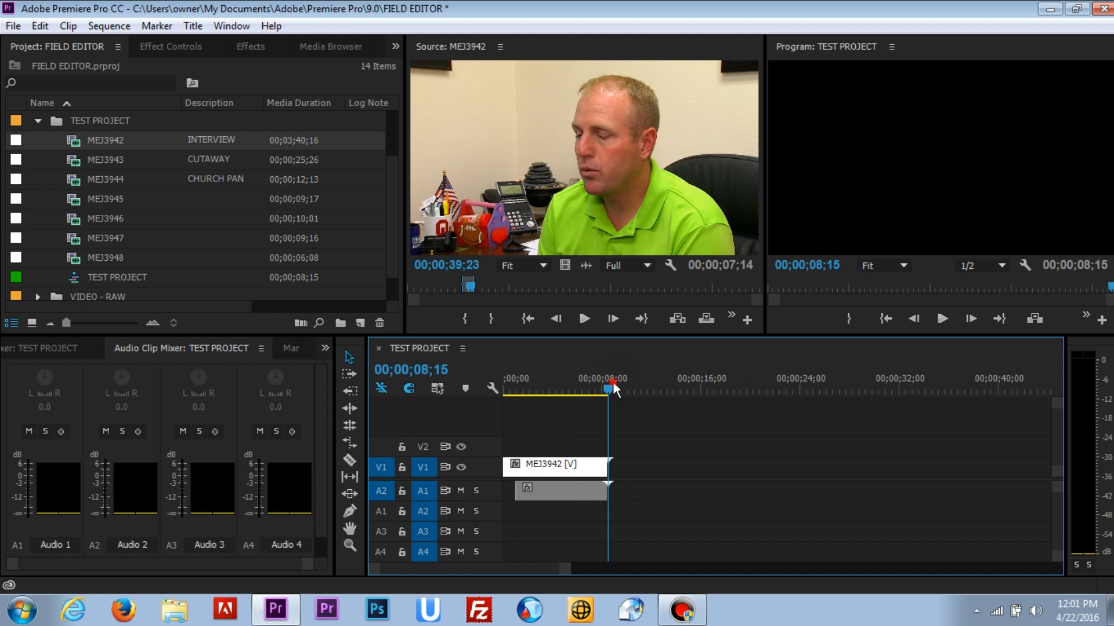
Step: Mark a second section of the source interview clip, from In point 00;01;22;13 to Out point 00;01;28;14
left_click(536, 286)
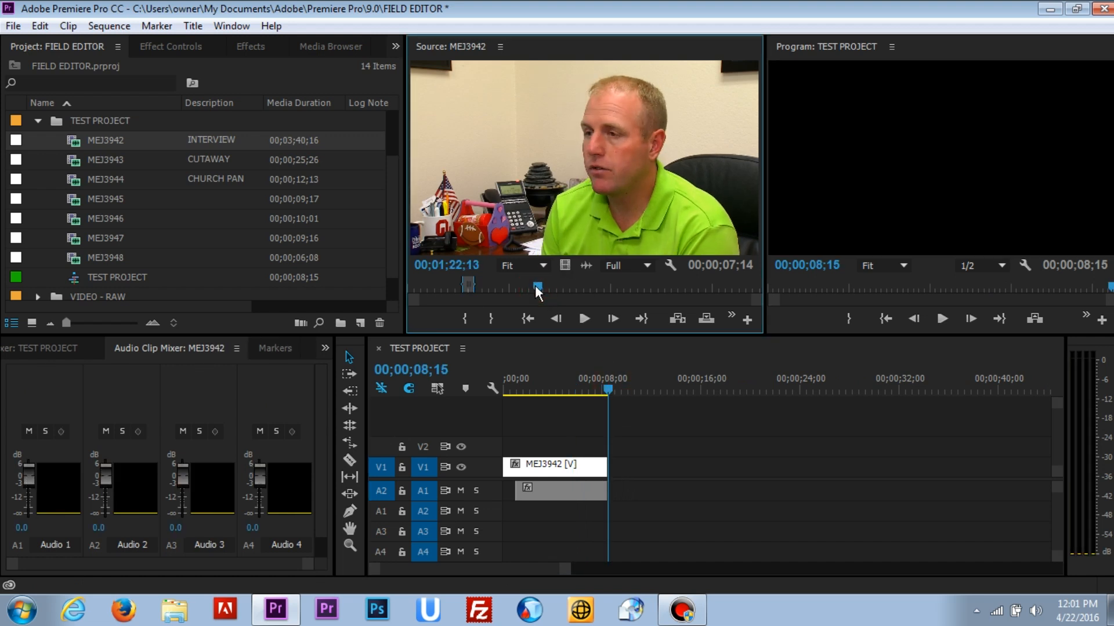
key("i")
key("space")
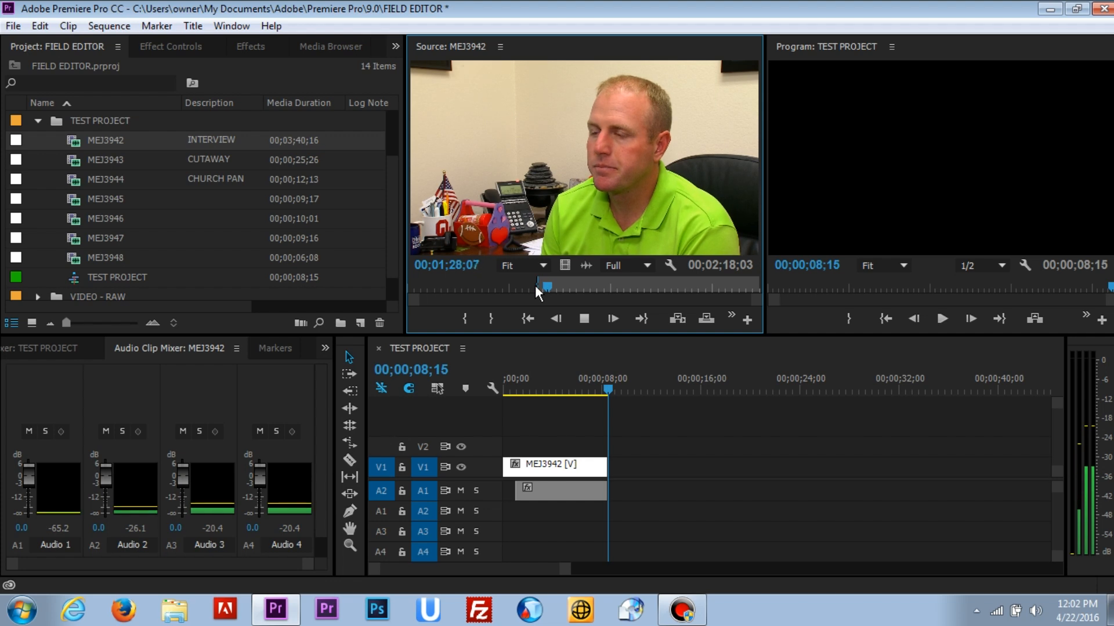
key("space")
key("o")
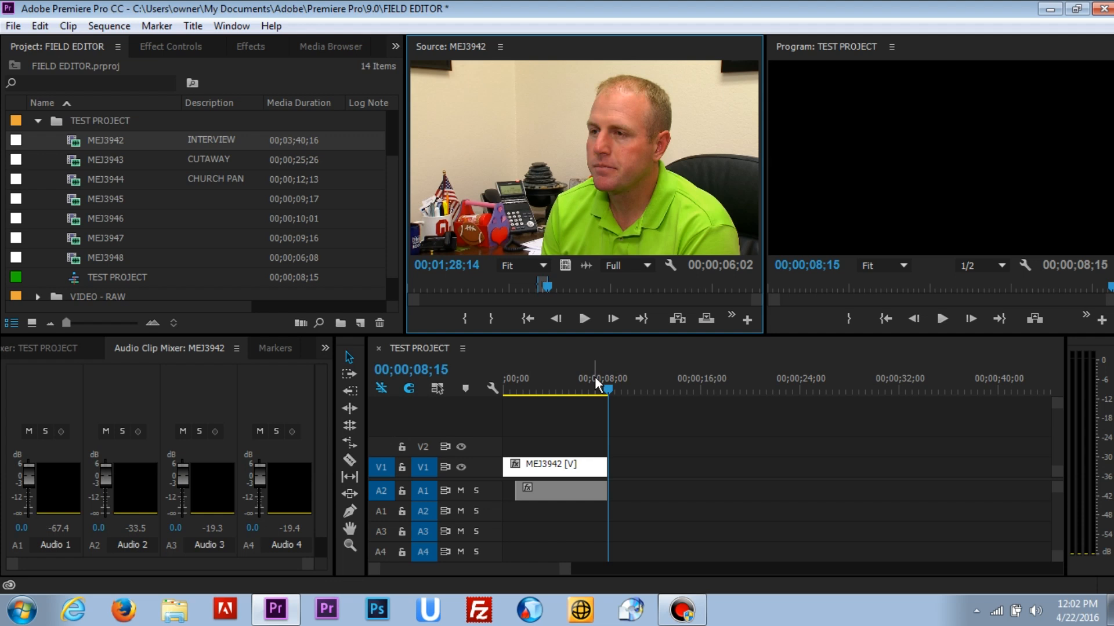
Step: Undo a trial video-and-audio overwrite, disable the V1 source patch, and overwrite only the marked section's audio onto A1 at 00;00;08;15
key("period")
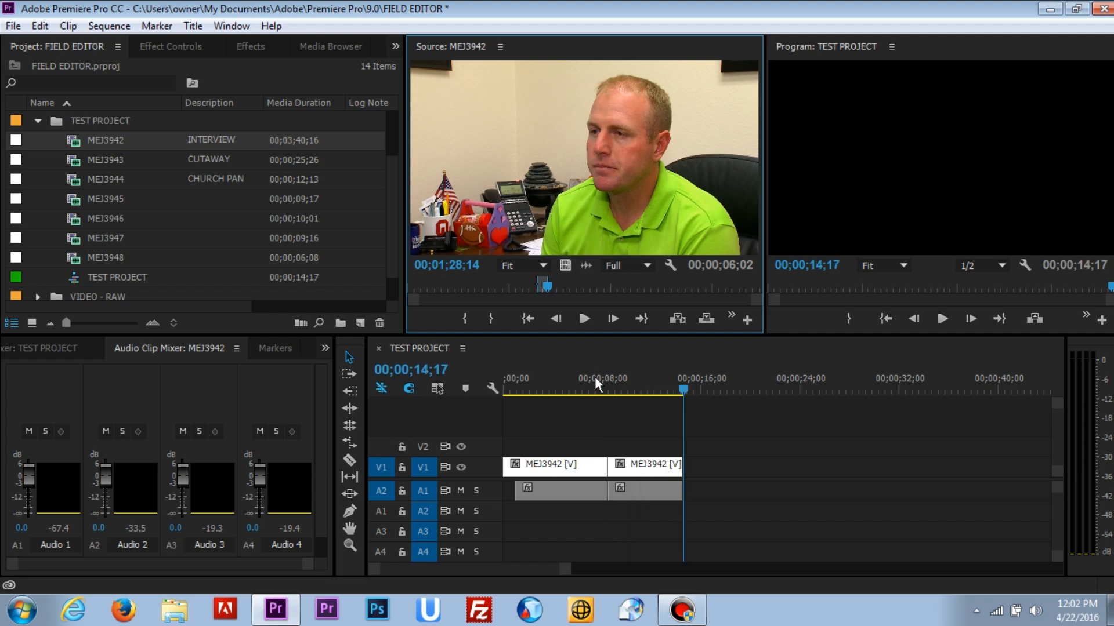
key("ctrl+z")
left_click(380, 468)
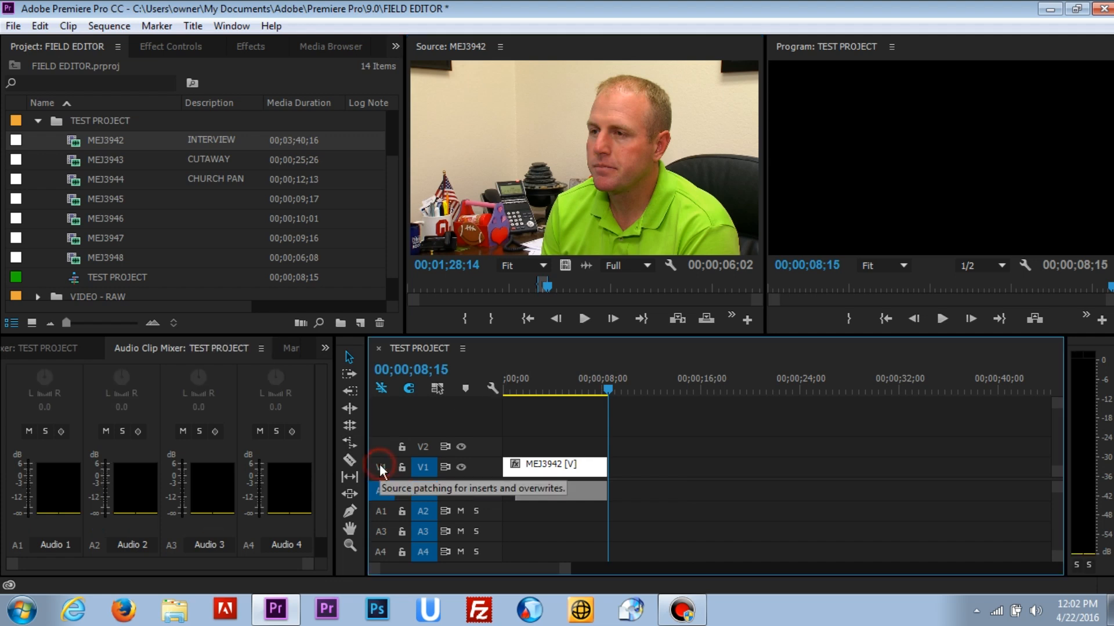
key("period")
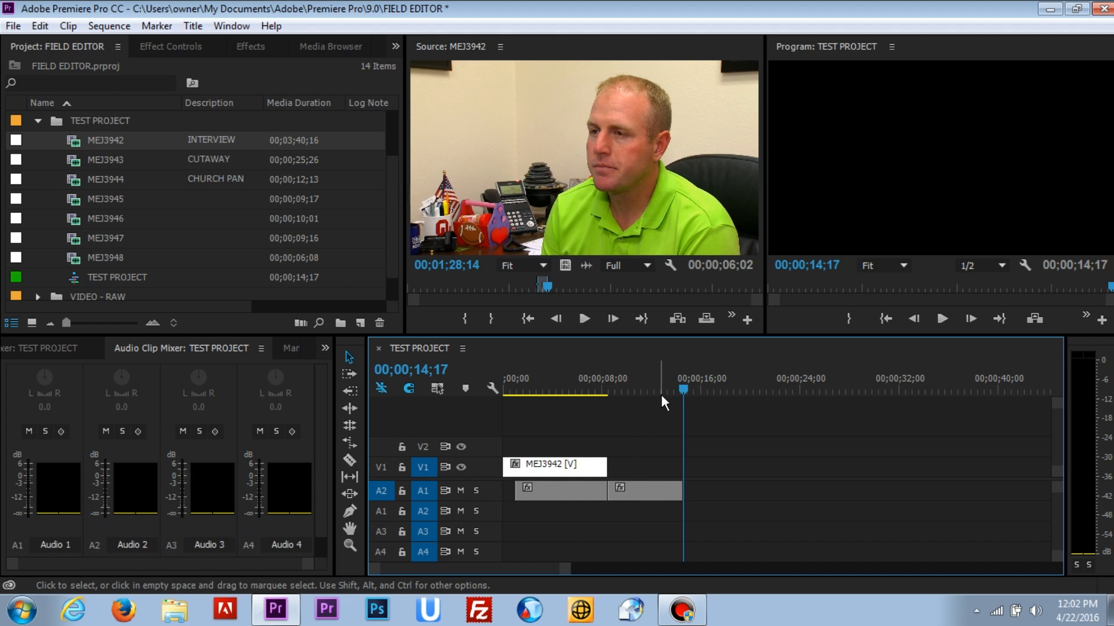
left_click_drag(665, 384, 688, 379)
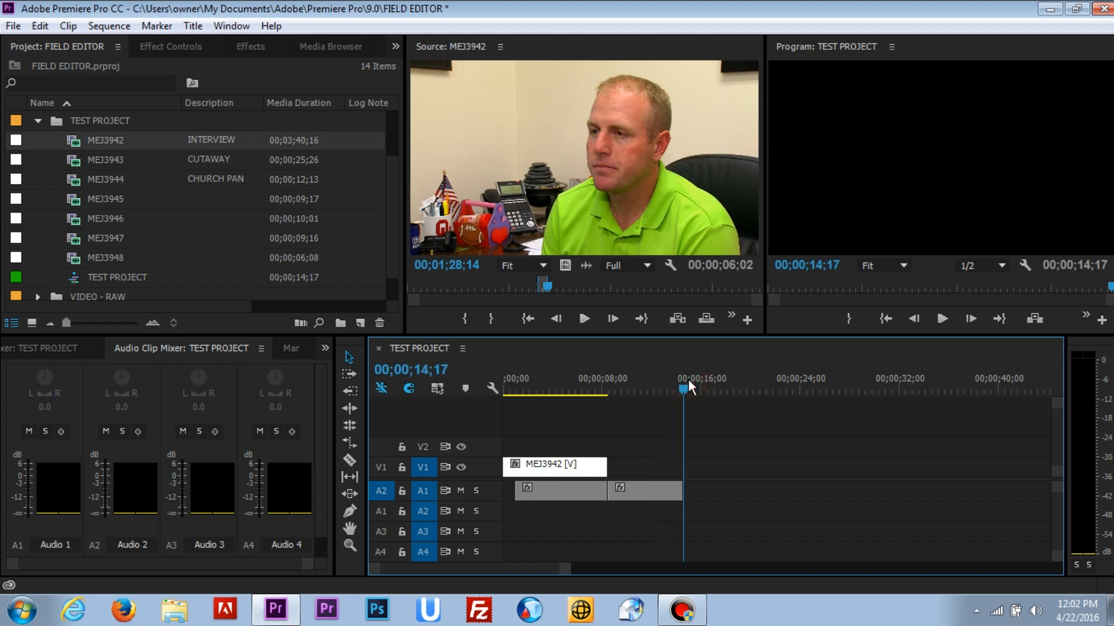
Step: Load the CUTAWAY clip MEJ3943 as the source and mark a 00;00;03;22 section ending at 00;03;46;14
double_click(64, 158)
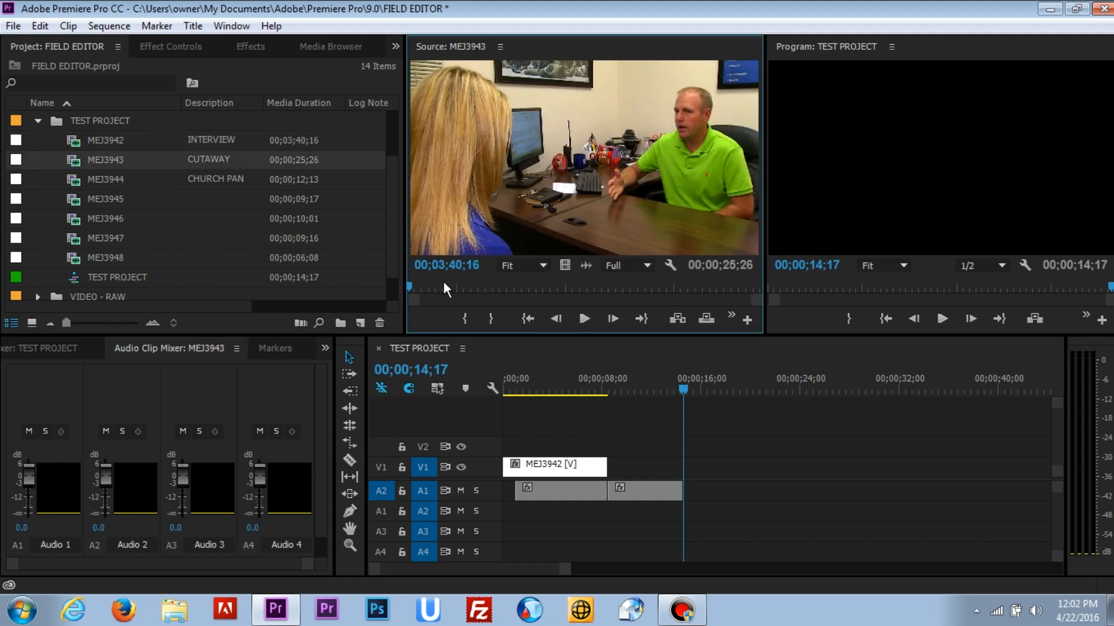
left_click(440, 286)
key("i")
key("space")
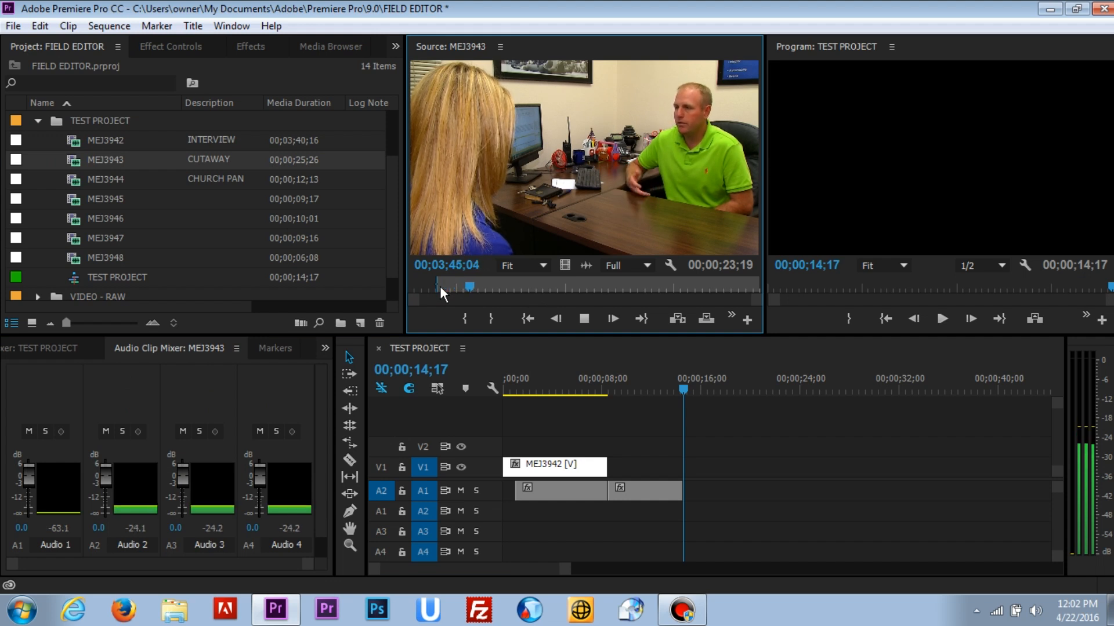
key("space")
key("o")
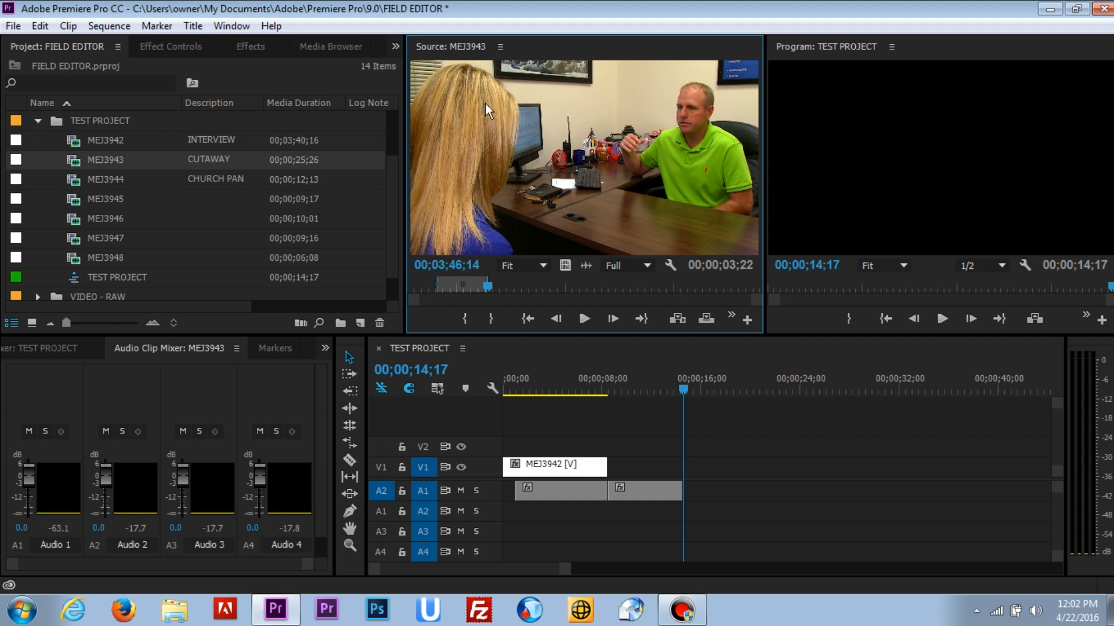
Step: Overwrite the marked cutaway at 00;00;14;17 with video on V1 and audio on A2, and save the project
left_click_drag(388, 503, 388, 514)
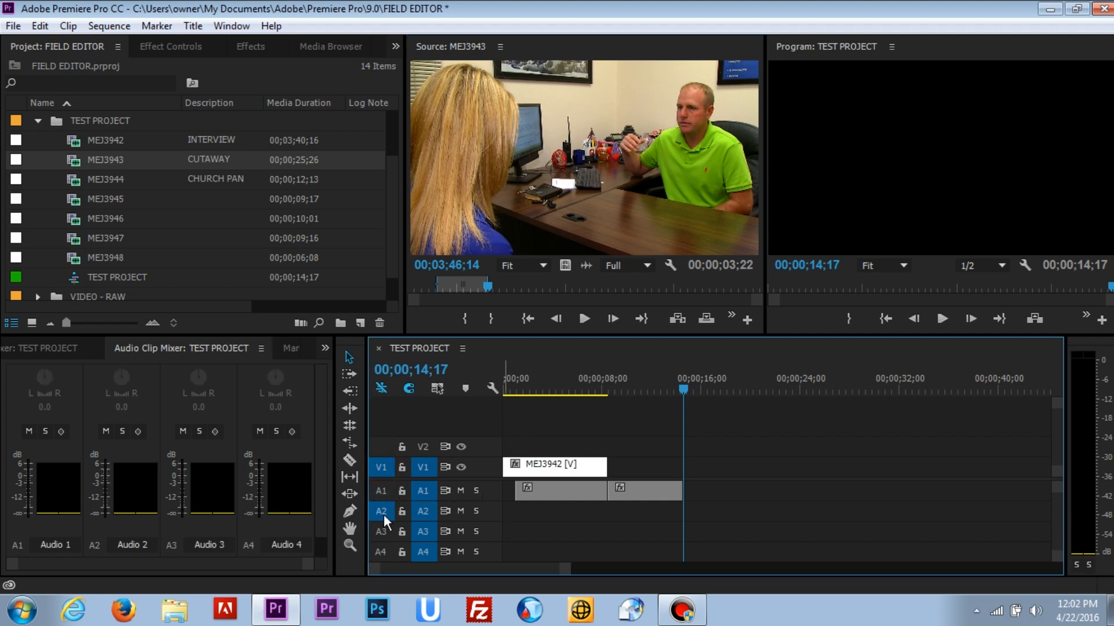
key("period")
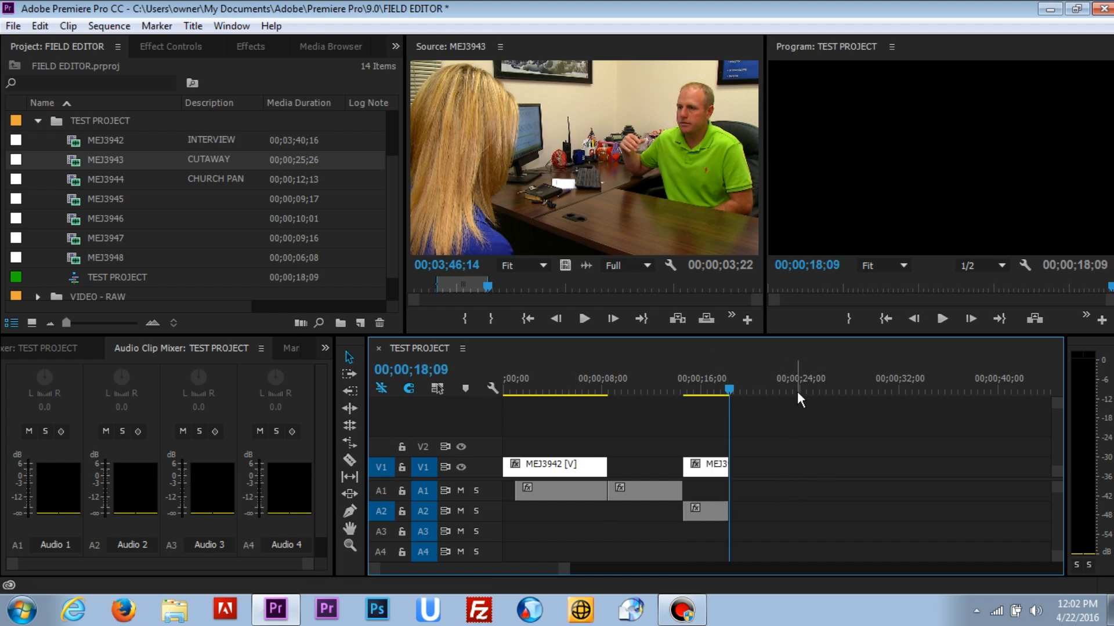
key("ctrl+s")
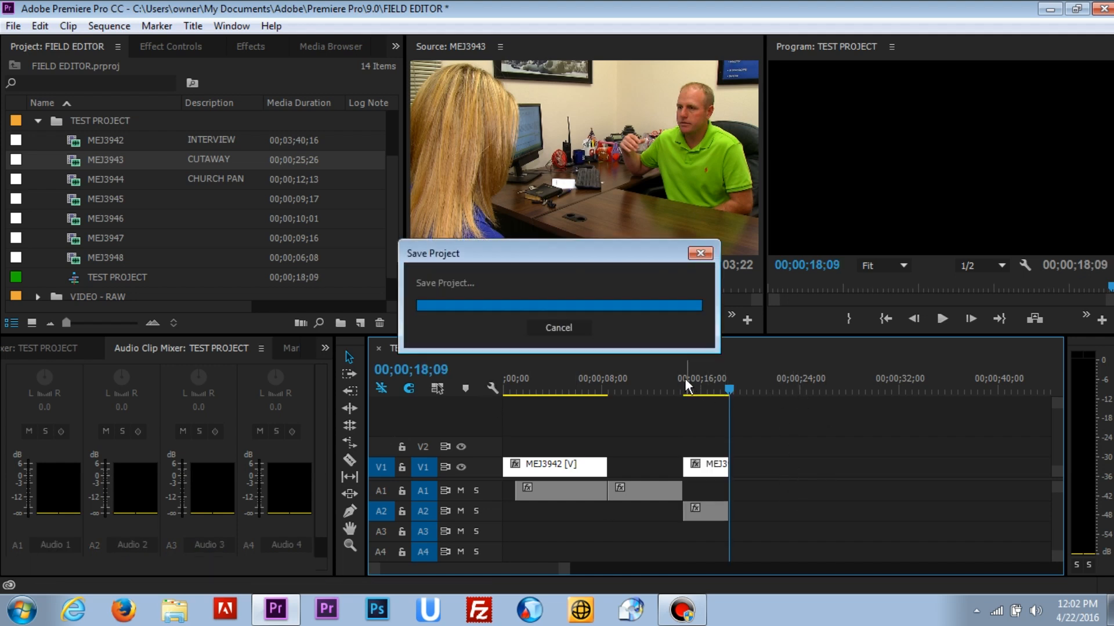
Step: Return the sequence playhead to the start of the cutaway clip at 00;00;14;17
left_click_drag(680, 379, 673, 374)
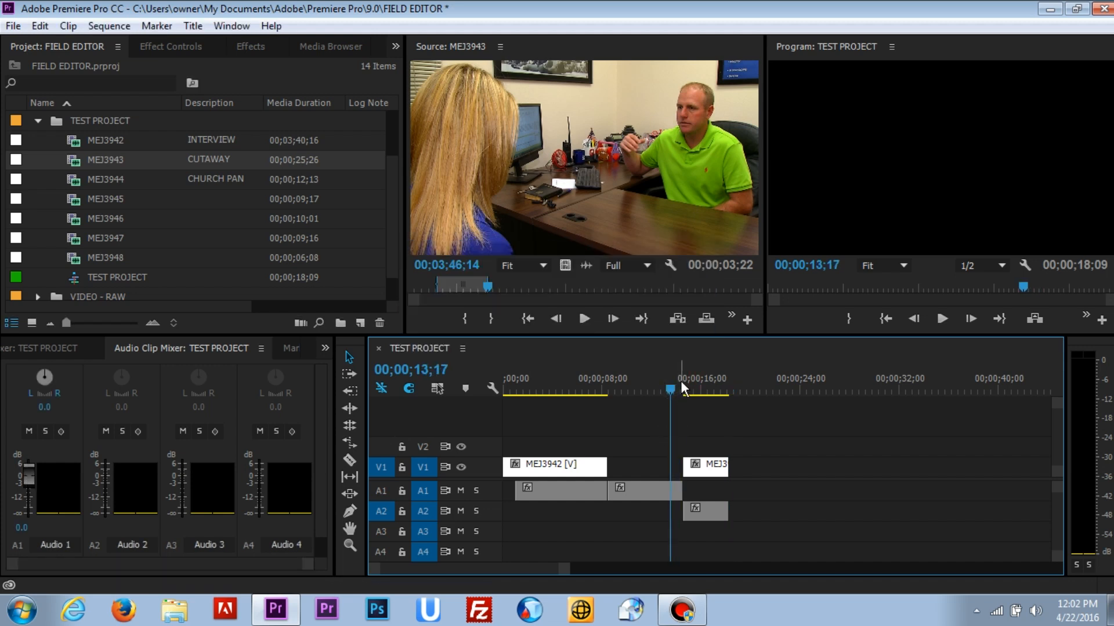
left_click(651, 385)
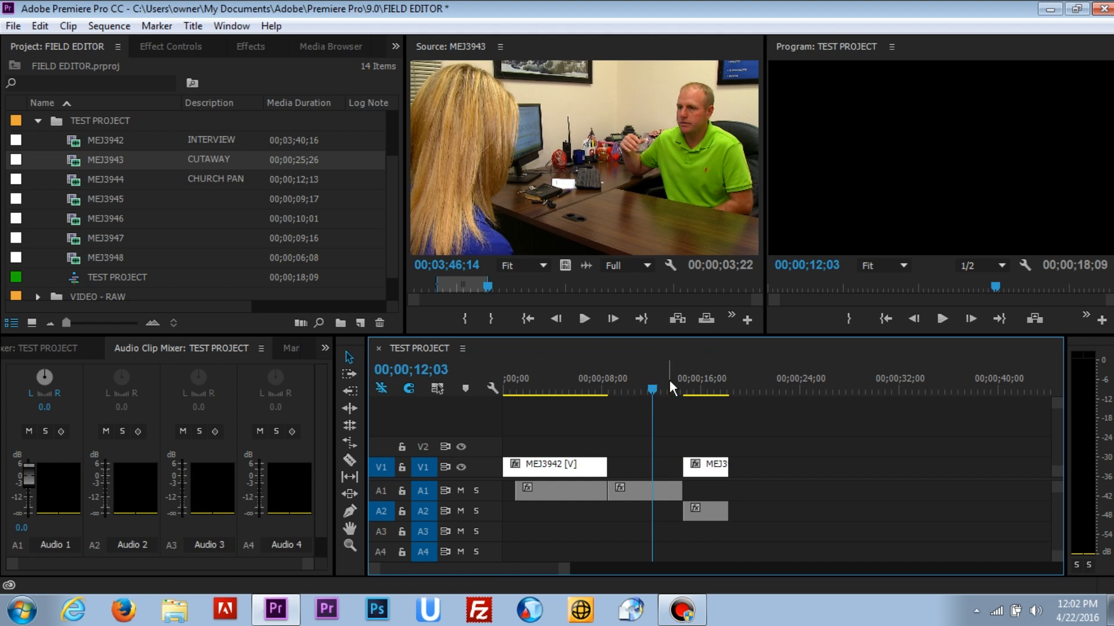
left_click_drag(675, 383, 683, 383)
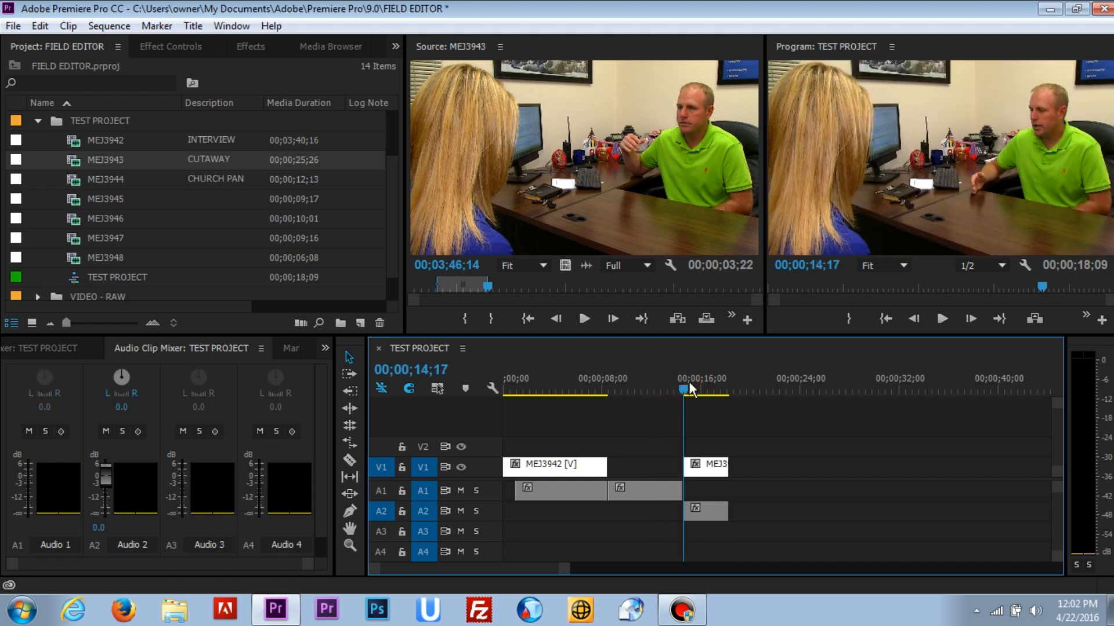
Step: Reload the INTERVIEW clip MEJ3942 as the source and mark it from In point 00;01;44;17 to Out point 00;01;47;27
left_click(558, 287)
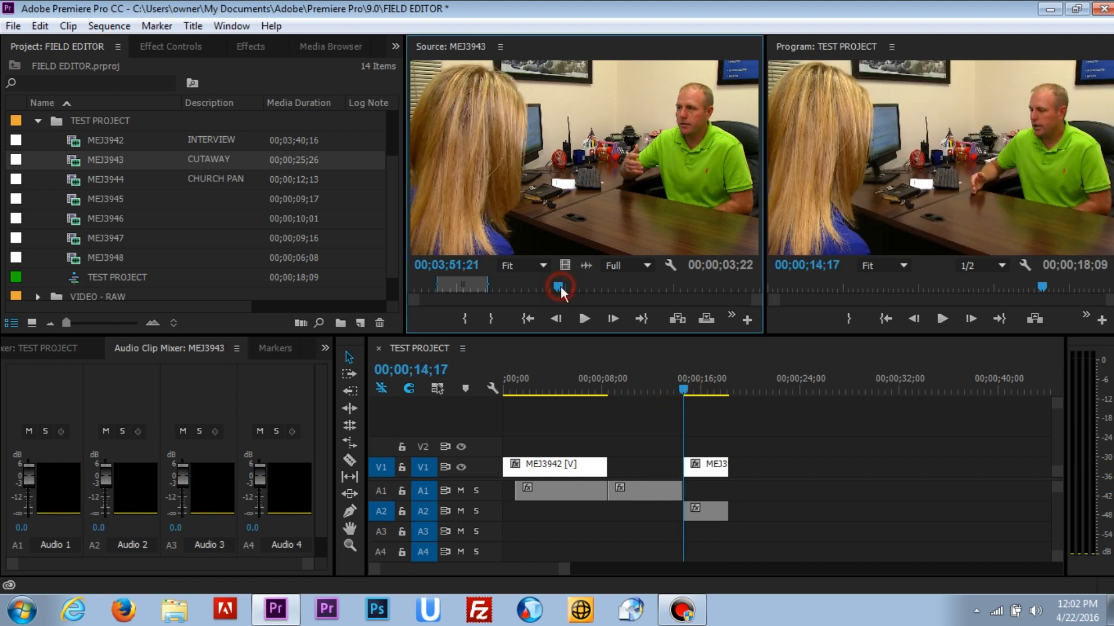
double_click(74, 141)
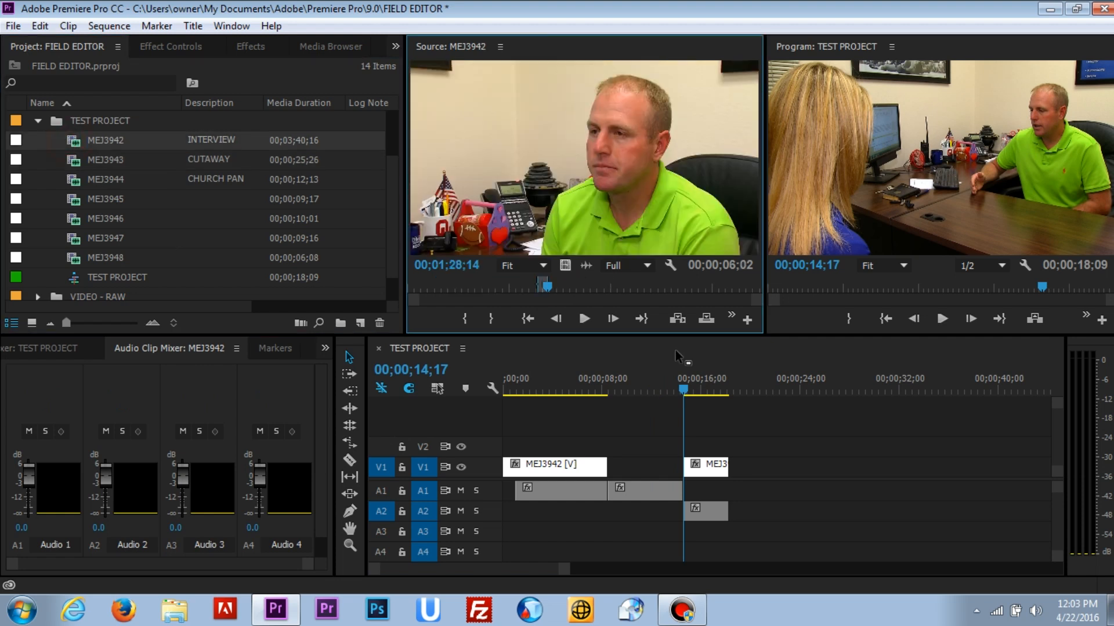
left_click(576, 290)
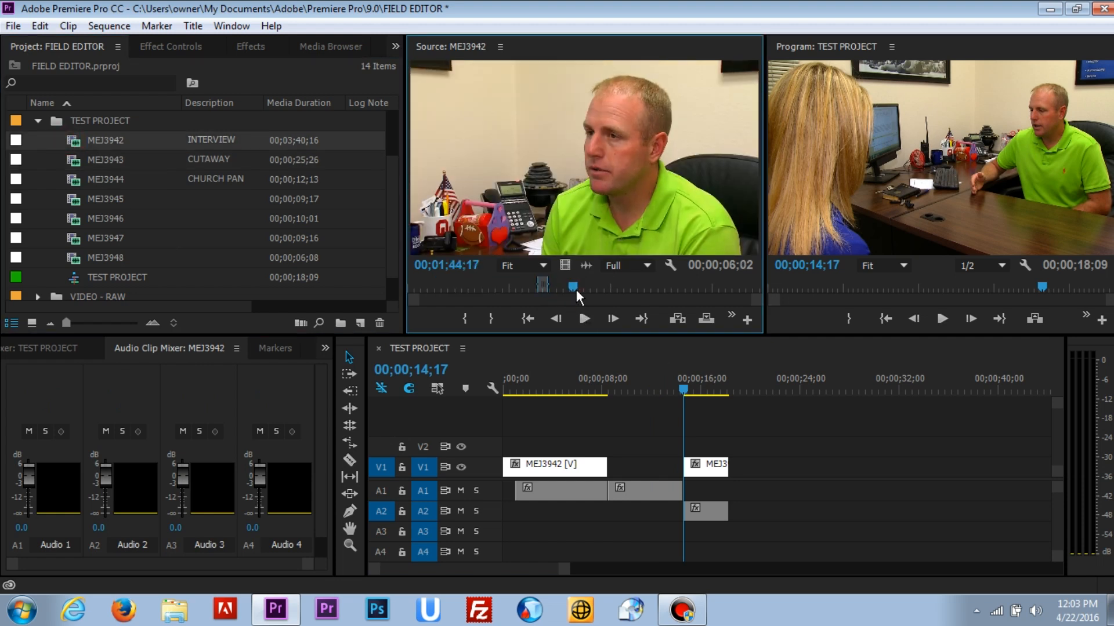
key("i")
key("space")
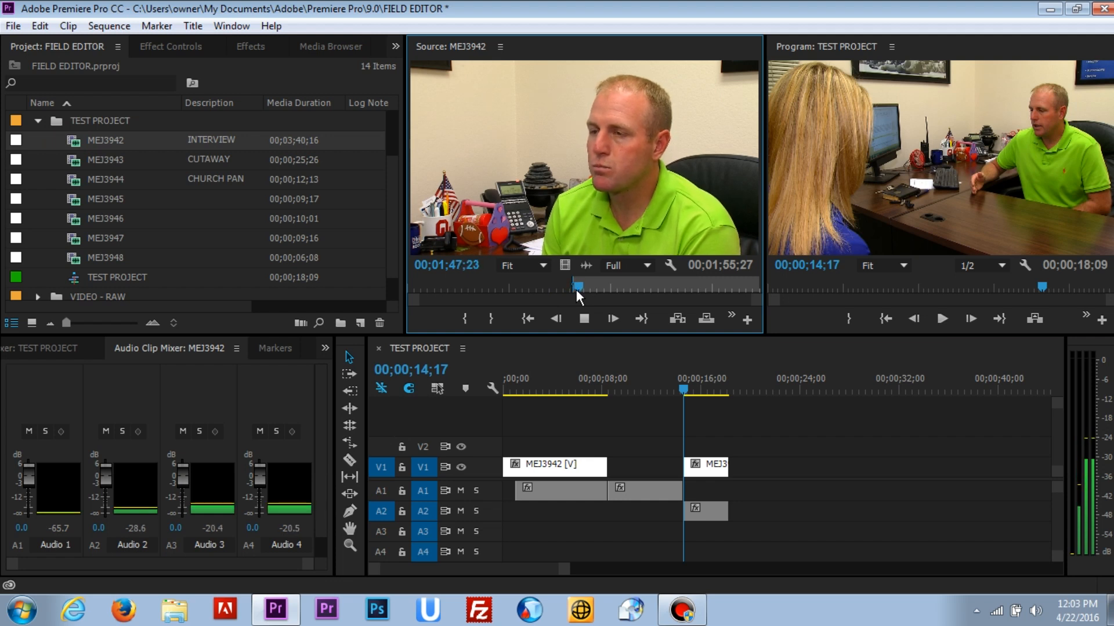
key("space")
key("o")
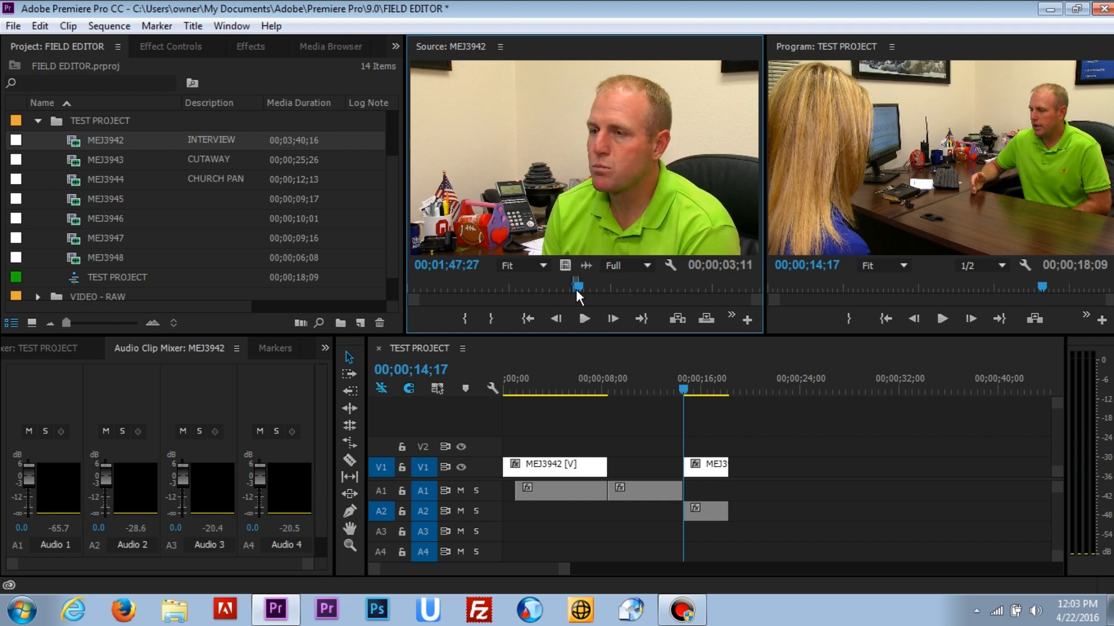
Step: Patch the source audio to A1, disable the V1 source patch, and insert the marked interview audio at 00;00;14;17
left_click(382, 509)
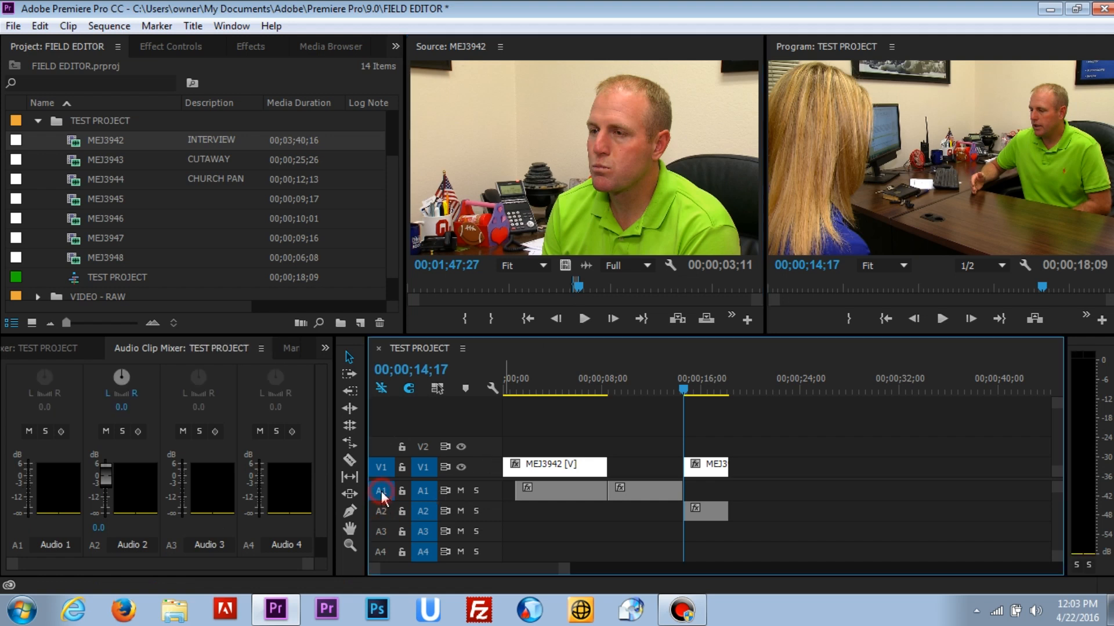
left_click(379, 473)
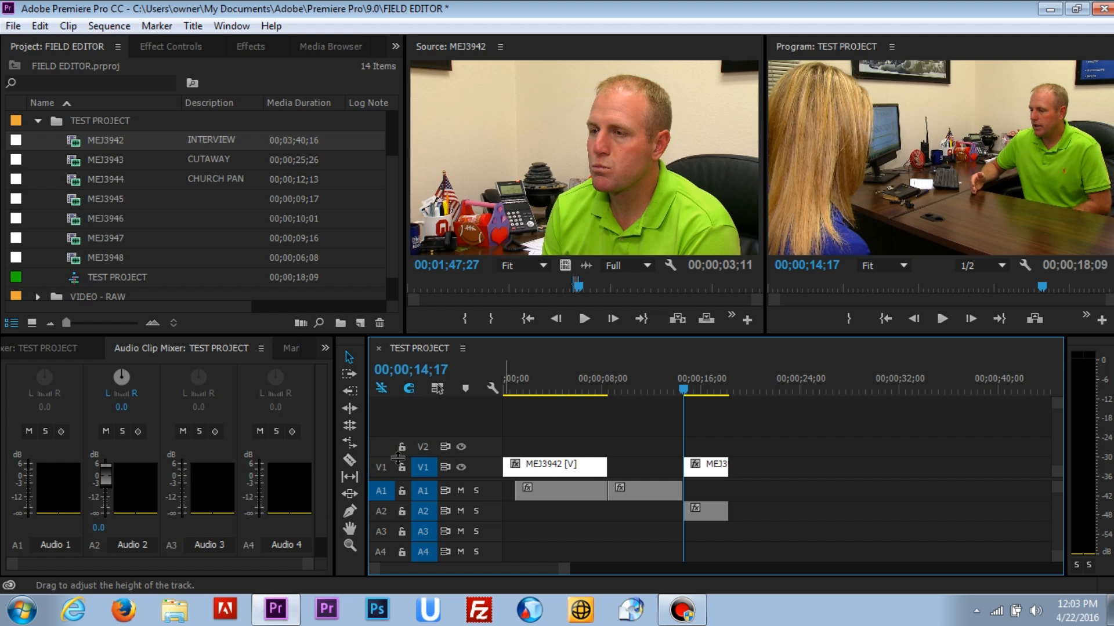
key("comma")
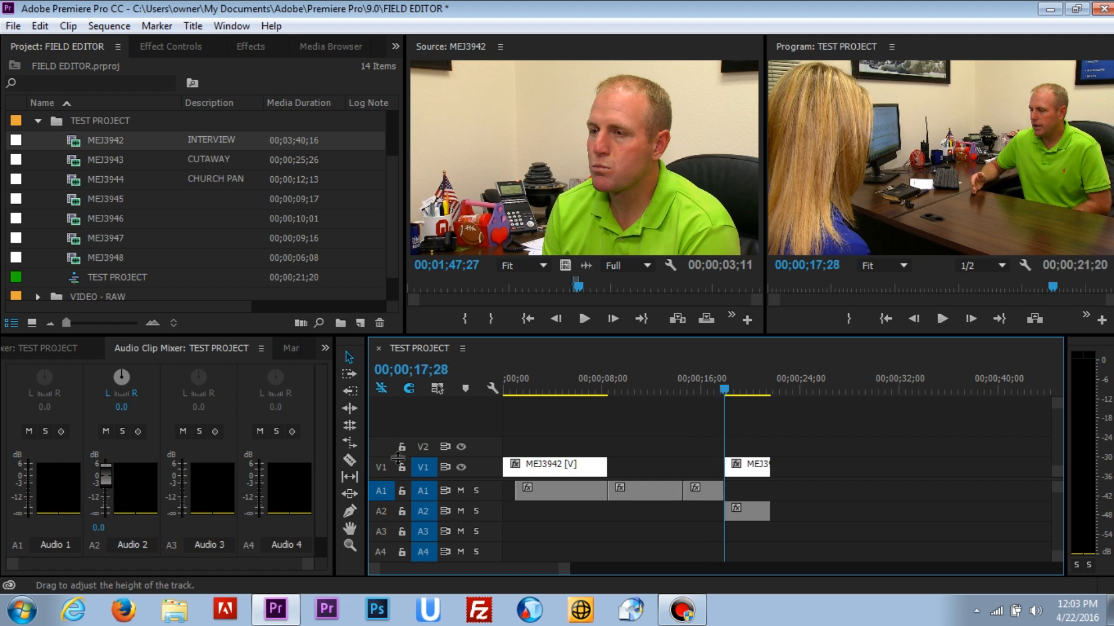
Step: Mark the inserted interview audio in the sequence from In point 00;00;14;17 to Out point 00;00;17;27
left_click(610, 377)
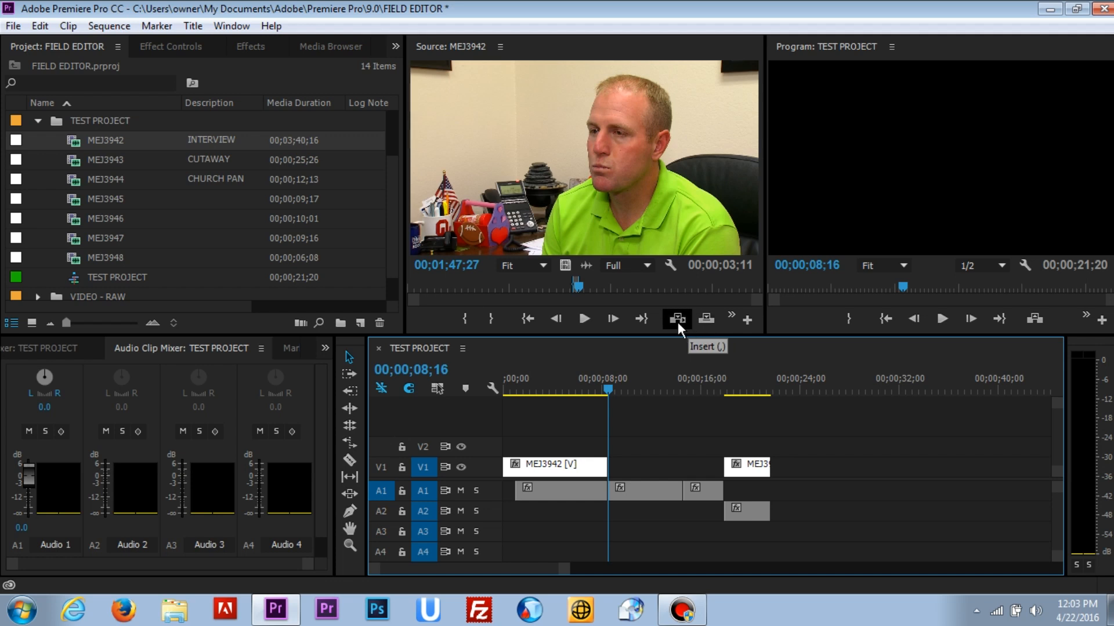
left_click(656, 378)
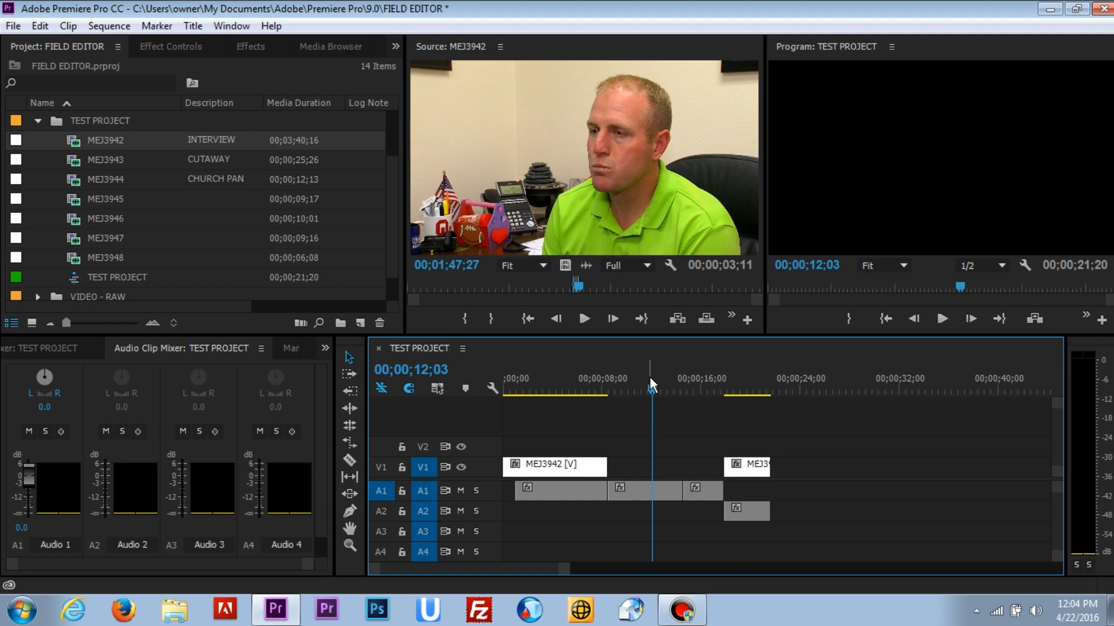
left_click_drag(665, 380, 693, 385)
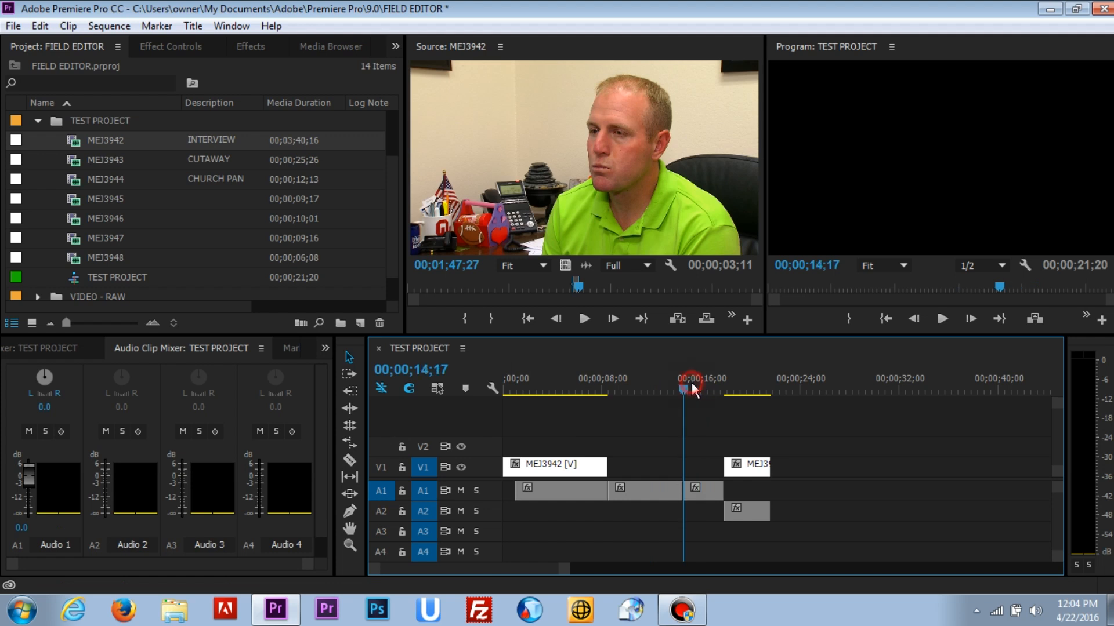
key("i")
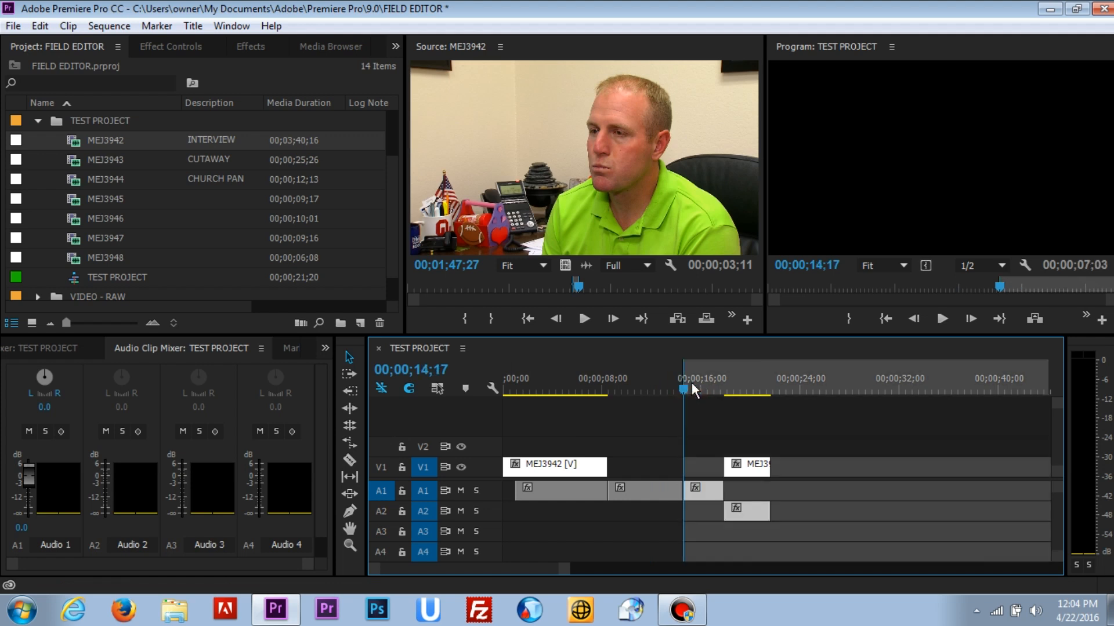
left_click(723, 381)
key("Left")
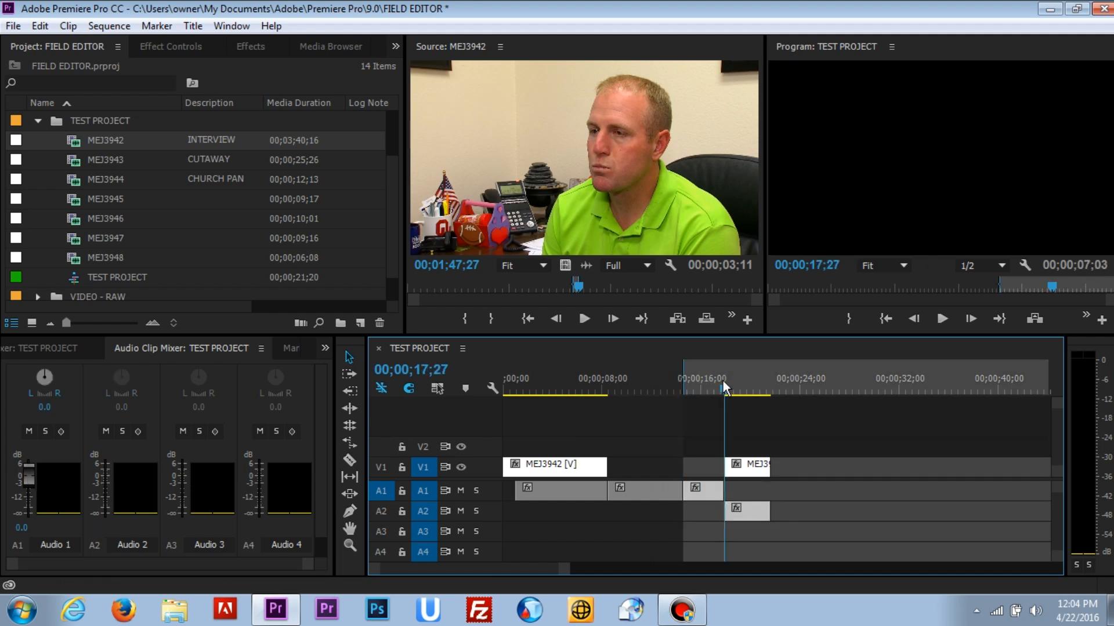
key("o")
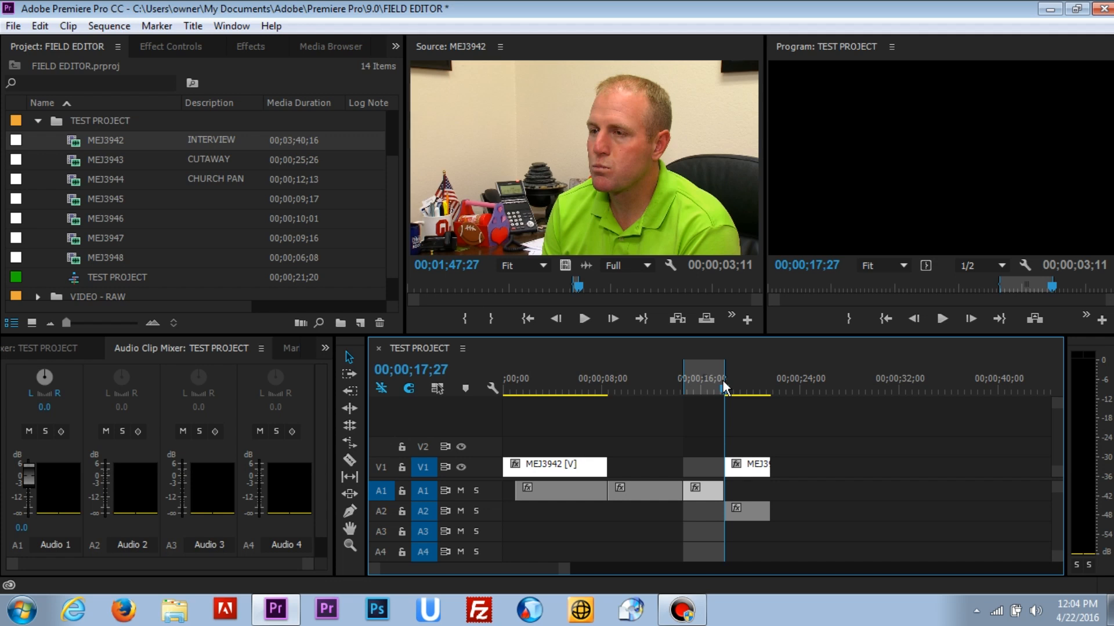
Step: Lift the marked range out of the sequence, and undo the lift
key("semicolon")
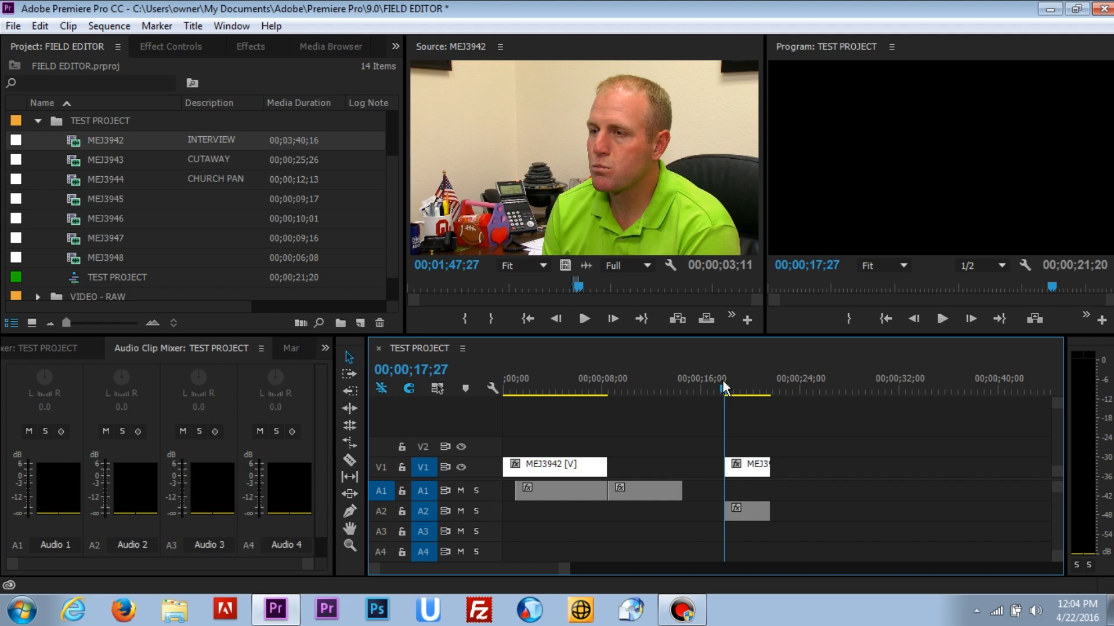
key("ctrl+z")
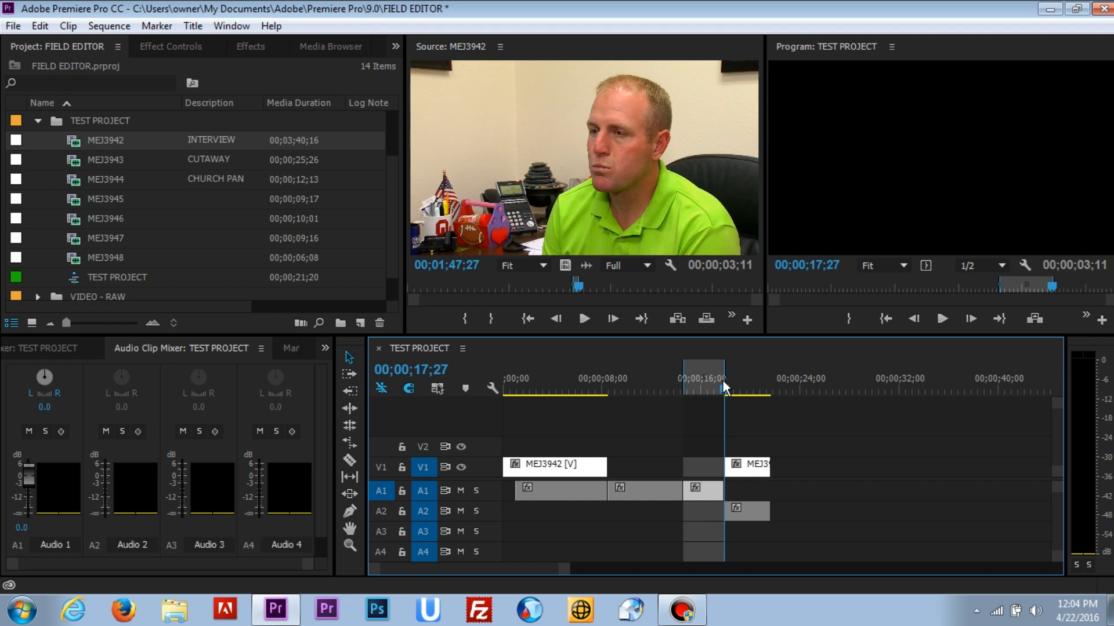
key("Delete")
Step: Clear both the In and Out points from the sequence
left_click(656, 437)
right_click(656, 377)
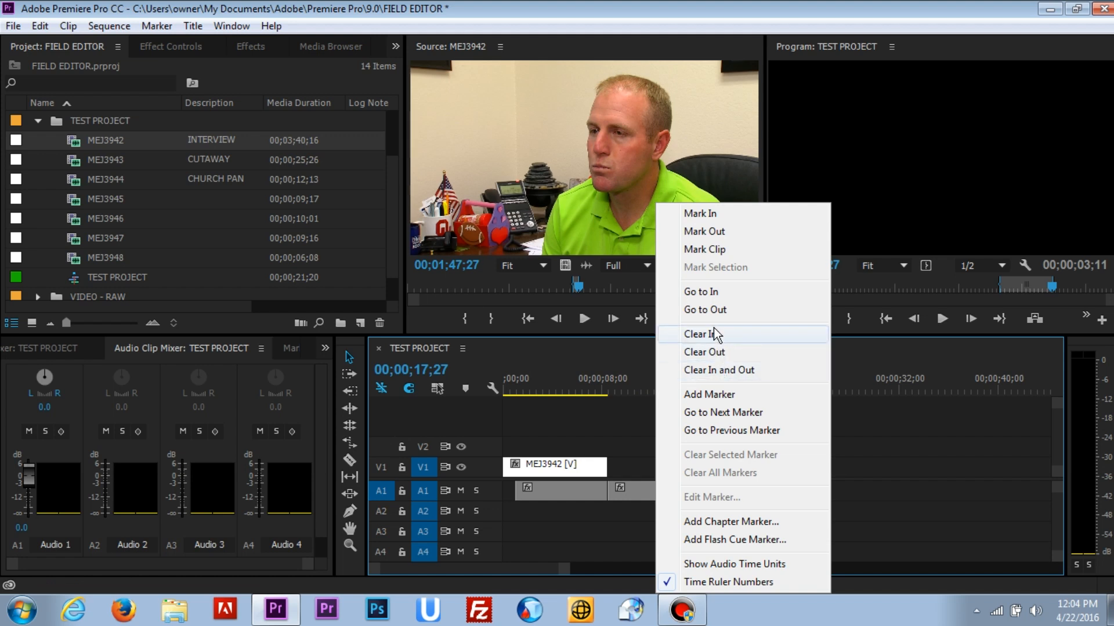
left_click(717, 375)
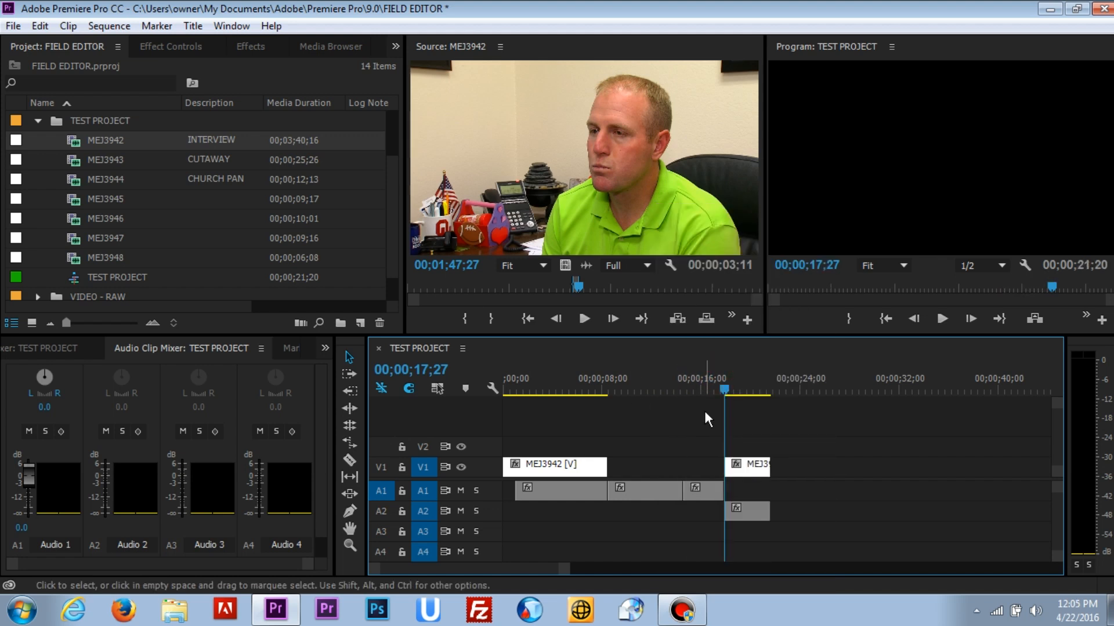
Step: Delete the last interview audio clip on A1, and undo the deletion
left_click(712, 377)
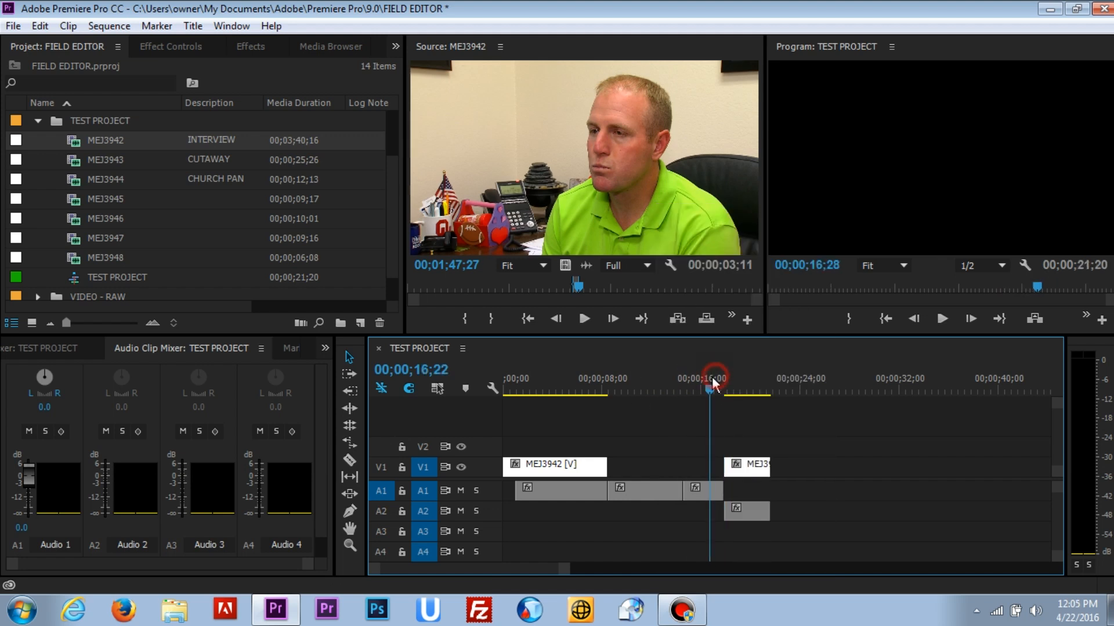
left_click(704, 494)
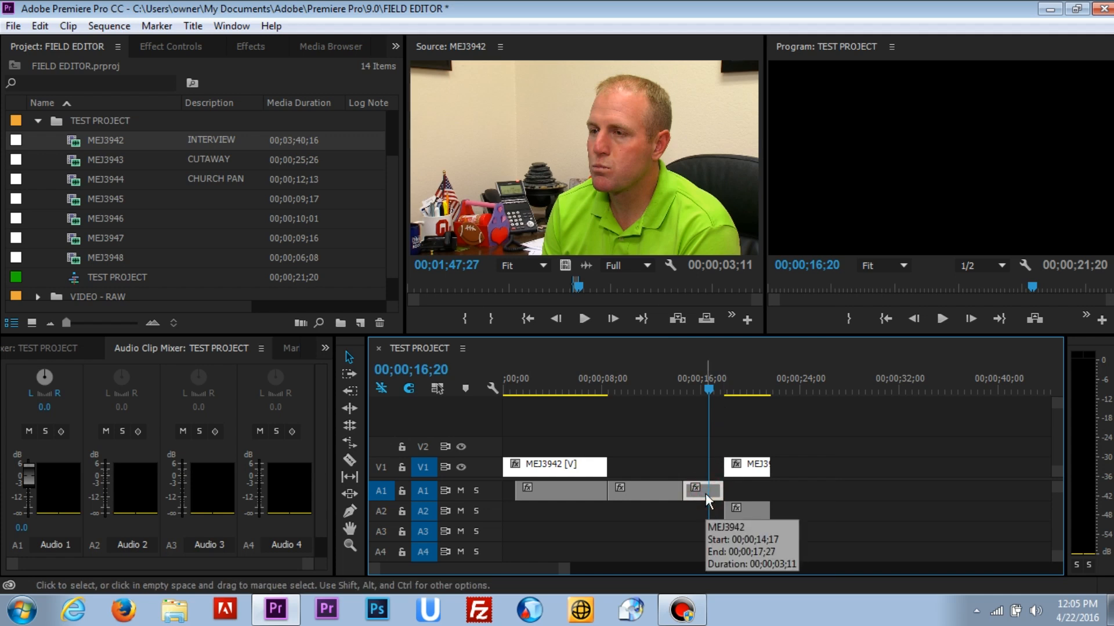
key("Delete")
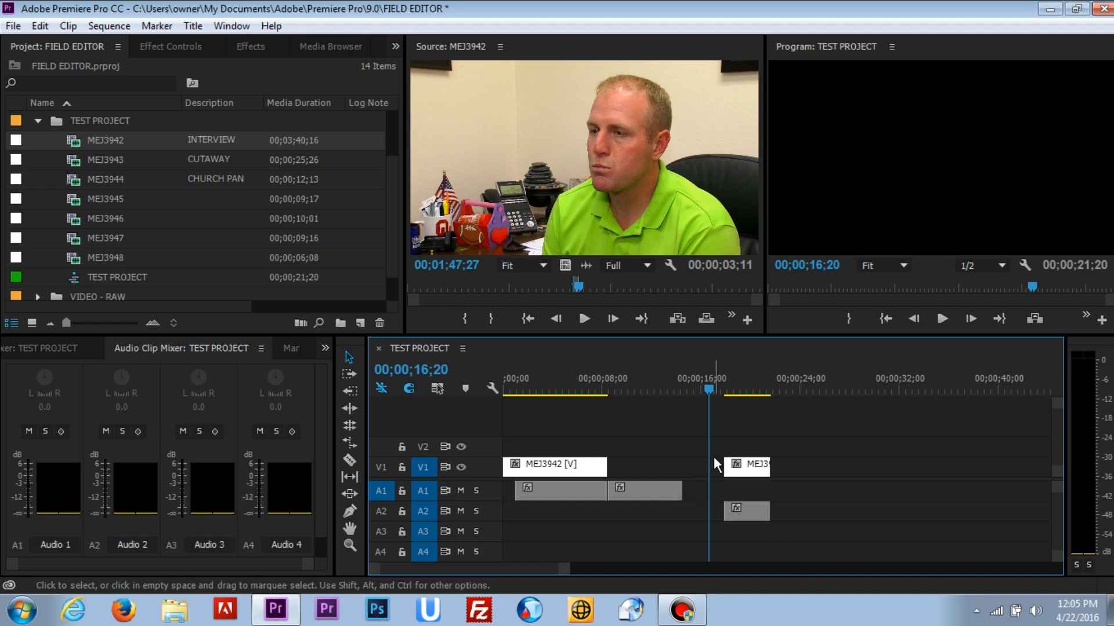
key("ctrl+z")
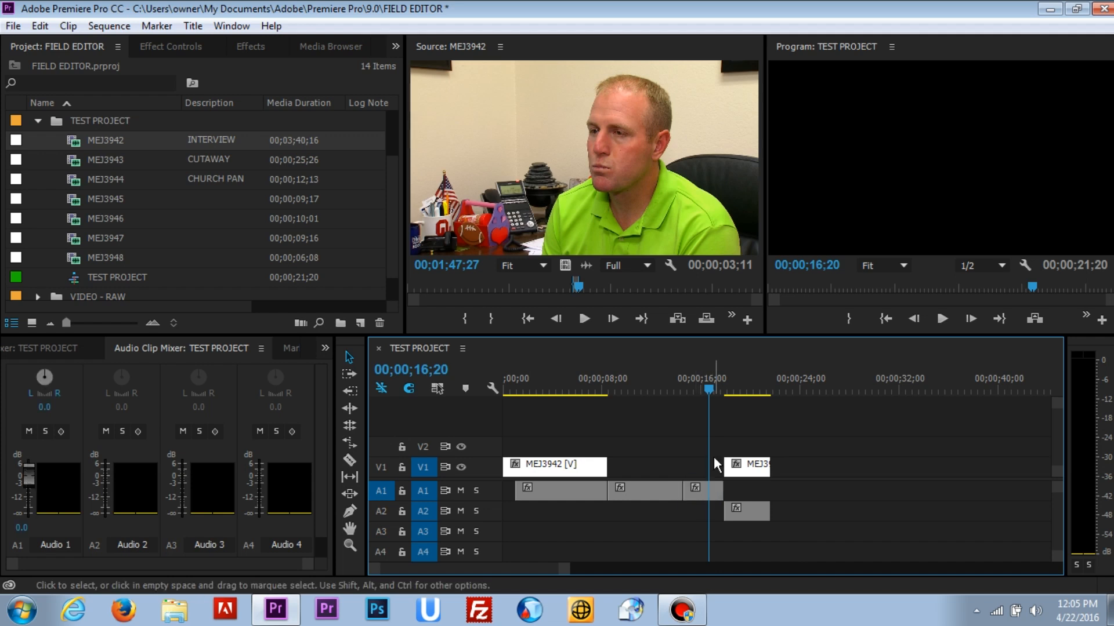
Step: Mark the sequence from 00;00;14;17 to 00;00;17;27 around the last A1 audio clip, and extract that range so the gap closes
left_click(607, 377)
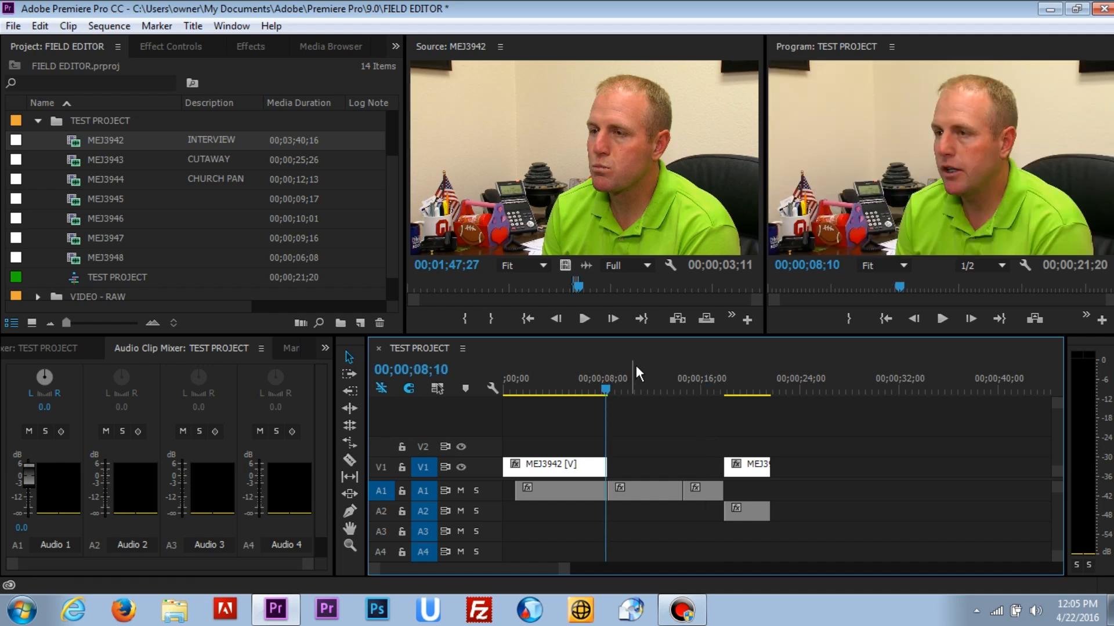
left_click_drag(606, 388, 721, 381)
key("i")
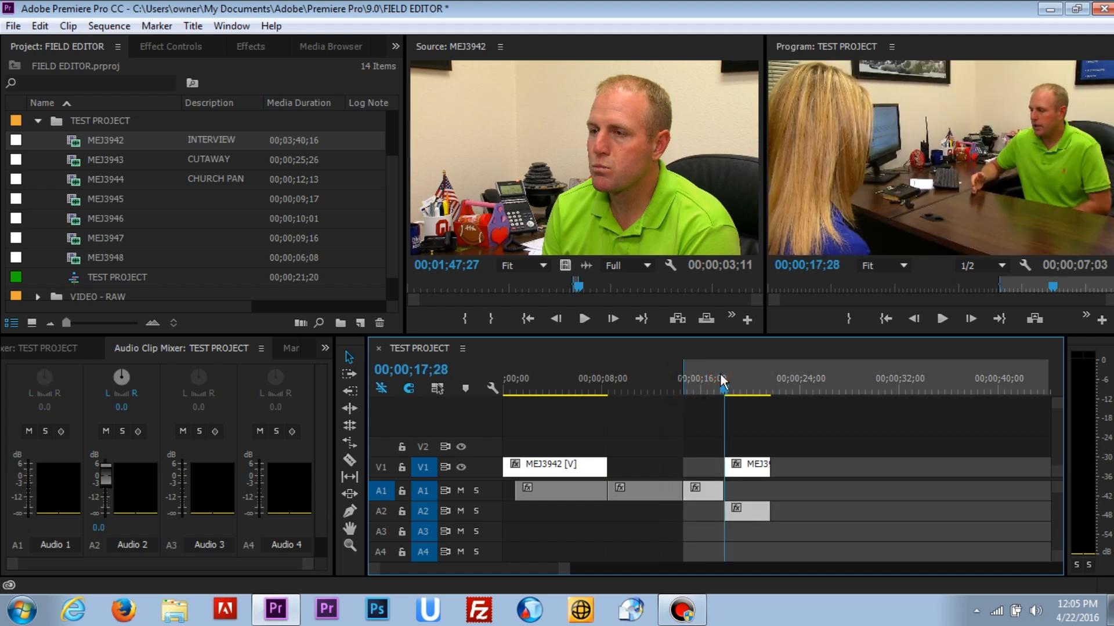
key("o")
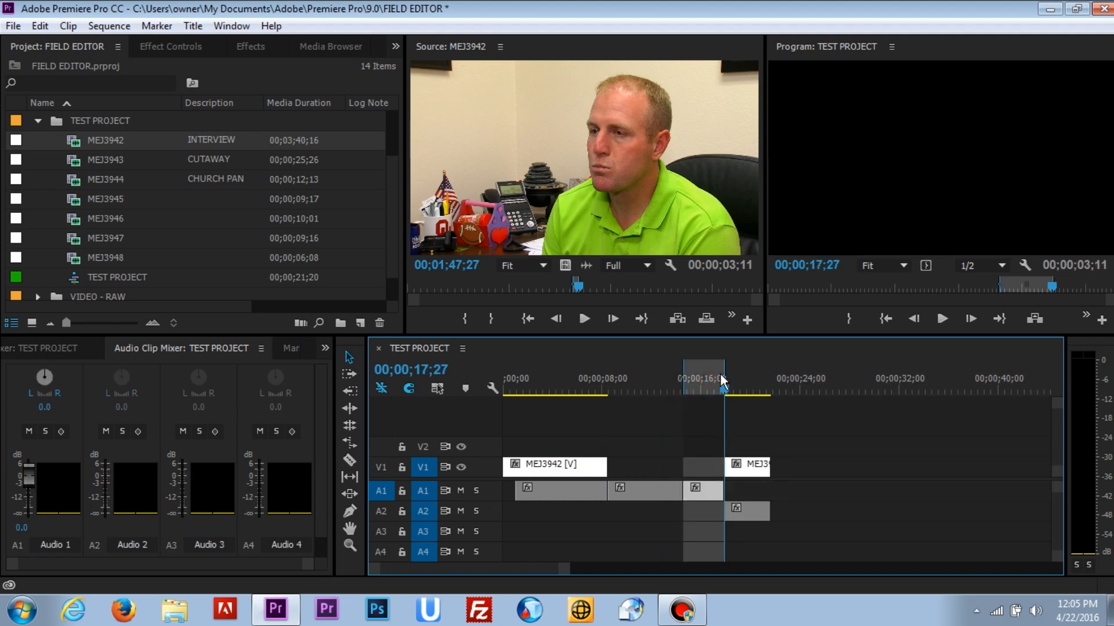
key("apostrophe")
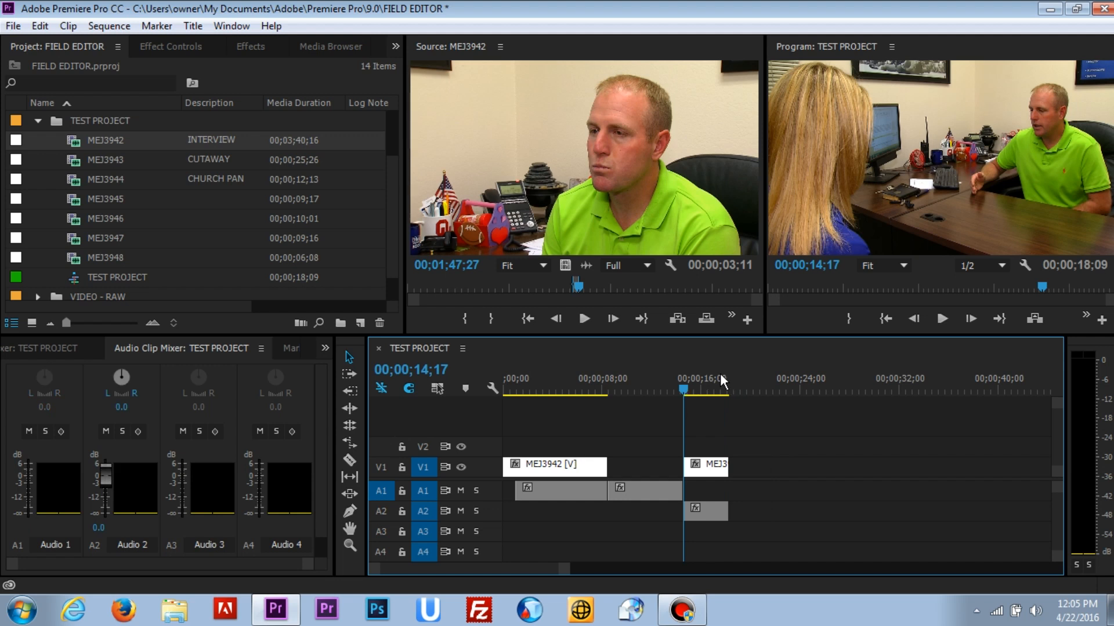
Step: Mark the empty V1 gap in the sequence from 00;00;08;15 to 00;00;14;16
left_click(649, 374)
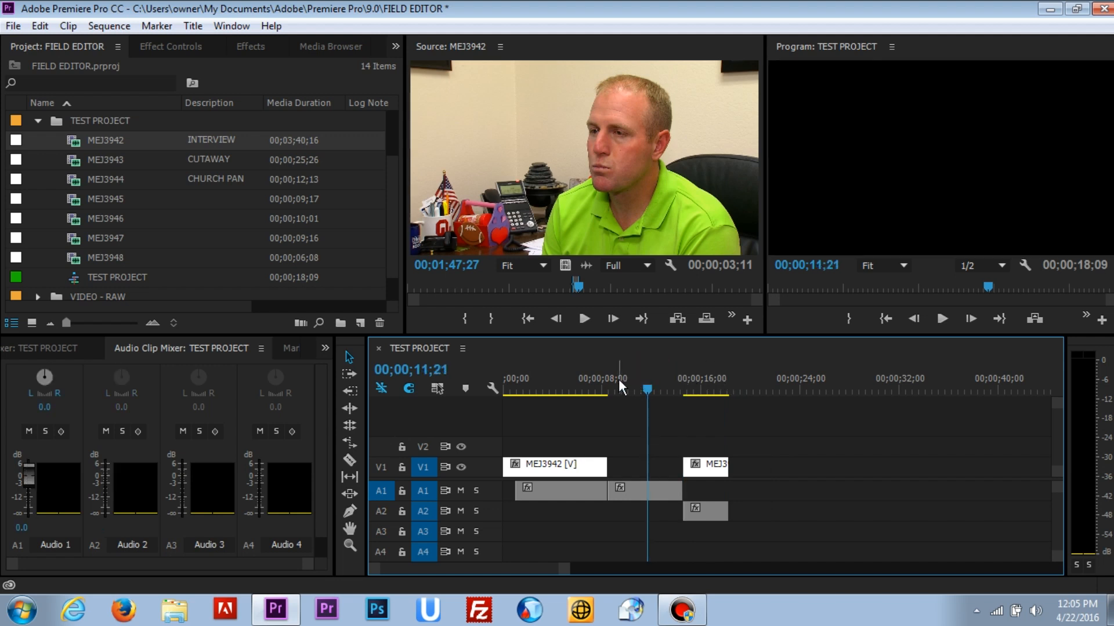
left_click(585, 377)
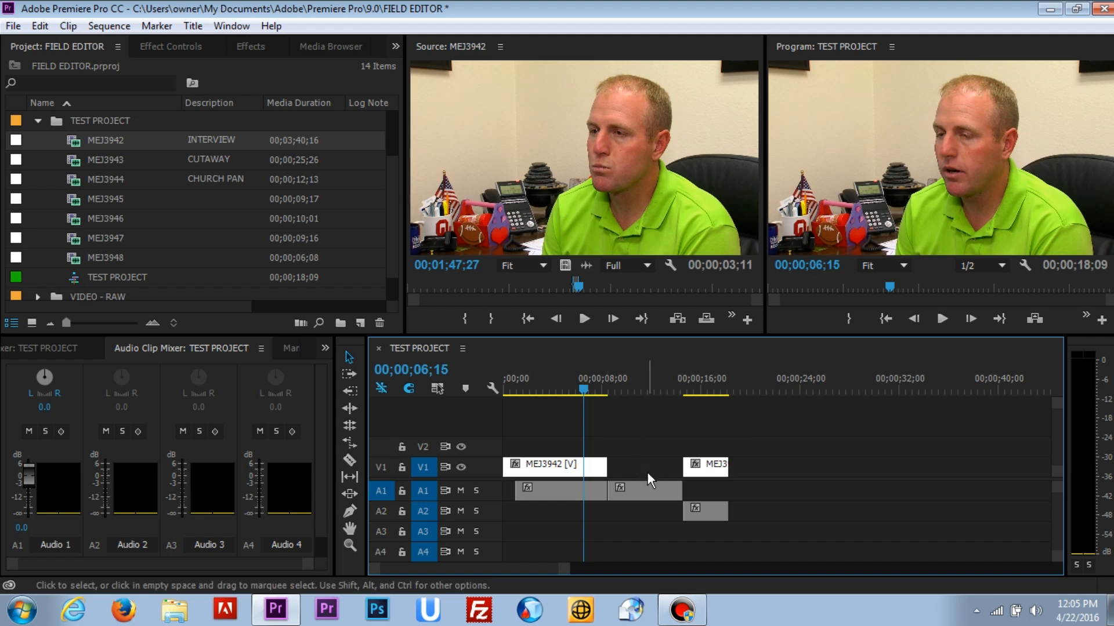
left_click(609, 385)
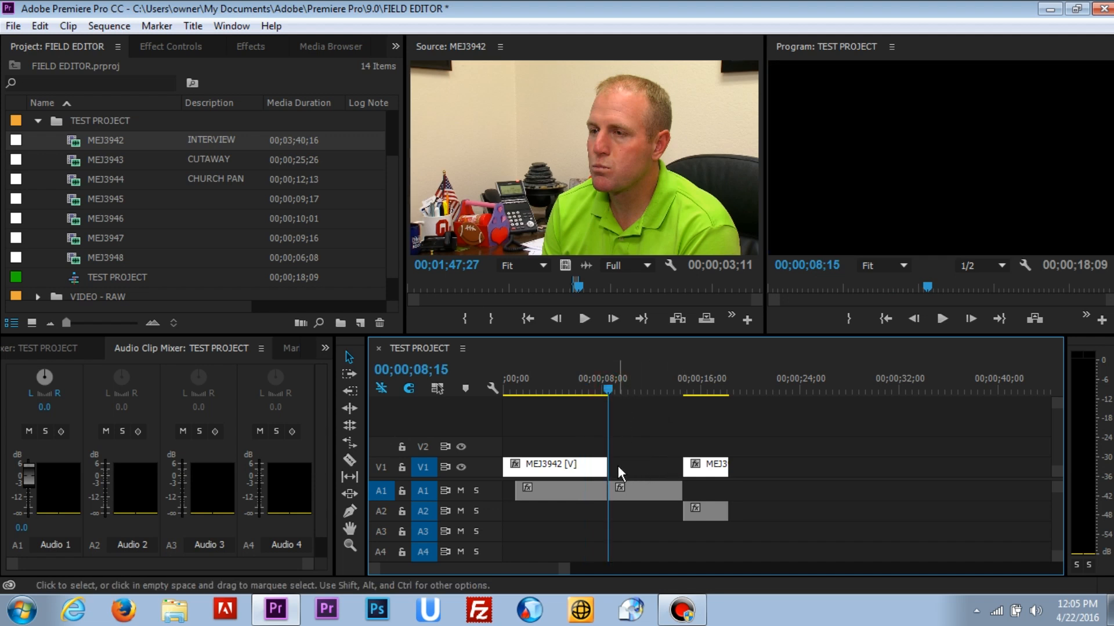
left_click_drag(590, 384, 608, 377)
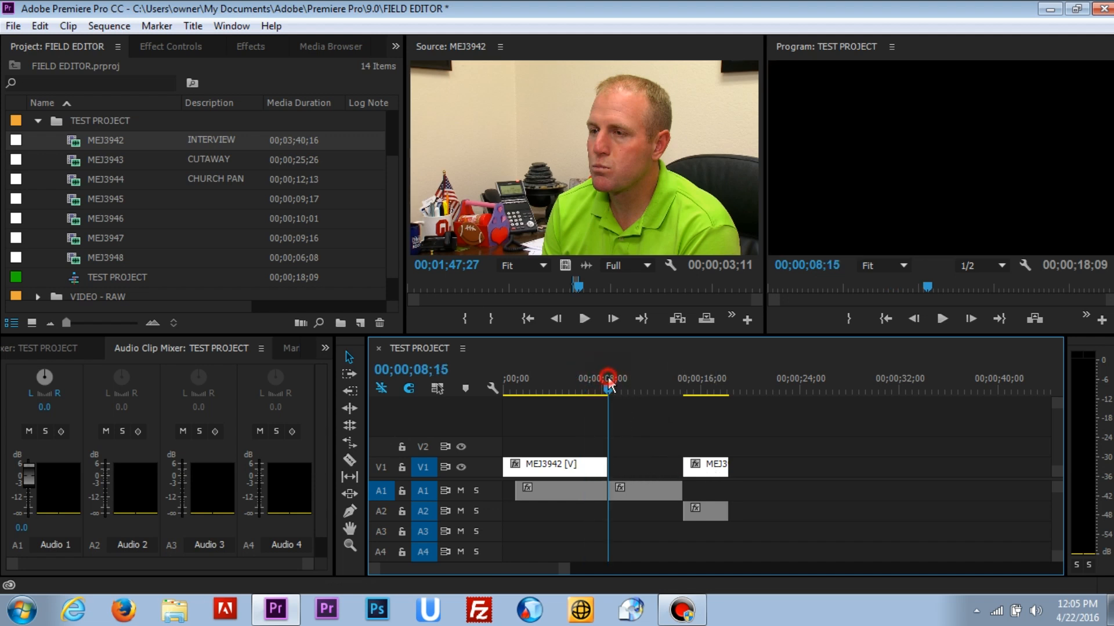
key("i")
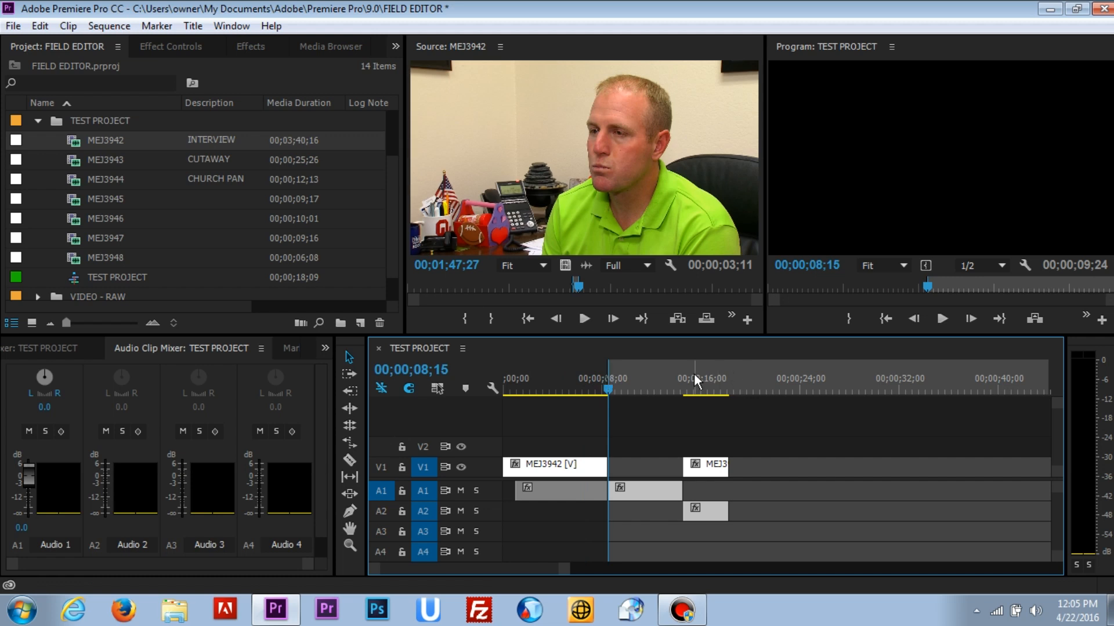
left_click(683, 384)
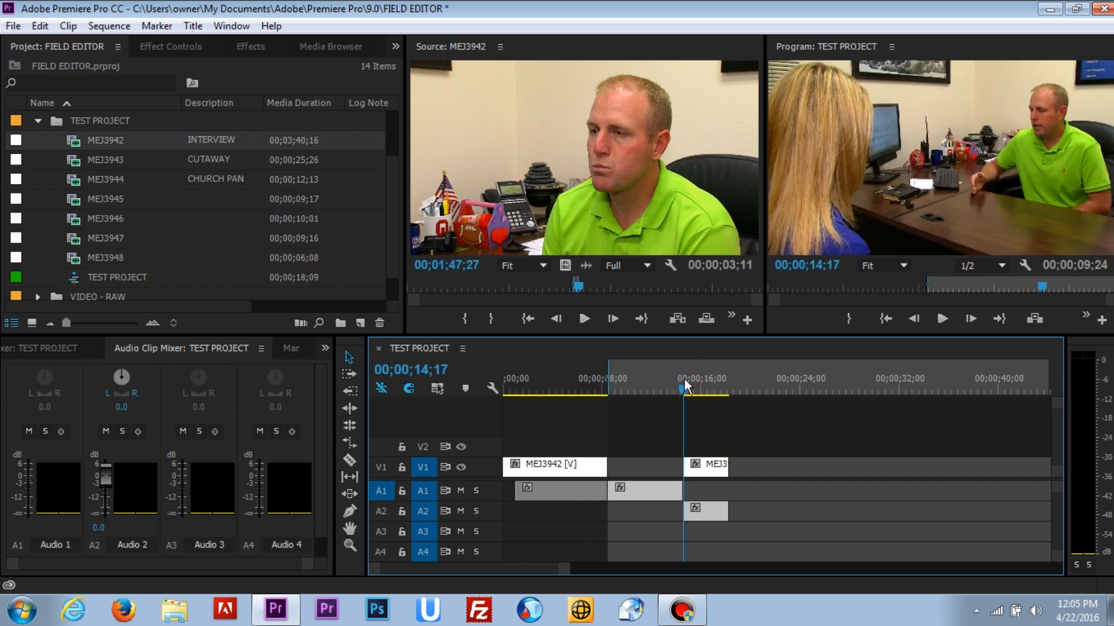
key("Left")
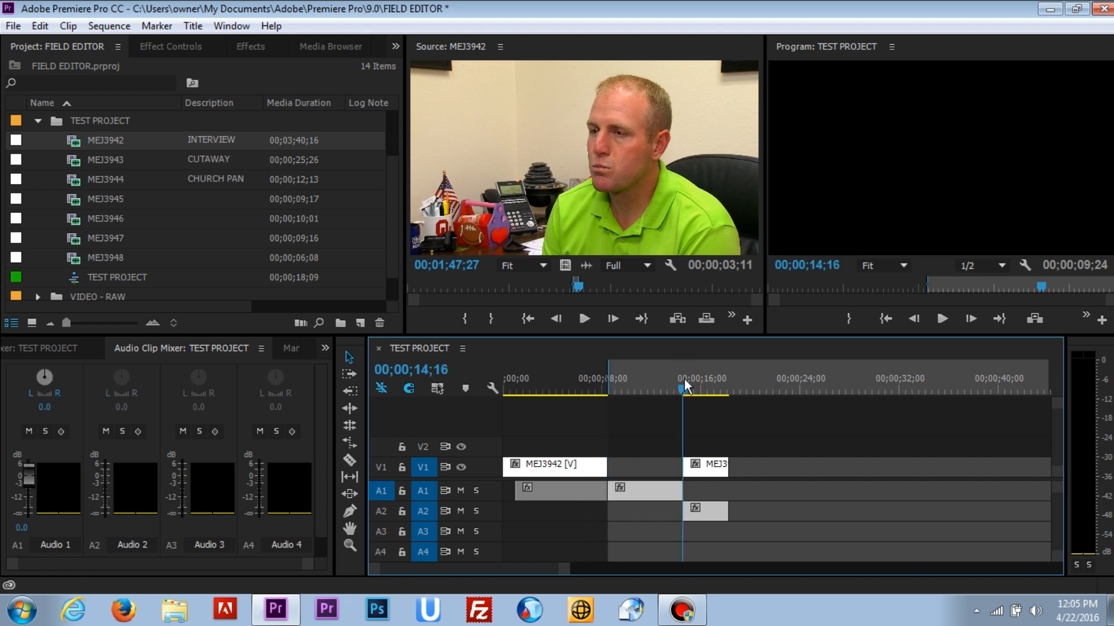
key("o")
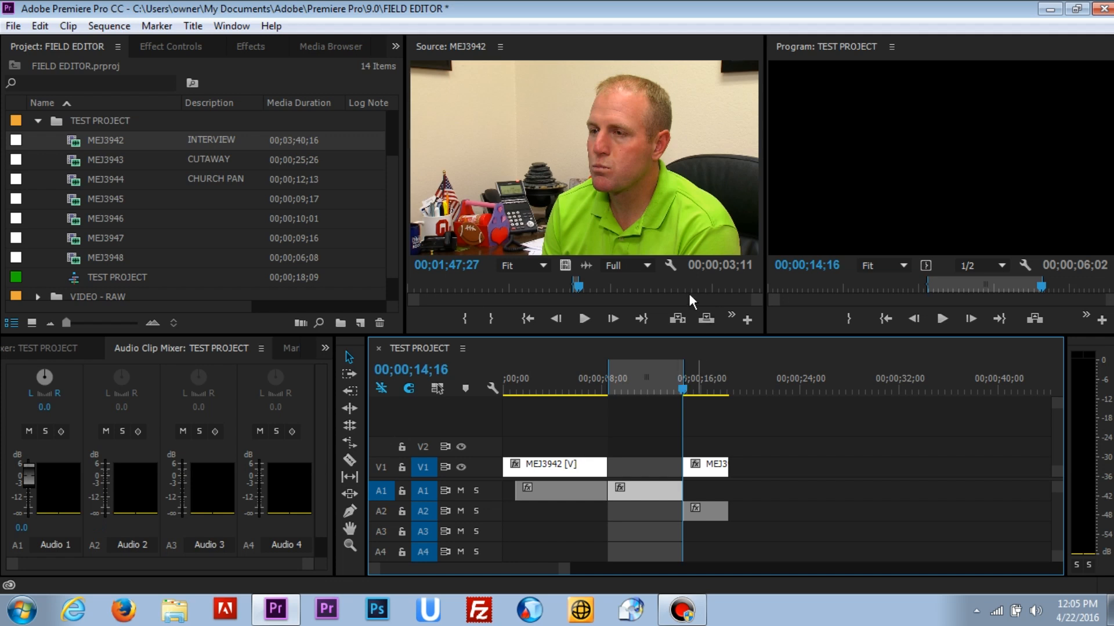
Step: Load the church pan clip MEJ3944 as the source and mark its section from 00;04;09;09 to 00;04;13;12
double_click(76, 176)
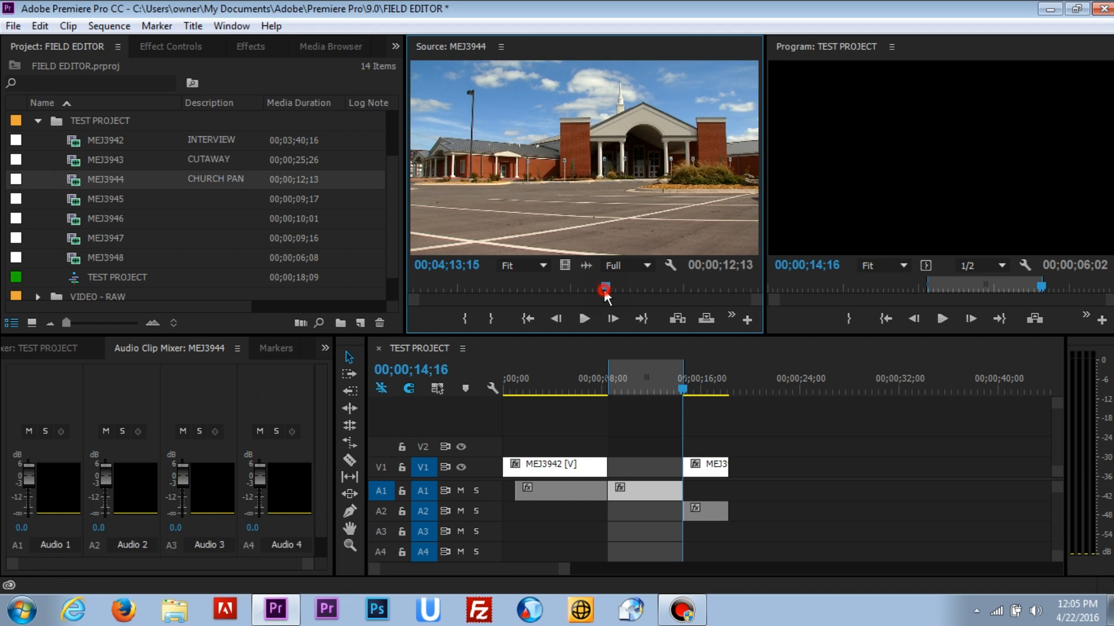
left_click_drag(604, 290, 486, 293)
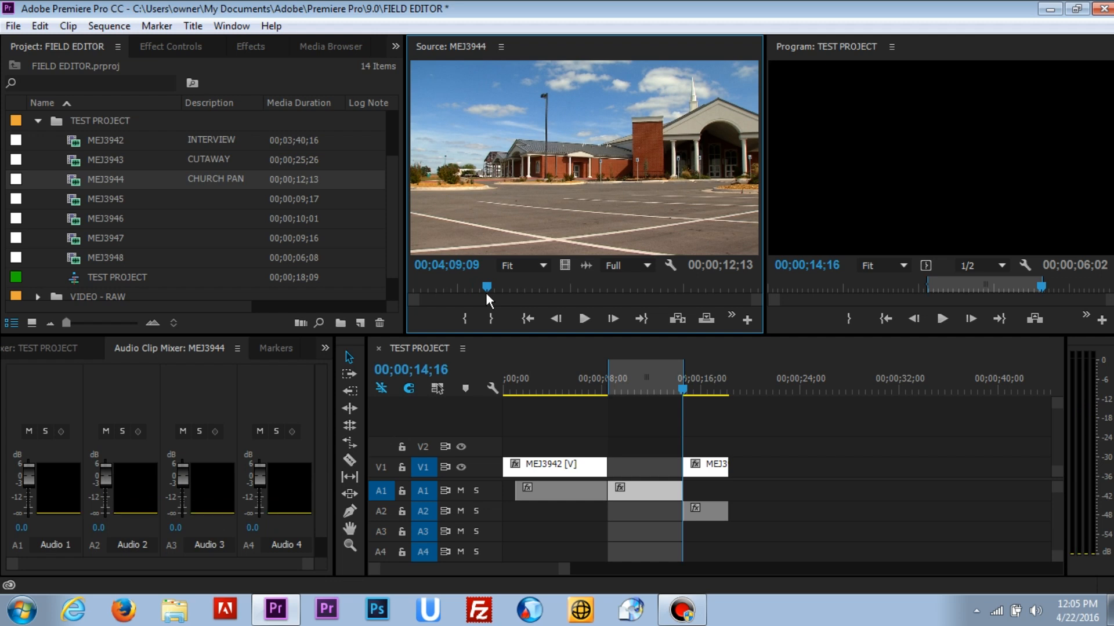
key("i")
left_click_drag(489, 286, 604, 289)
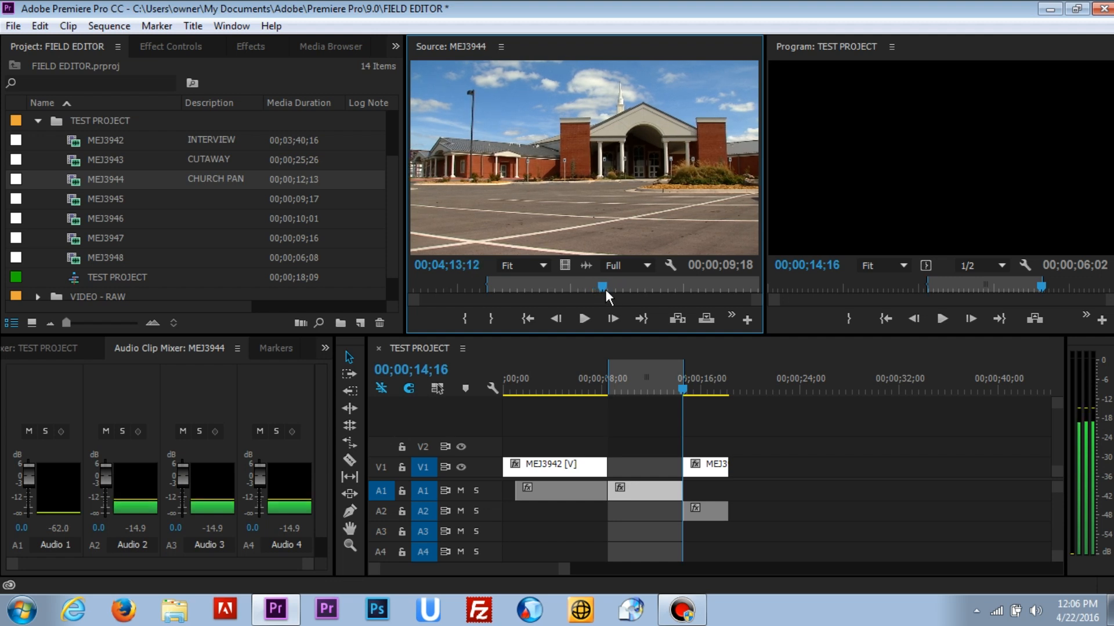
key("o")
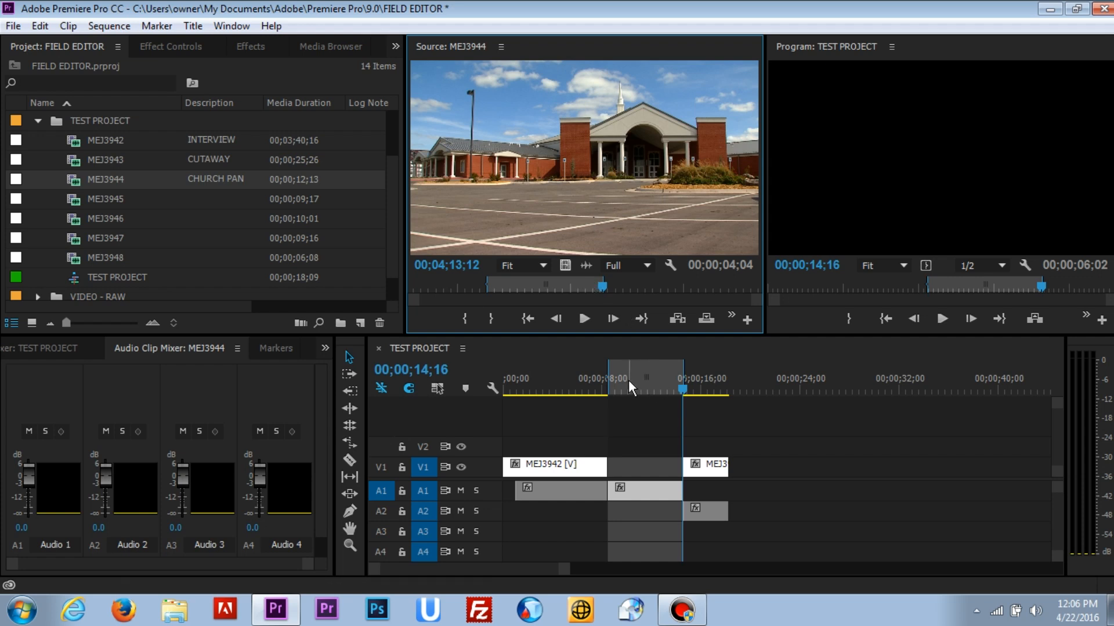
Step: Try to overwrite the marked gap with MEJ3944 using Change Clip Speed (Fit to Fill), and undo the edit
key("period")
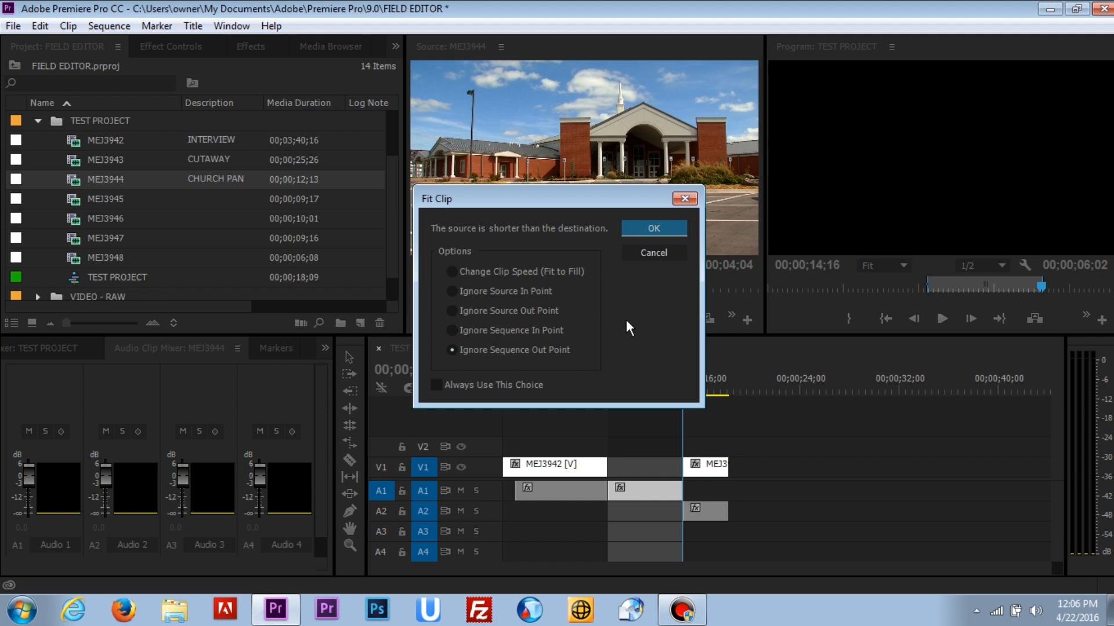
left_click(451, 271)
left_click(652, 228)
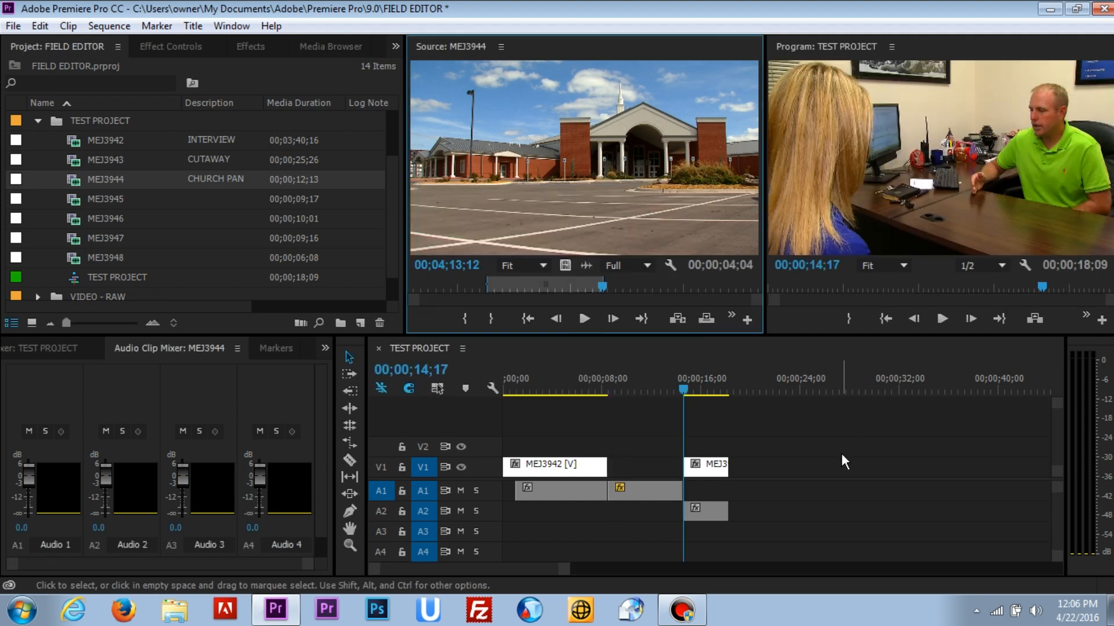
key("ctrl+z")
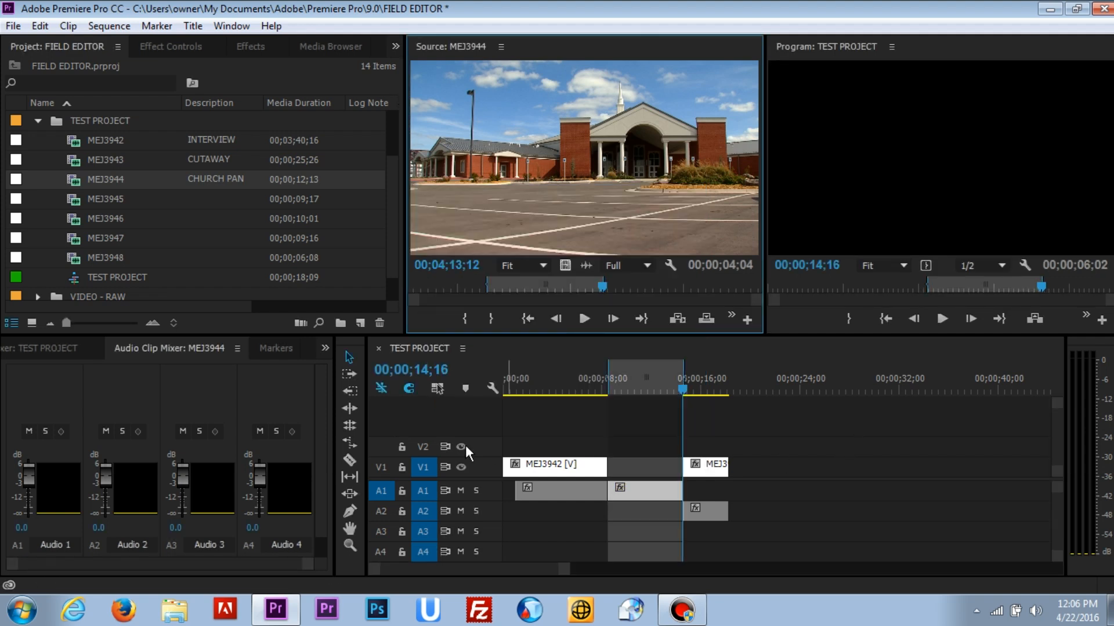
Step: Patch the source video to V1 and the source audio to A2
left_click(391, 467)
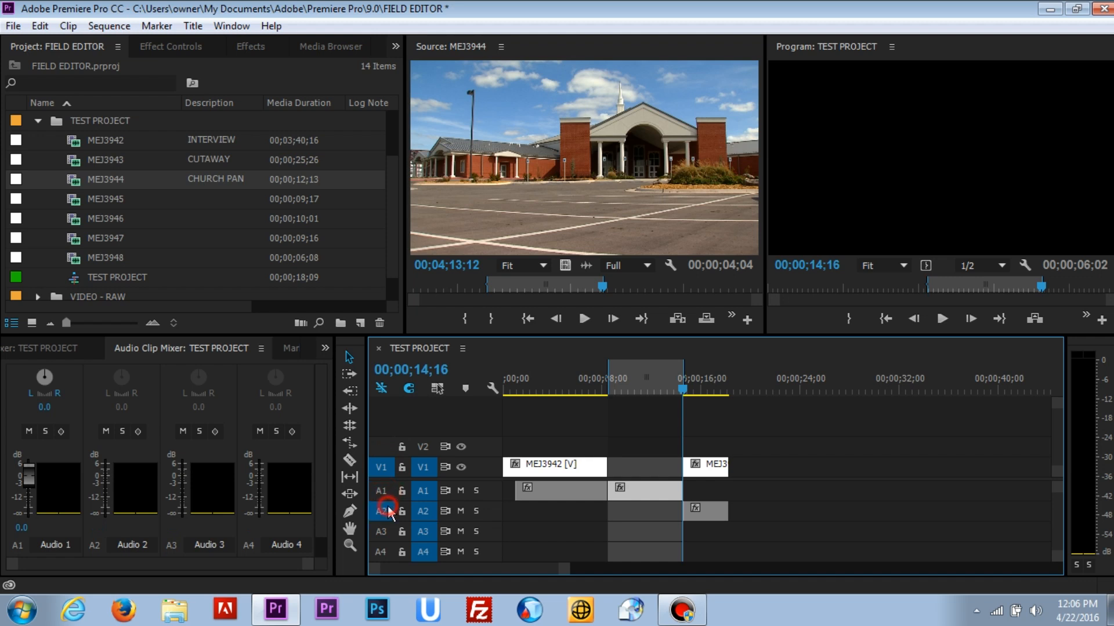
left_click(388, 506)
Step: Overwrite the marked gap with MEJ3944 using Change Clip Speed (Fit to Fill), play it back, and undo the edit
key("period")
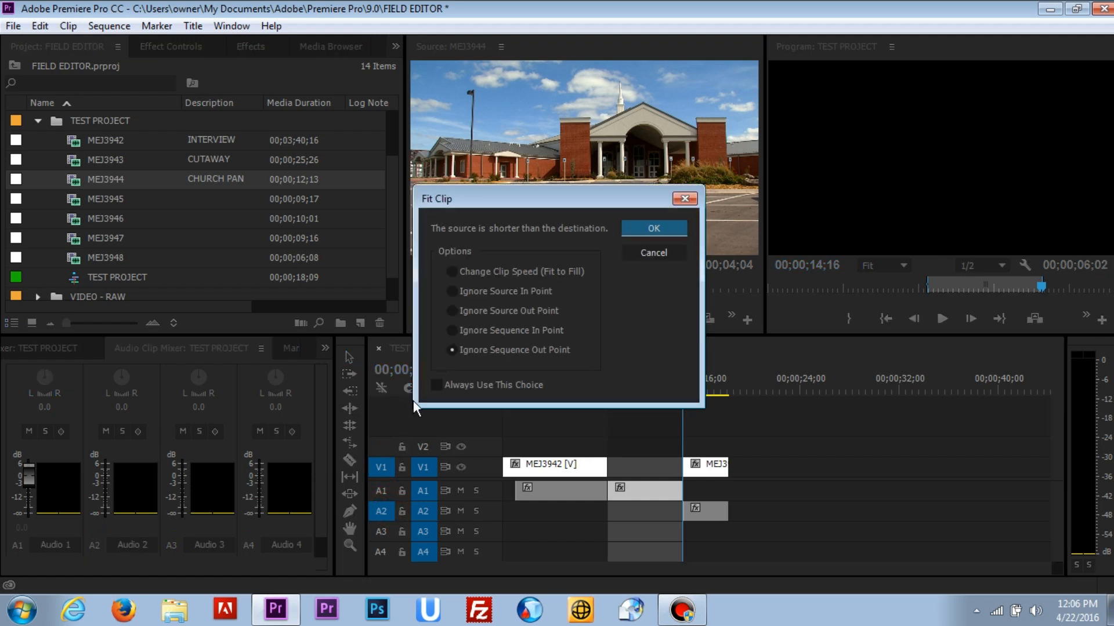
left_click(450, 271)
left_click(654, 228)
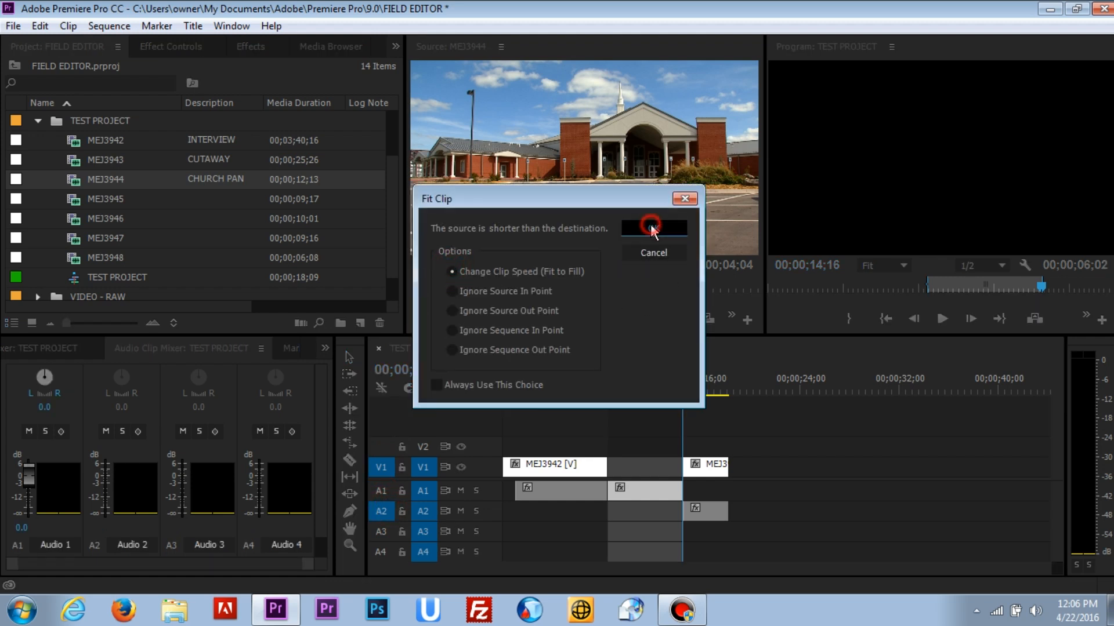
left_click_drag(621, 377, 612, 398)
key("space")
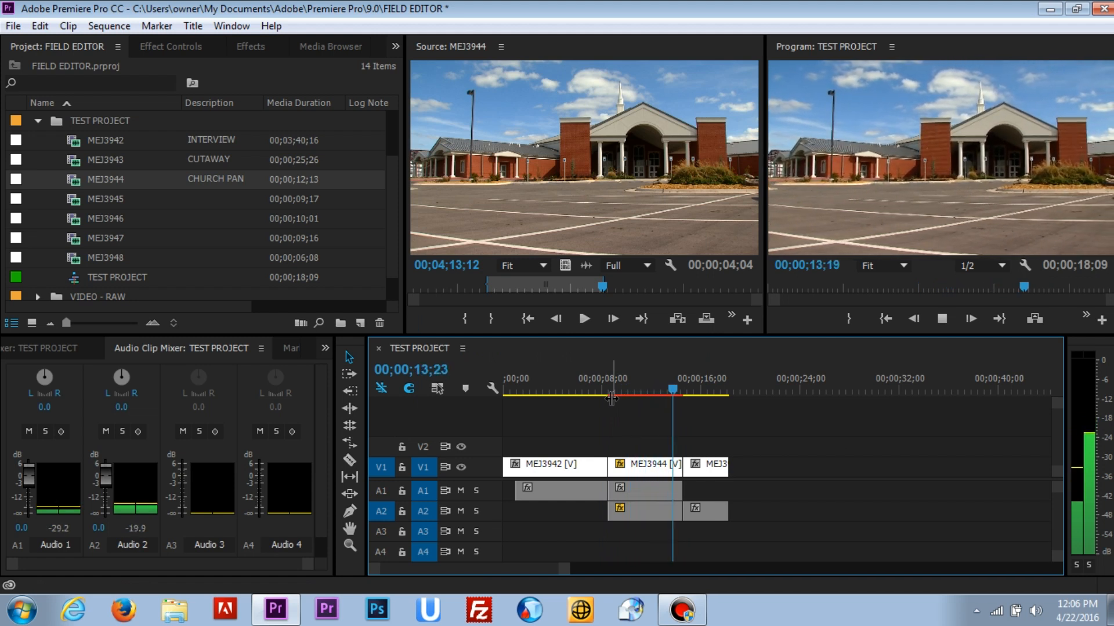
key("space")
key("x")
key("semicolon")
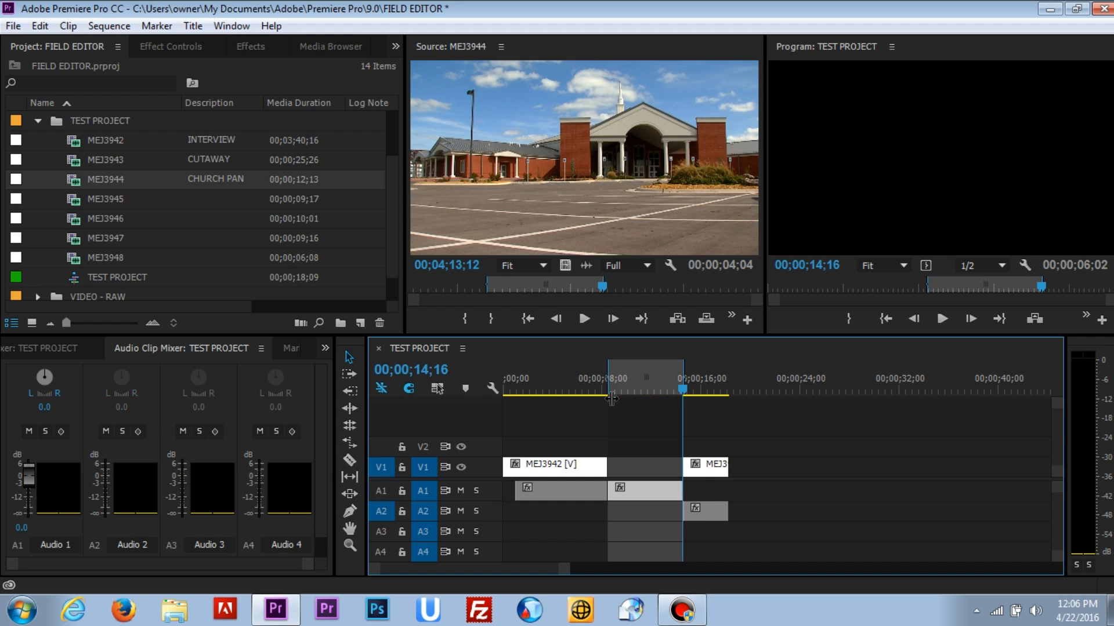
Step: Overwrite into the gap with MEJ3944 using Ignore Sequence Out Point, and mark the remaining gap from 00;00;12;19 to 00;00;14;16
key("period")
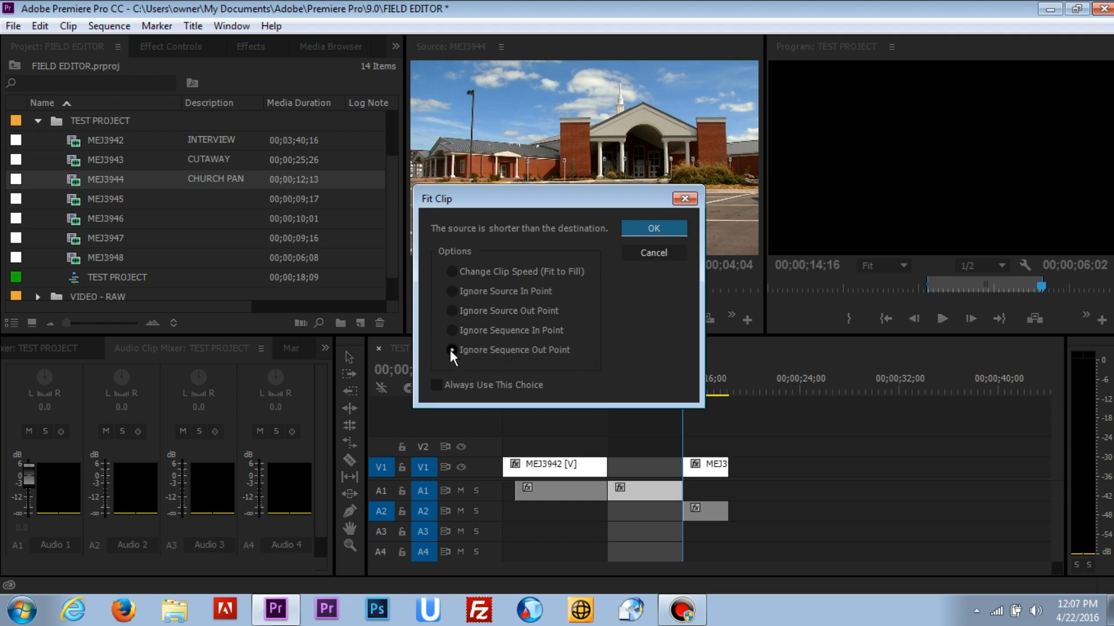
left_click(628, 234)
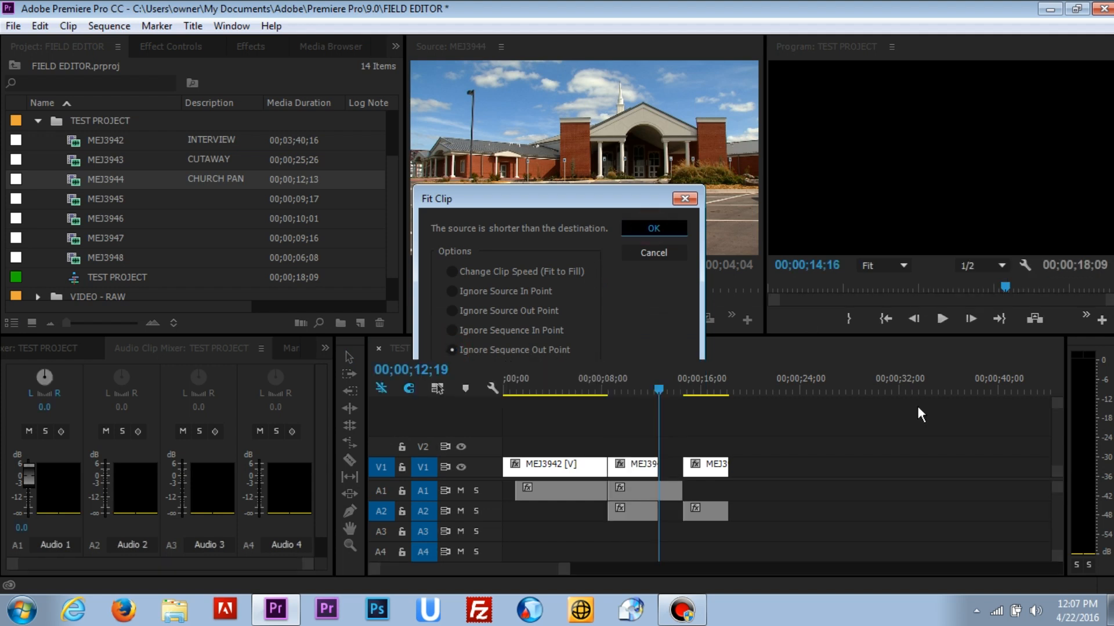
left_click_drag(628, 386, 660, 384)
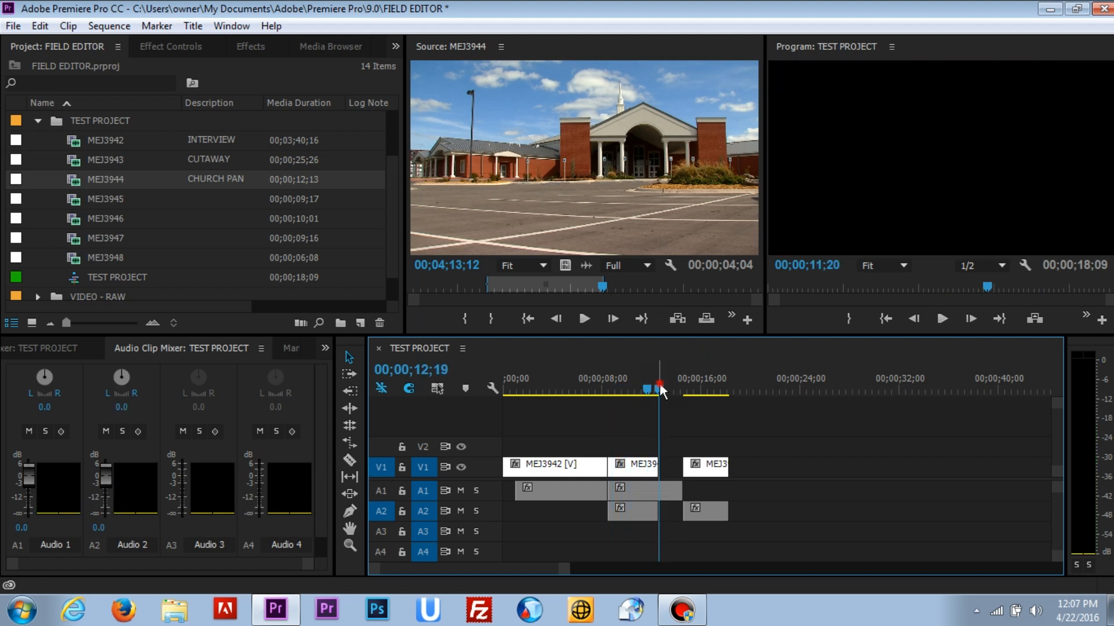
key("i")
left_click(687, 384)
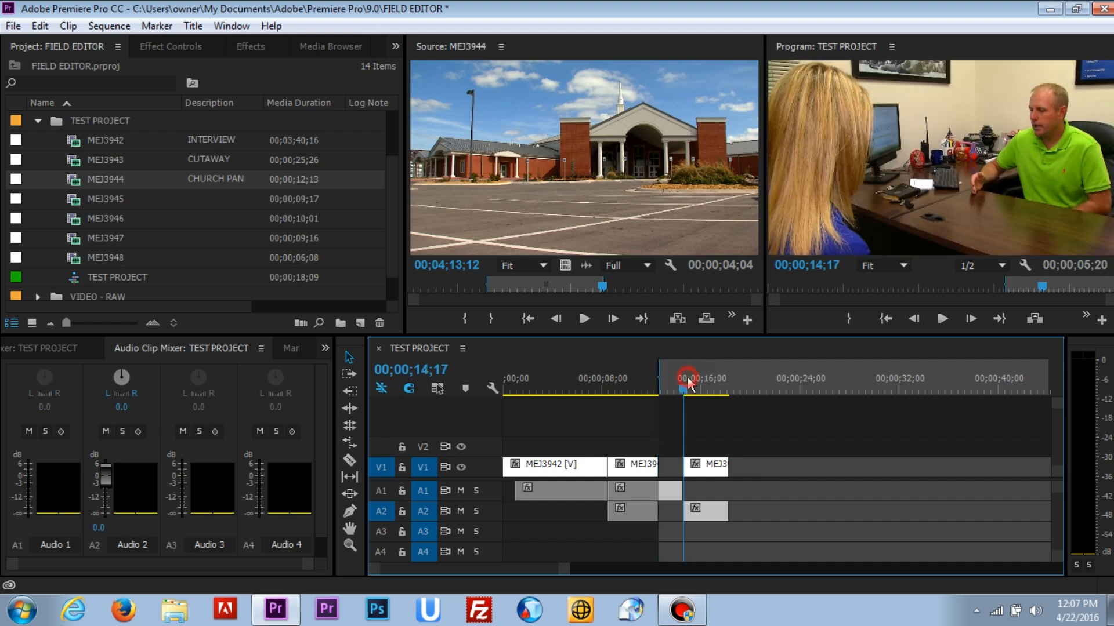
key("o")
key("Left")
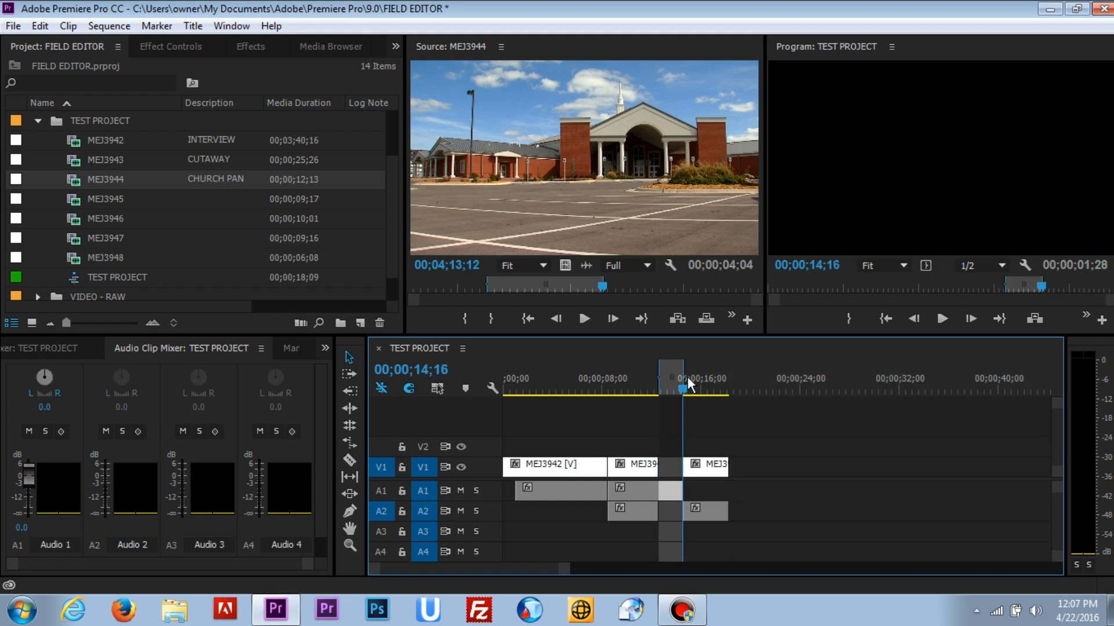
Step: Load MEJ3945 with a source In point at 00;04;20;27, and overwrite it into the marked remaining gap on V1 and A2
double_click(79, 200)
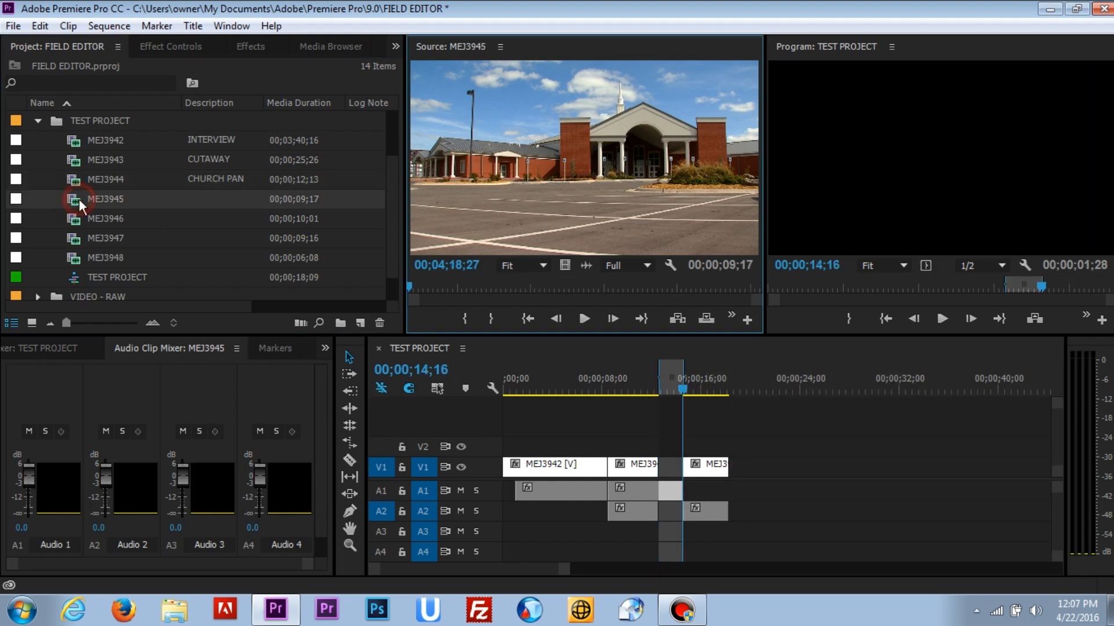
left_click(465, 285)
left_click_drag(472, 286, 482, 286)
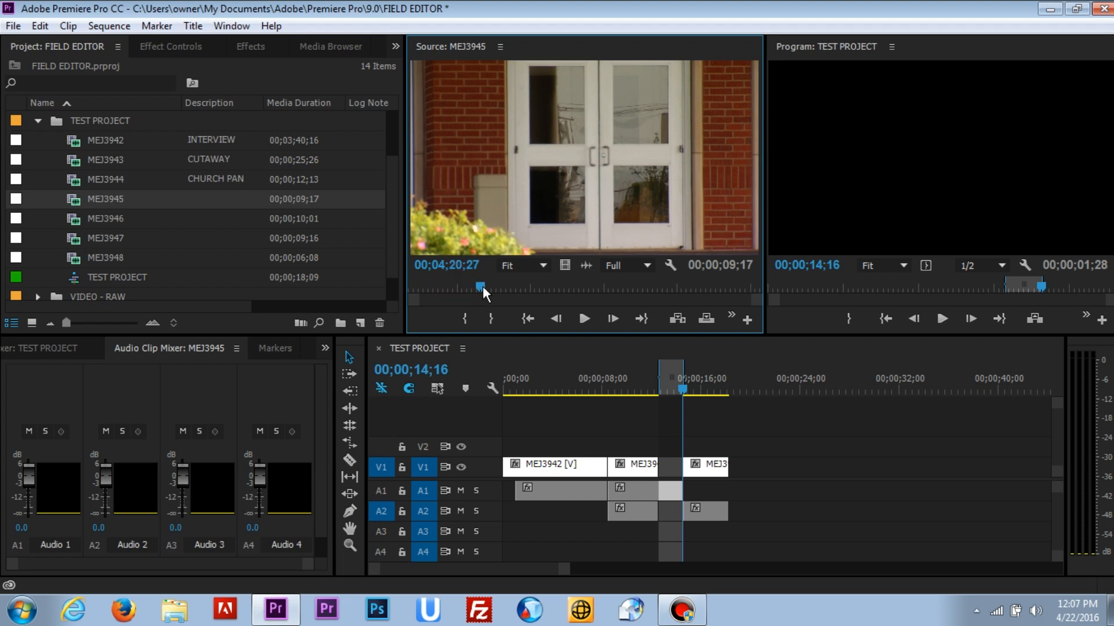
key("space")
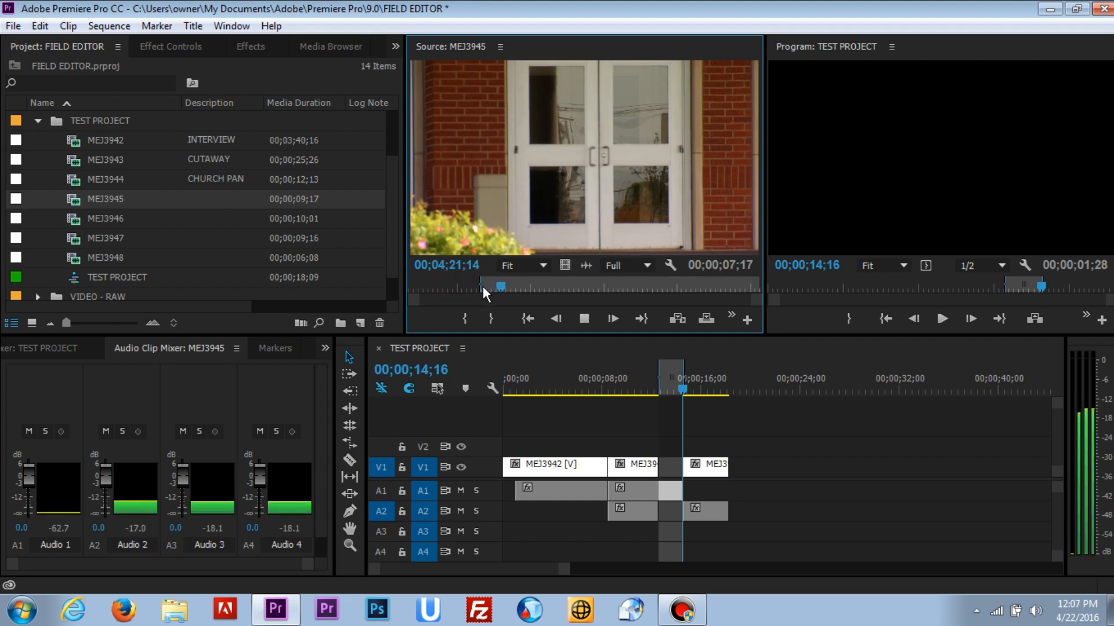
key("space")
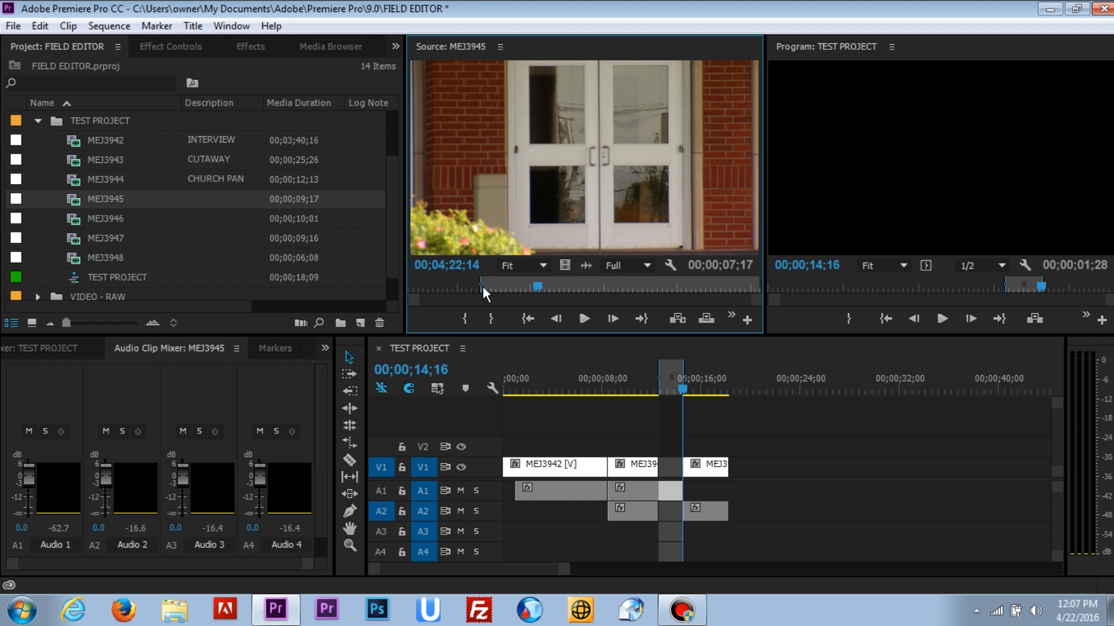
key("period")
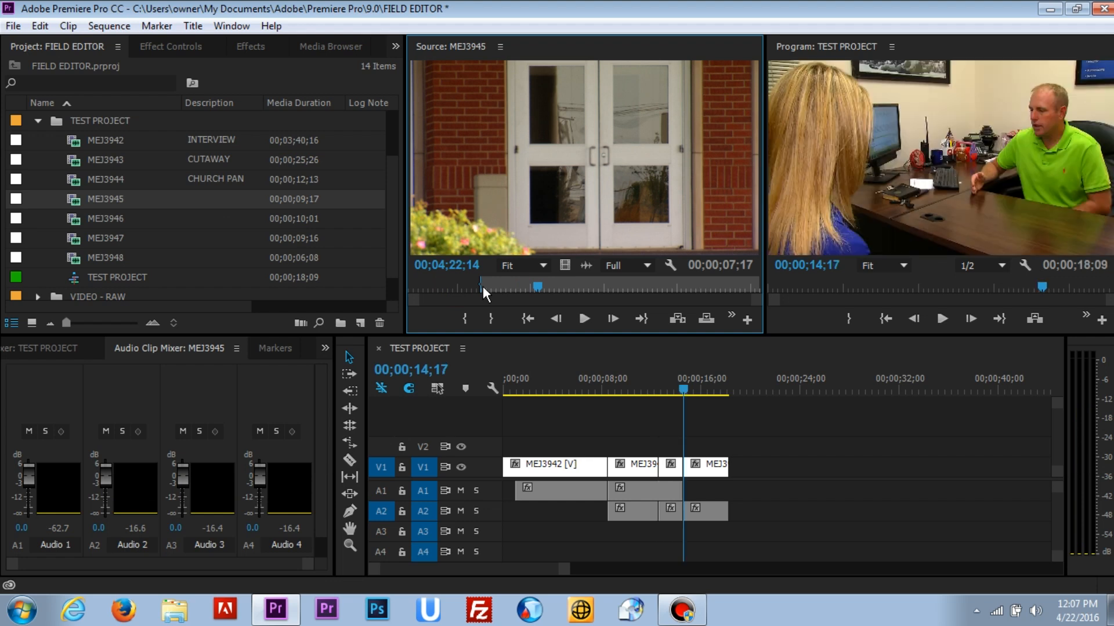
Step: Scrub through the filled gap and play back part of the opening interview clip to review the sequence
left_click_drag(613, 384, 701, 400)
left_click(592, 385)
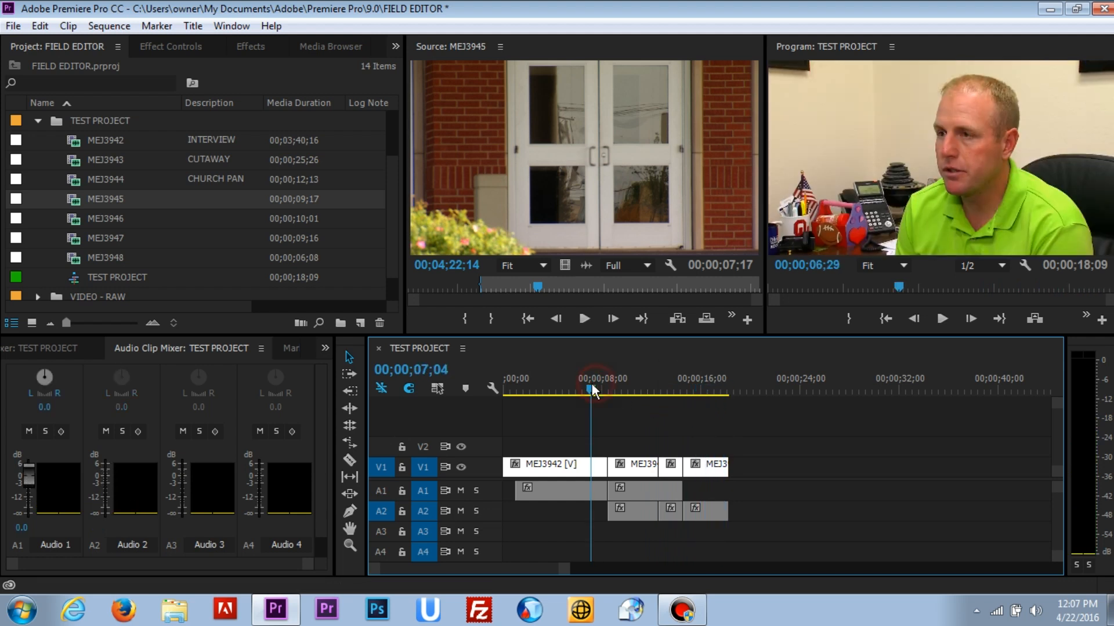
left_click_drag(582, 384, 572, 381)
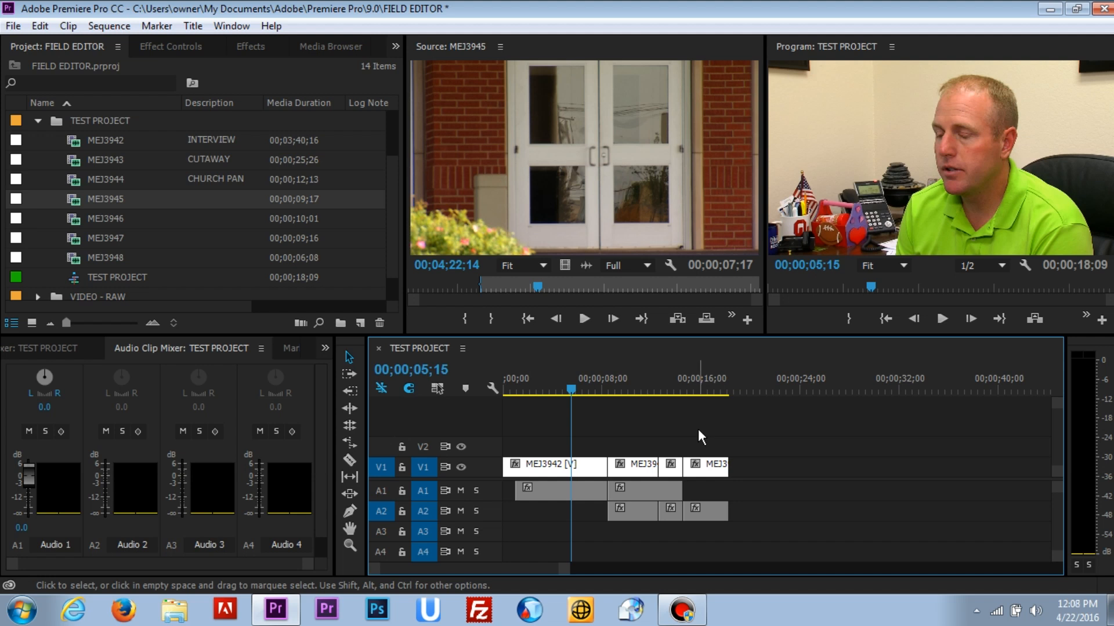
left_click_drag(566, 384, 533, 398)
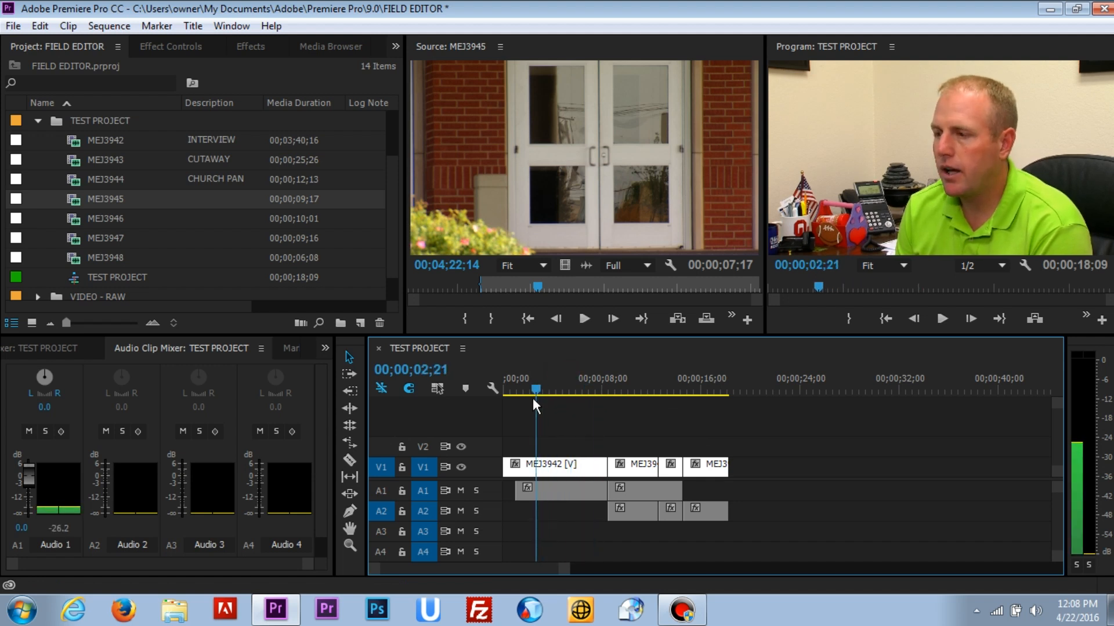
key("space")
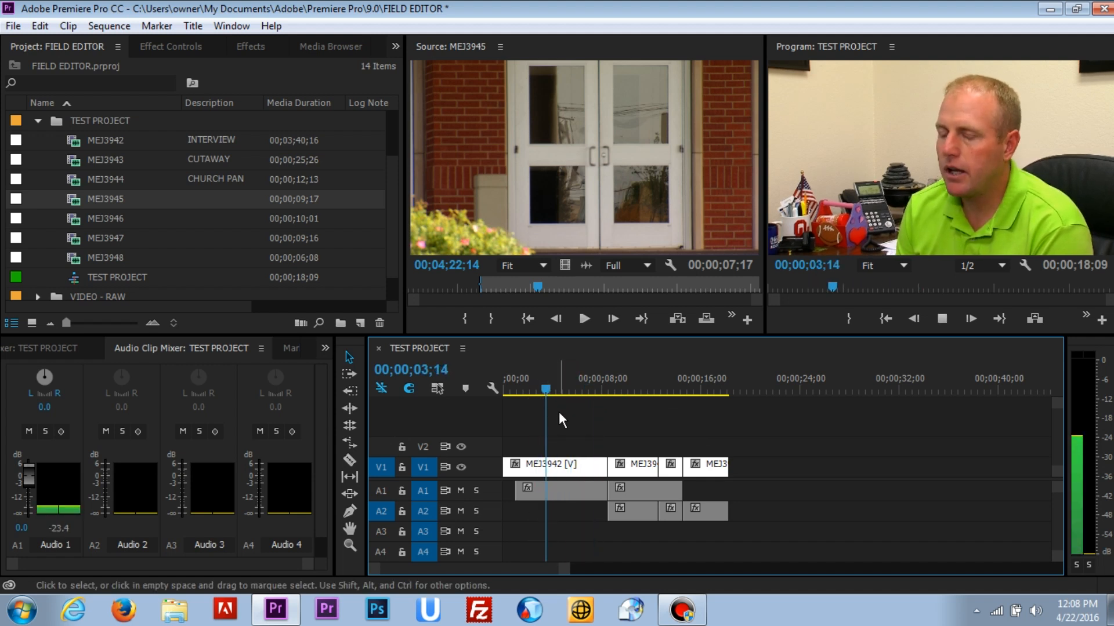
key("space")
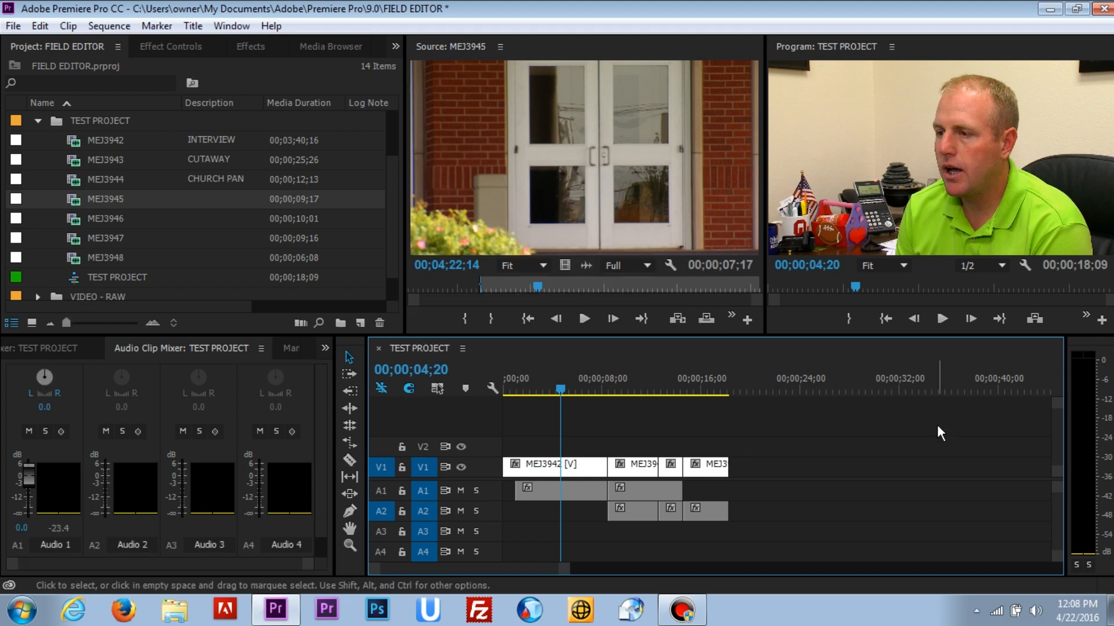
Step: Raise the opening interview clip's A1 volume to 6.0 dB in the Audio Clip Mixer and play part of it back
mouse_move(554, 390)
left_mouse_down()
mouse_move(539, 392)
mouse_move(561, 391)
left_mouse_up()
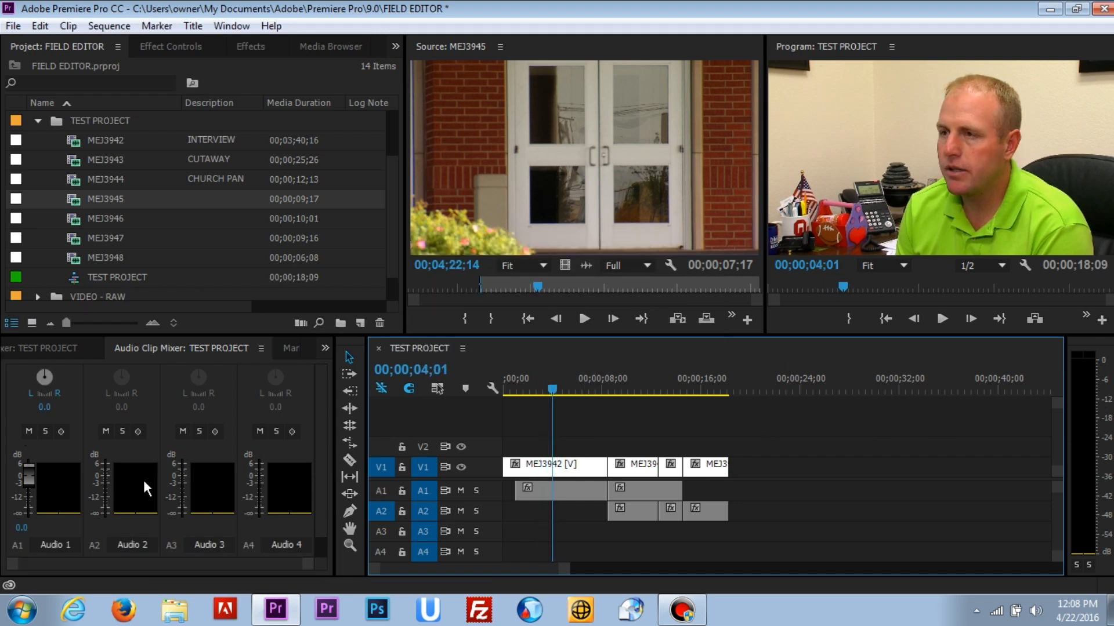
left_click(150, 351)
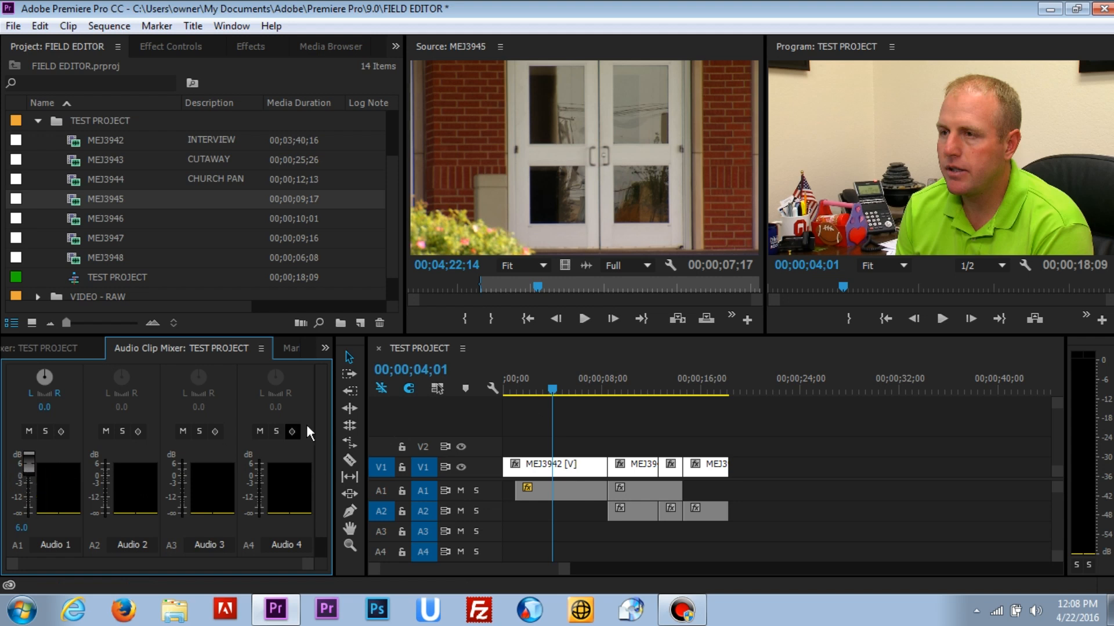
left_click_drag(517, 384, 530, 381)
key("space")
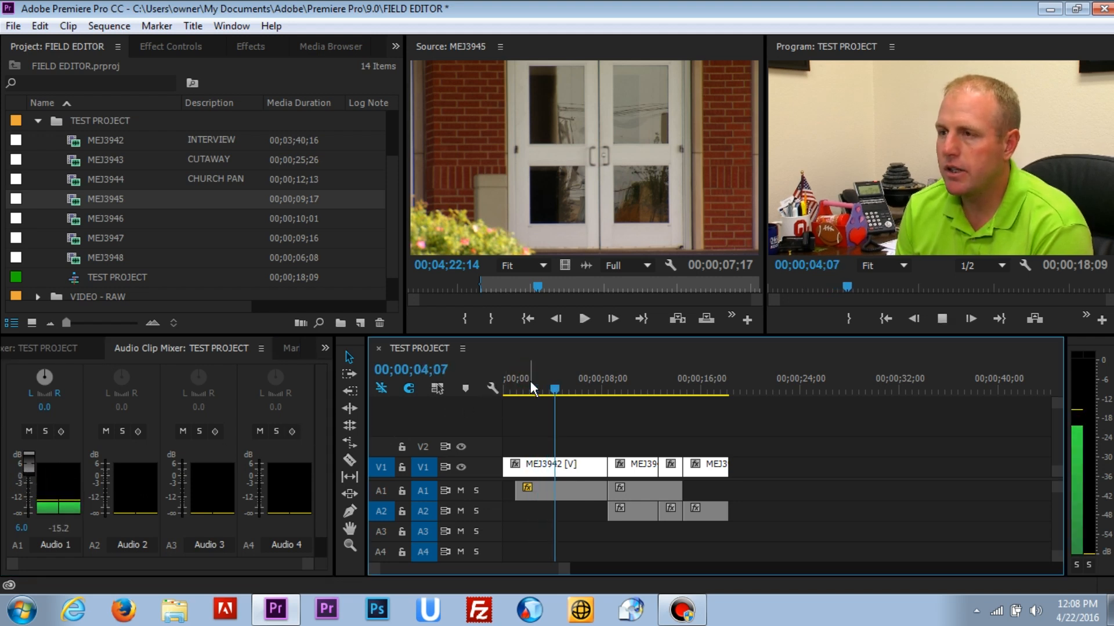
key("space")
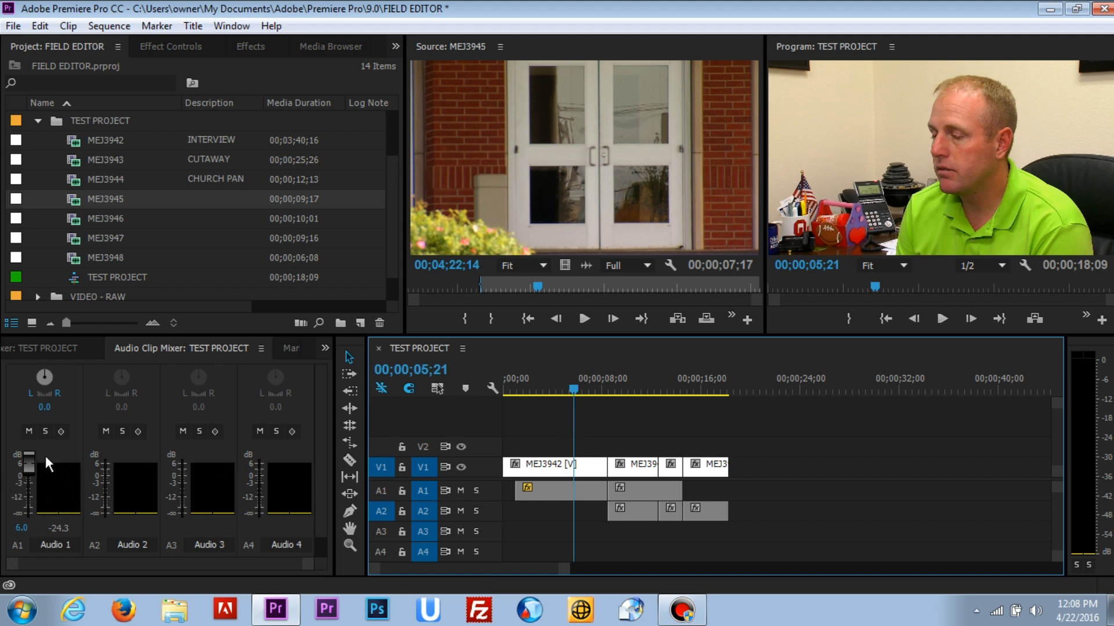
Step: Apply a Set Gain adjustment to the opening interview clip's audio on A1 and play part of it back
left_click(552, 491)
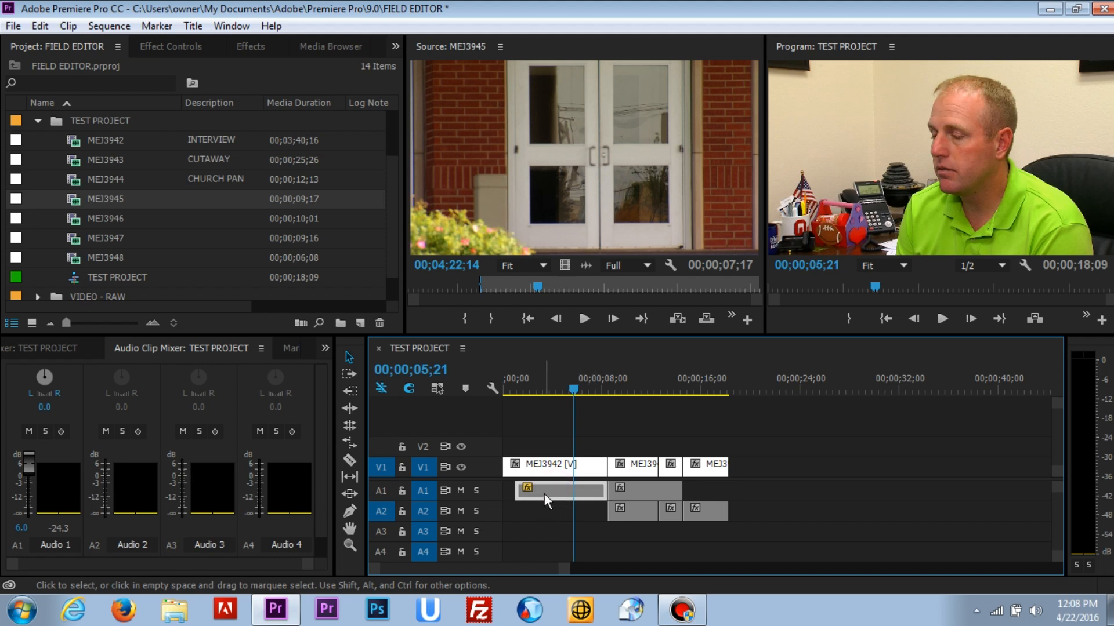
right_click(544, 494)
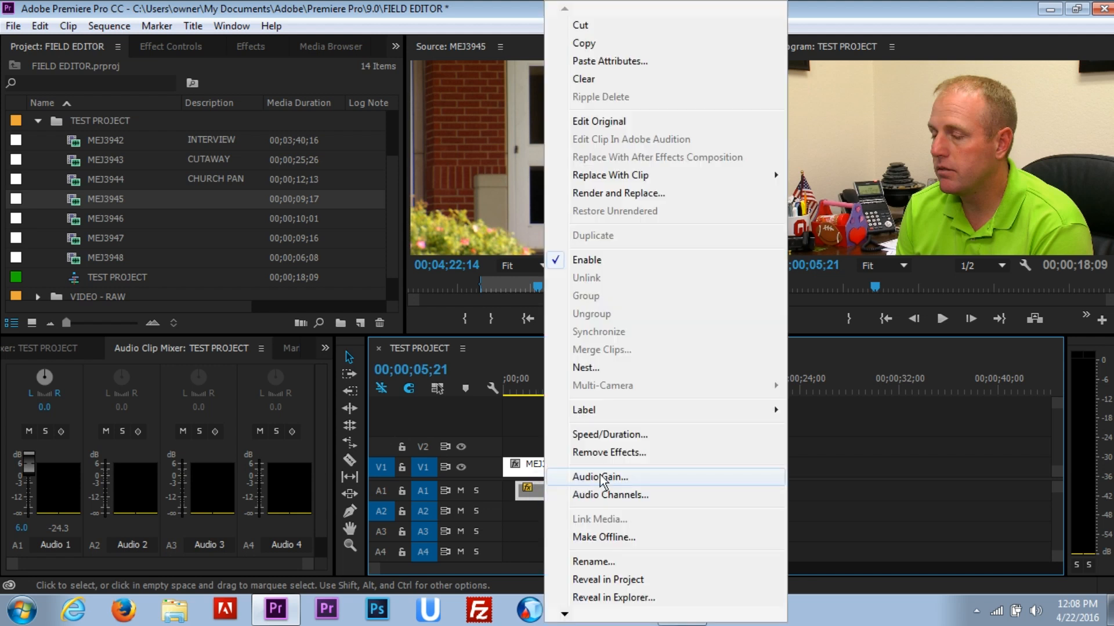
left_click(603, 482)
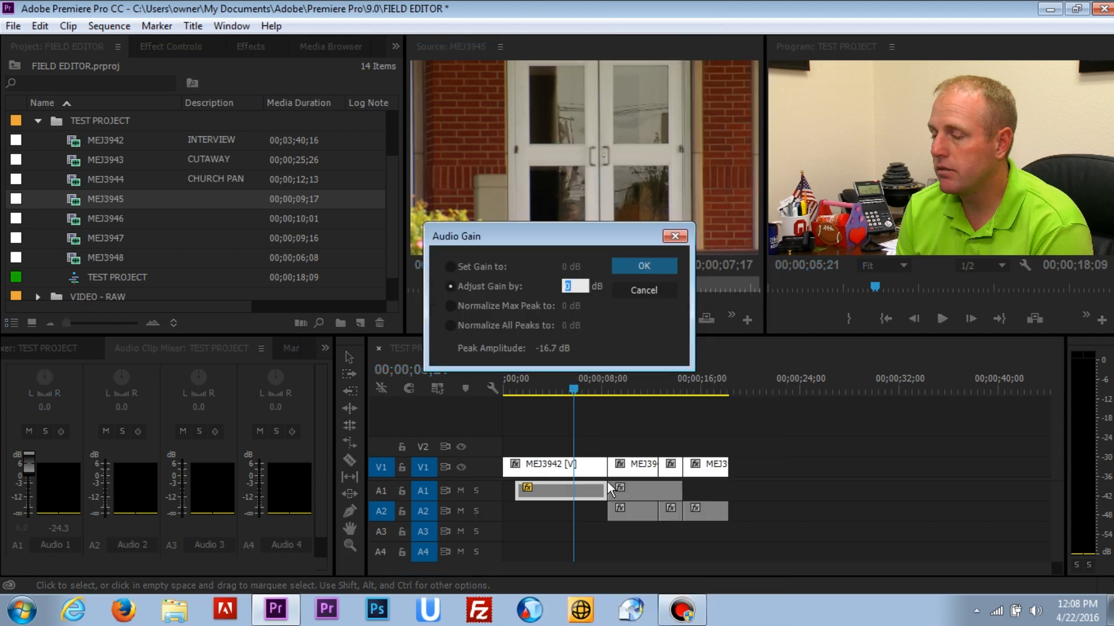
left_click(450, 266)
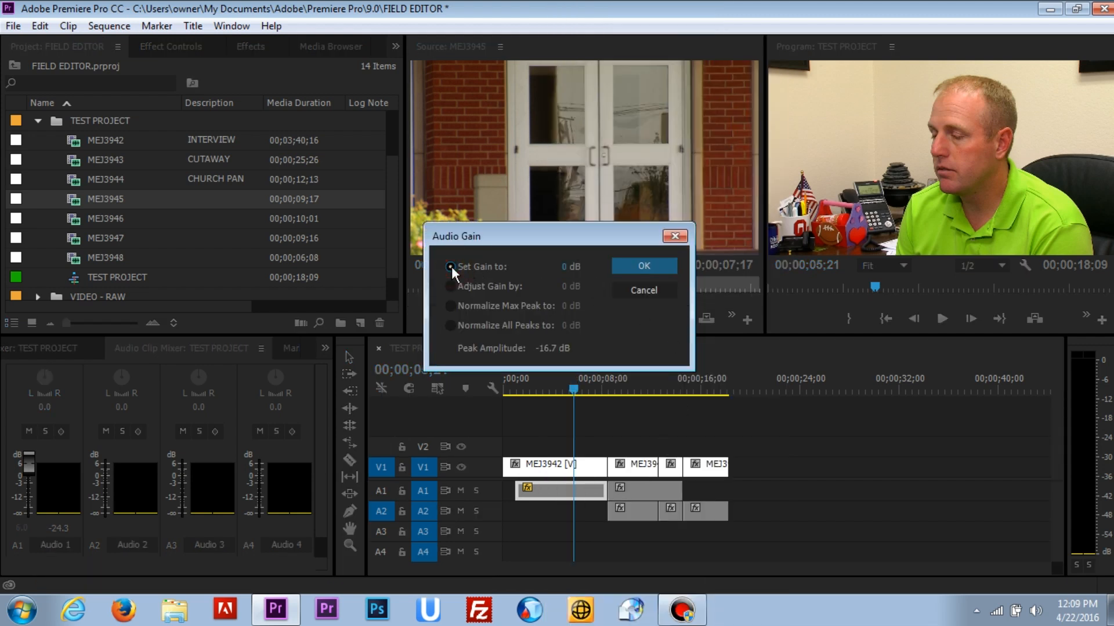
left_click(567, 268)
key("Return")
left_click_drag(537, 390, 529, 385)
key("space")
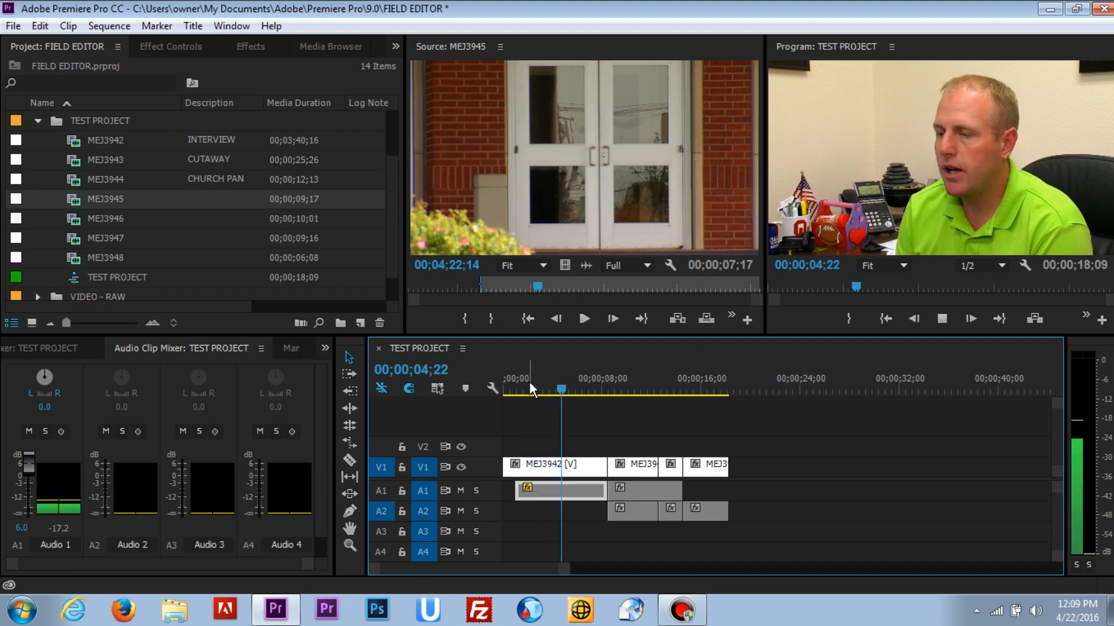
key("space")
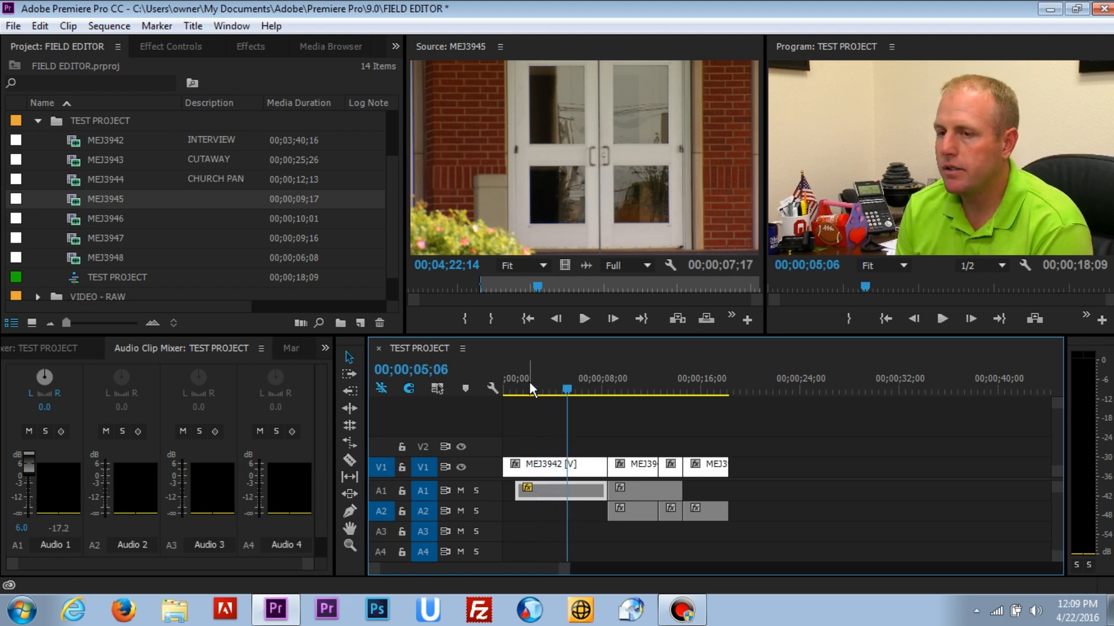
Step: Play the start of the church pan section and raise the second A1 interview clip's volume to 6.0 dB
mouse_move(595, 387)
left_mouse_down()
mouse_move(625, 387)
mouse_move(612, 390)
left_mouse_up()
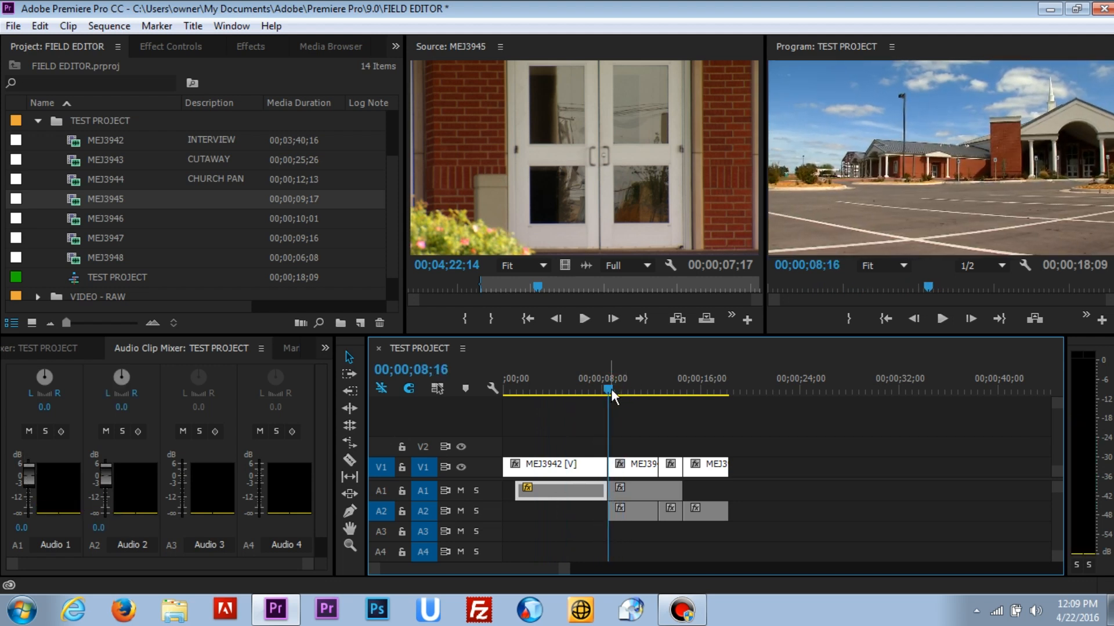
key("space")
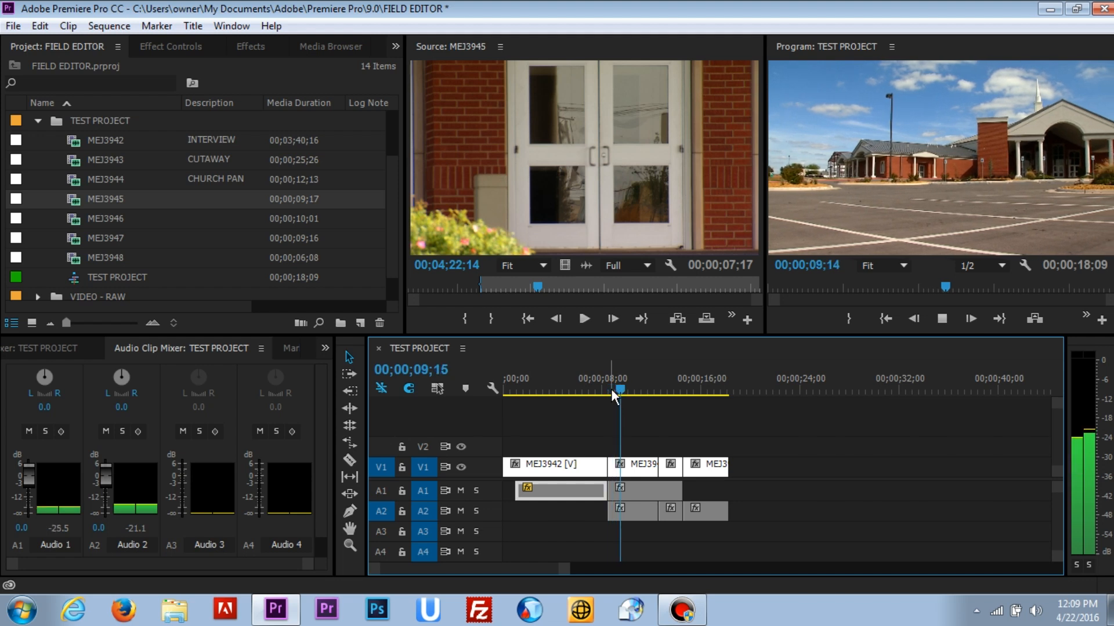
key("space")
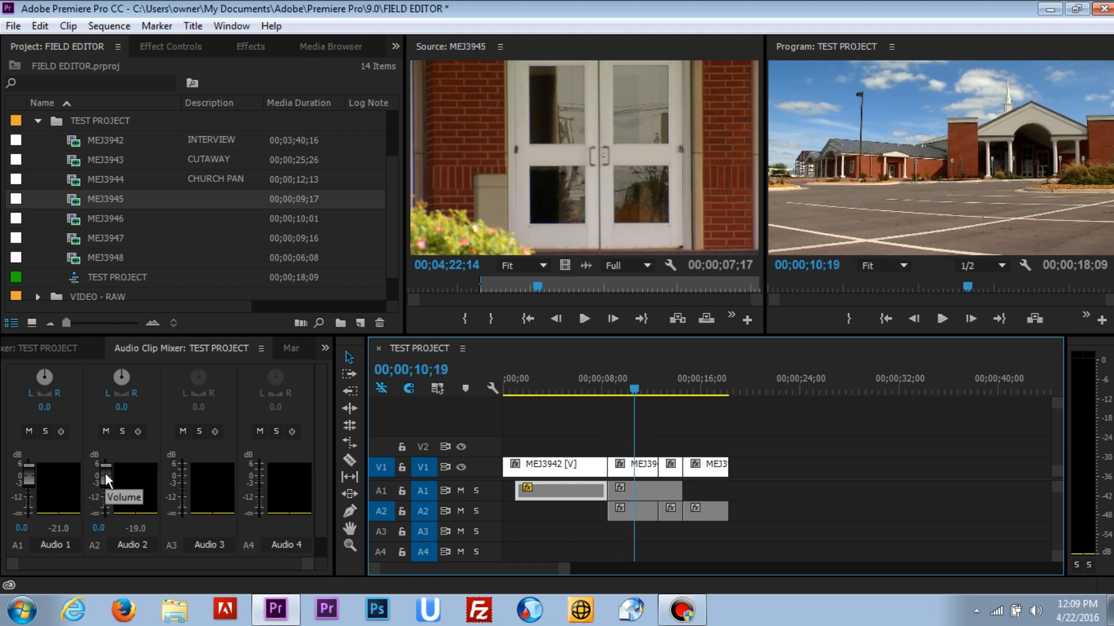
left_click(29, 479)
left_click_drag(29, 485, 29, 457)
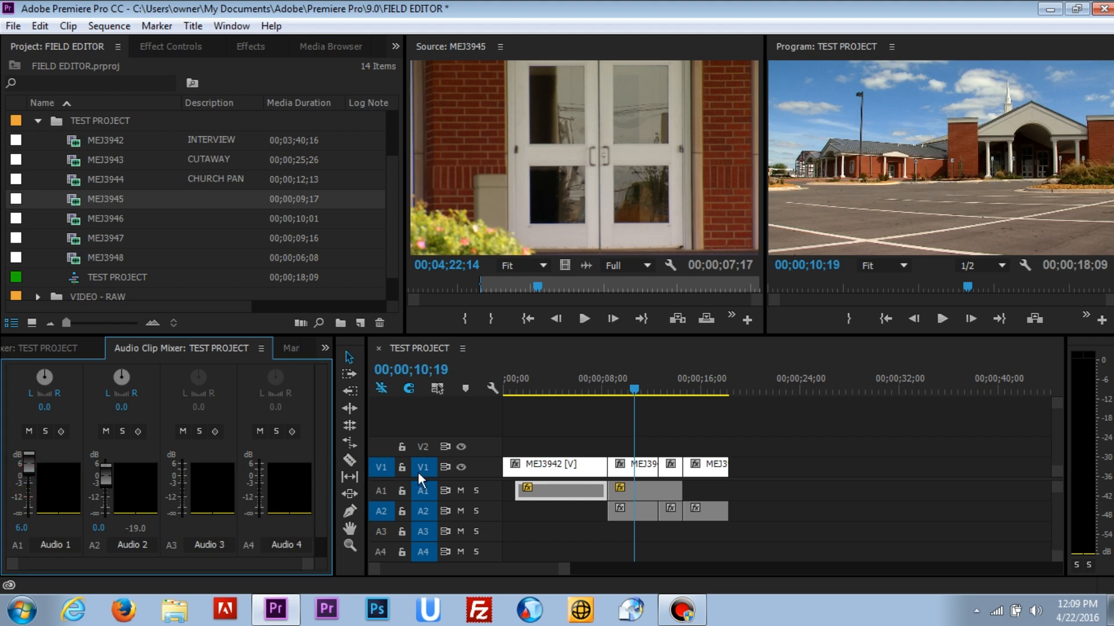
Step: Set the second A1 interview clip's audio gain to 3 dB and play across the cut into the church pan
left_click(626, 492)
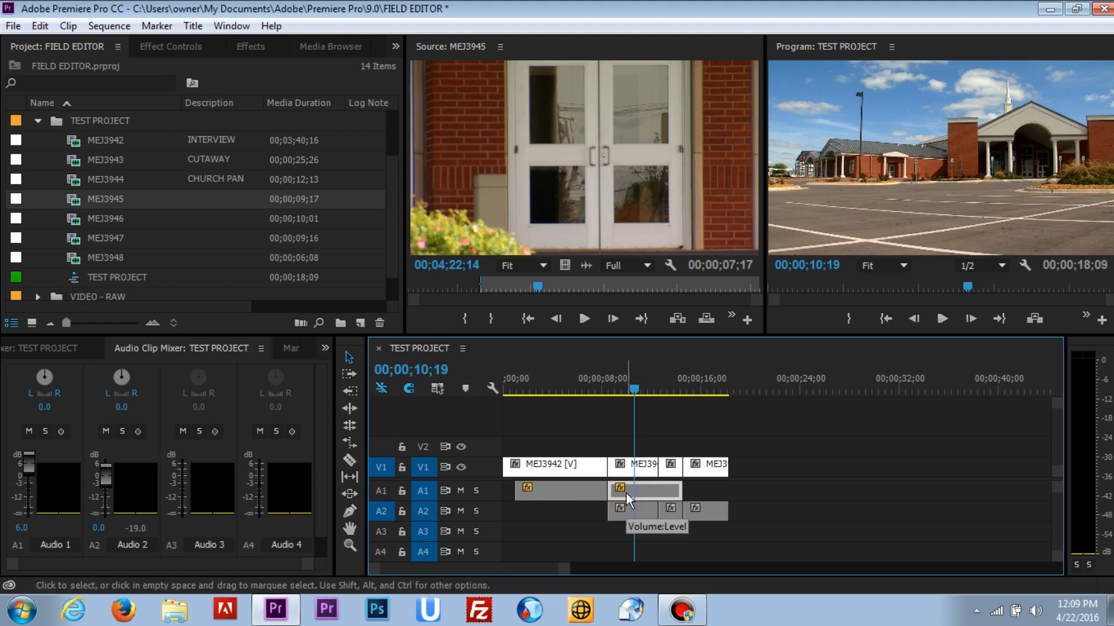
right_click(626, 492)
right_click(652, 488)
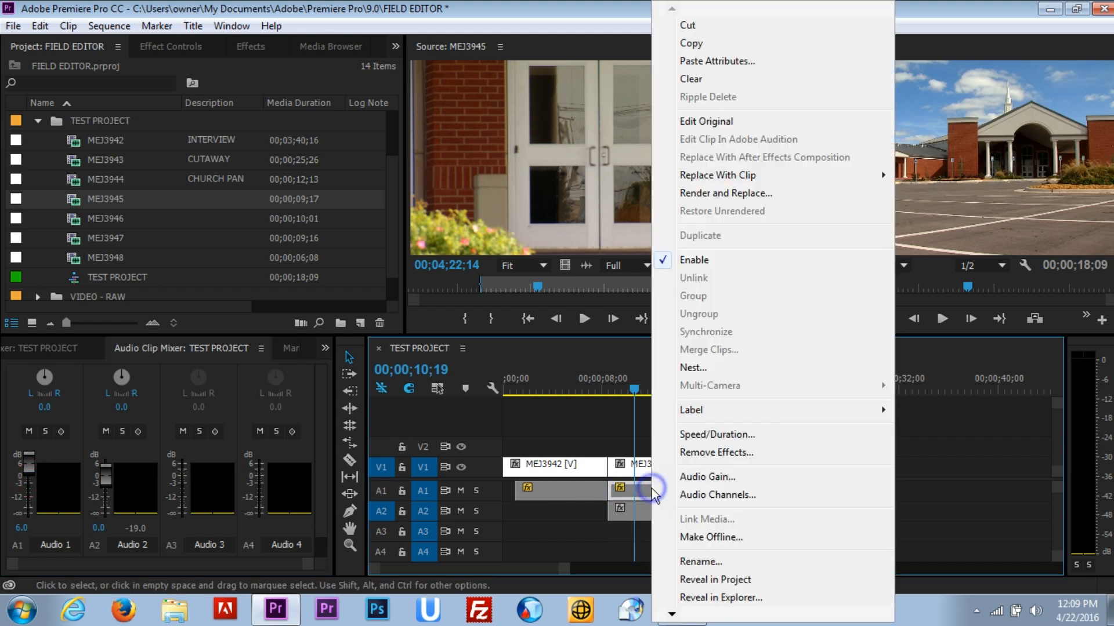
left_click(696, 475)
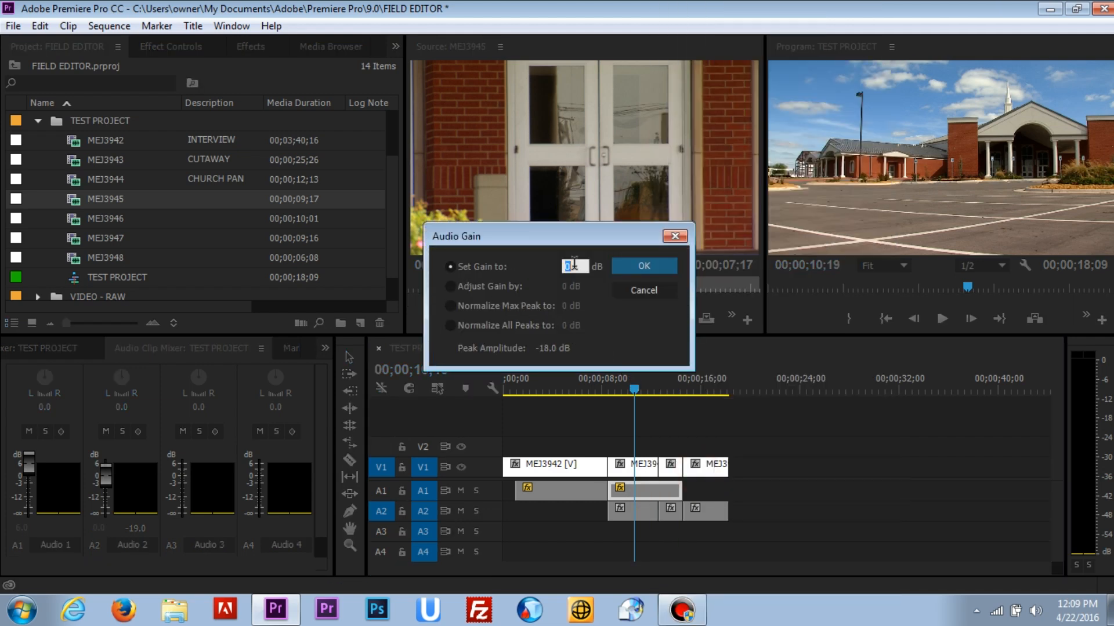
type("3")
key("Return")
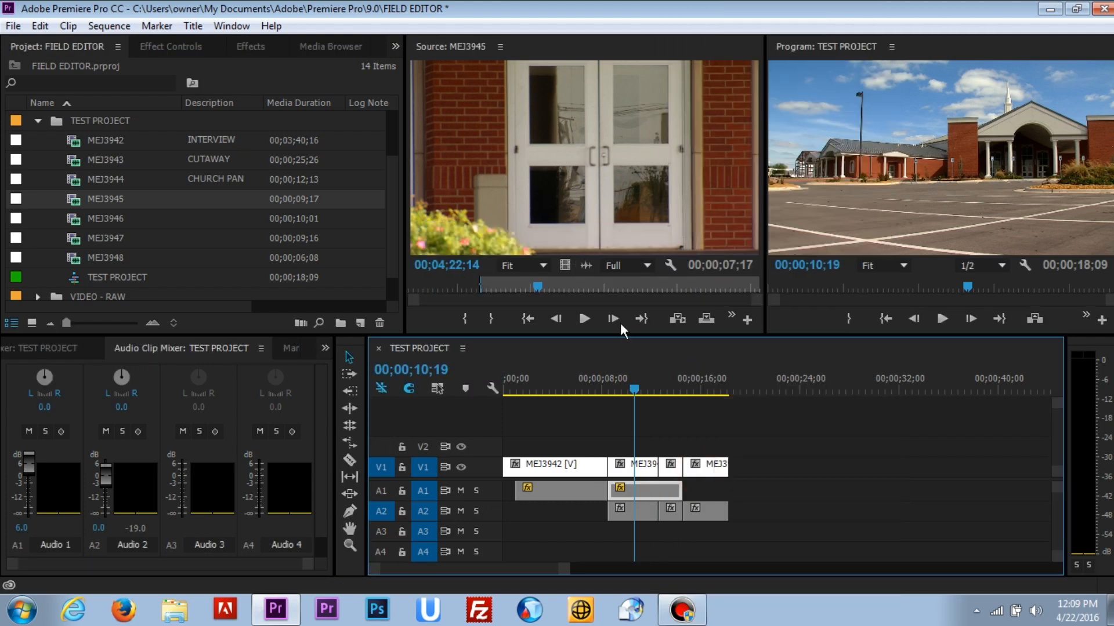
left_click(591, 381)
left_click(628, 407)
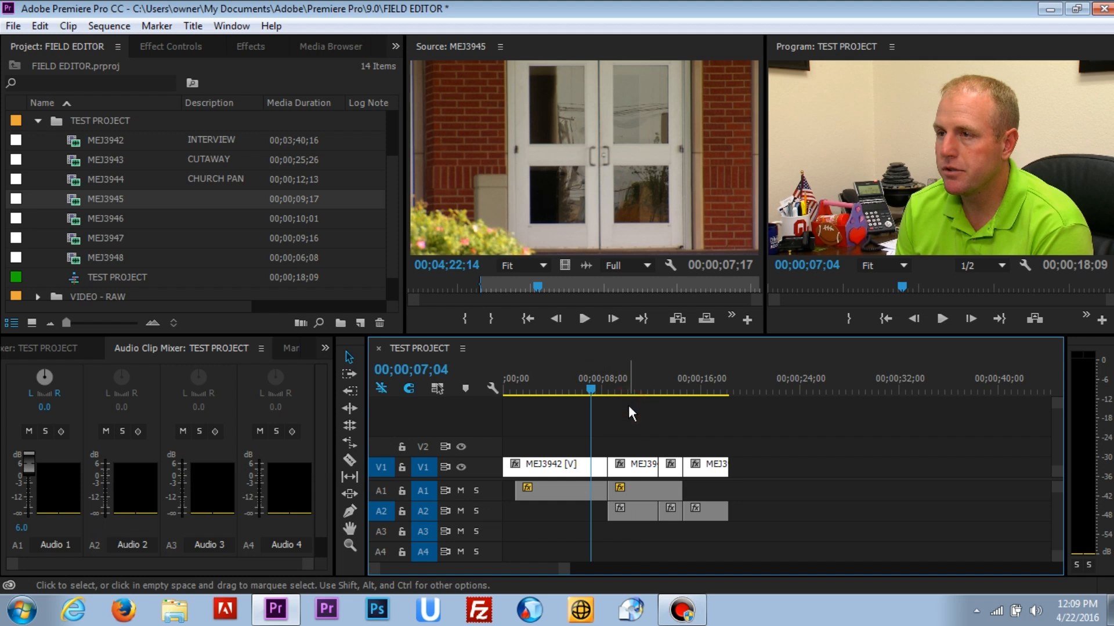
key("space")
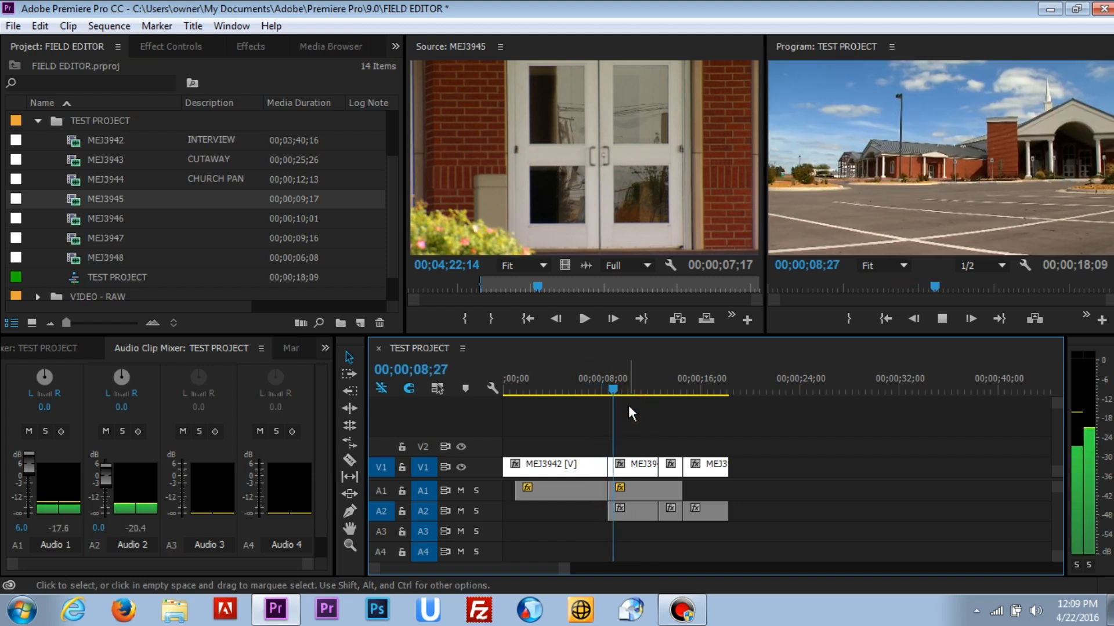
key("space")
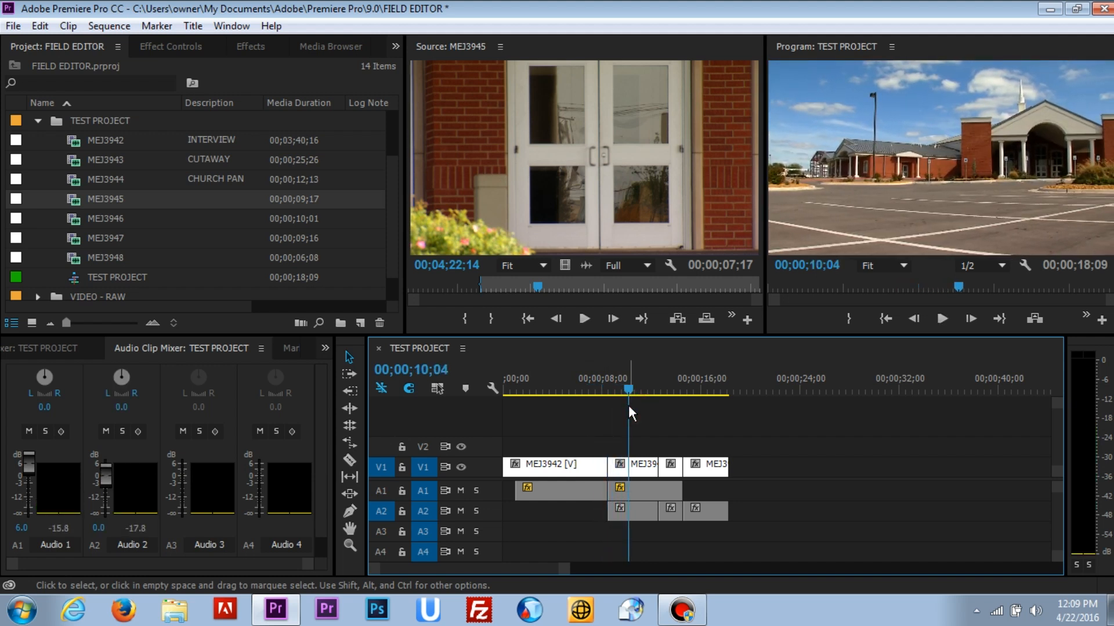
Step: Lower the church pan clip's A2 volume to about -22.5 dB, checking the mix under the interview by playback
left_click_drag(106, 478, 108, 484)
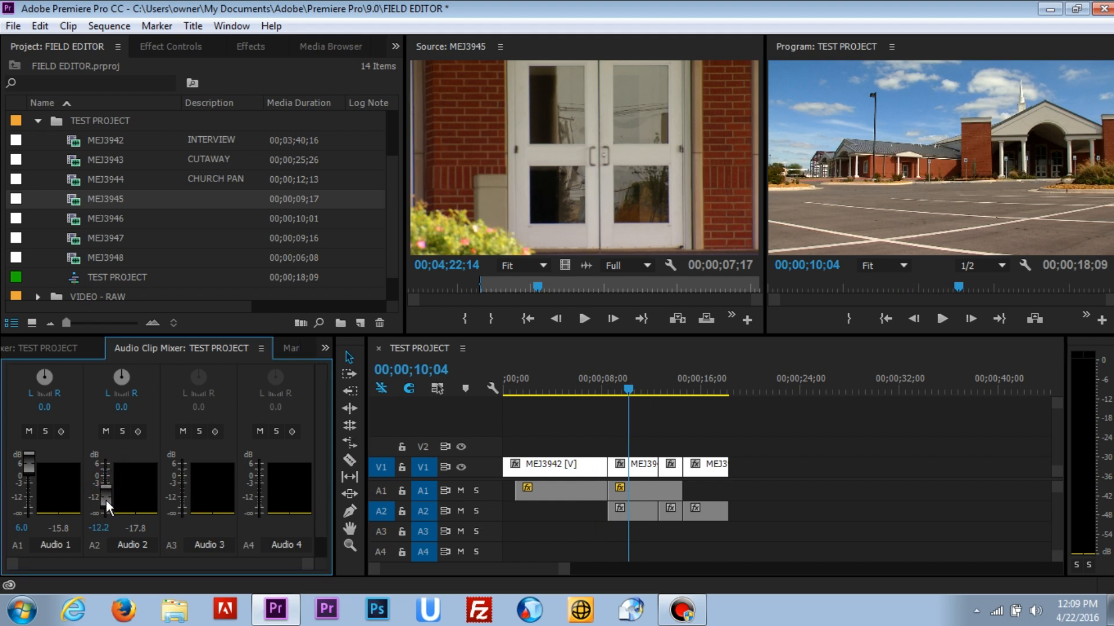
left_click(601, 384)
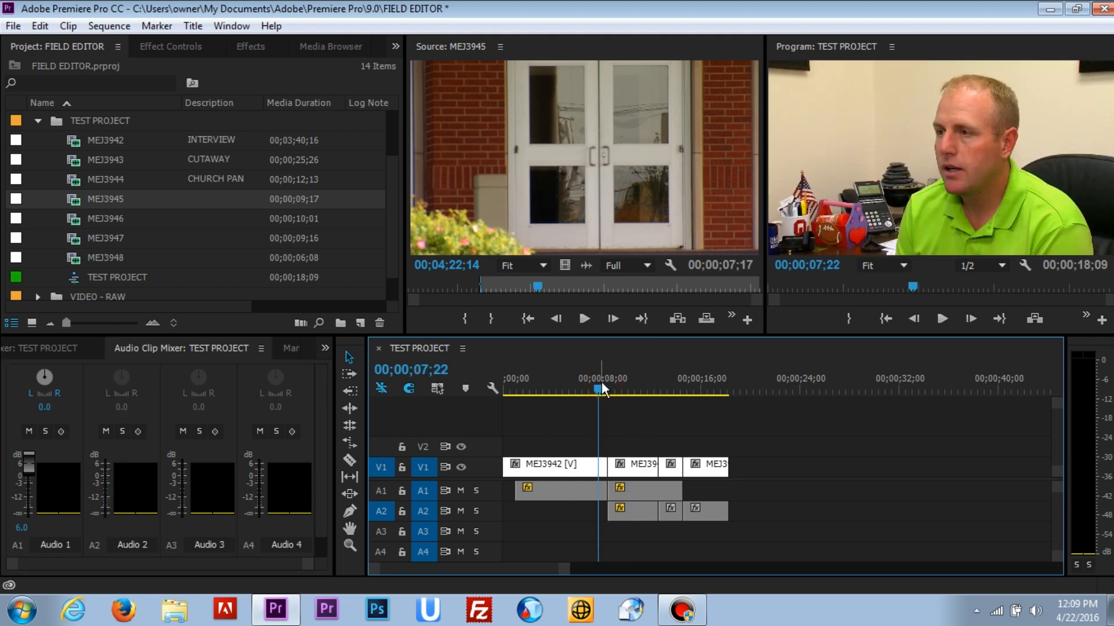
key("space")
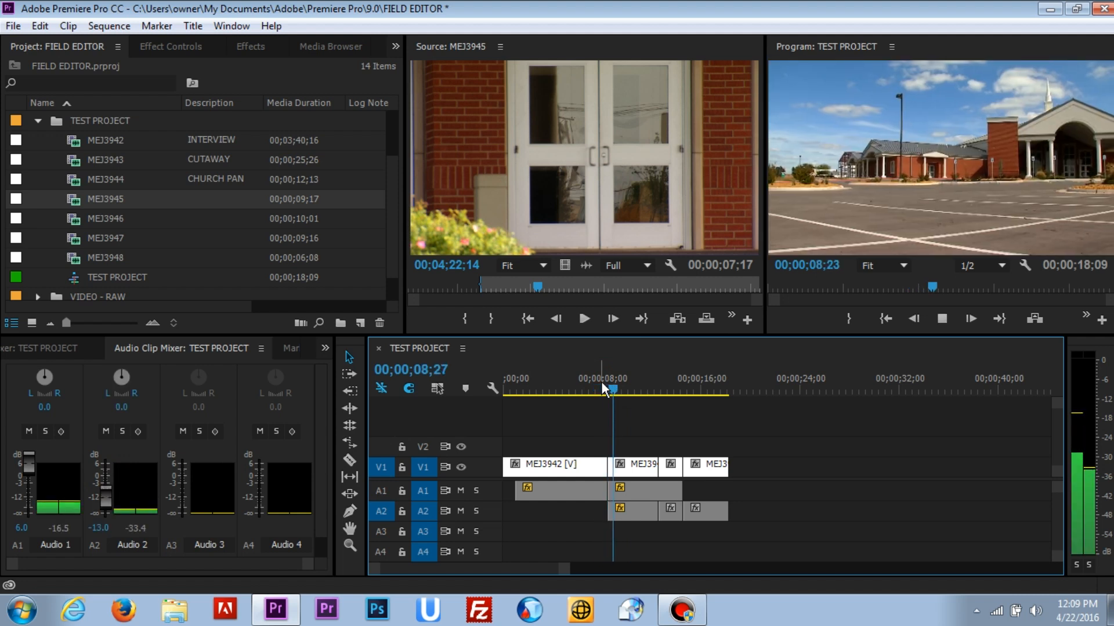
key("space")
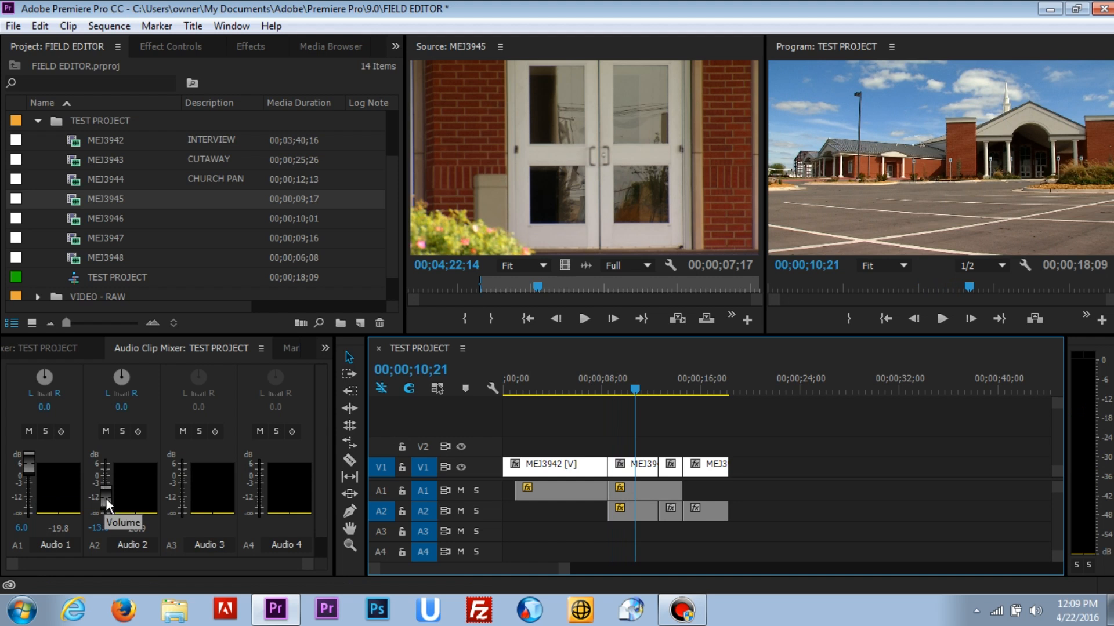
left_click_drag(106, 498, 106, 506)
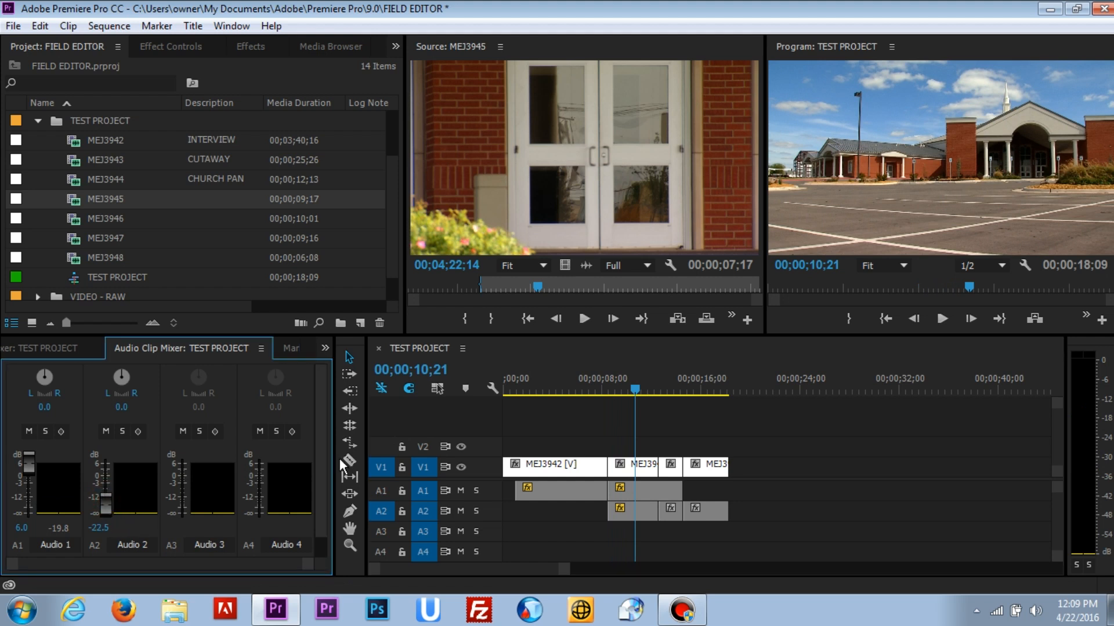
left_click(597, 385)
key("space")
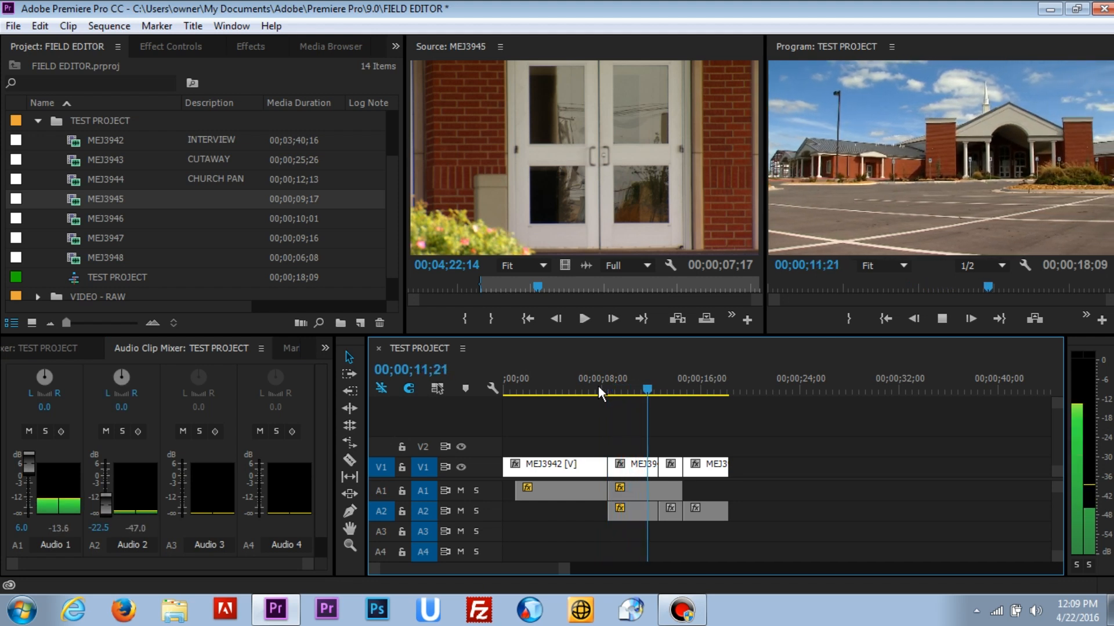
key("space")
Step: Set the MEJ3945 door clip's A2 volume to -22 dB and play across the cut into it
left_click_drag(651, 391, 671, 388)
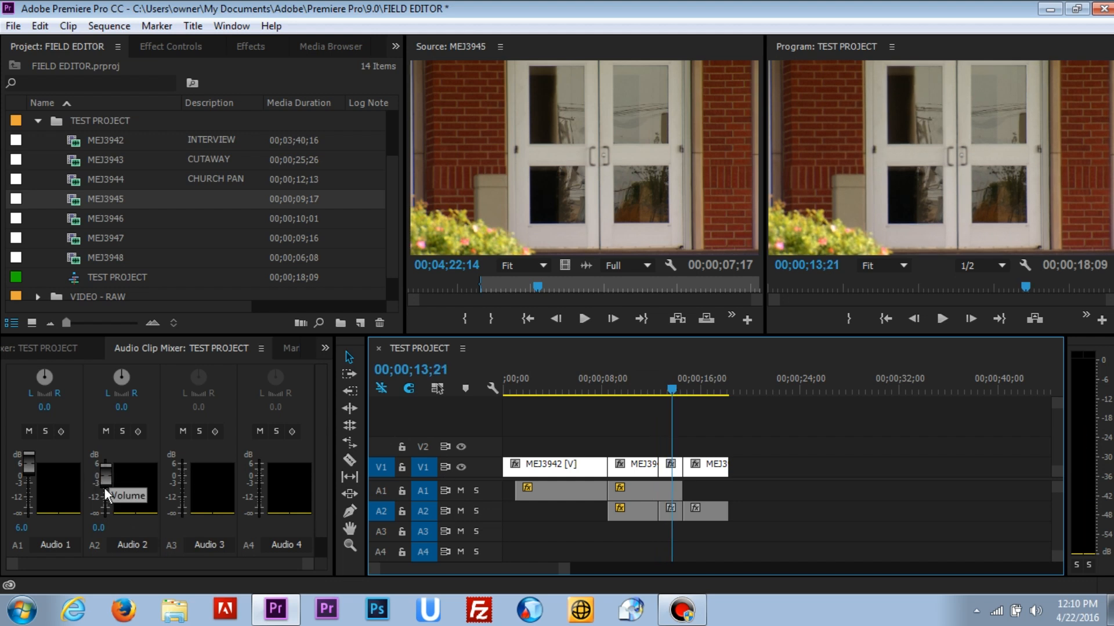
left_click(99, 527)
type("-22")
key("Return")
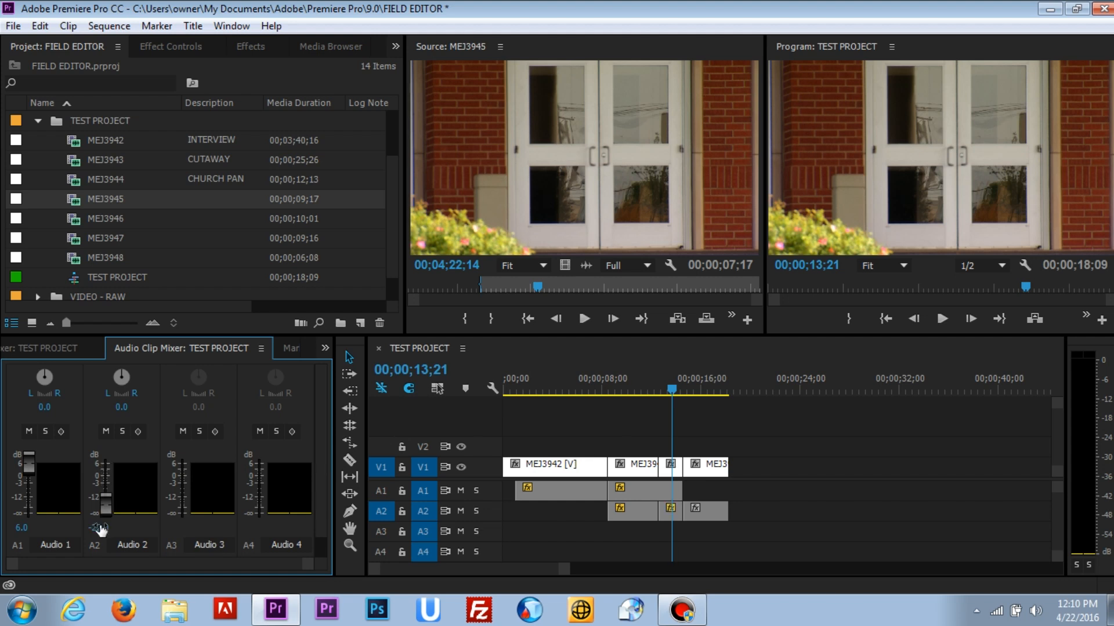
left_click(652, 385)
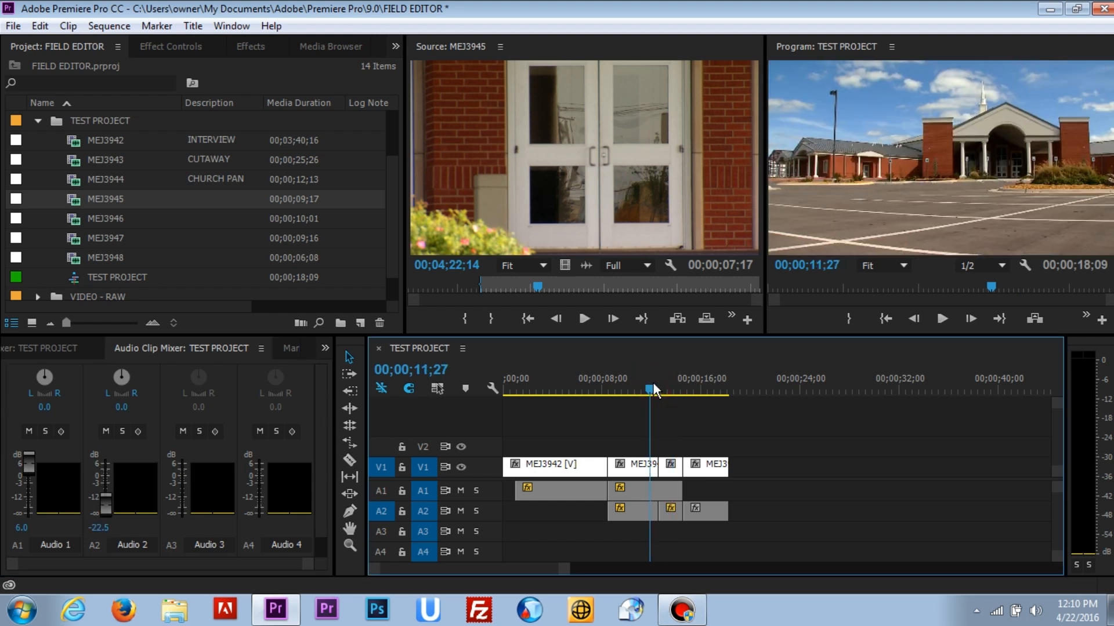
key("space")
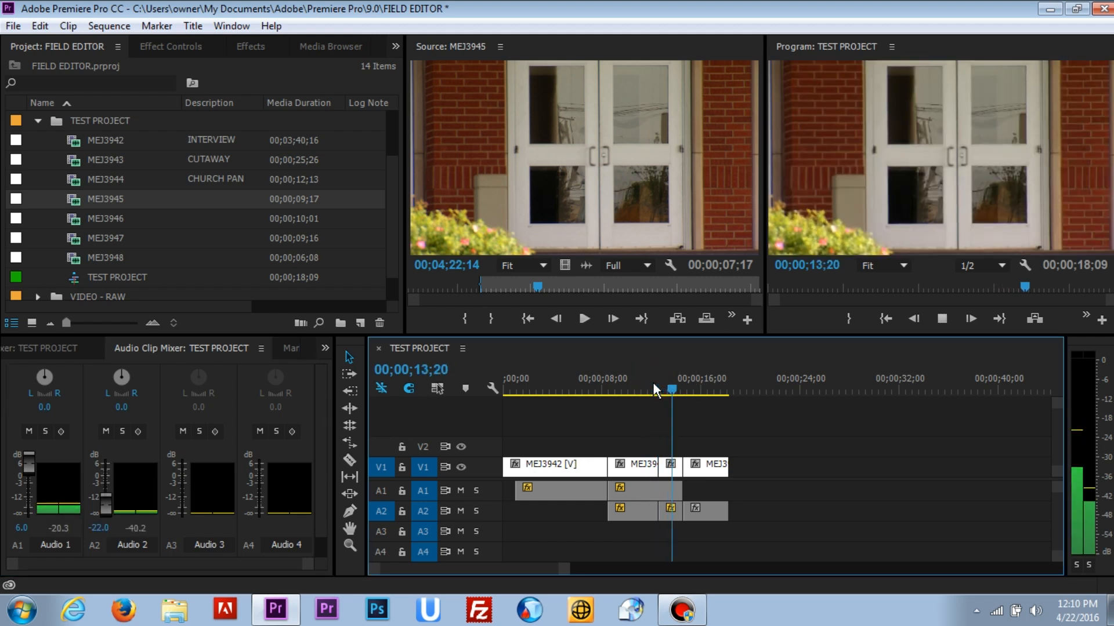
key("space")
left_click(691, 388)
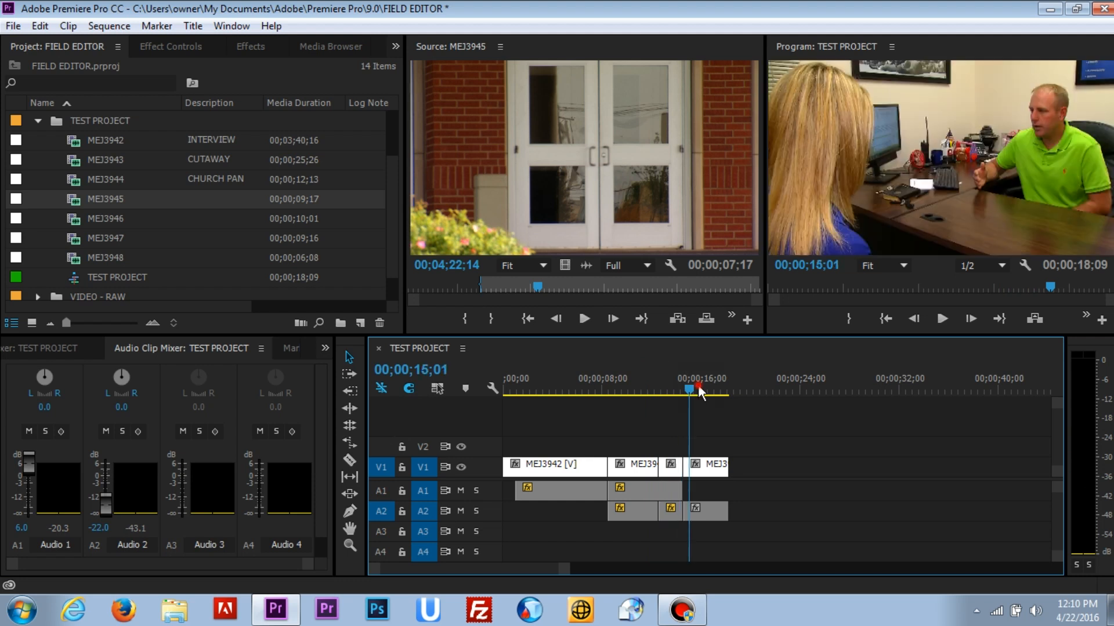
left_click(575, 387)
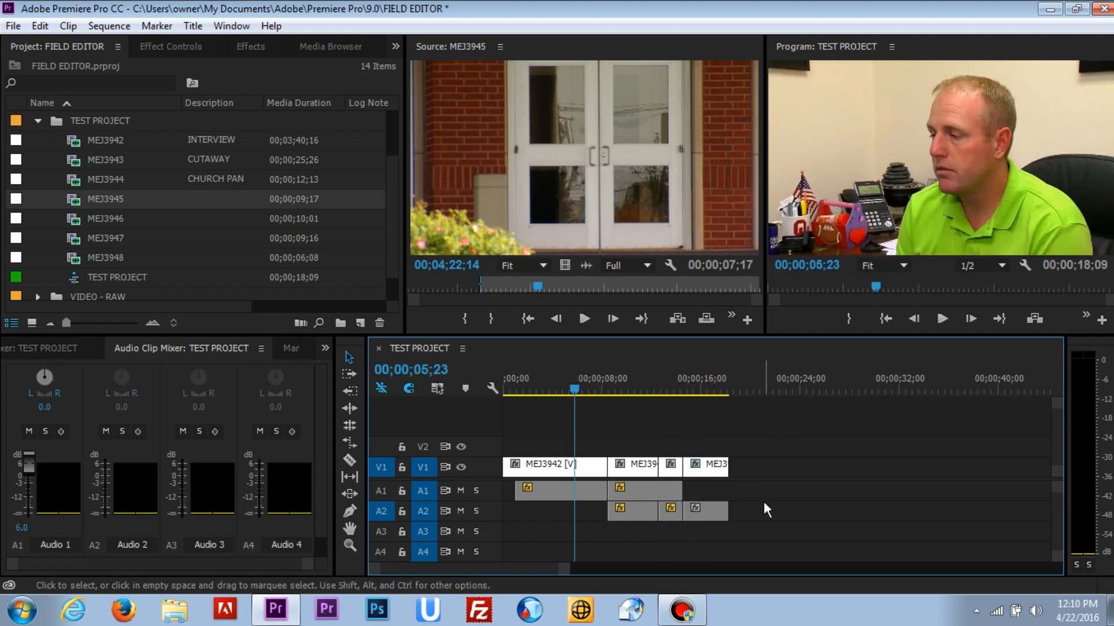
left_click(544, 387)
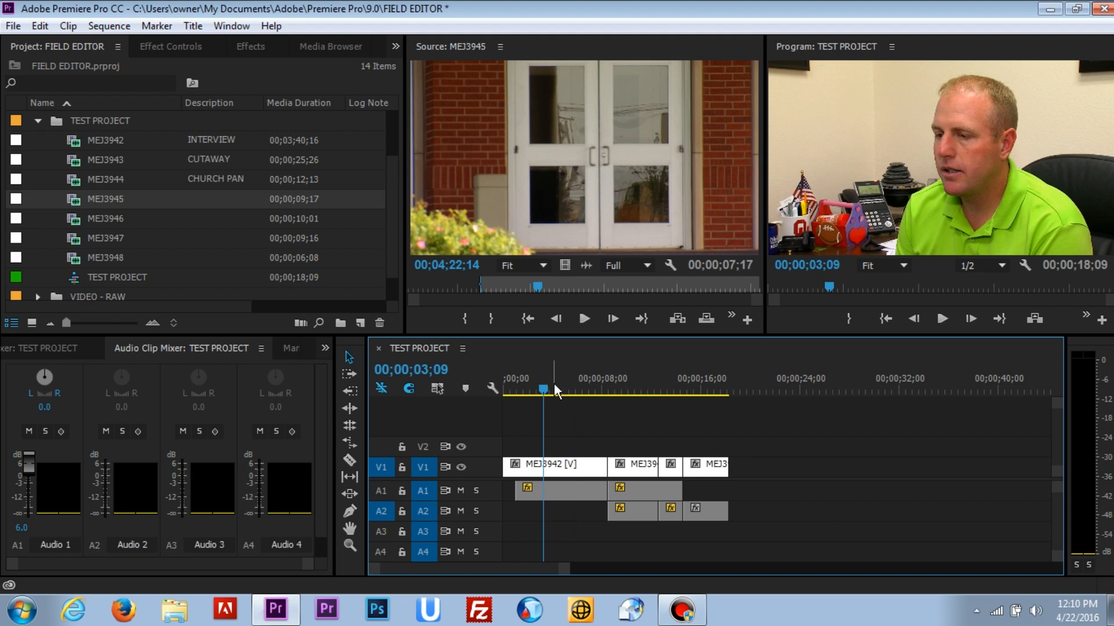
left_click_drag(555, 384, 564, 385)
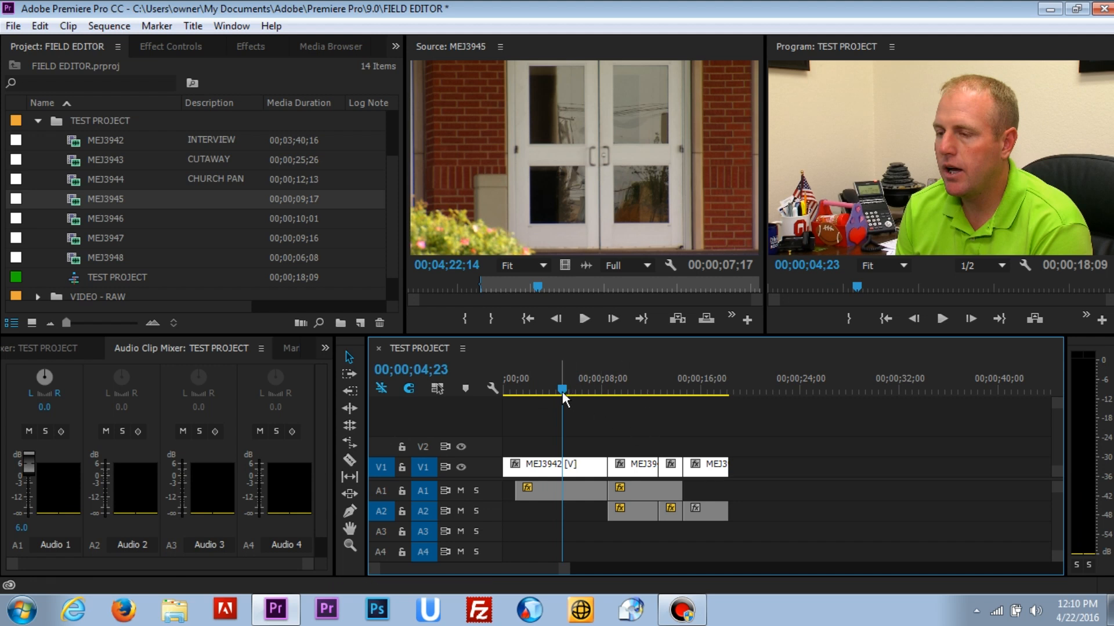
Step: Split the final MEJ3943 cutaway clip's A2 audio with the Razor tool at 00;00;15;07 and return to the Selection tool
mouse_move(672, 384)
left_mouse_down()
mouse_move(693, 386)
mouse_move(681, 388)
left_mouse_up()
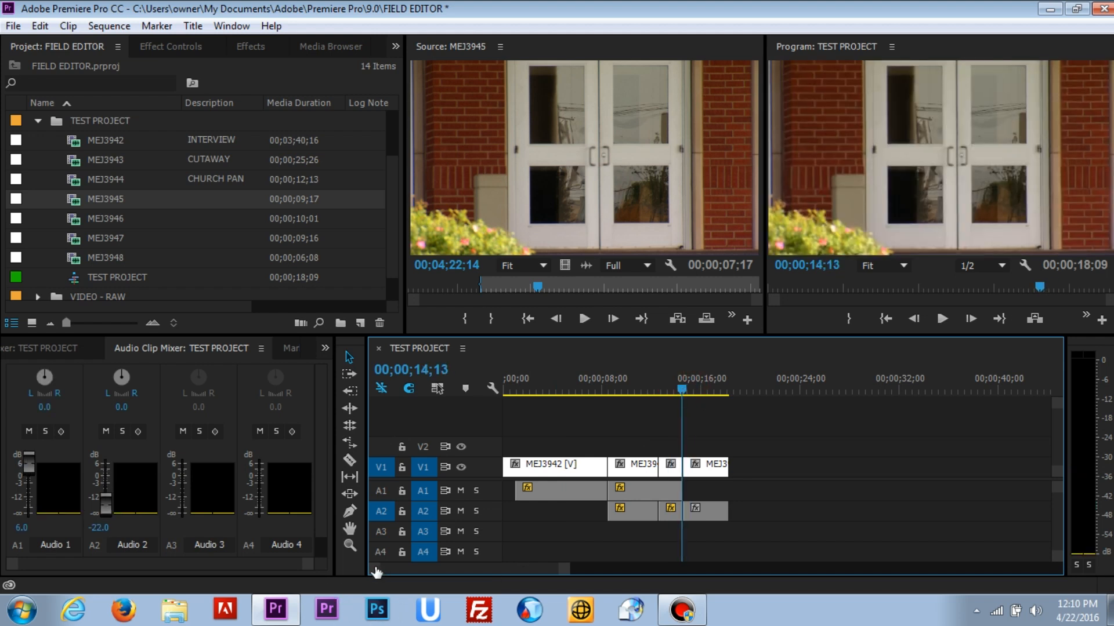
left_click_drag(377, 573, 454, 568)
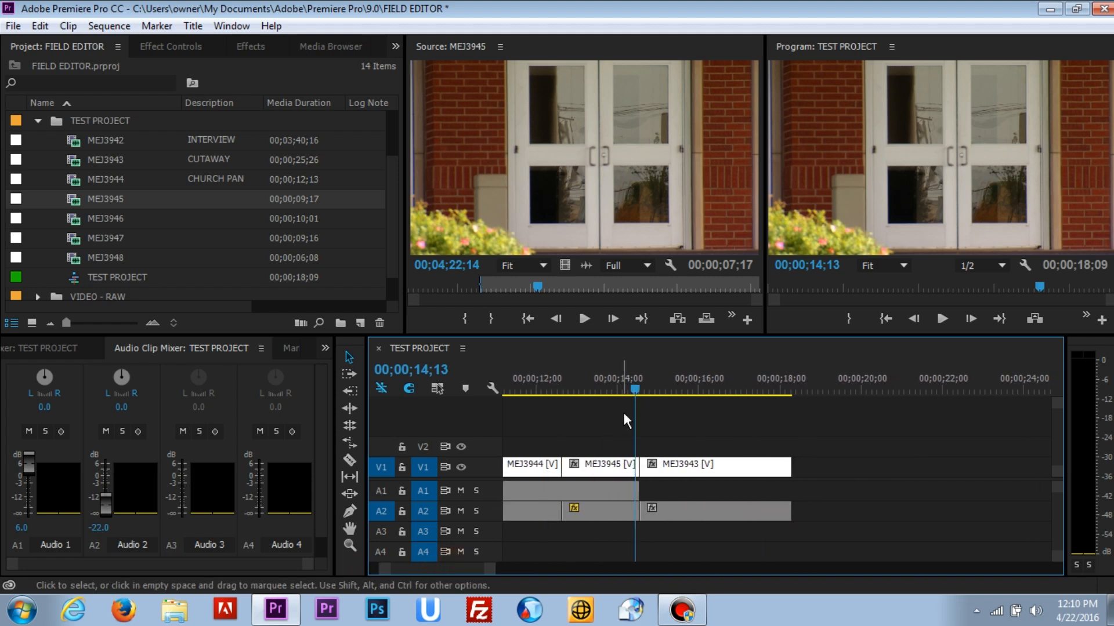
left_click_drag(635, 388, 668, 389)
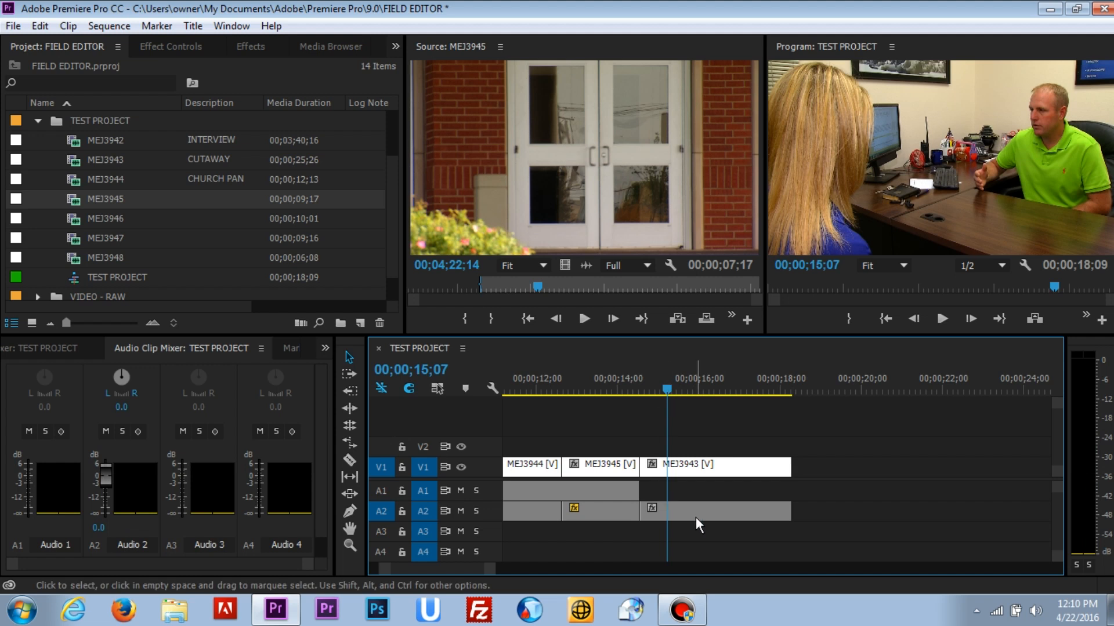
left_click(349, 459)
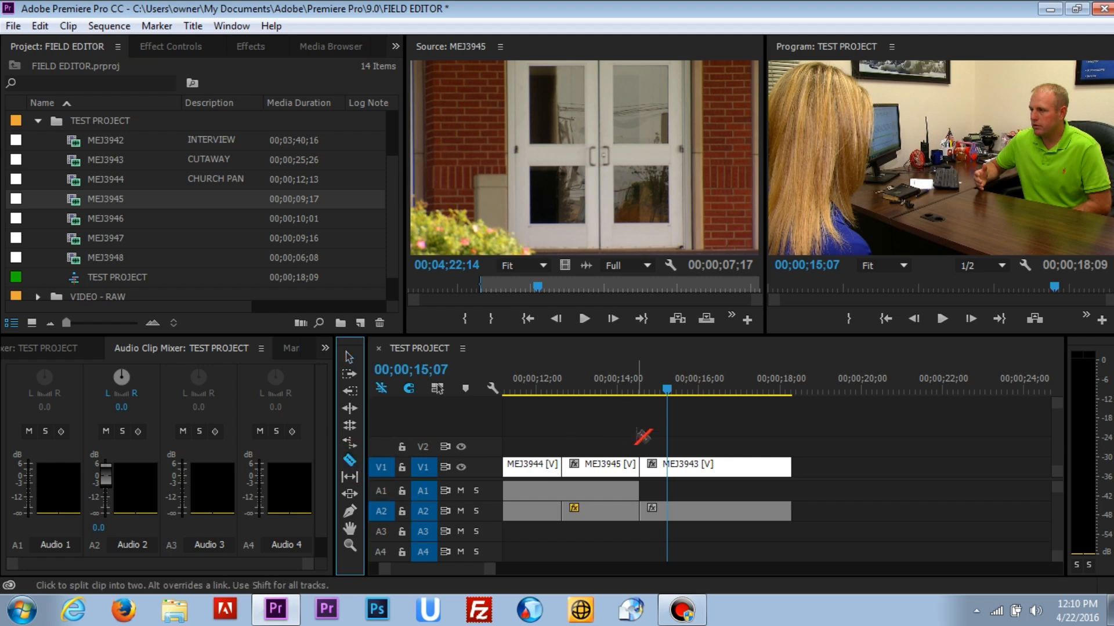
left_click(673, 511)
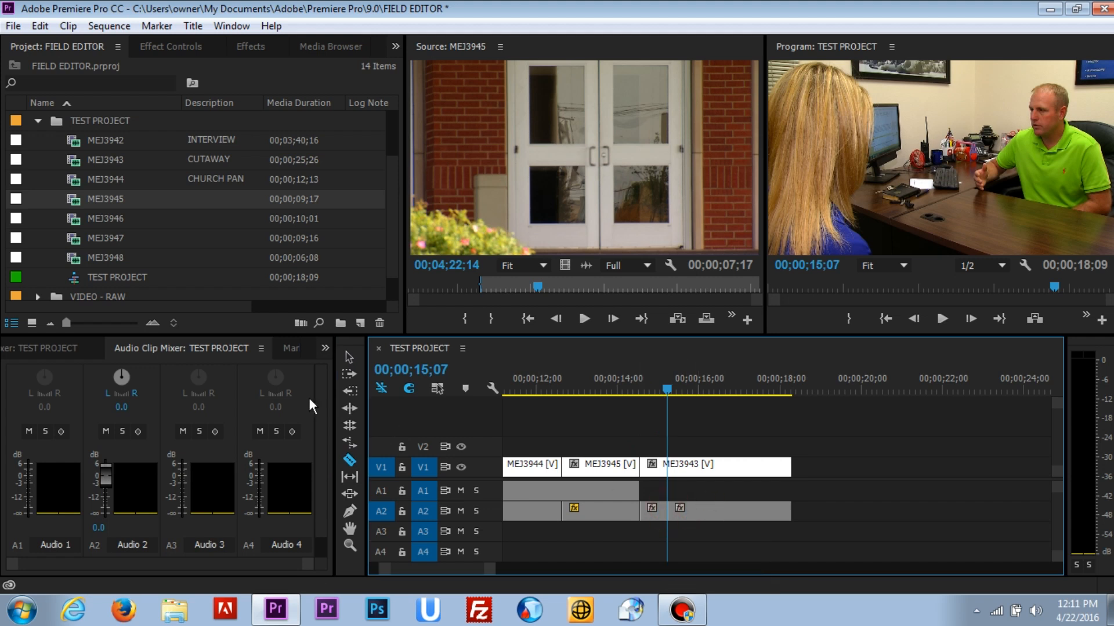
left_click(349, 357)
Step: Play the opening of the MEJ3943 cutaway and raise its first A2 audio segment to 6.0 dB
left_click(692, 385)
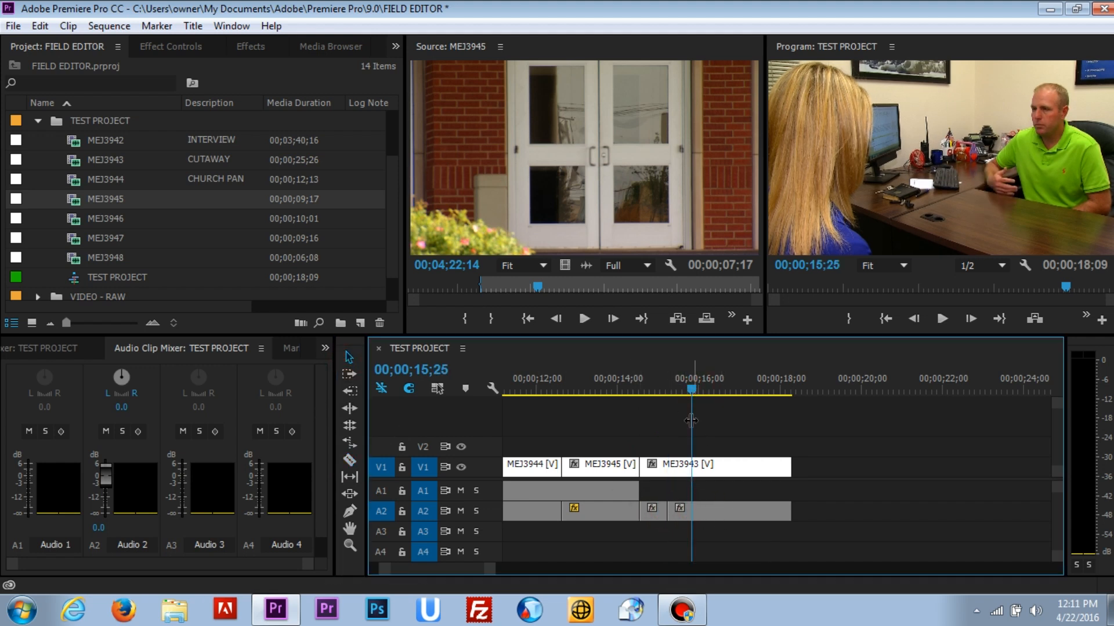
left_click(656, 380)
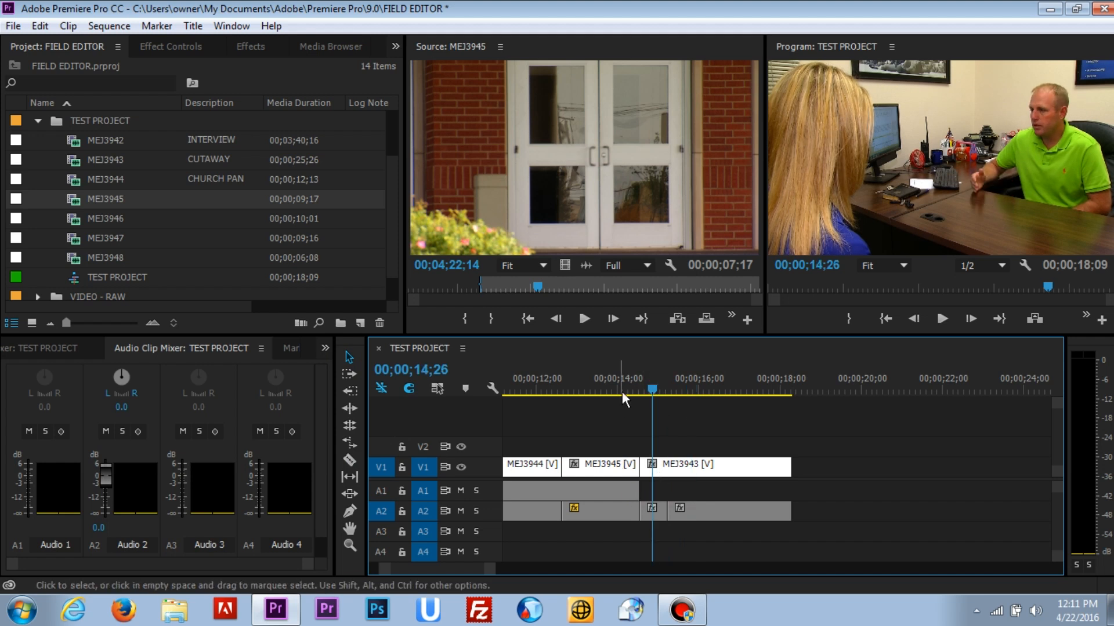
left_click(640, 385)
key("space")
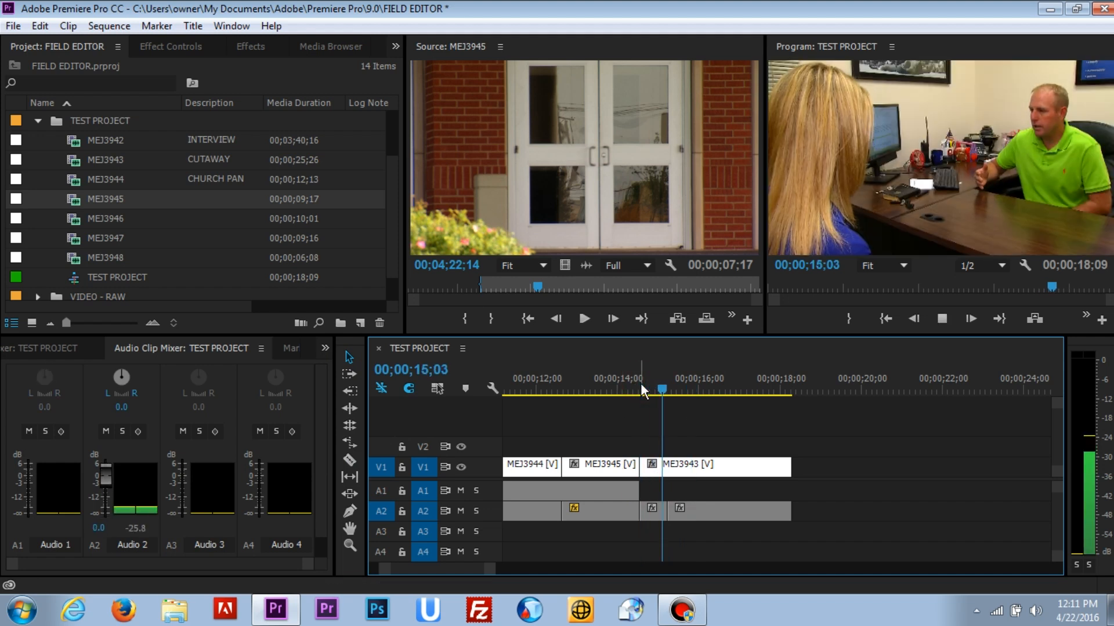
left_click(655, 384)
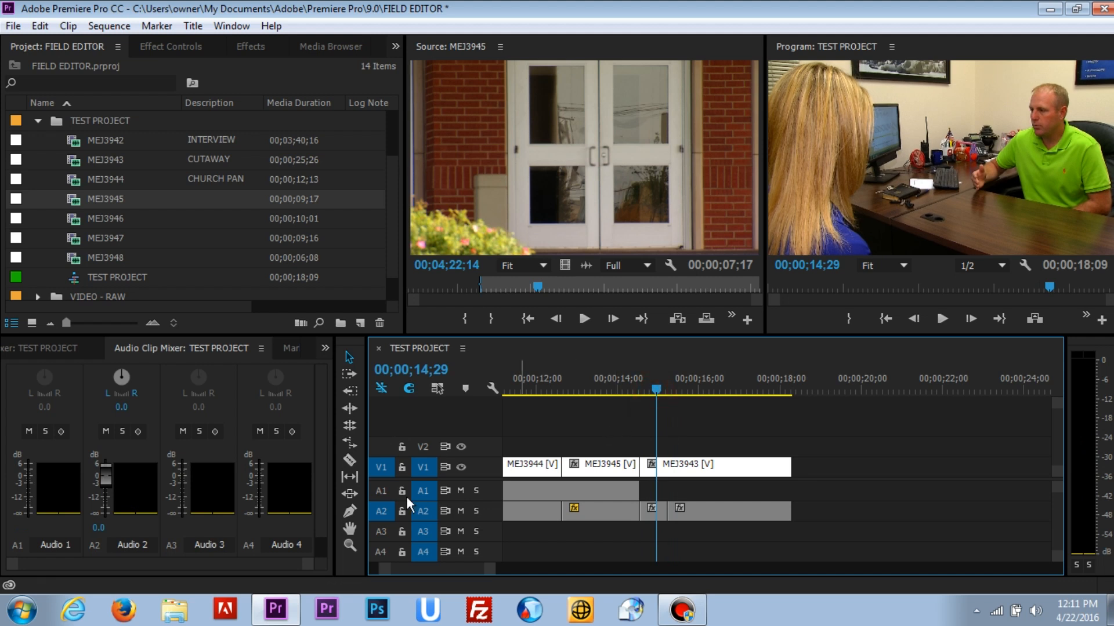
left_click(103, 472)
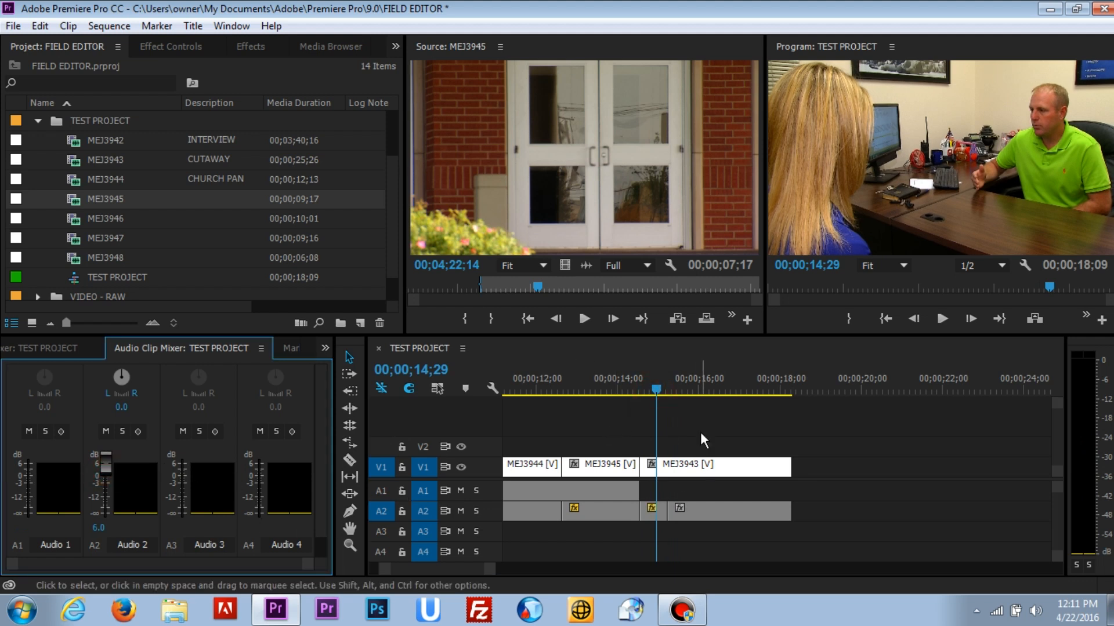
Step: Lower the second A2 segment of the MEJ3943 cutaway to -12.2 dB and compare it with the first segment's level
left_click(692, 384)
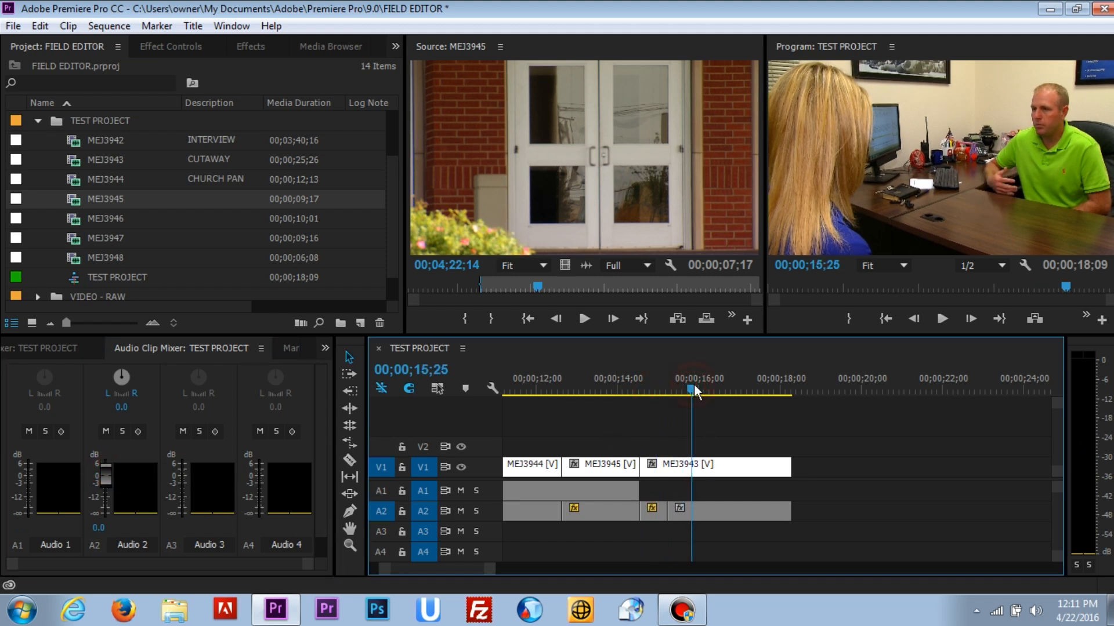
left_click(706, 511)
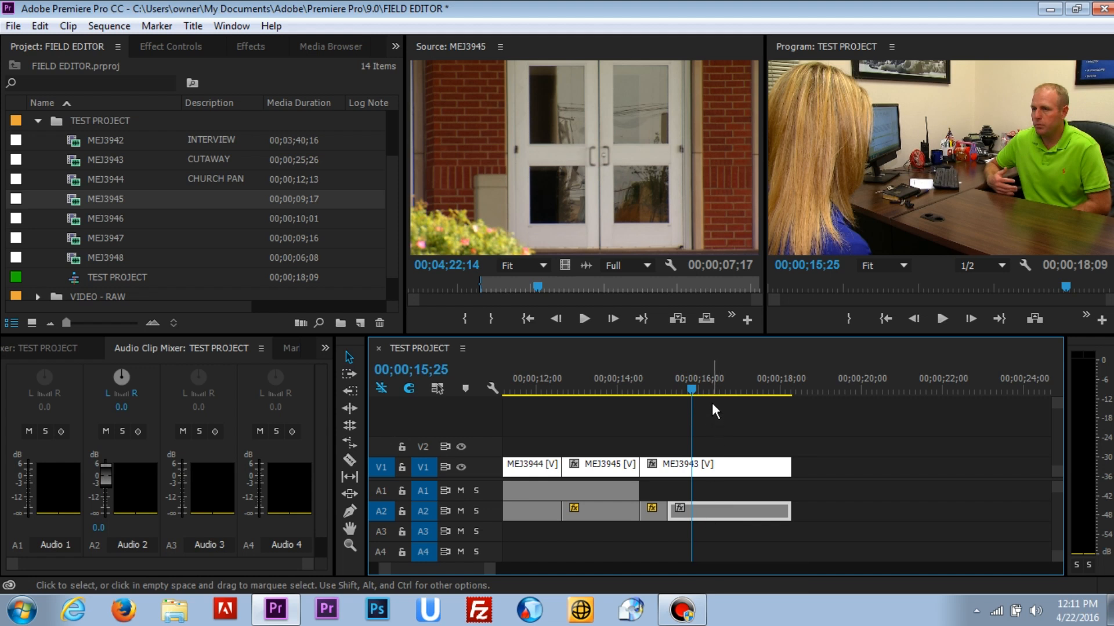
left_click(686, 383)
left_click_drag(99, 472, 99, 493)
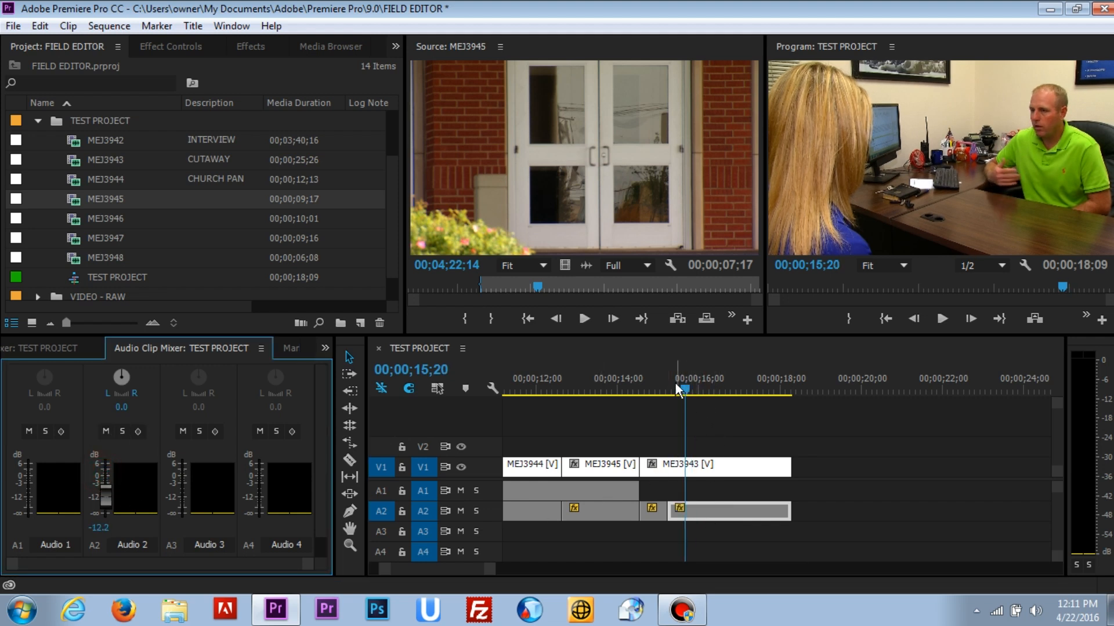
left_click(652, 383)
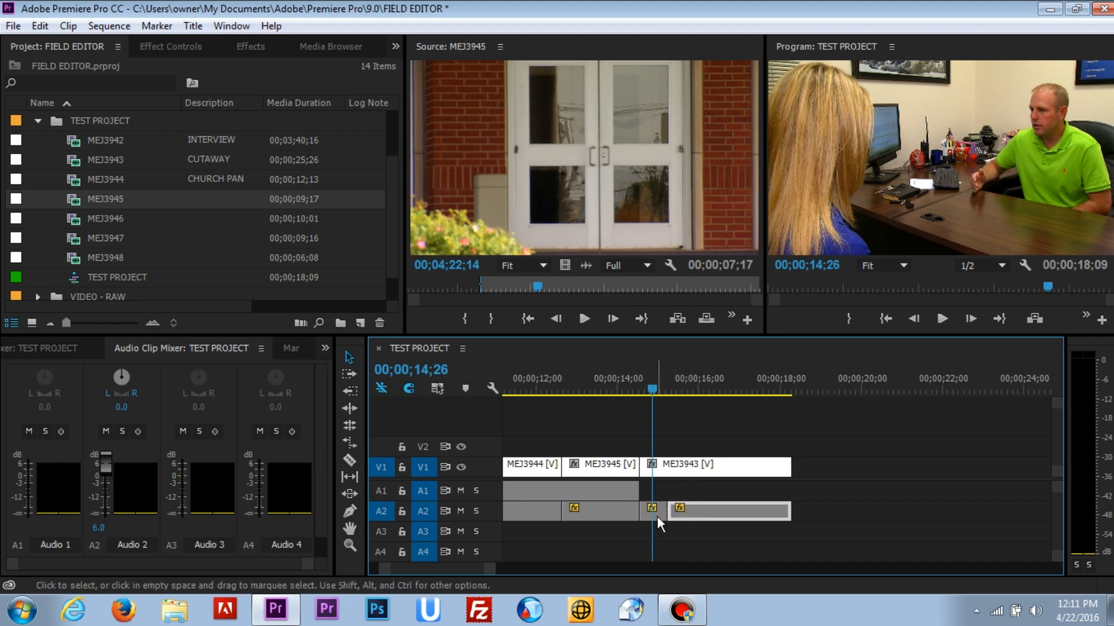
Step: Add a Constant Gain audio transition from FAVORITES at the A2 cut between the two MEJ3943 audio segments
left_click(350, 360)
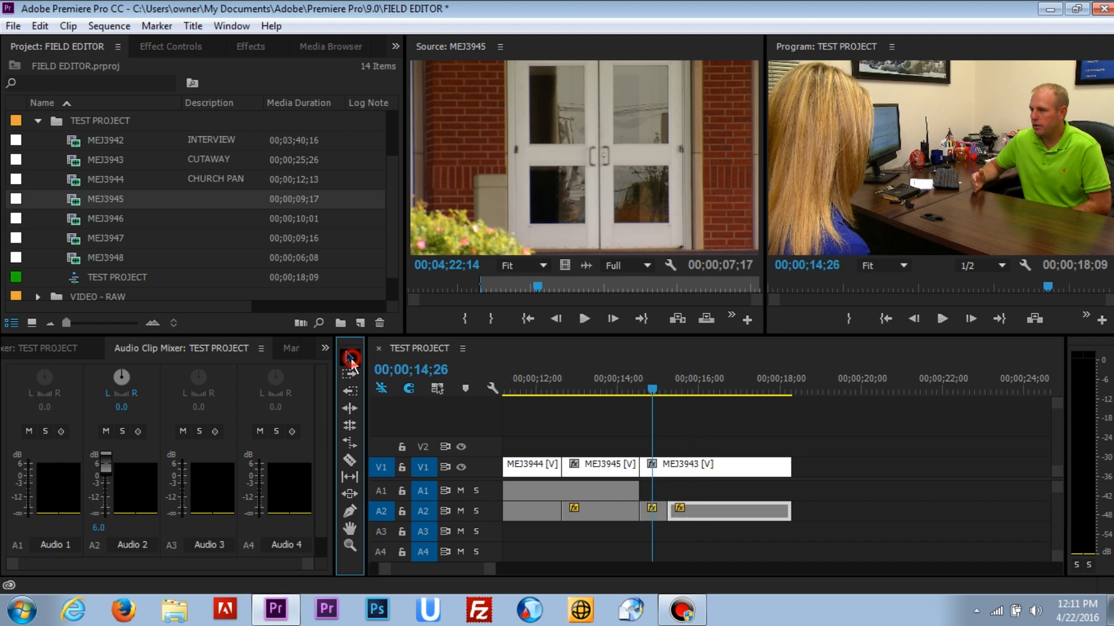
left_click(254, 46)
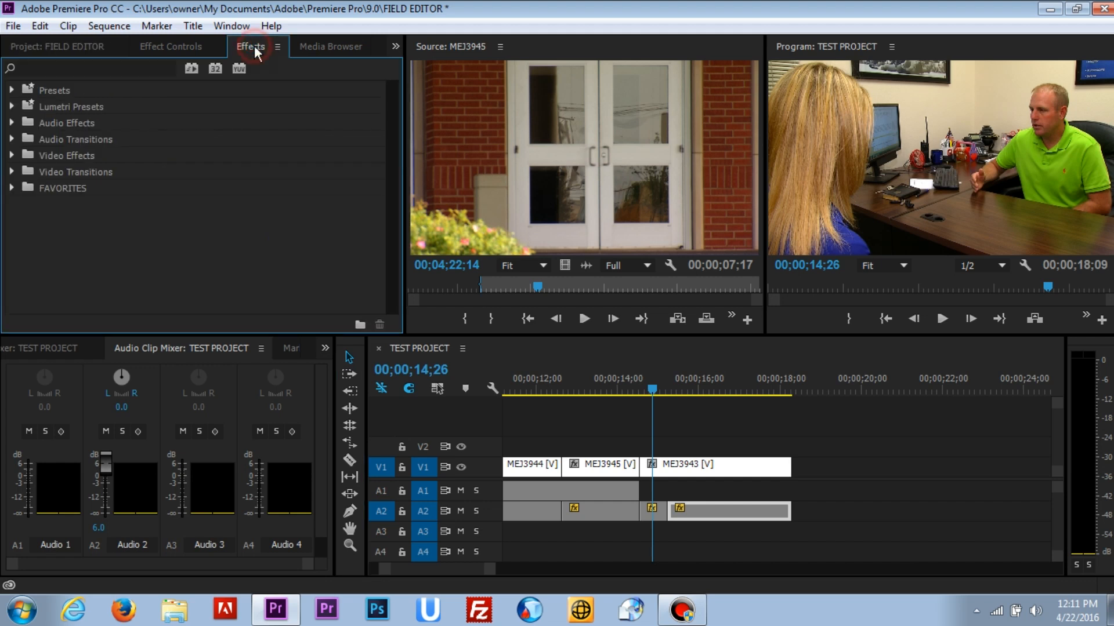
left_click(12, 188)
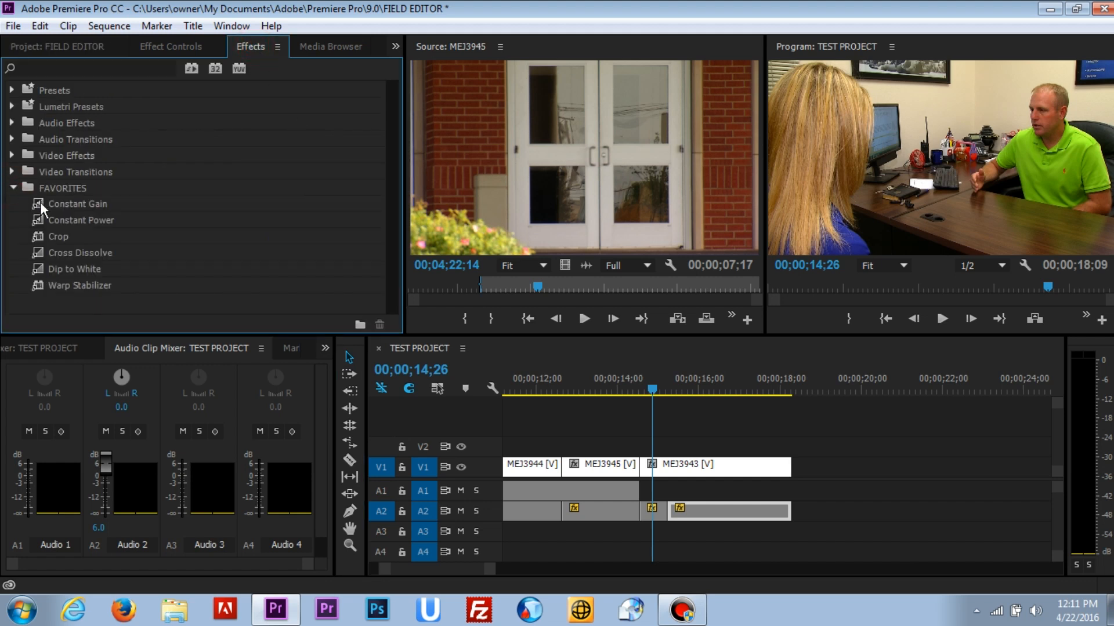
left_click(40, 201)
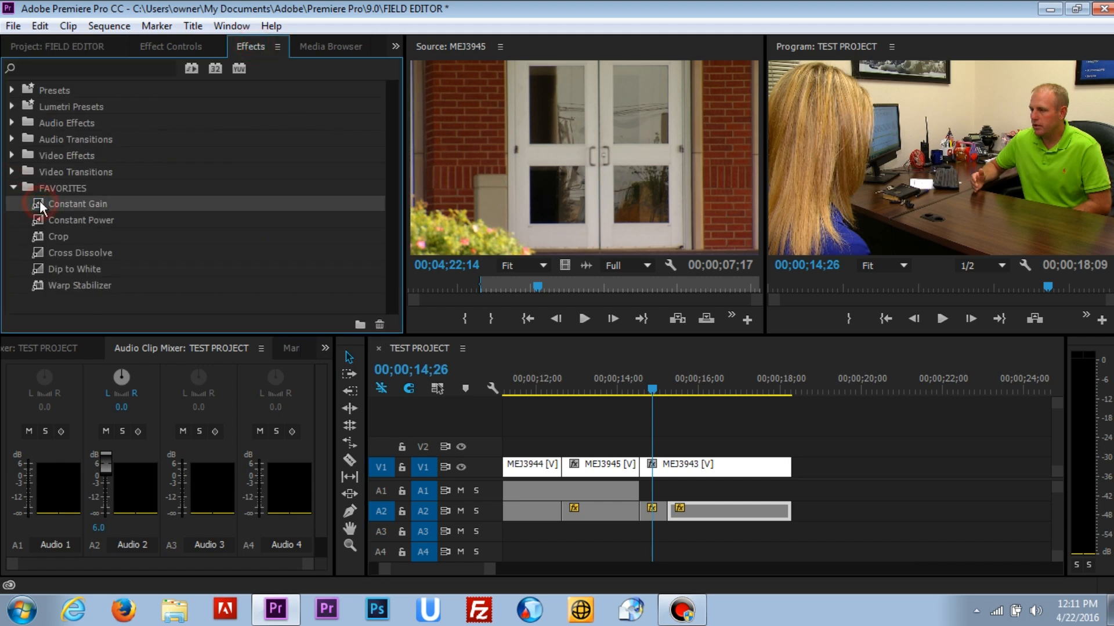
left_click_drag(429, 350, 721, 551)
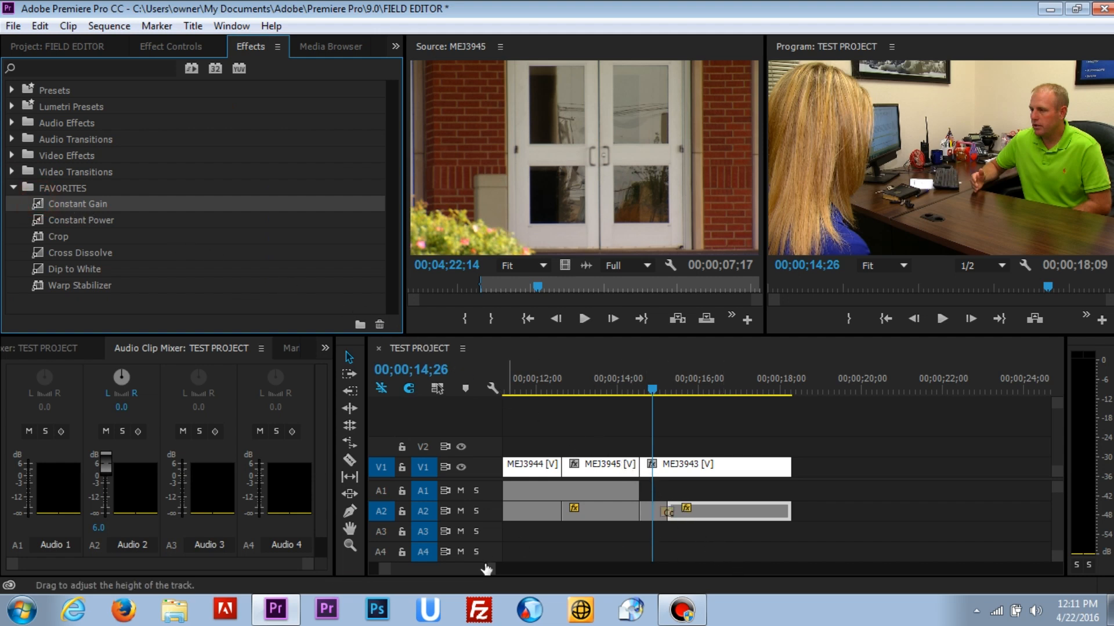
Step: Open the Constant Gain transition's duration setting and accept 00;00;00;10
left_click_drag(487, 569, 456, 579)
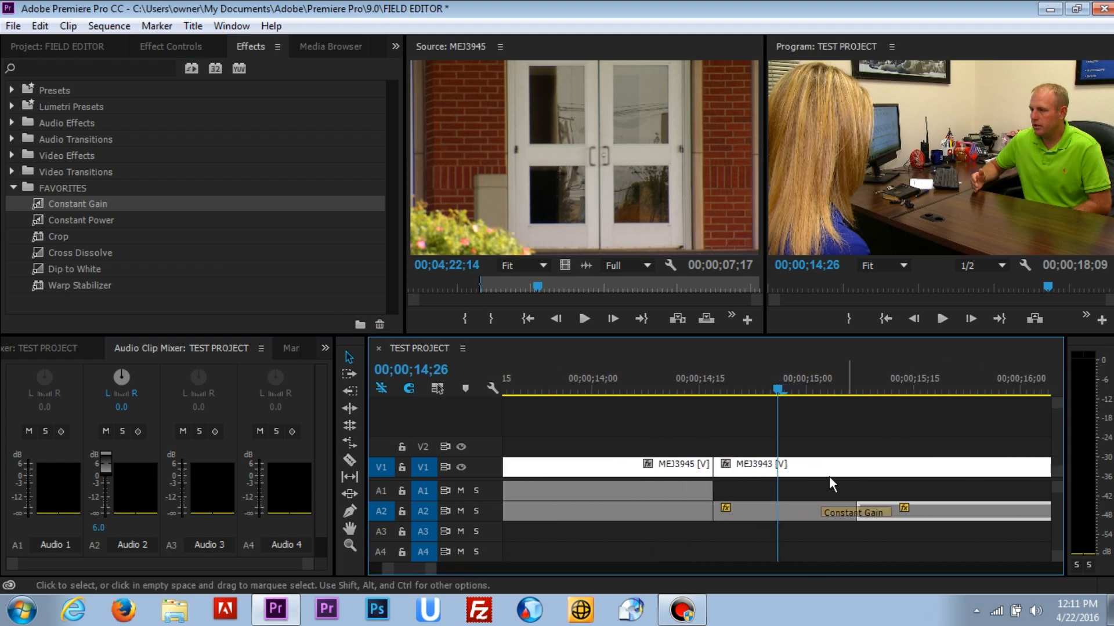
scroll(406, 567, "down", 3)
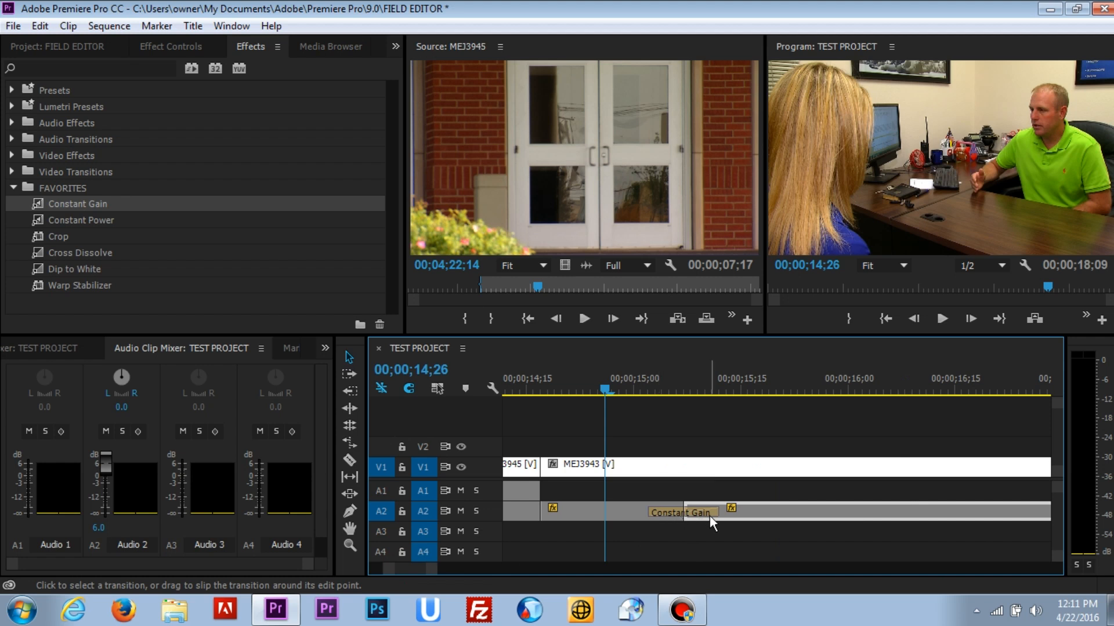
left_click(684, 513)
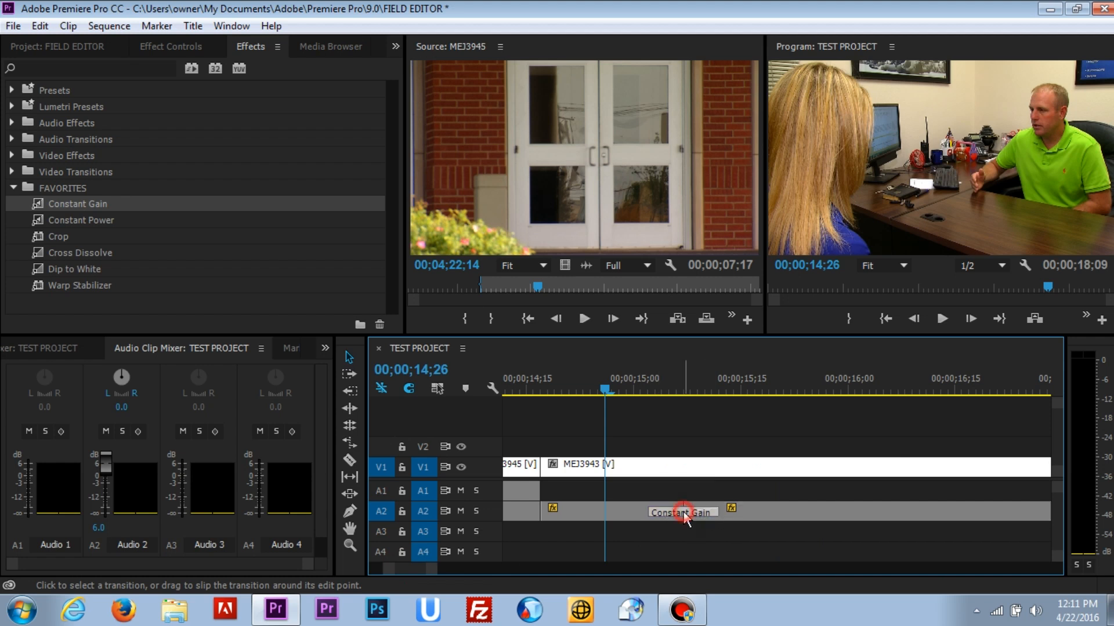
double_click(684, 513)
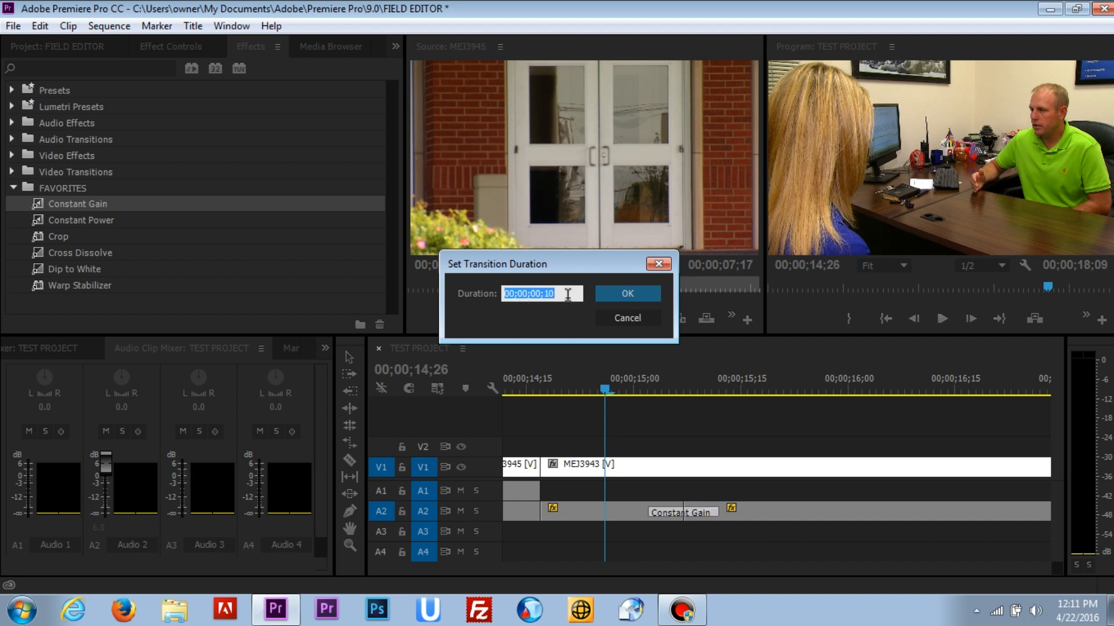
left_click(645, 288)
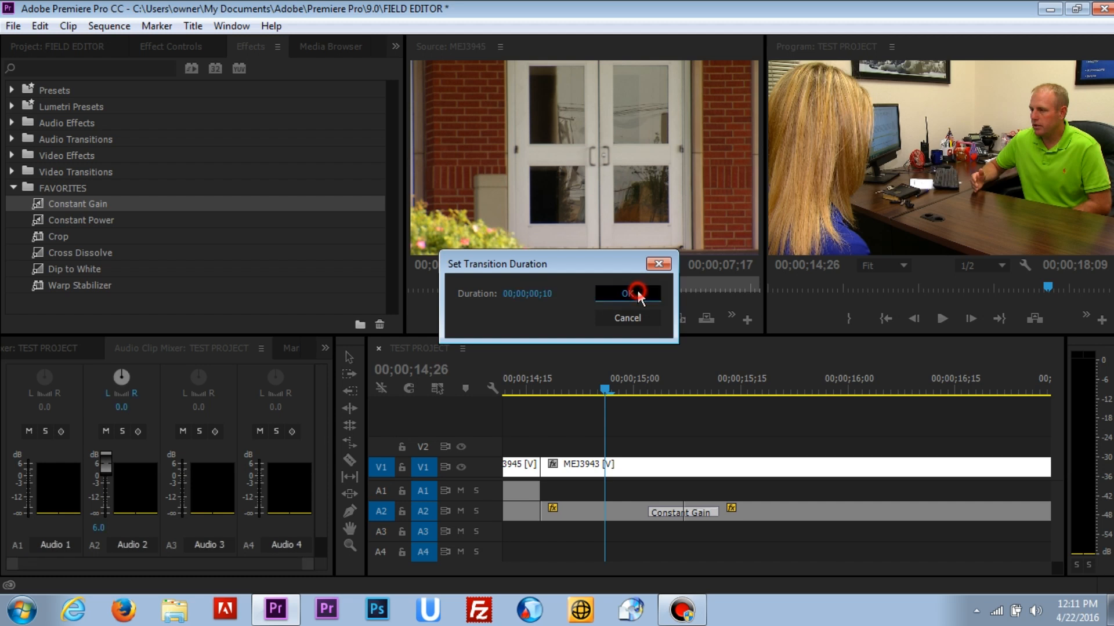
Step: Try shifting the Constant Gain transition earlier and later around the A2 cut, and undo both moves
left_click_drag(704, 513, 666, 551)
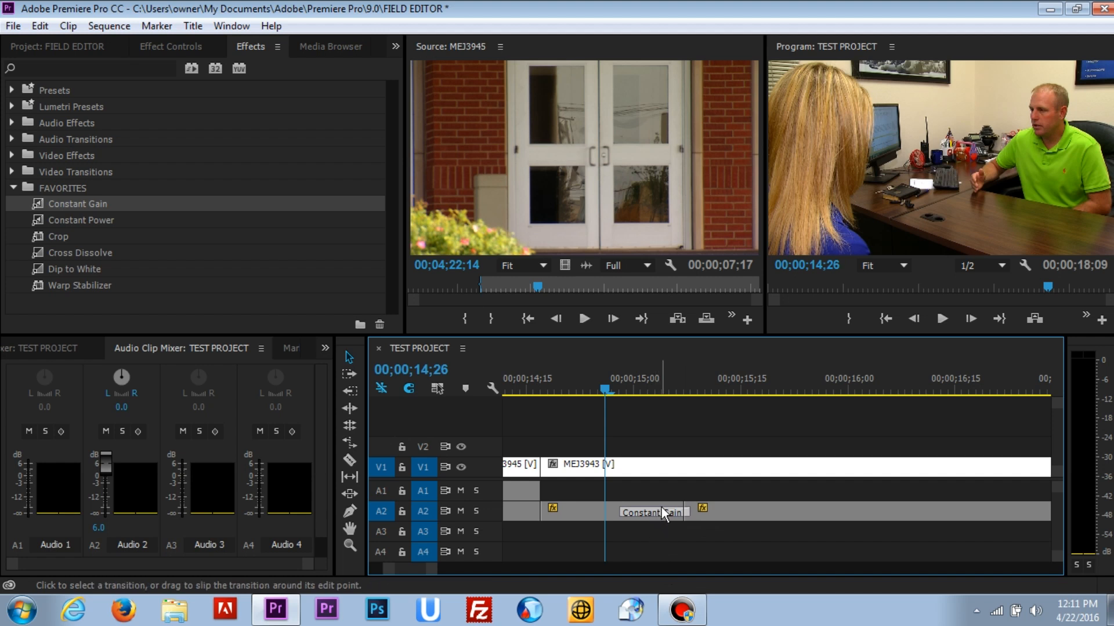
left_click_drag(665, 511, 736, 593)
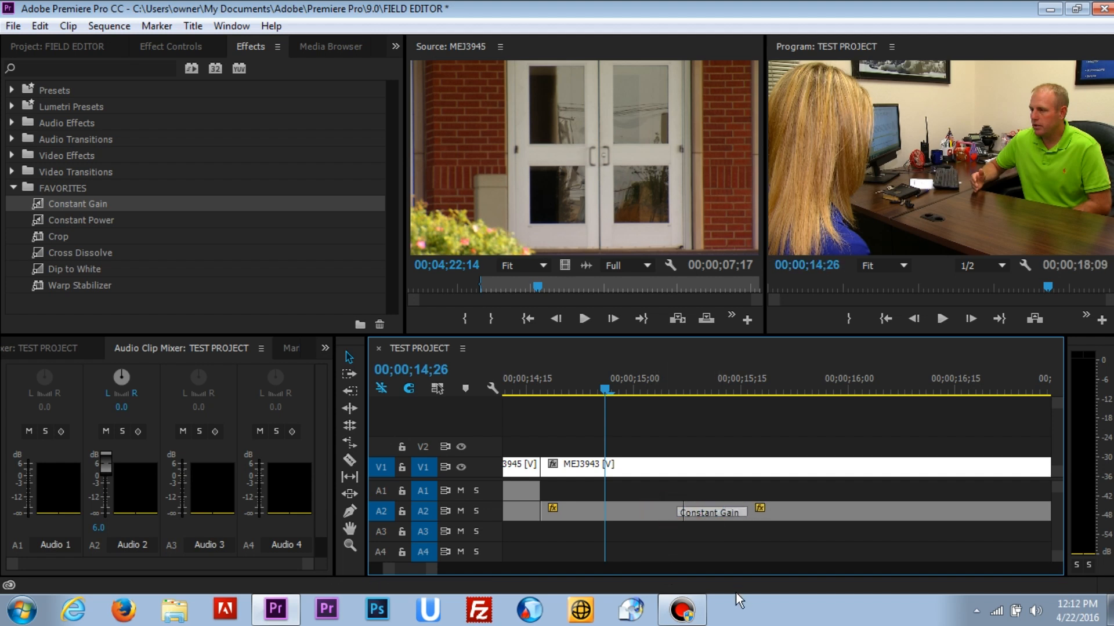
key("ctrl+z")
key("ctrl+z")
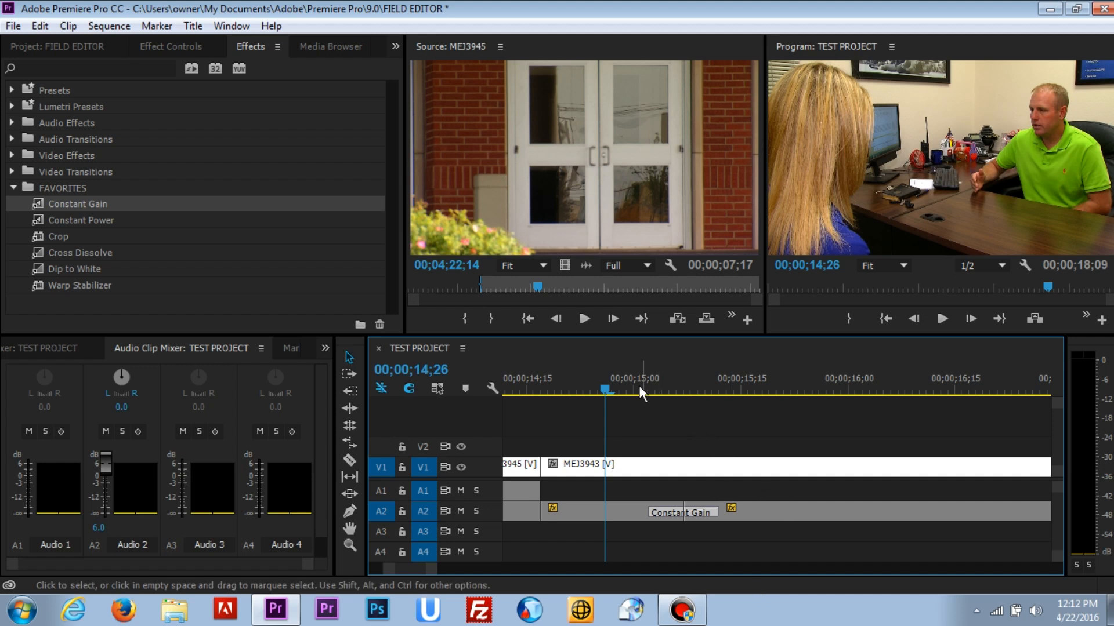
Step: Play from the end of the door clip through the Constant Gain transition to check the audio level change
left_click_drag(606, 378, 597, 383)
left_click(527, 392)
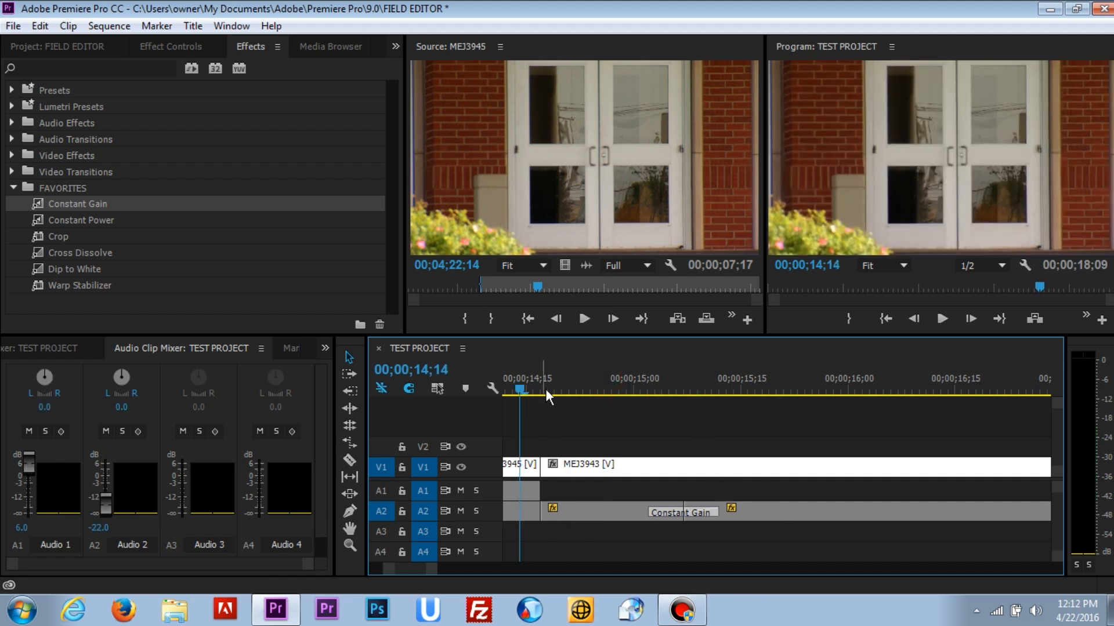
key("space")
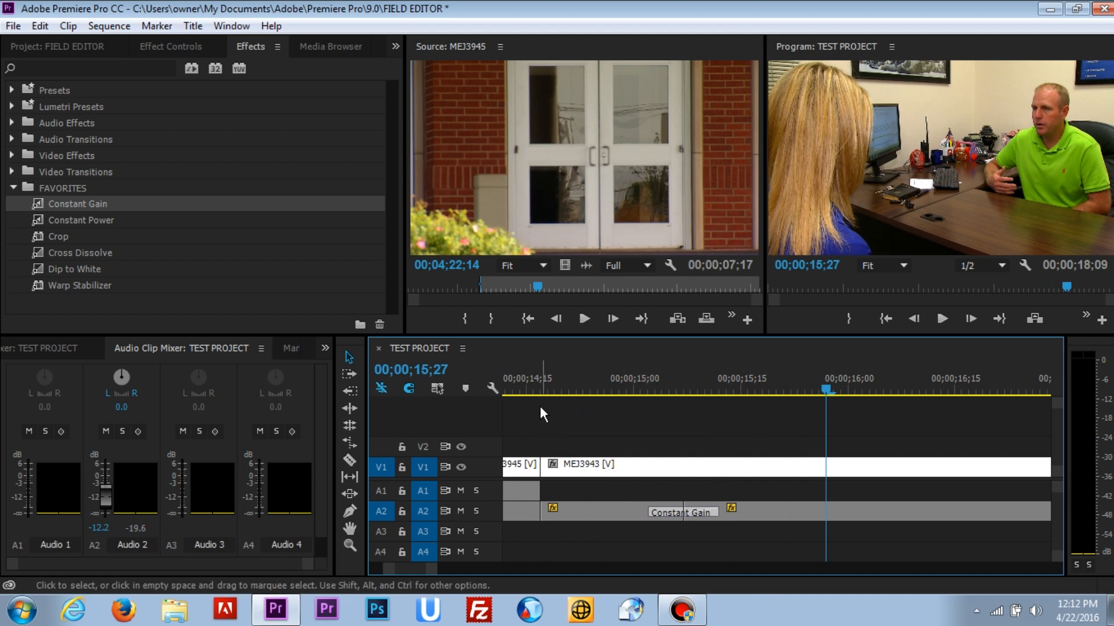
left_click_drag(423, 567, 494, 573)
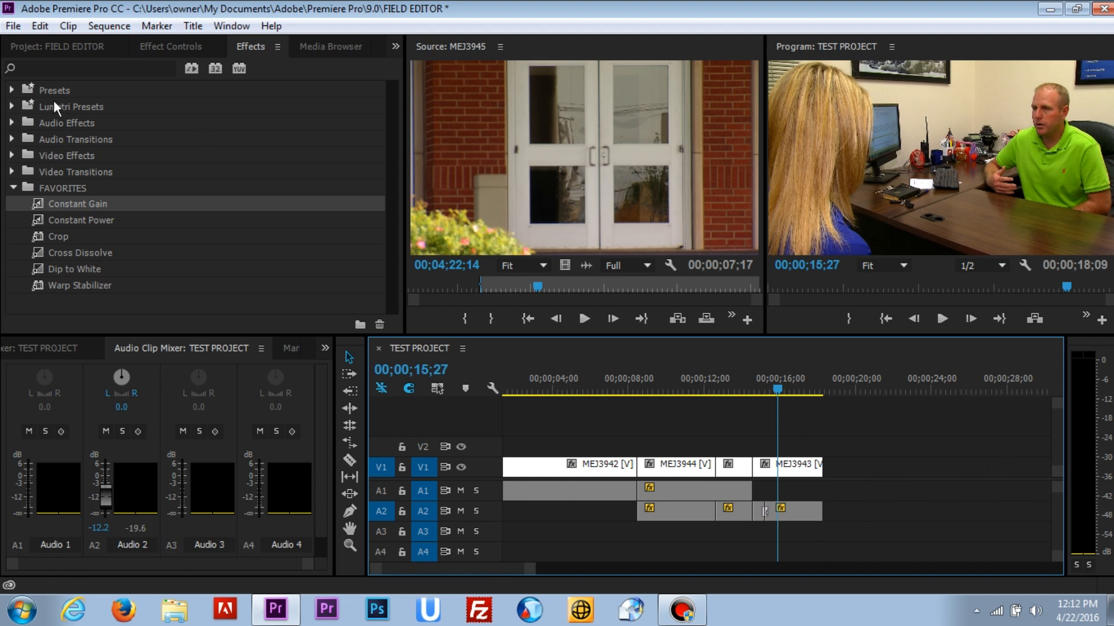
Step: Apply the Crop effect from FAVORITES to the MEJ3942 interview clip on V1
left_click(256, 46)
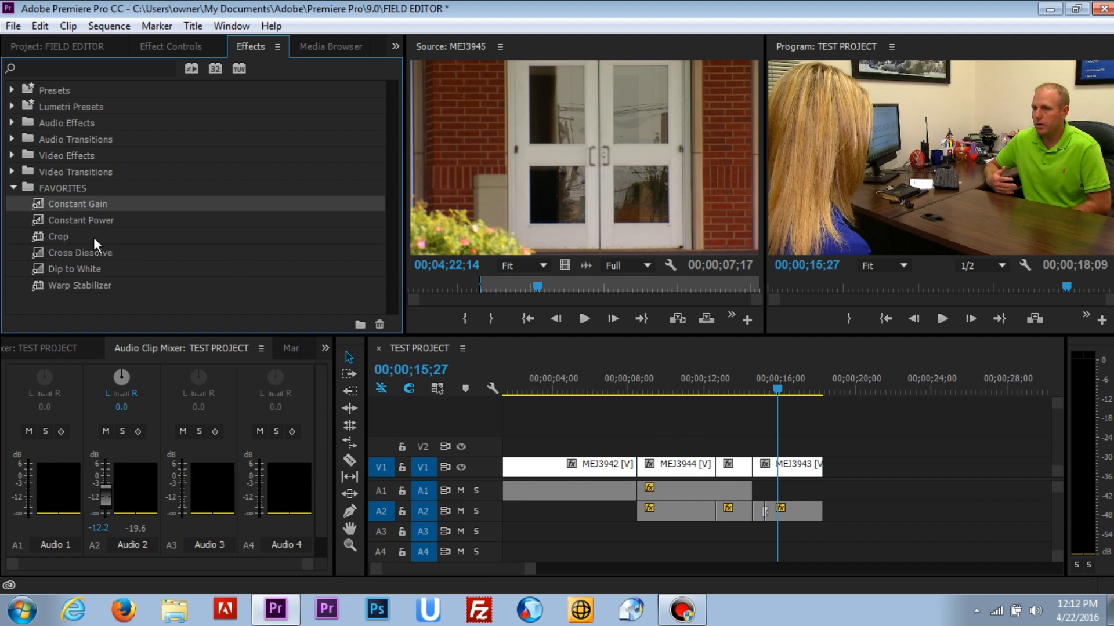
left_click(608, 379)
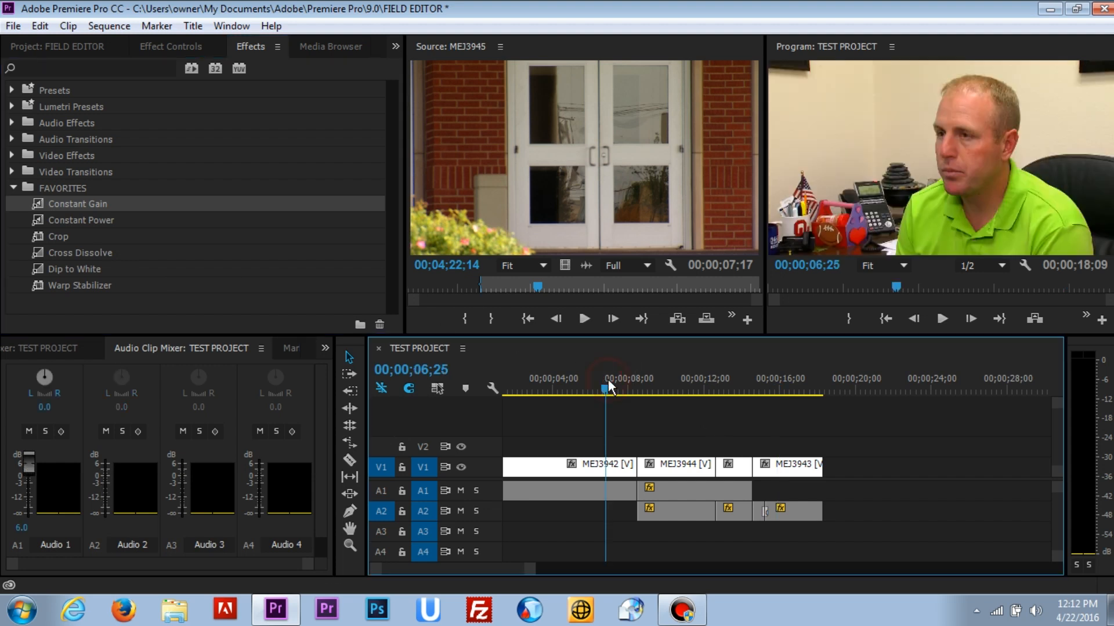
left_click(604, 380)
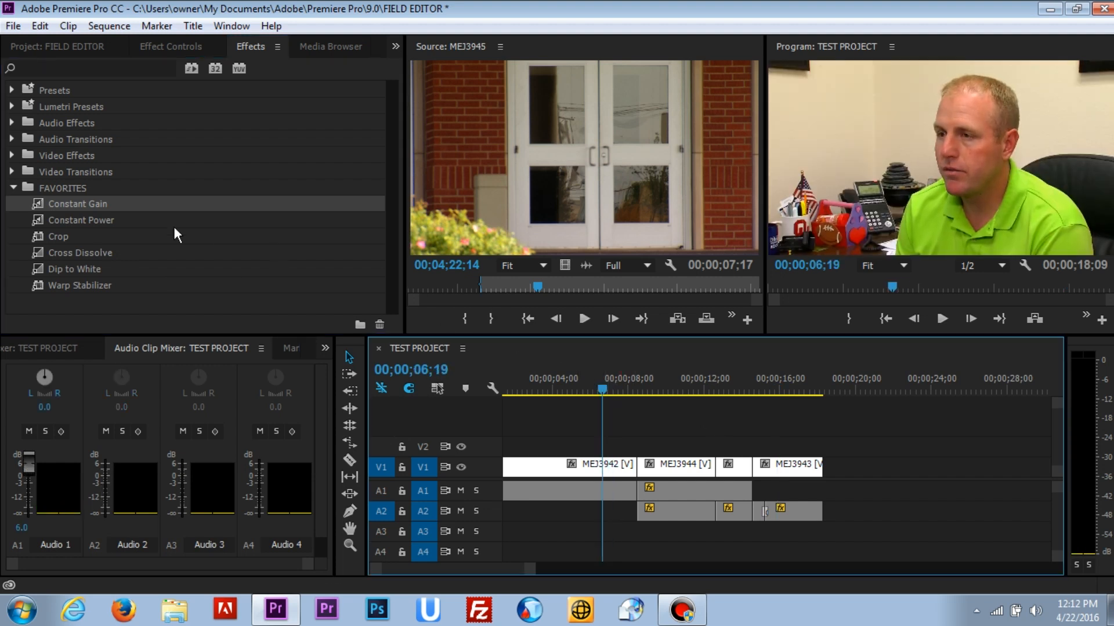
left_click(40, 238)
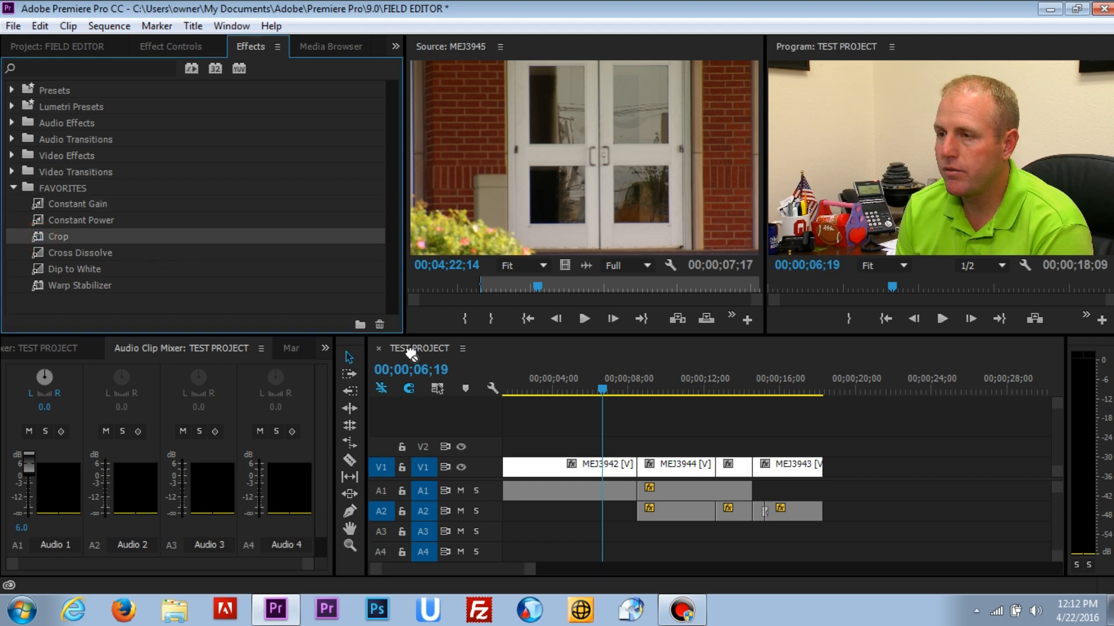
left_click_drag(411, 351, 579, 471)
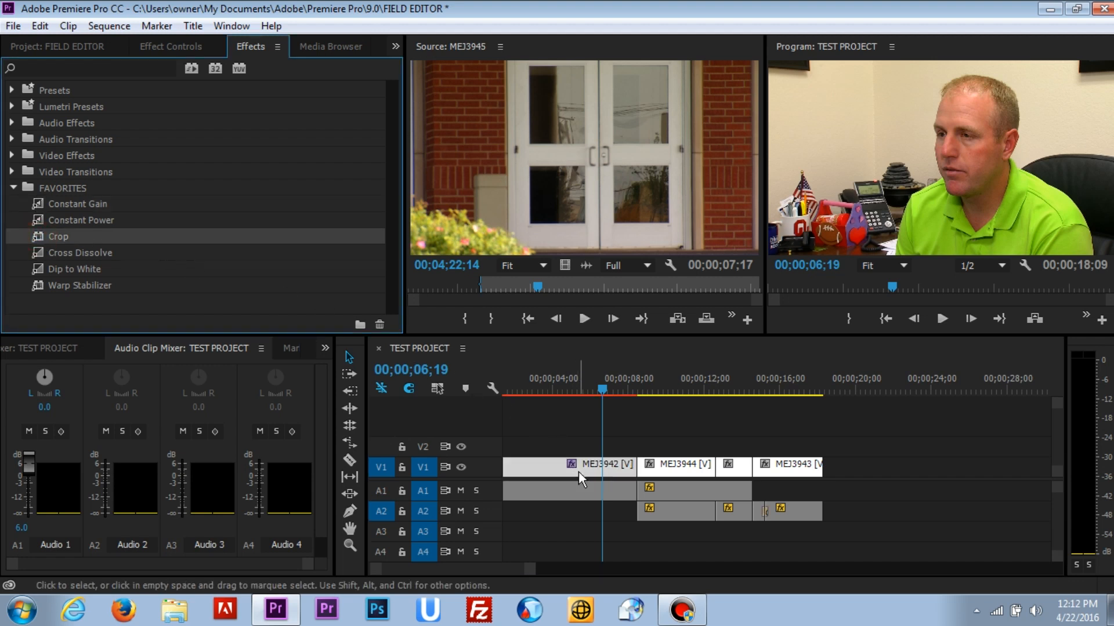
Step: Try cropping the MEJ3942 interview clip's left, top and right edges, and return the Crop values to 0.0 %
left_click(197, 48)
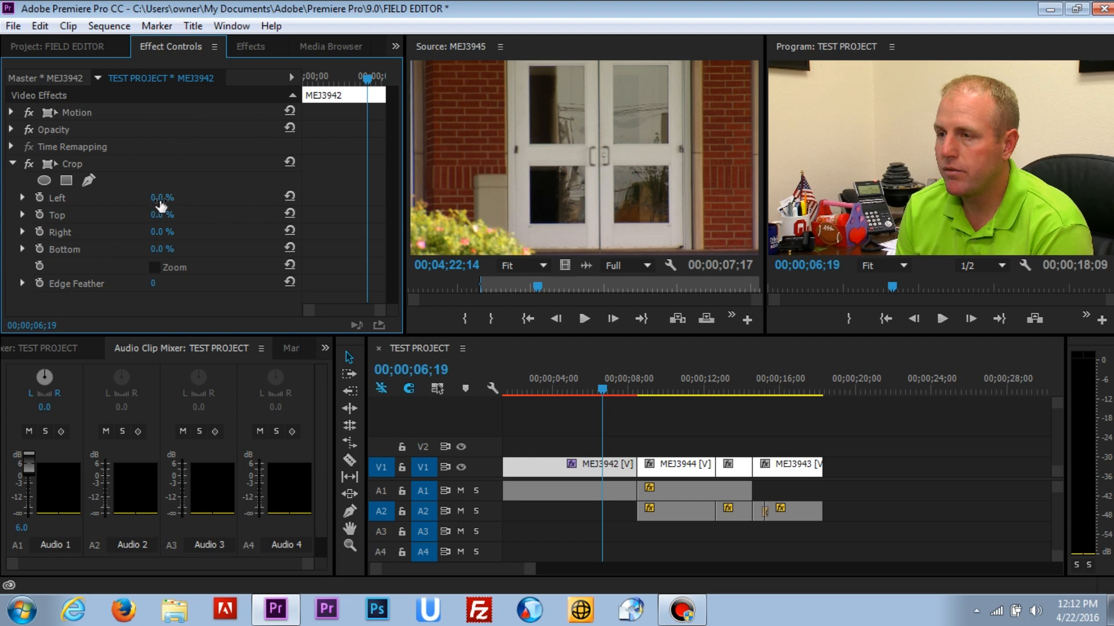
left_click_drag(157, 203, 397, 232)
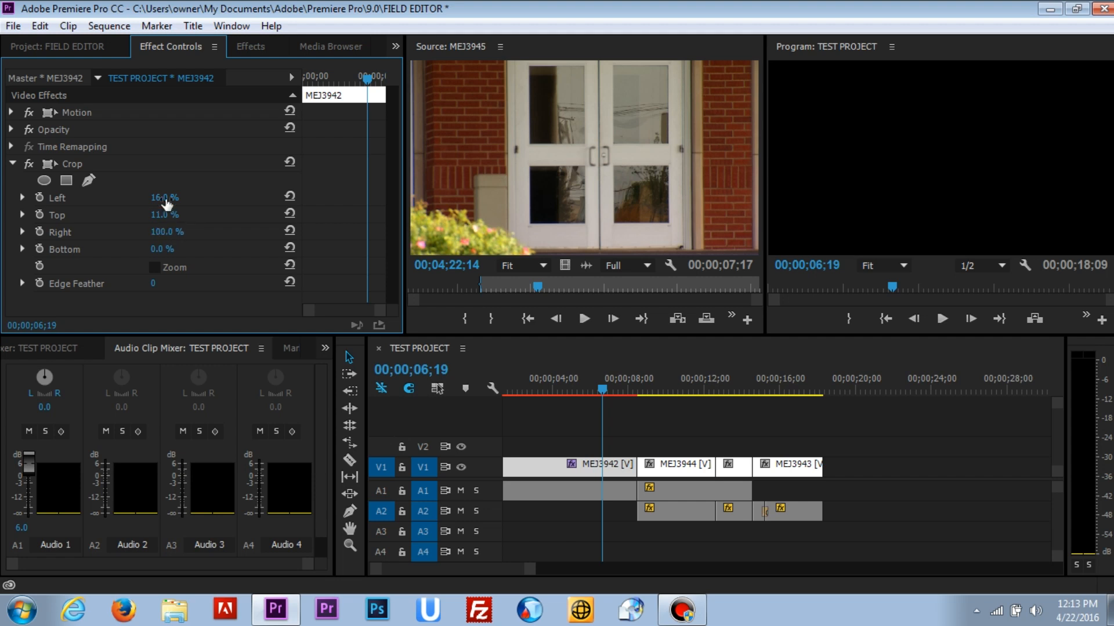
left_click_drag(172, 216, 148, 198)
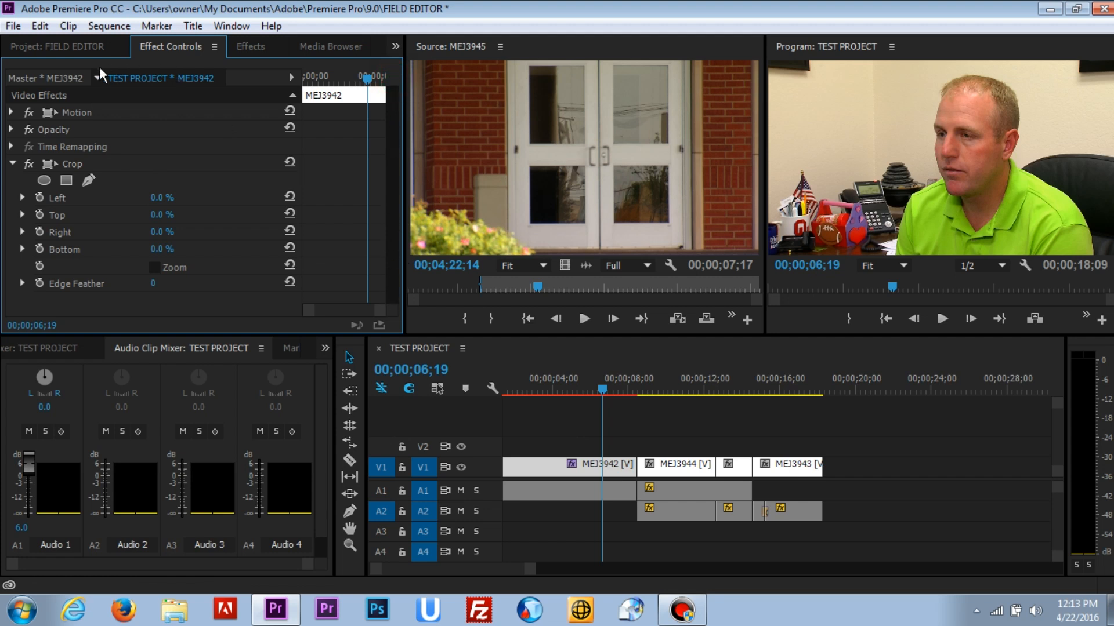
Step: Apply the Fast Color Corrector effect from the Color Correction video effects to the MEJ3942 clip on V1
left_click(262, 53)
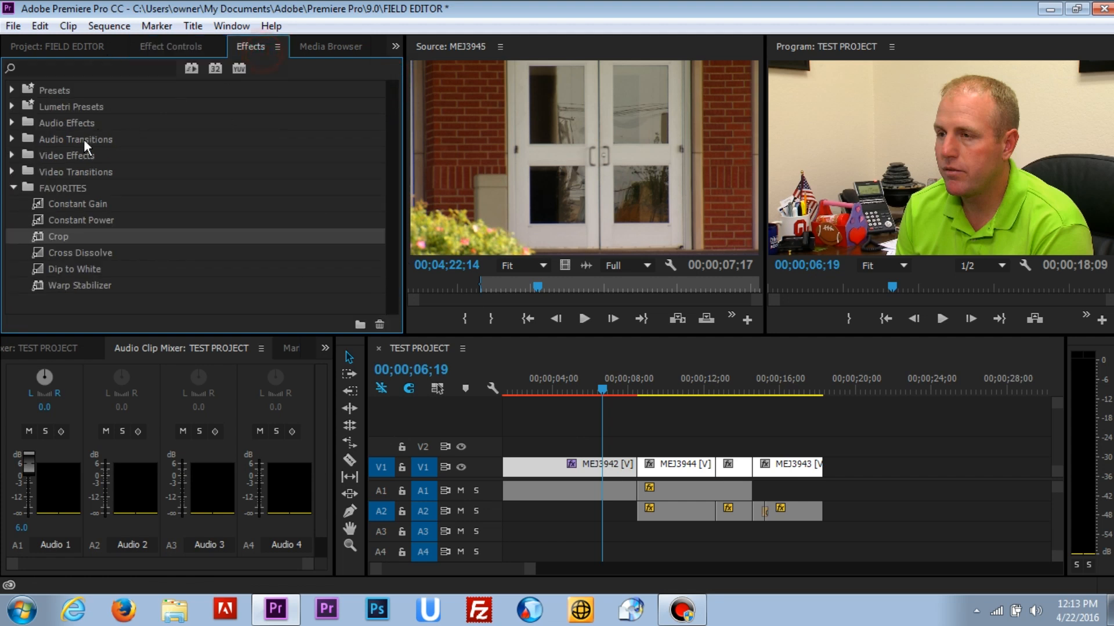
left_click(13, 188)
left_click(13, 155)
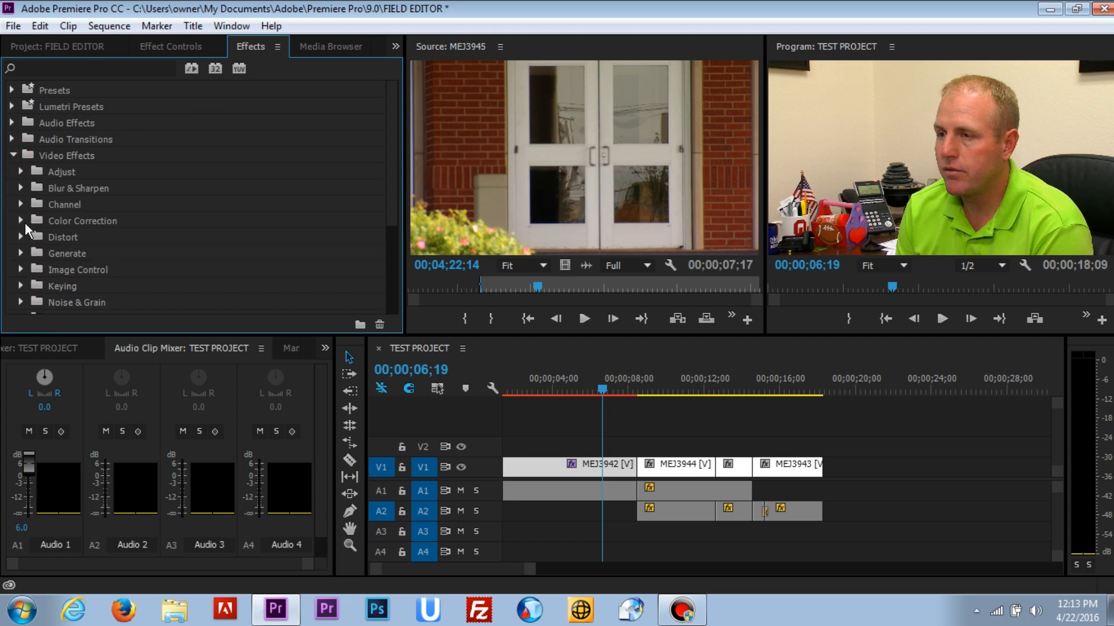
left_click(22, 221)
scroll(100, 210, "down", 3)
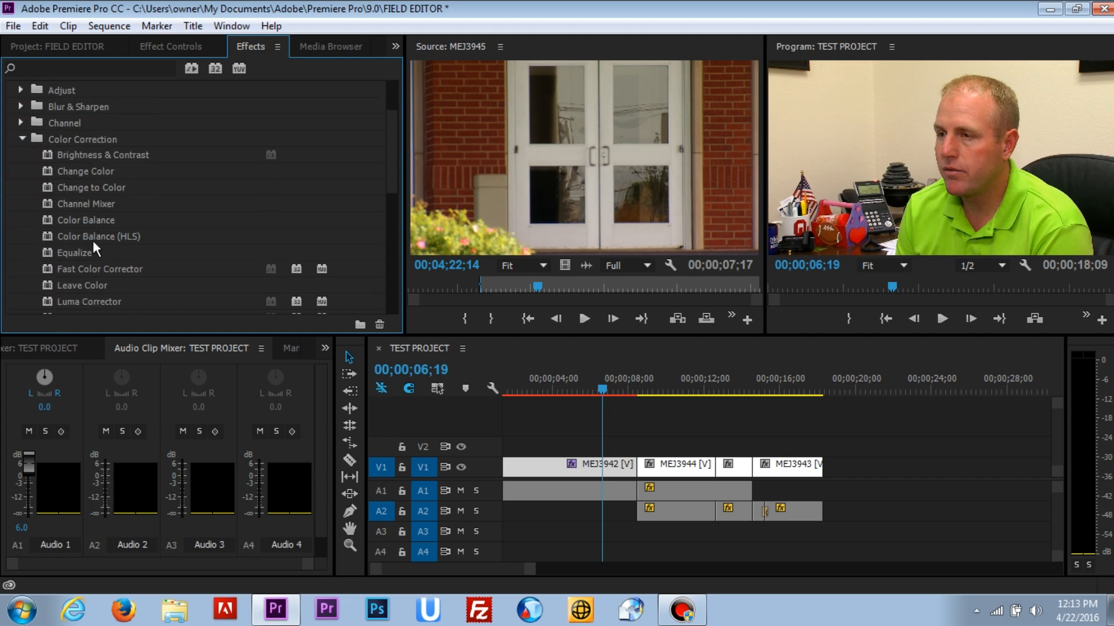
left_click_drag(43, 266, 590, 471)
Step: Try shifting the Fast Color Corrector's hue balance and angle on the MEJ3942 interview clip
left_click(175, 43)
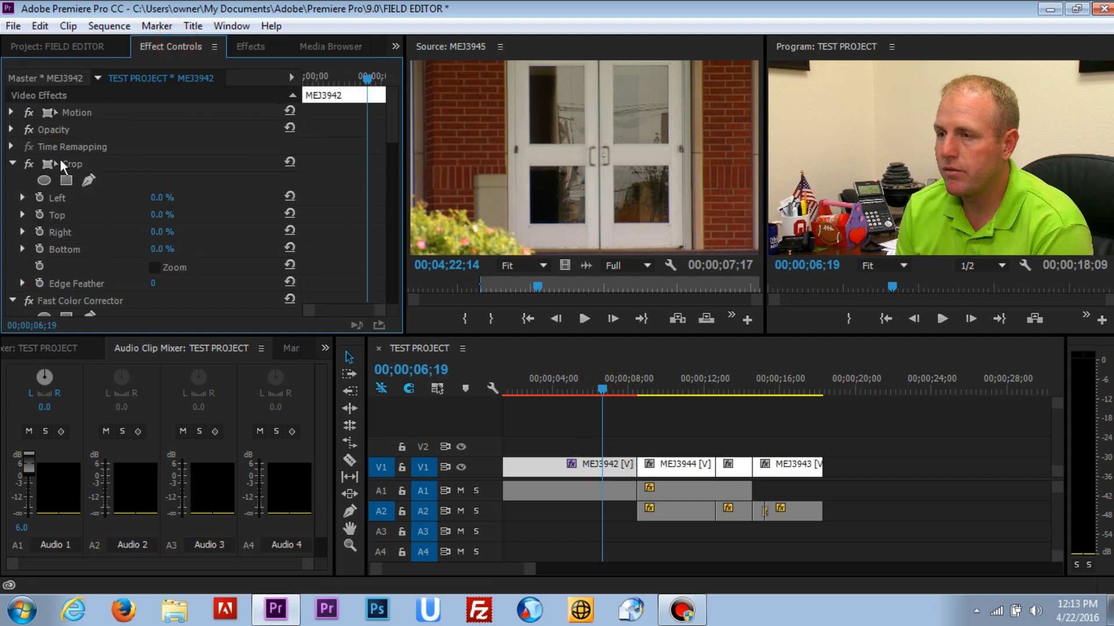
left_click_drag(390, 123, 393, 205)
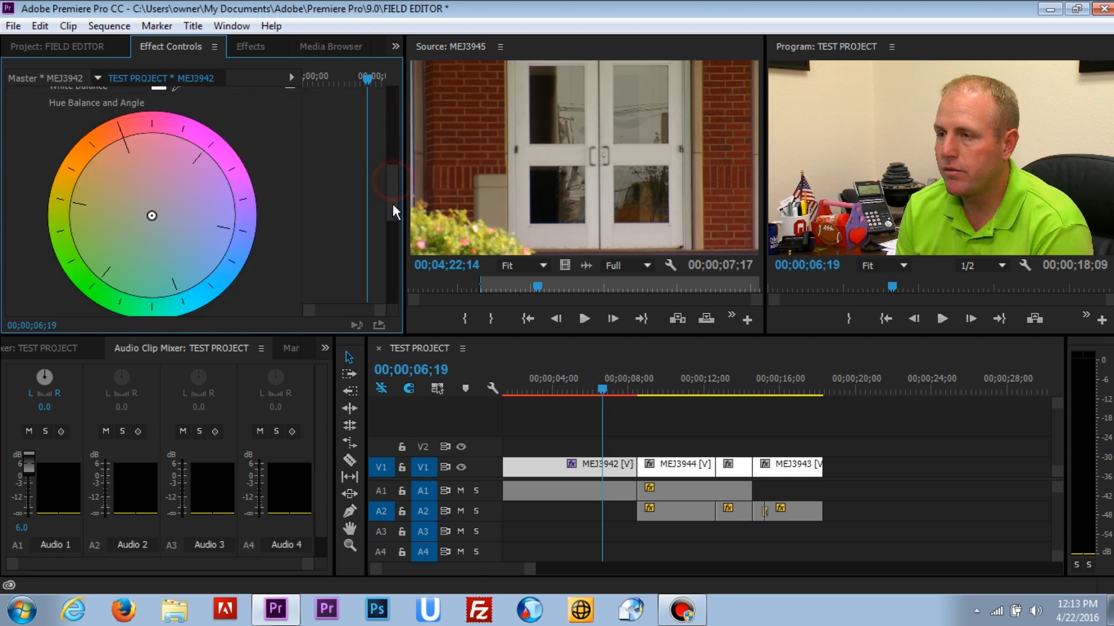
left_click_drag(151, 216, 141, 206)
left_click_drag(388, 199, 392, 140)
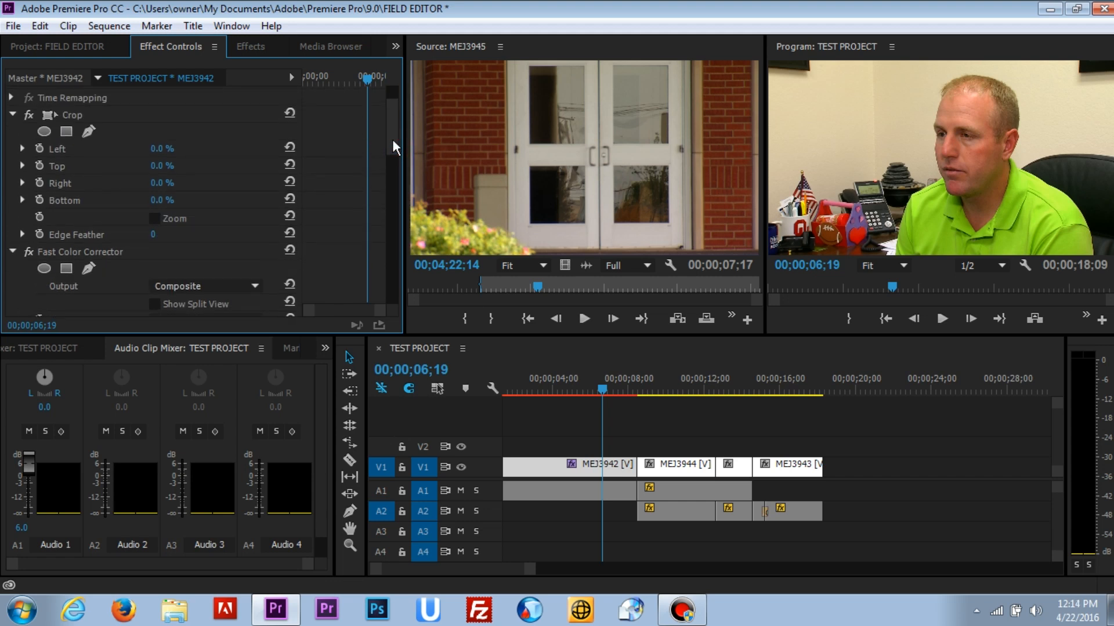
left_click_drag(393, 141, 396, 129)
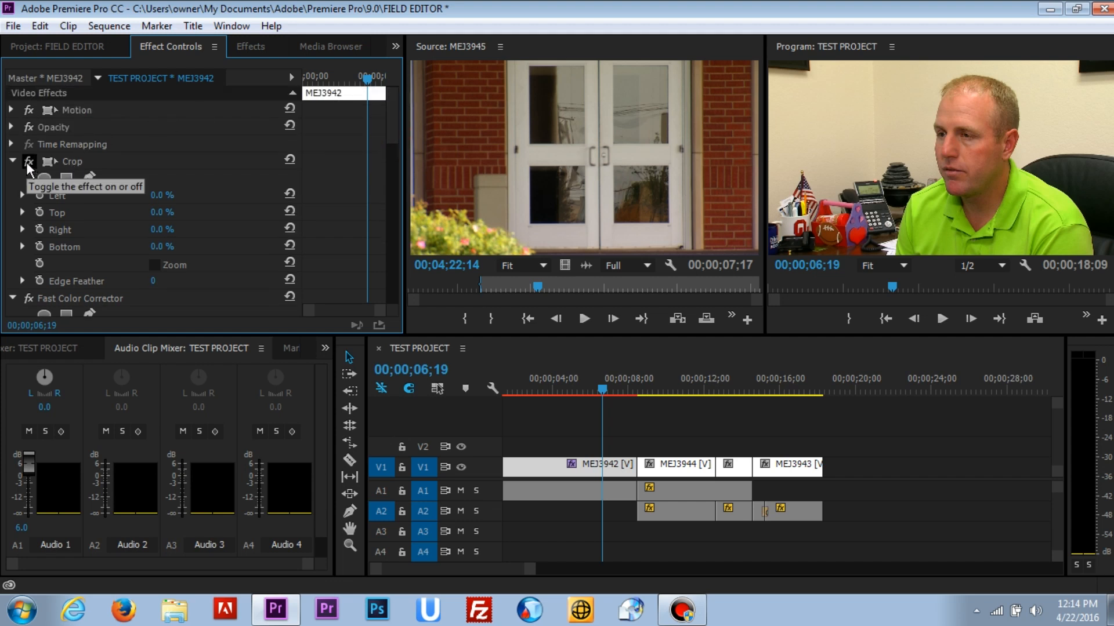
Step: Remove the Crop and Fast Color Corrector effects from the MEJ3942 interview clip
left_click(78, 162)
key("ctrl+s")
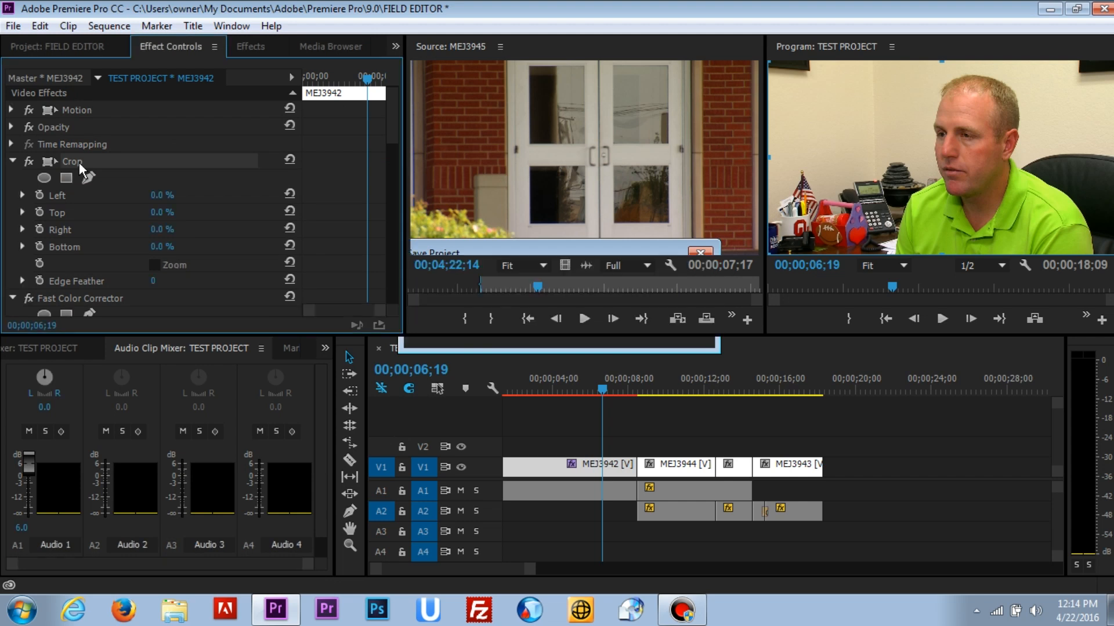
key("Delete")
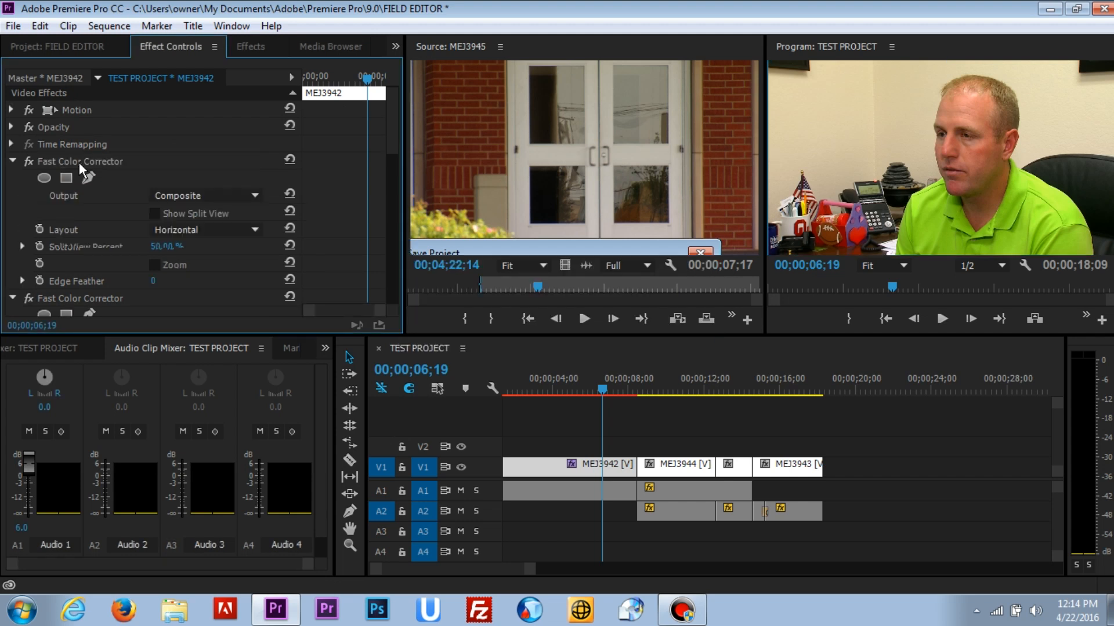
left_click(78, 162)
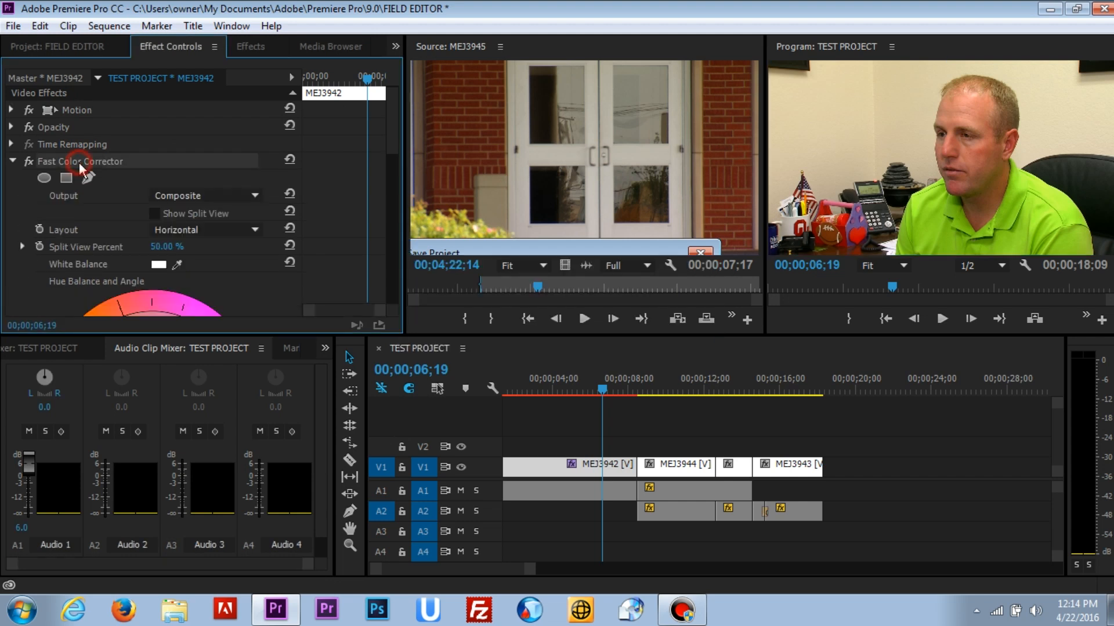
key("Delete")
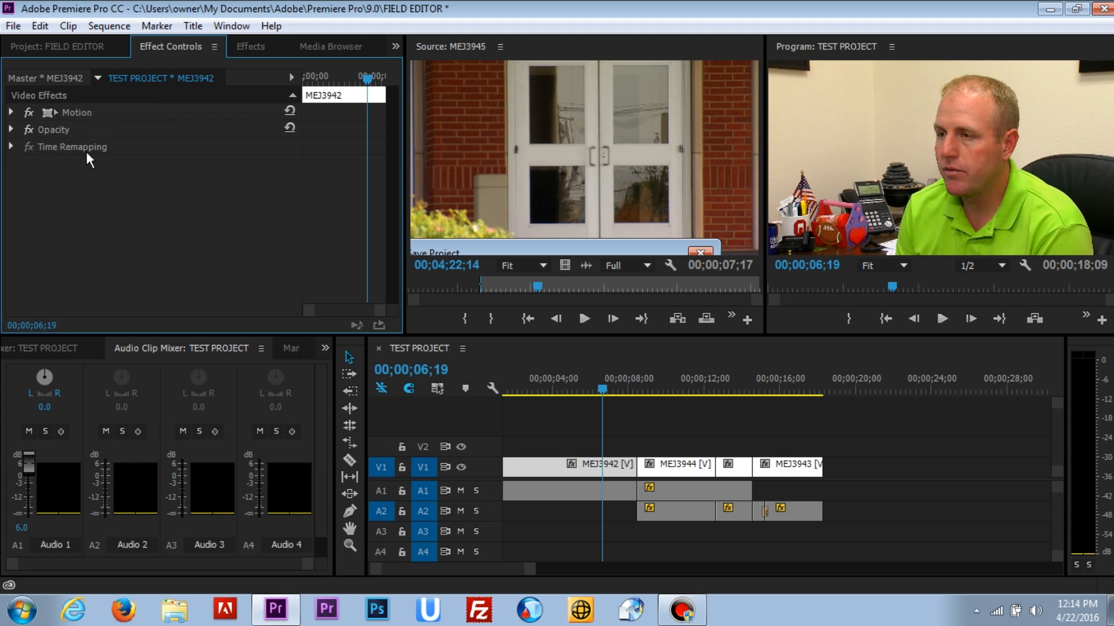
Step: Return to the project bin and play part of the MEJ3942 interview clip from near 00;00;04;00
left_click(79, 46)
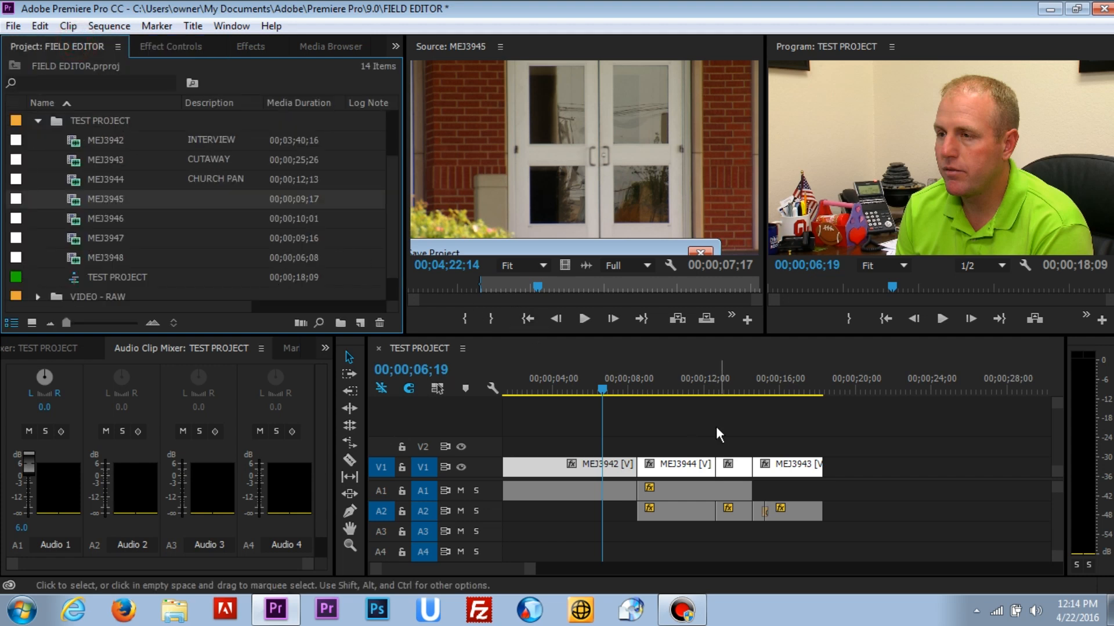
left_click(559, 378)
key("space")
key("space")
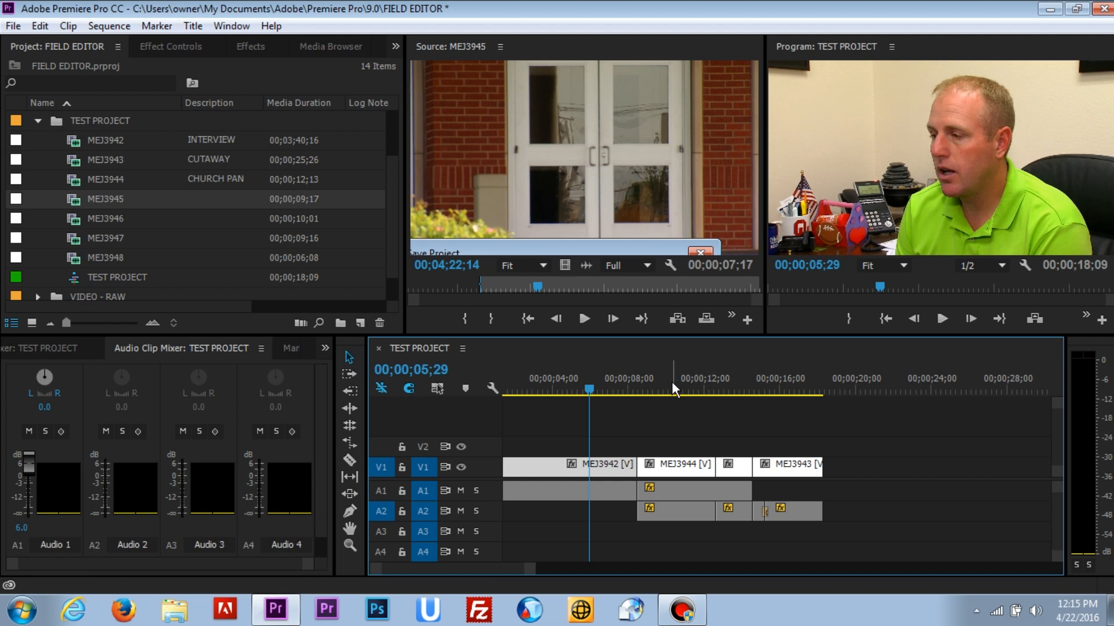
Step: Mark the TEST PROJECT sequence's In point at 00;00;00;00 and Out point at 00;00;18;08, and return the playhead to the start
left_click(499, 567)
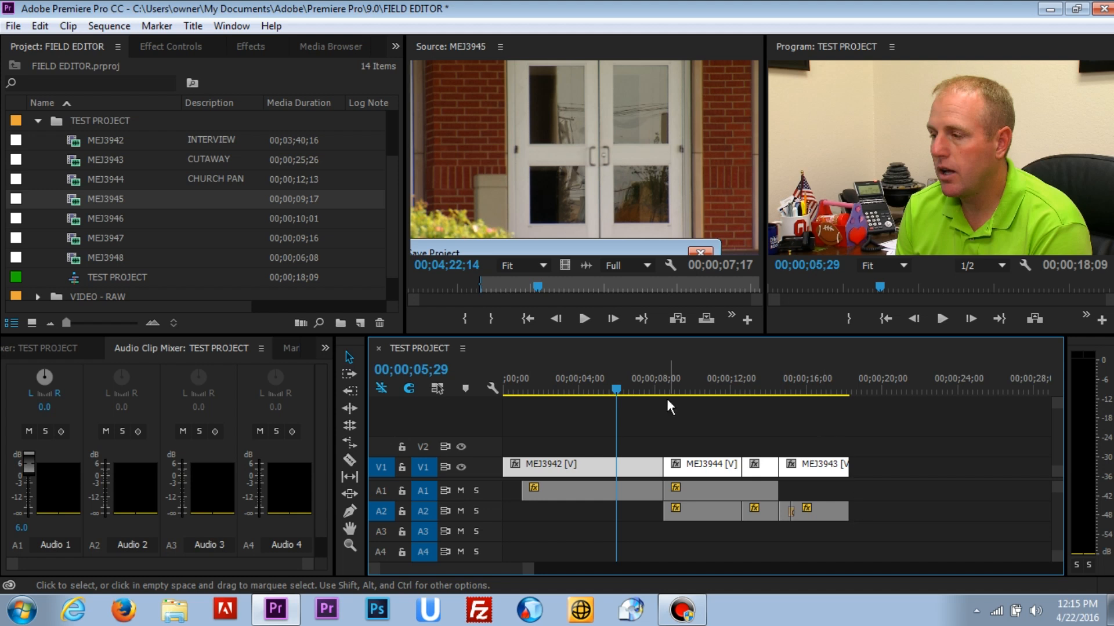
left_click(73, 275)
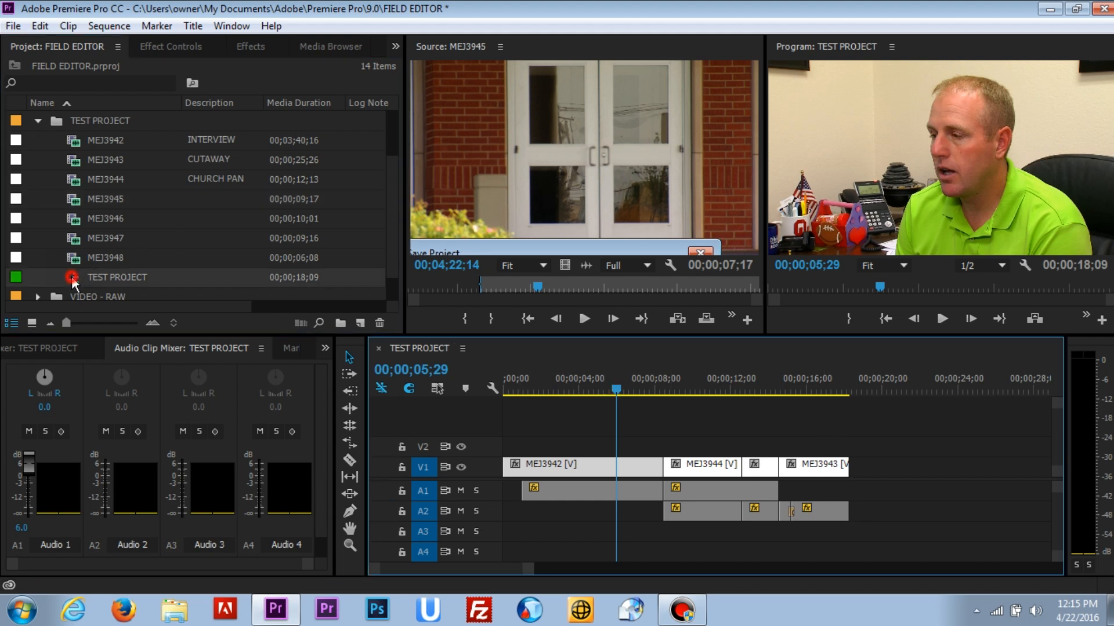
left_click_drag(537, 383, 481, 391)
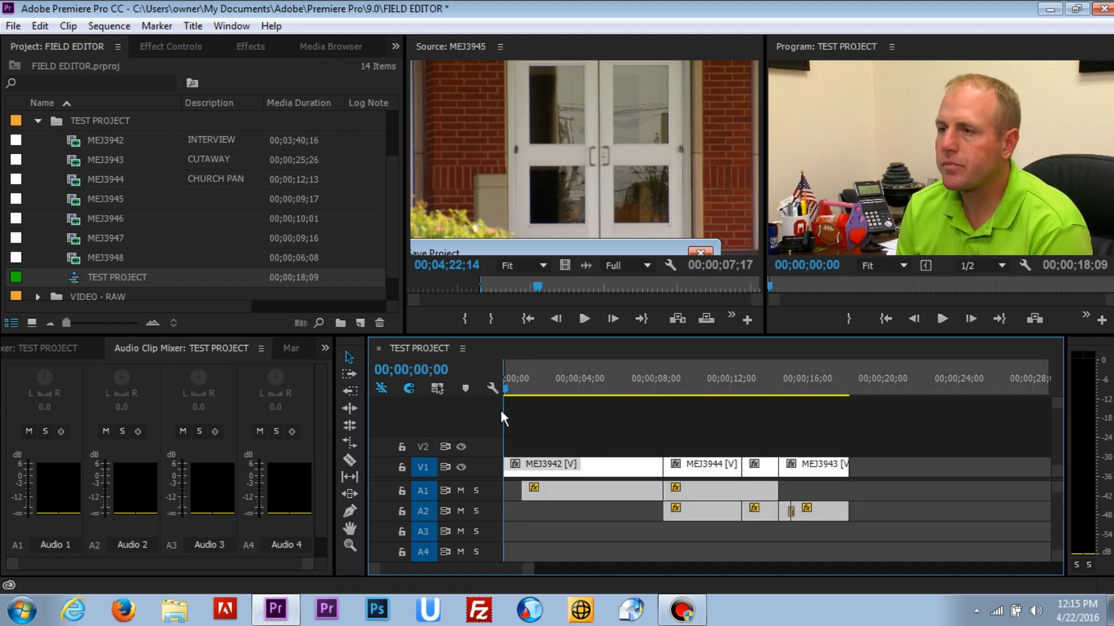
left_click(847, 375)
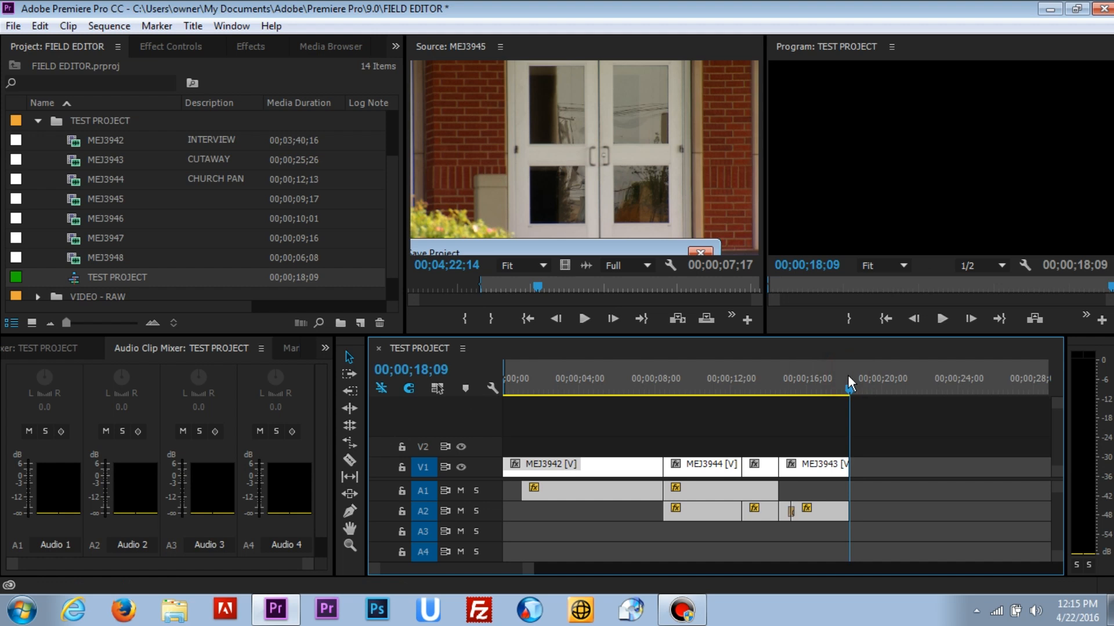
key("Left")
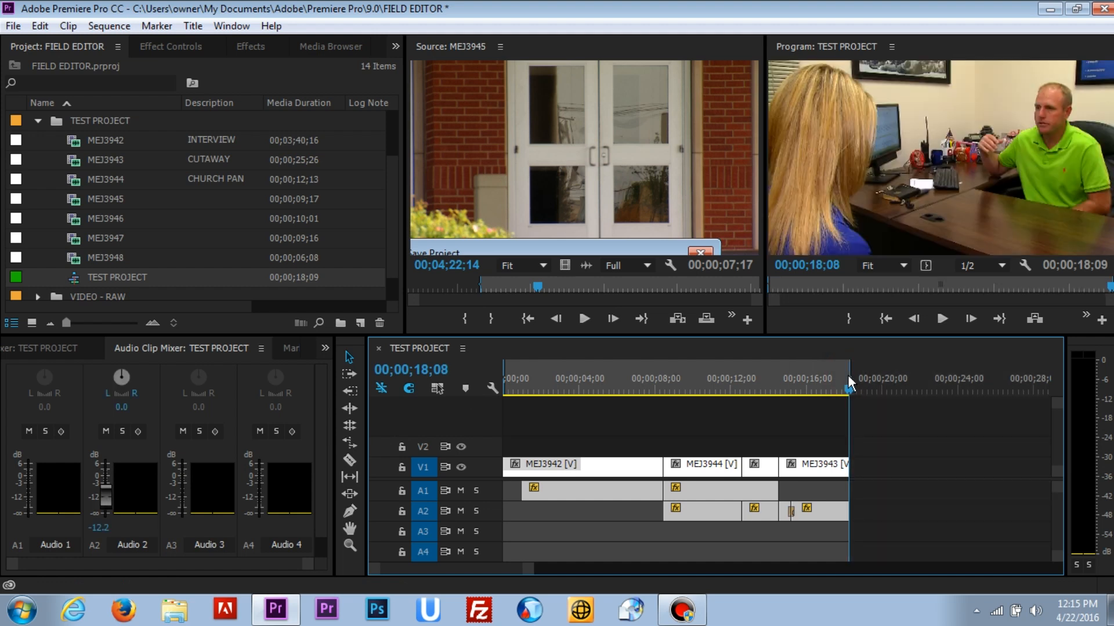
left_click_drag(536, 381, 480, 388)
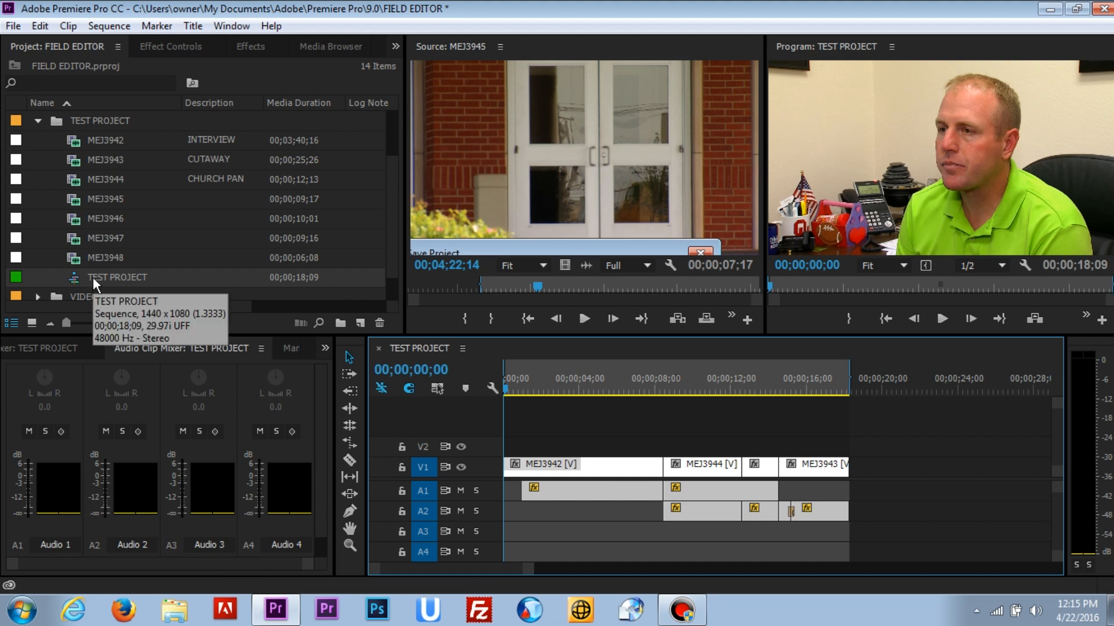
Step: Set up a media export of the TEST PROJECT sequence with the MXF OP1a format and XDCAM 18 HD Export preset
left_click(14, 27)
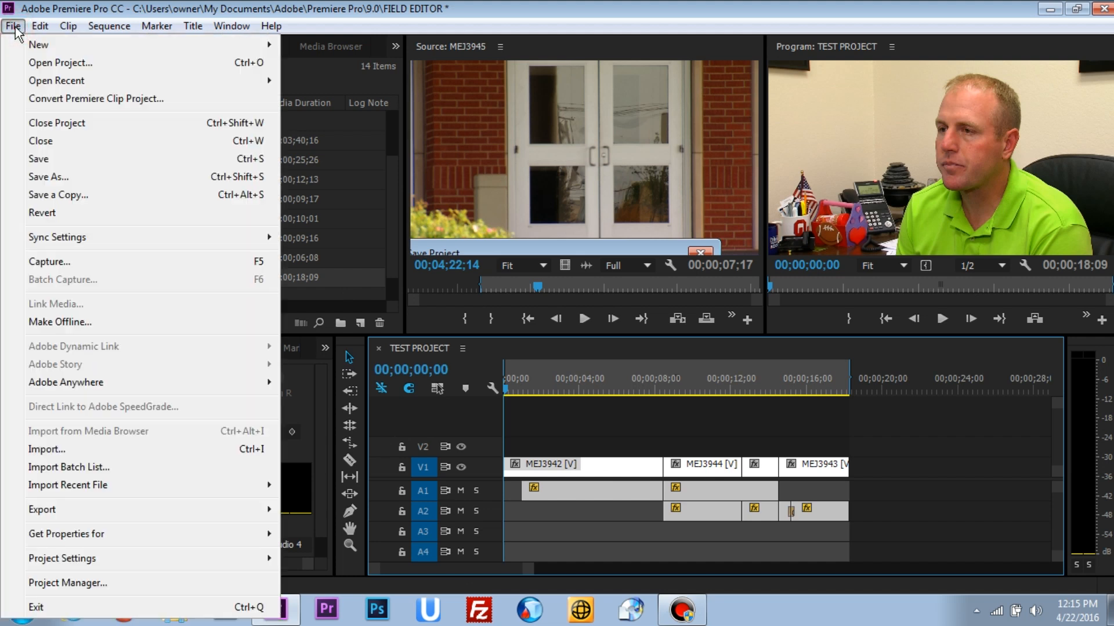
mouse_move(61, 510)
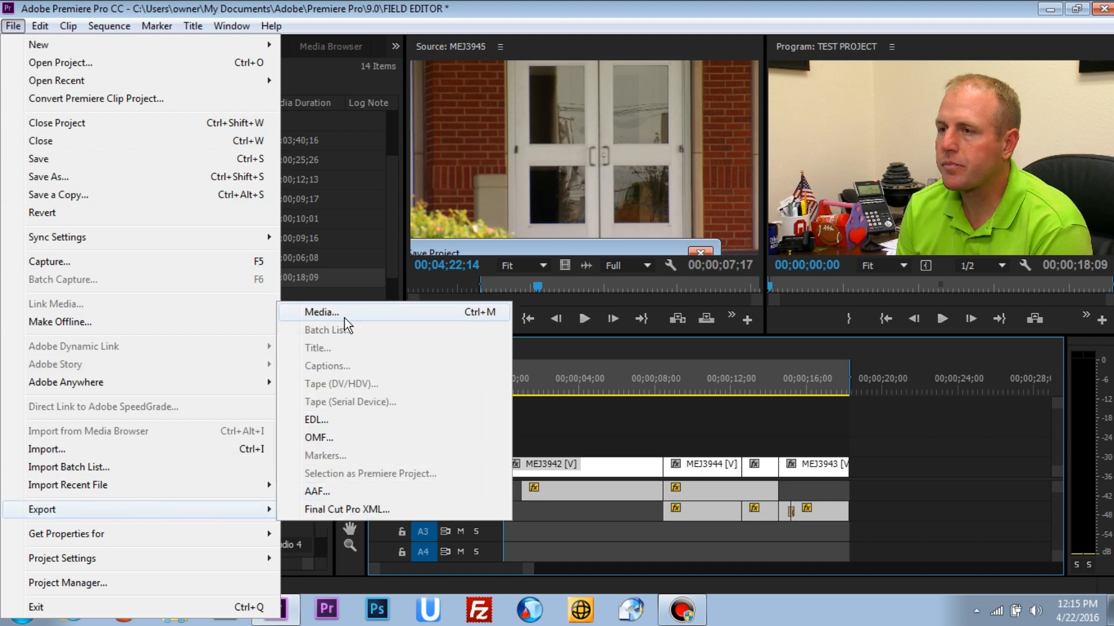
left_click(325, 314)
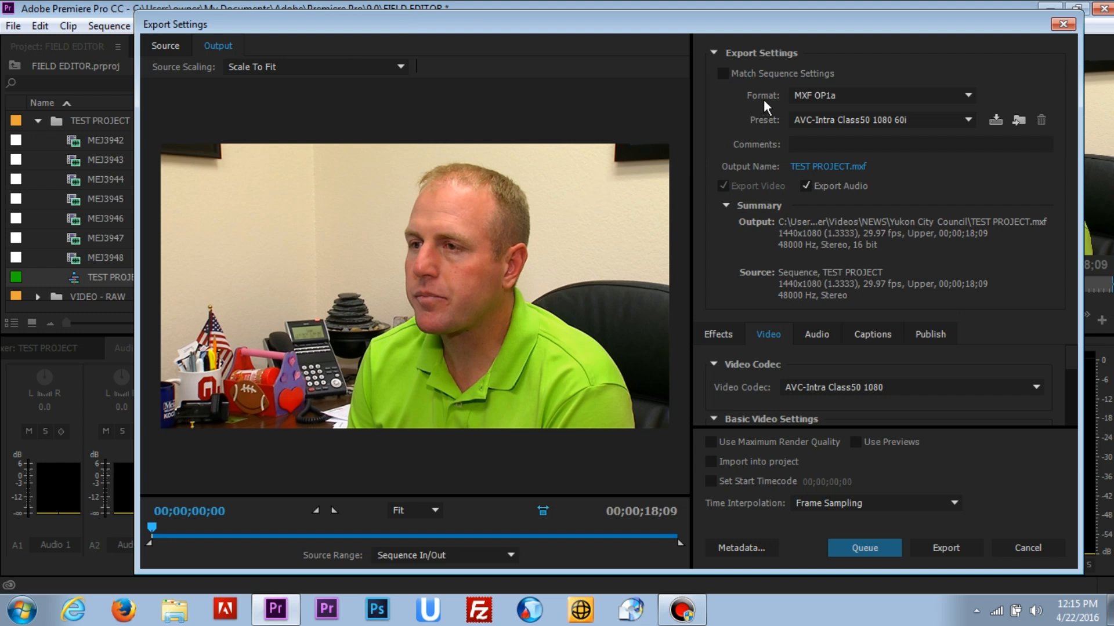
left_click(822, 95)
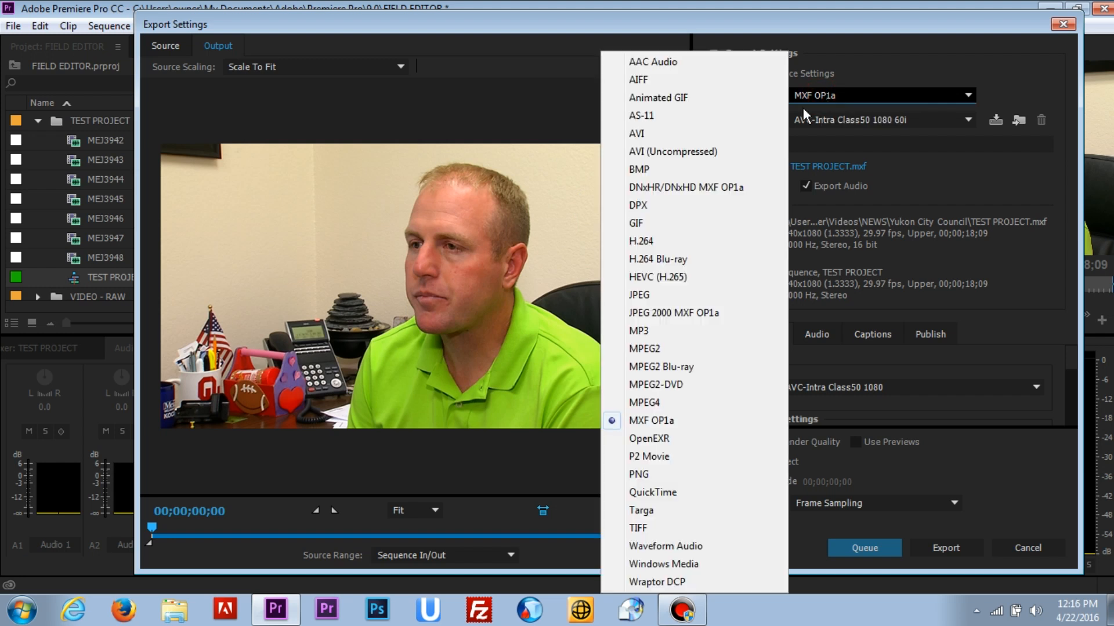
left_click(649, 422)
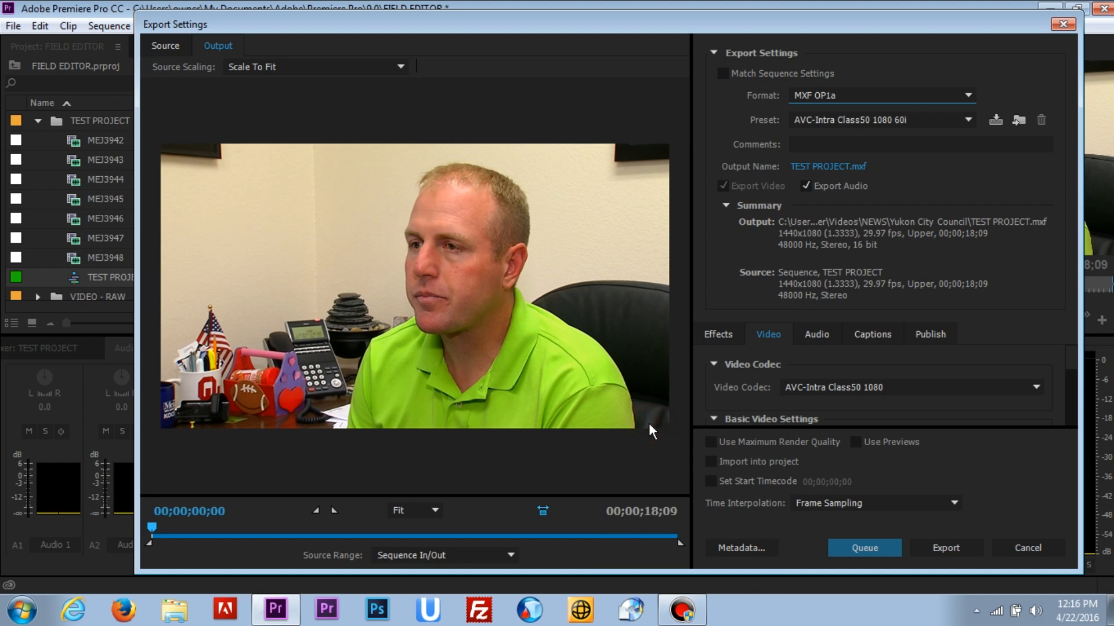
left_click(818, 120)
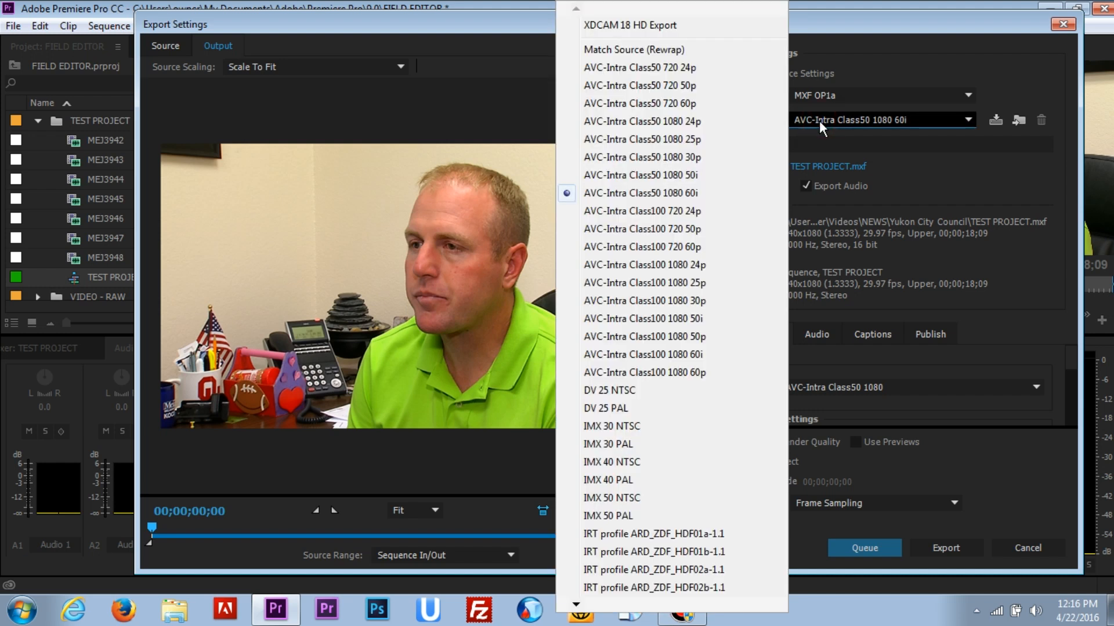
left_click(635, 27)
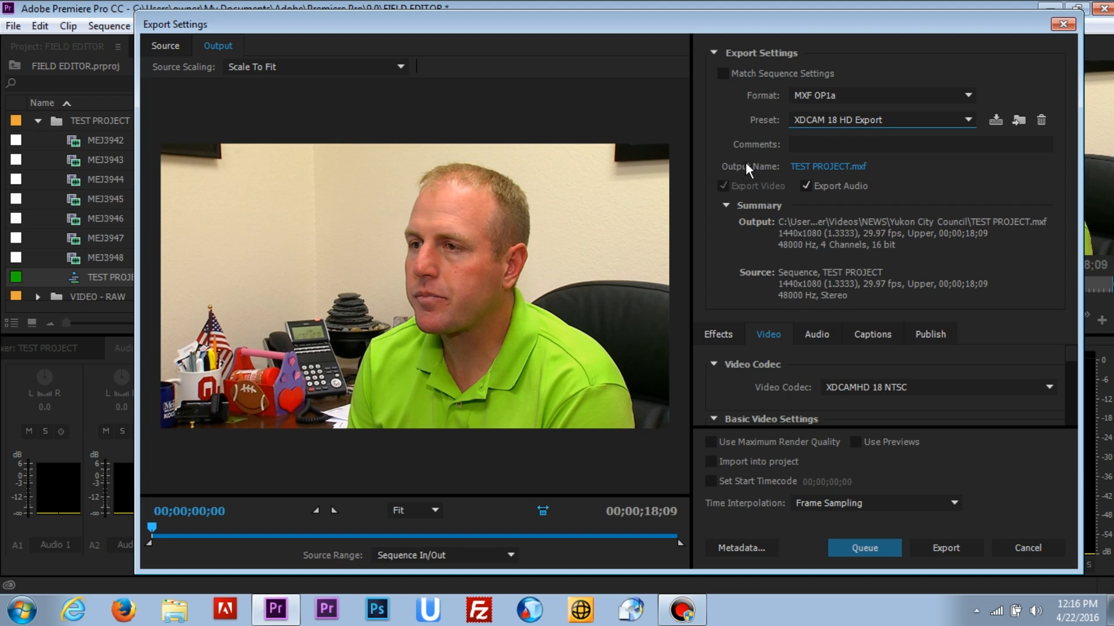
Step: Set the export output to TEST PROJECT.mxf on the Desktop and export the sequence
left_click(824, 168)
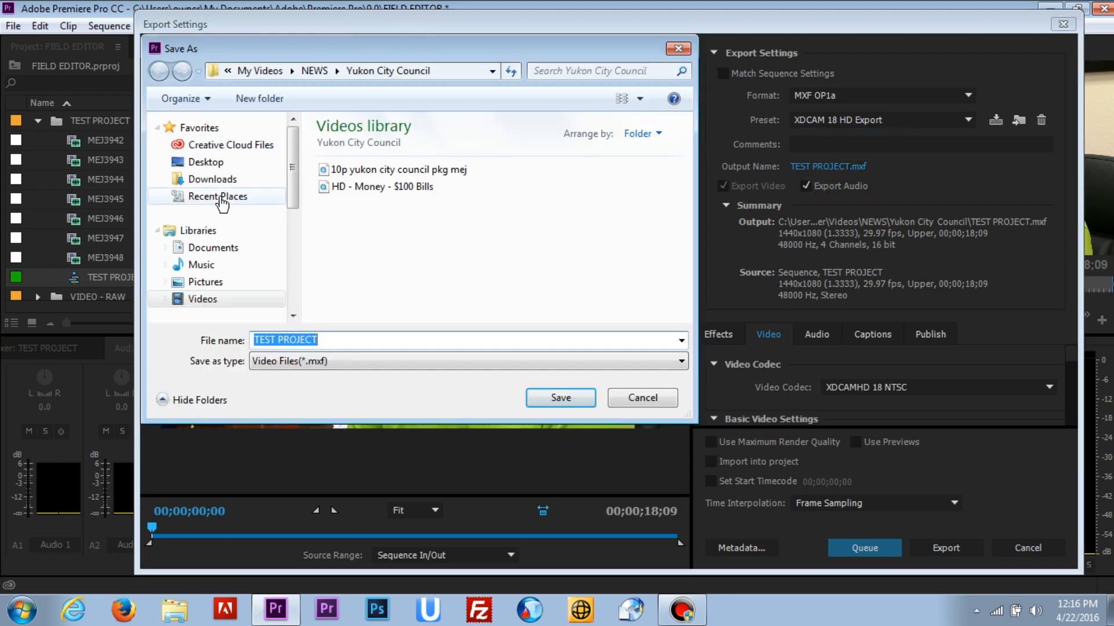
left_click(210, 164)
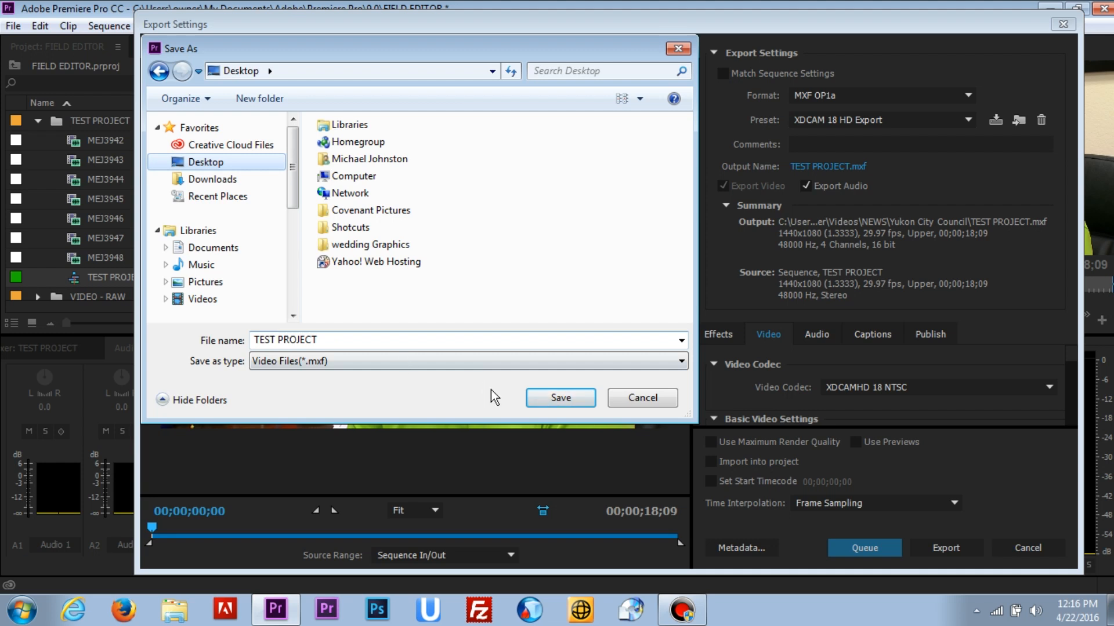
left_click(574, 401)
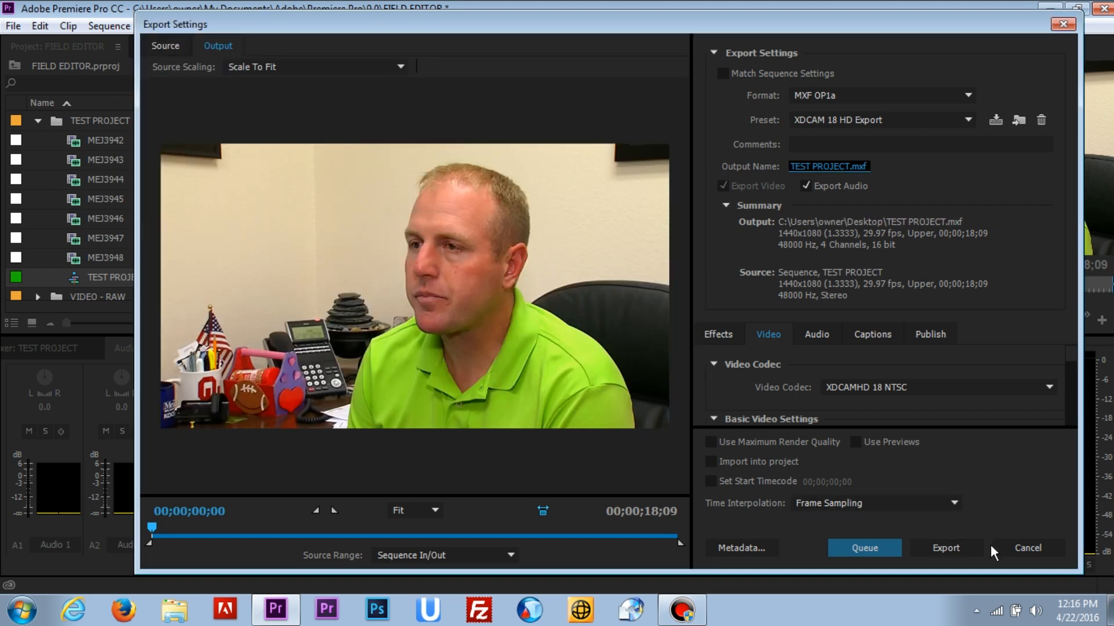
left_click(951, 549)
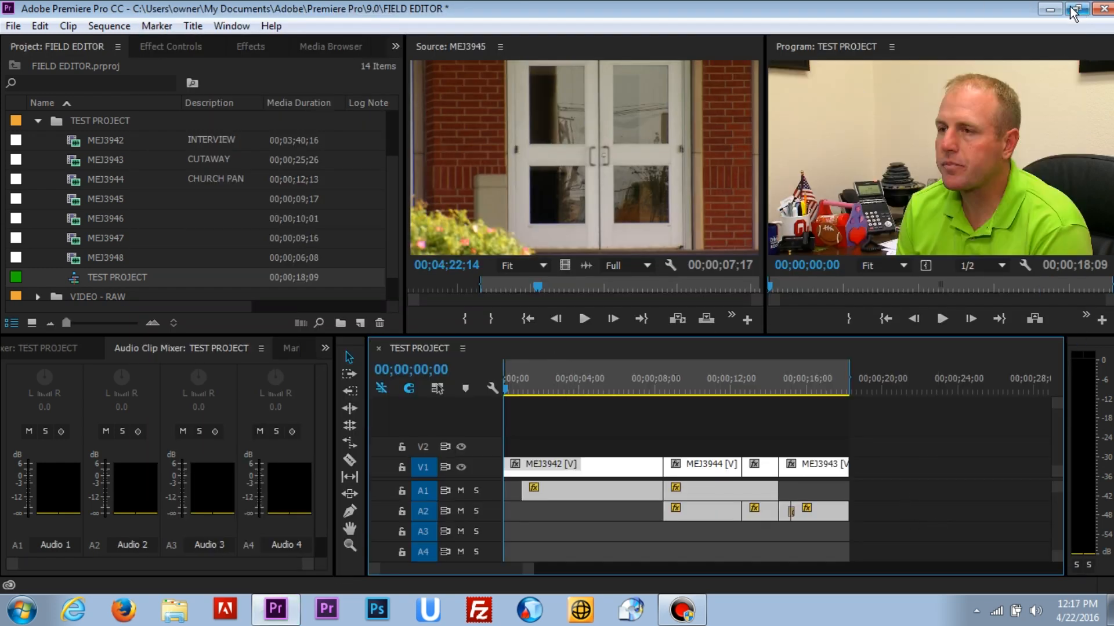
Step: Minimize Premiere Pro to the desktop and launch the FileZilla client
left_click(1051, 9)
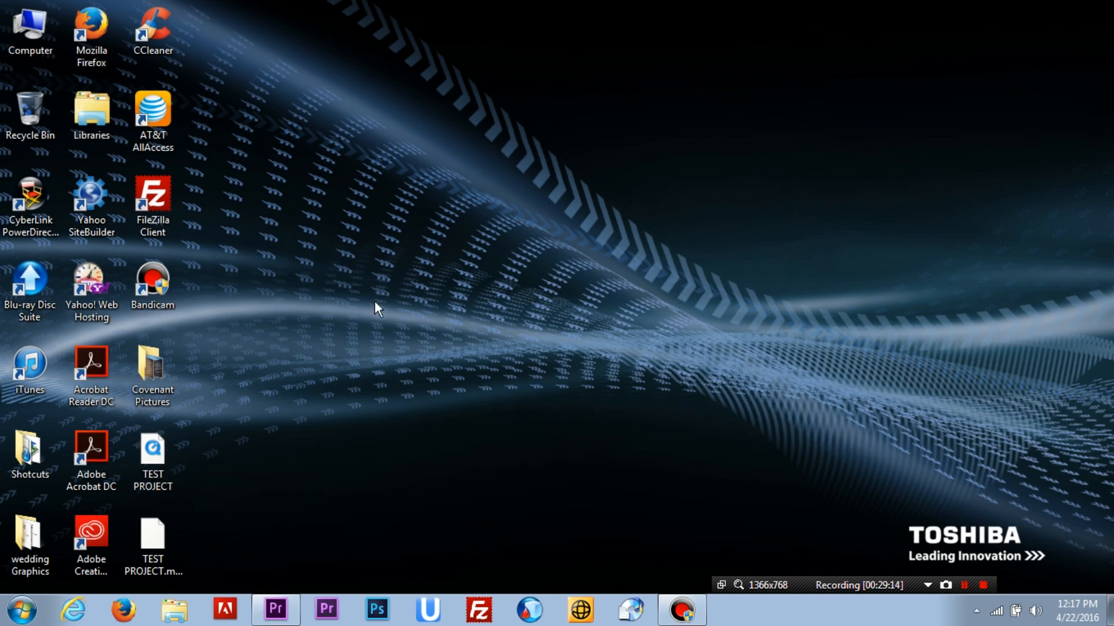
left_click(168, 196)
double_click(169, 196)
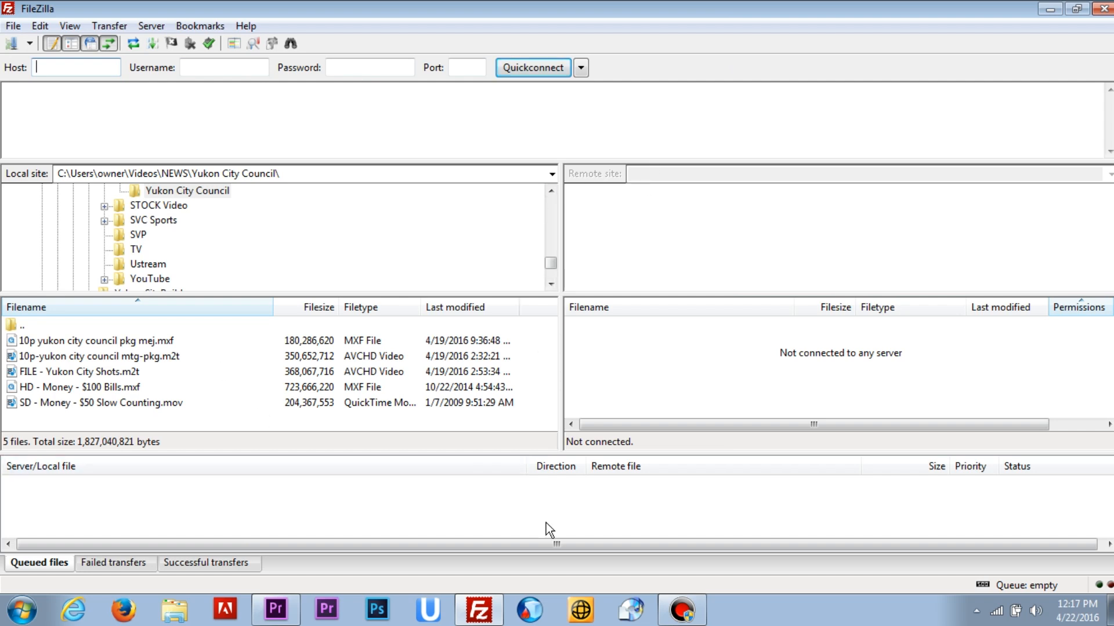
Step: Connect to the saved News9 FTP site
left_click(29, 45)
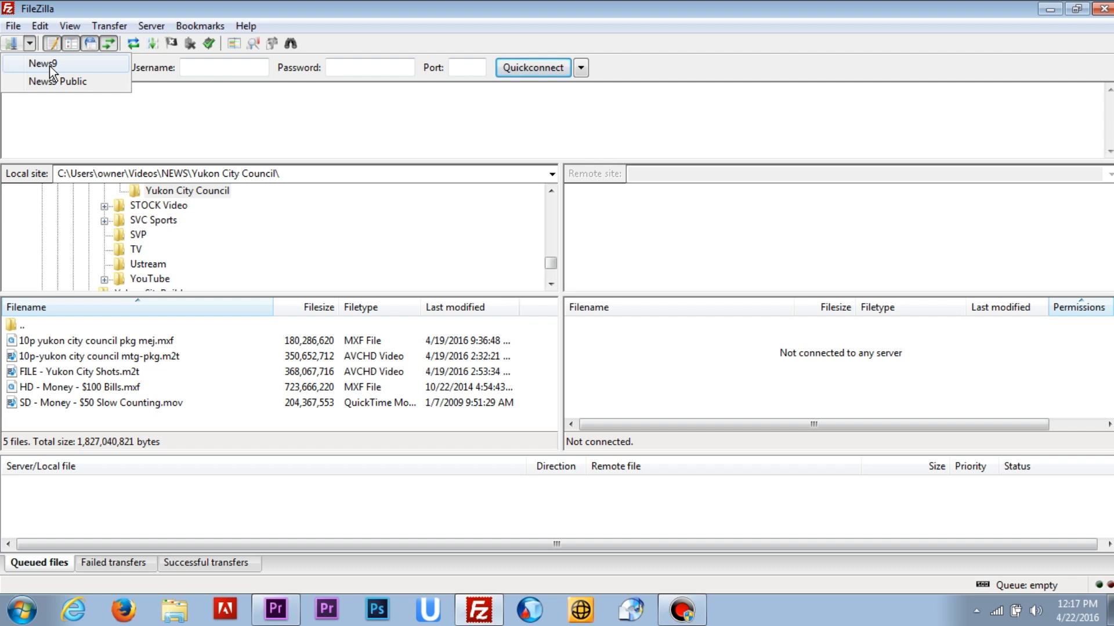
left_click(49, 65)
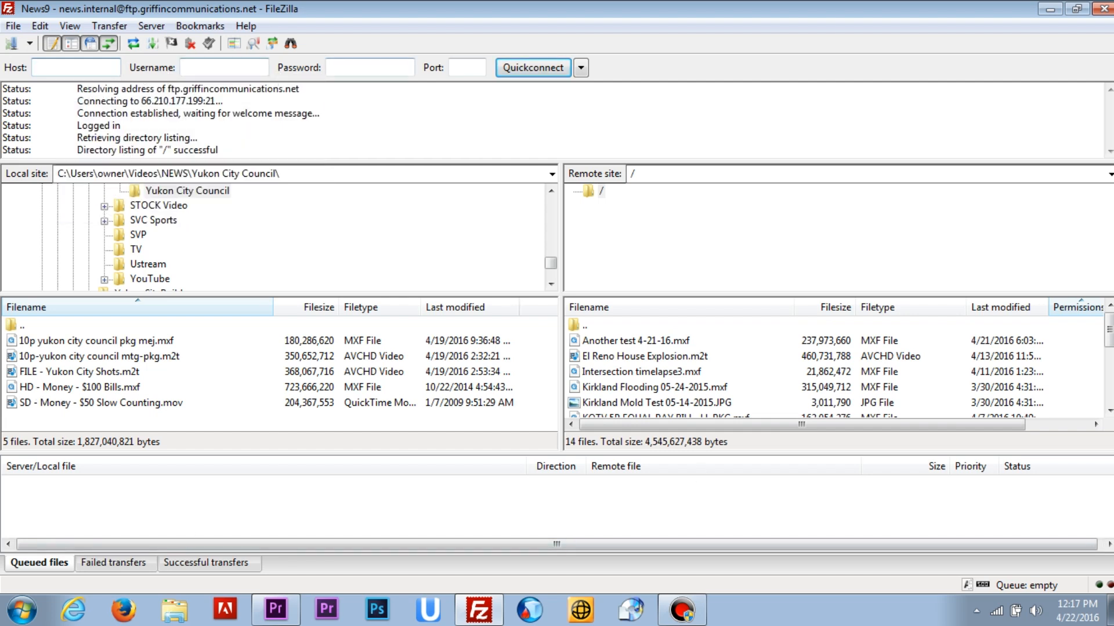
left_click(29, 44)
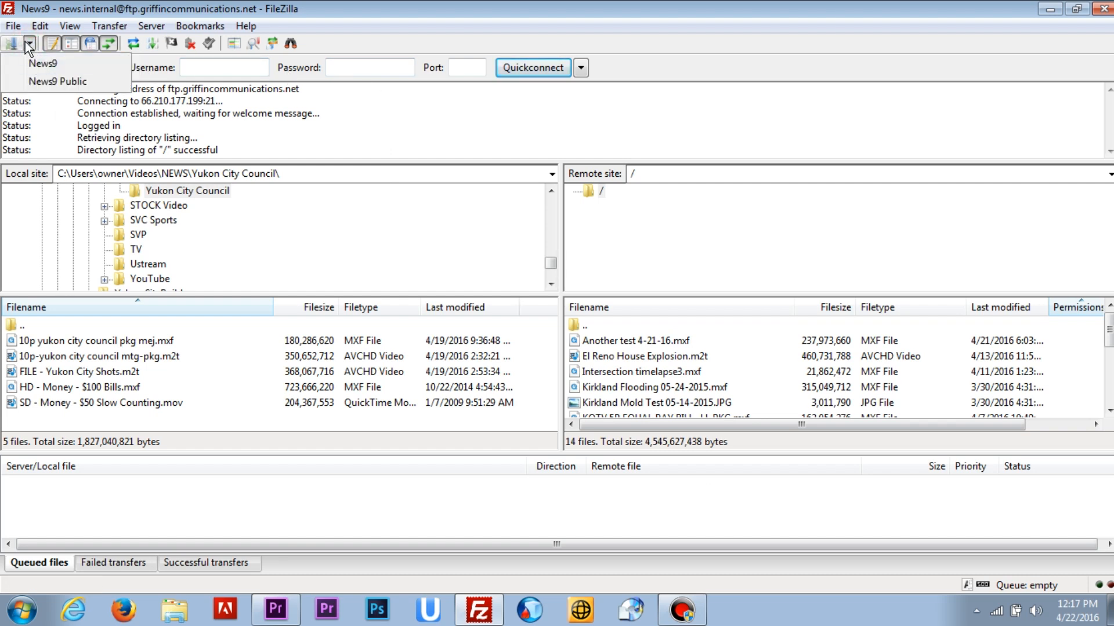
left_click(29, 43)
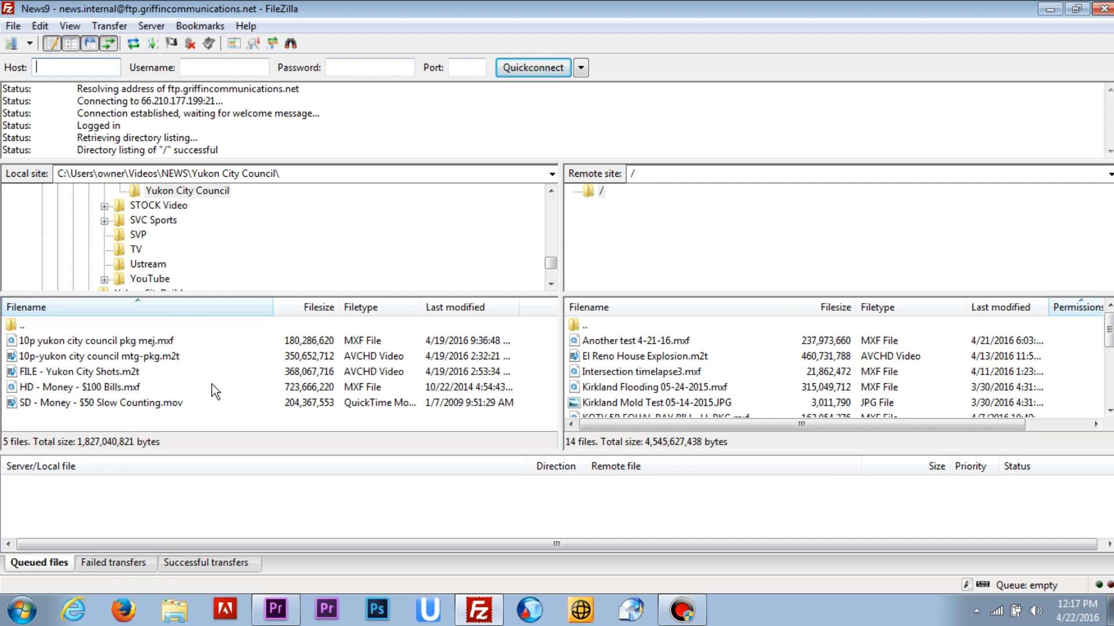
Step: Browse the local folder tree to the owner account's Desktop folder and show its contents
left_click_drag(552, 264, 552, 204)
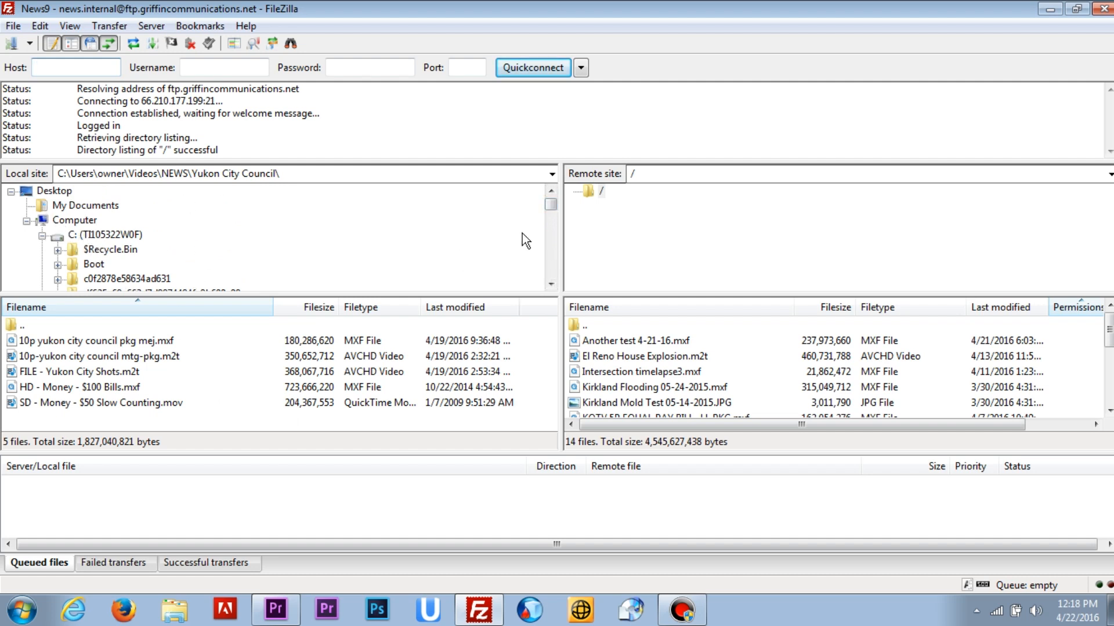
left_click(550, 285)
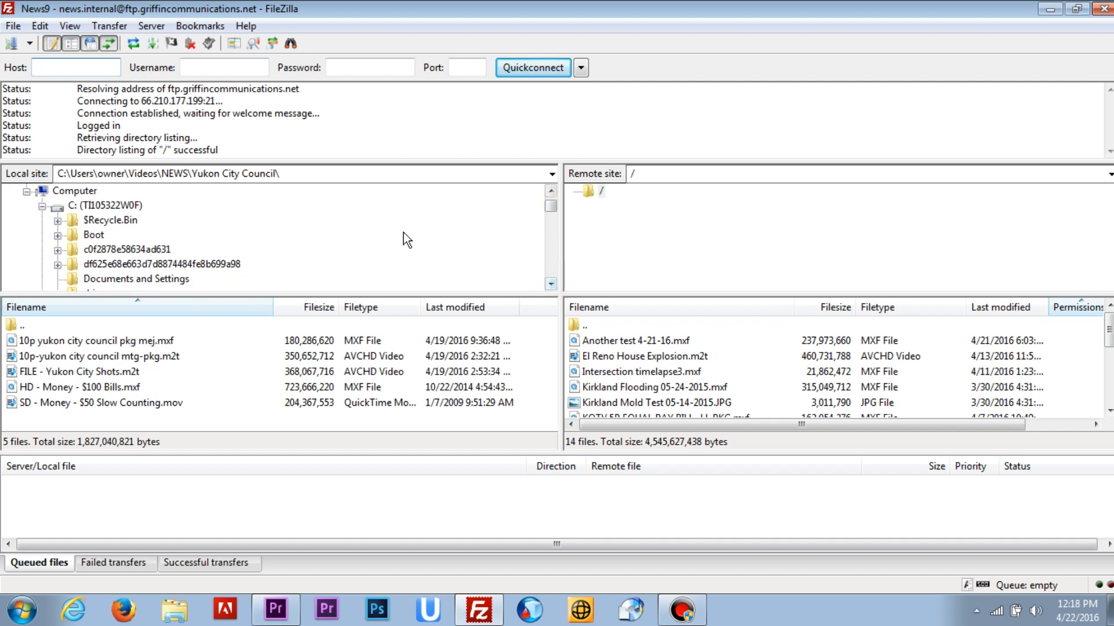
left_click(551, 284)
left_click_drag(551, 285, 552, 284)
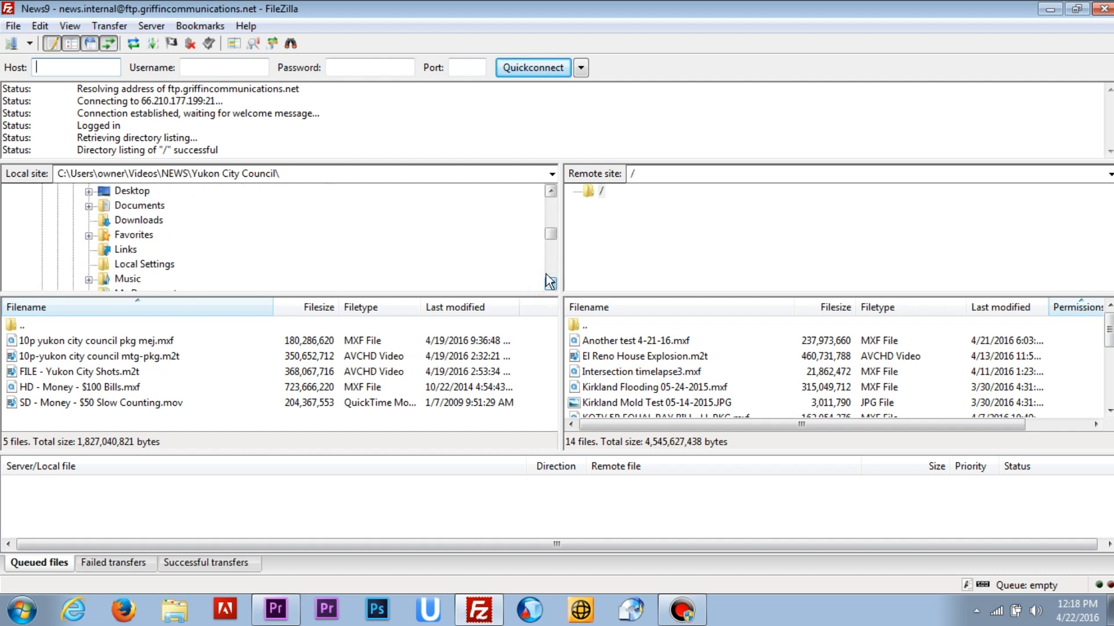
mouse_move(551, 238)
left_mouse_down()
mouse_move(548, 200)
mouse_move(551, 221)
left_mouse_up()
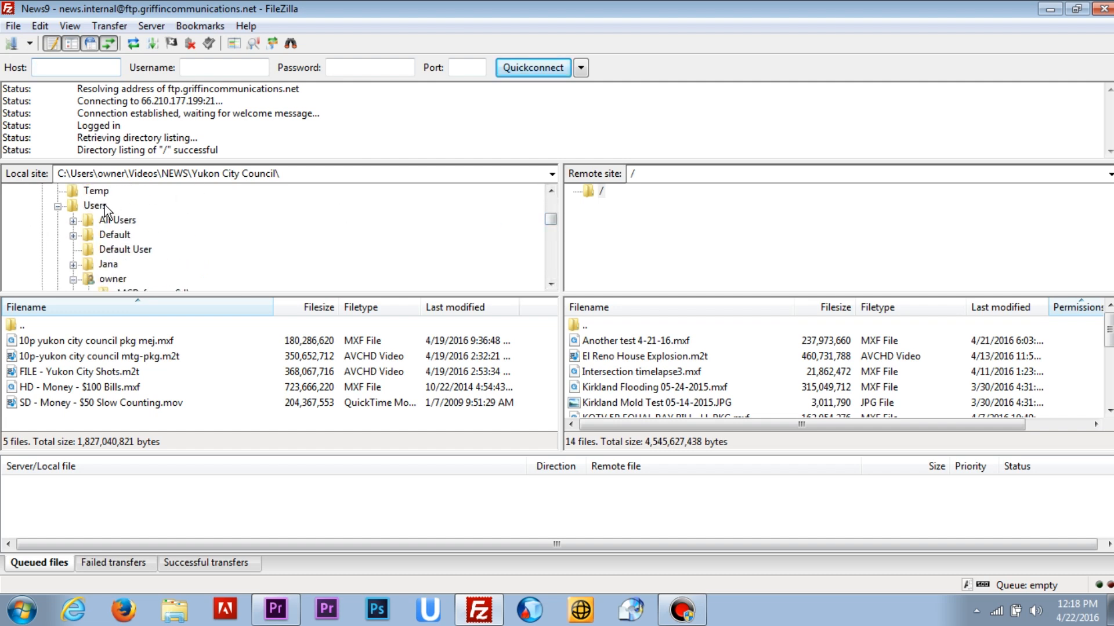
left_click_drag(550, 223, 551, 230)
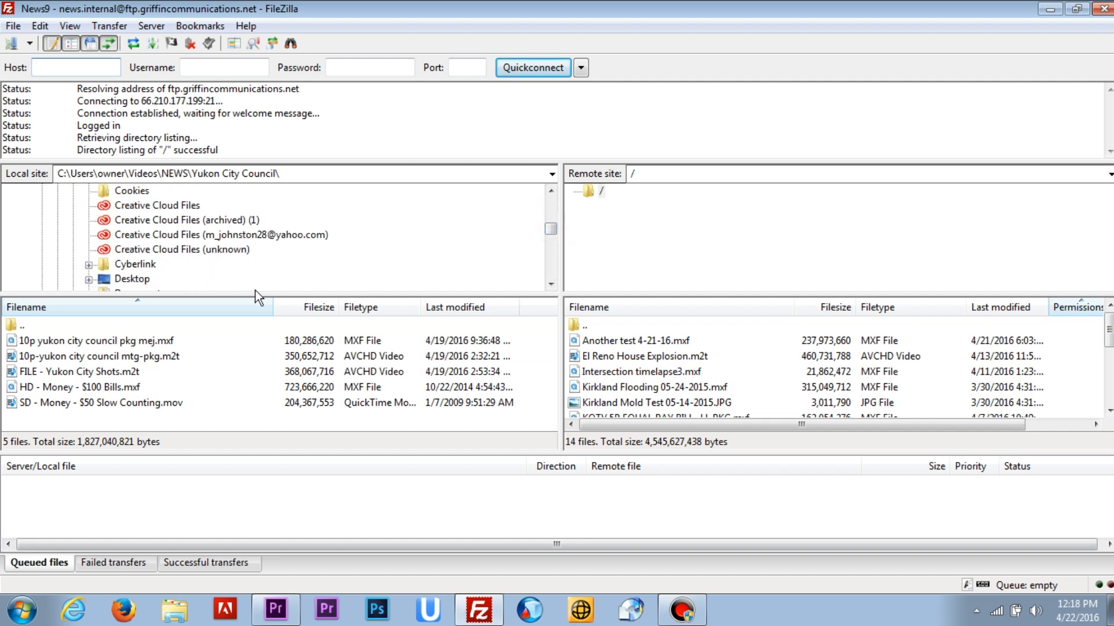
left_click(132, 280)
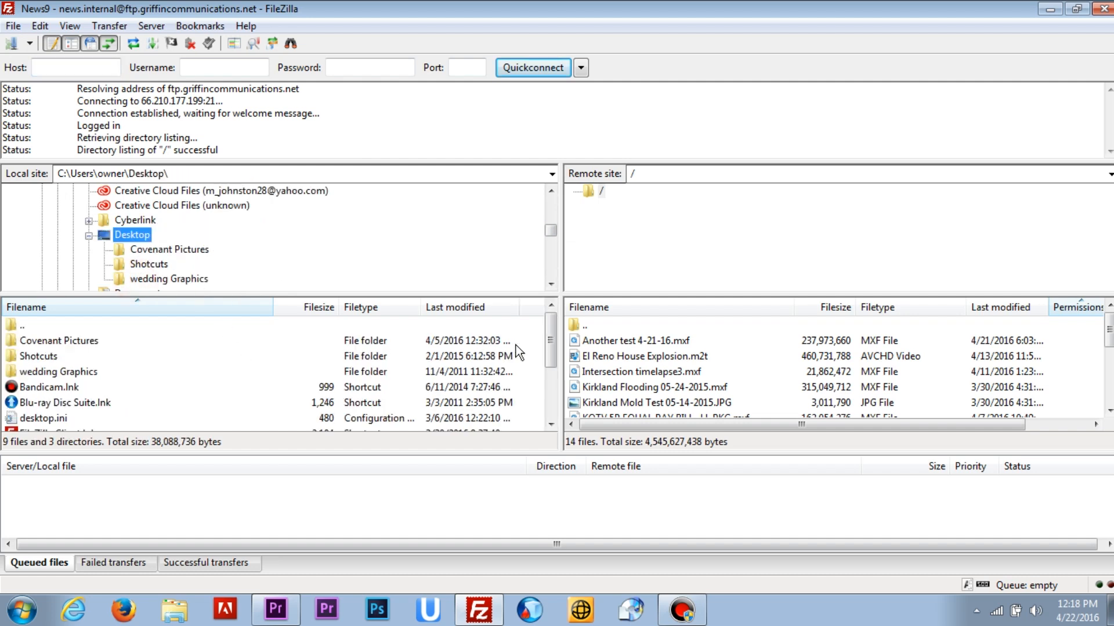
Step: Upload TEST PROJECT.mxf from the local Desktop folder to the root directory of the News9 server
scroll(555, 350, "down", 2)
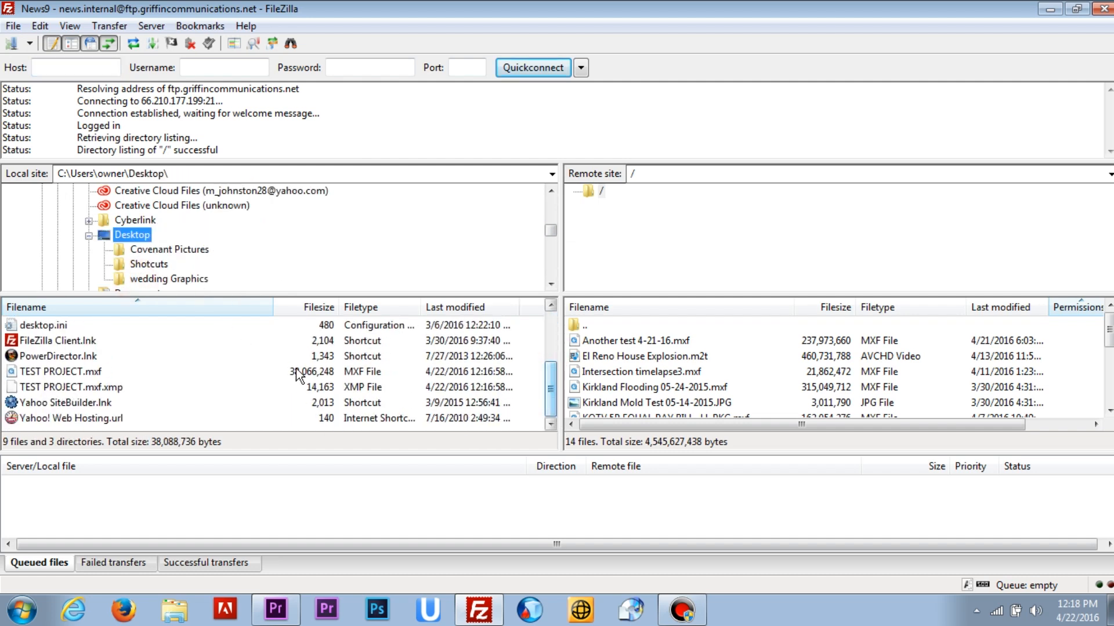
left_click(12, 372)
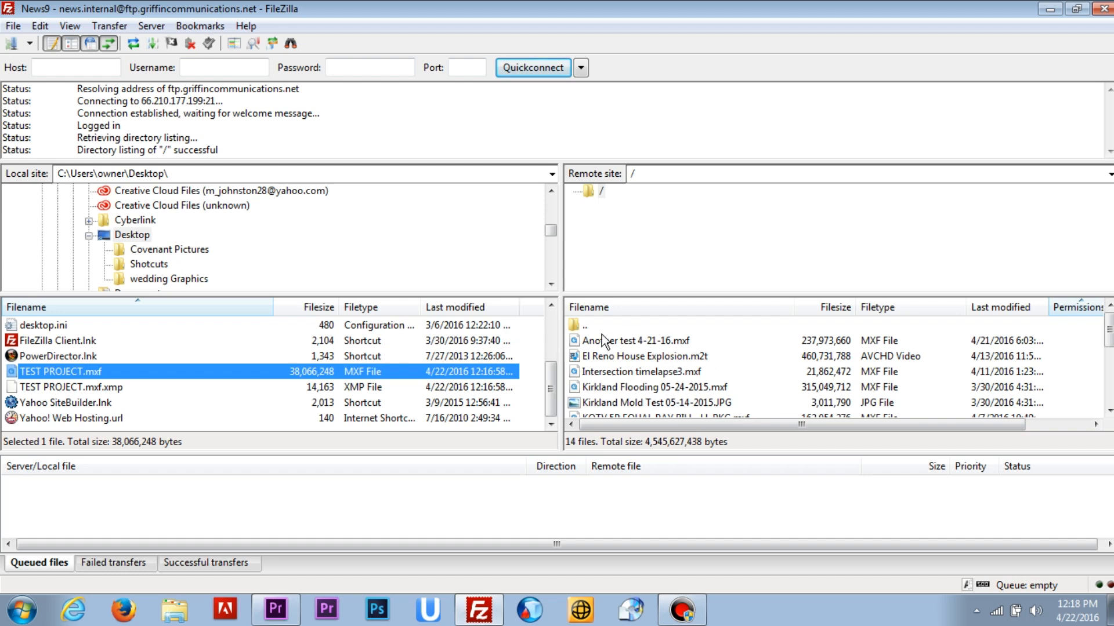
left_click(12, 373)
left_click_drag(11, 377, 640, 390)
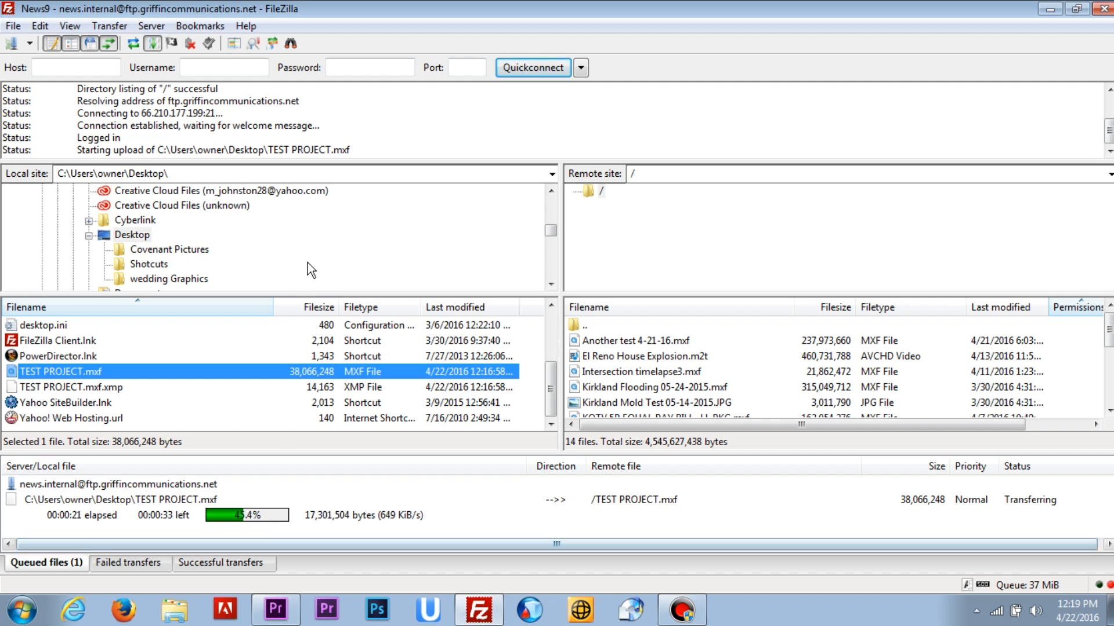
Step: Collapse the Desktop folder in the local tree and close FileZilla once the upload has finished
mouse_move(550, 230)
left_mouse_down()
mouse_move(551, 203)
mouse_move(550, 221)
left_mouse_up()
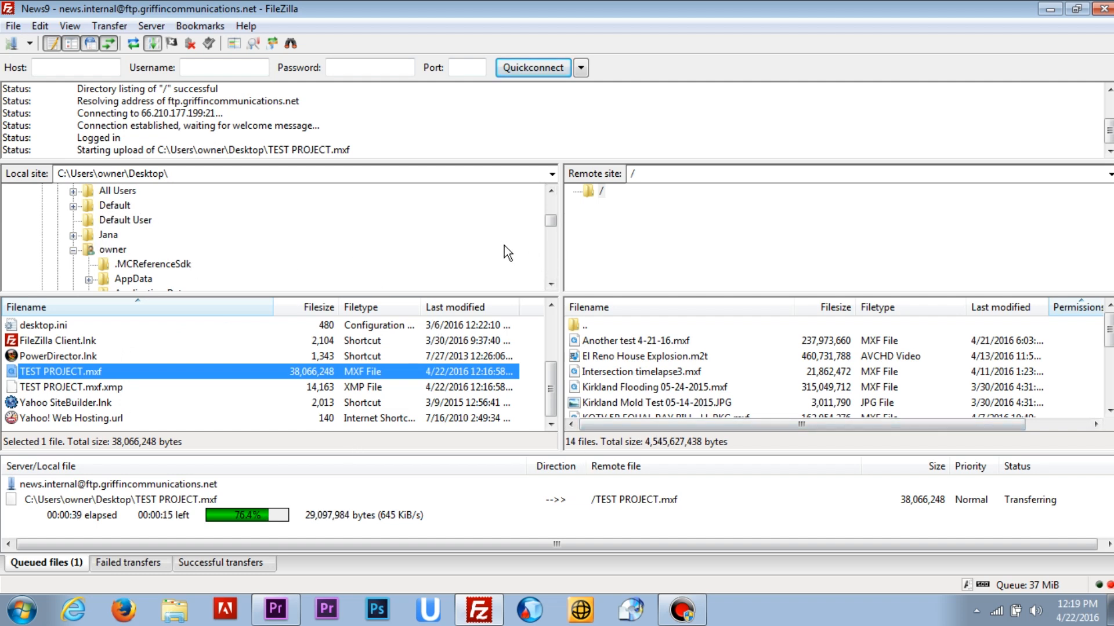
left_click_drag(552, 223, 551, 232)
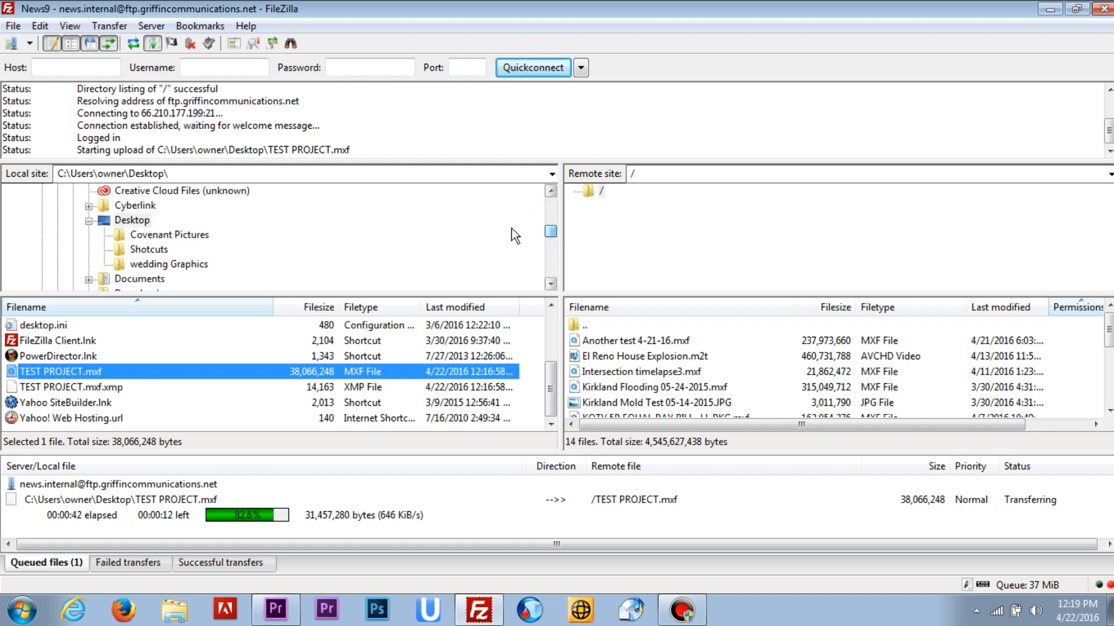
left_click(89, 221)
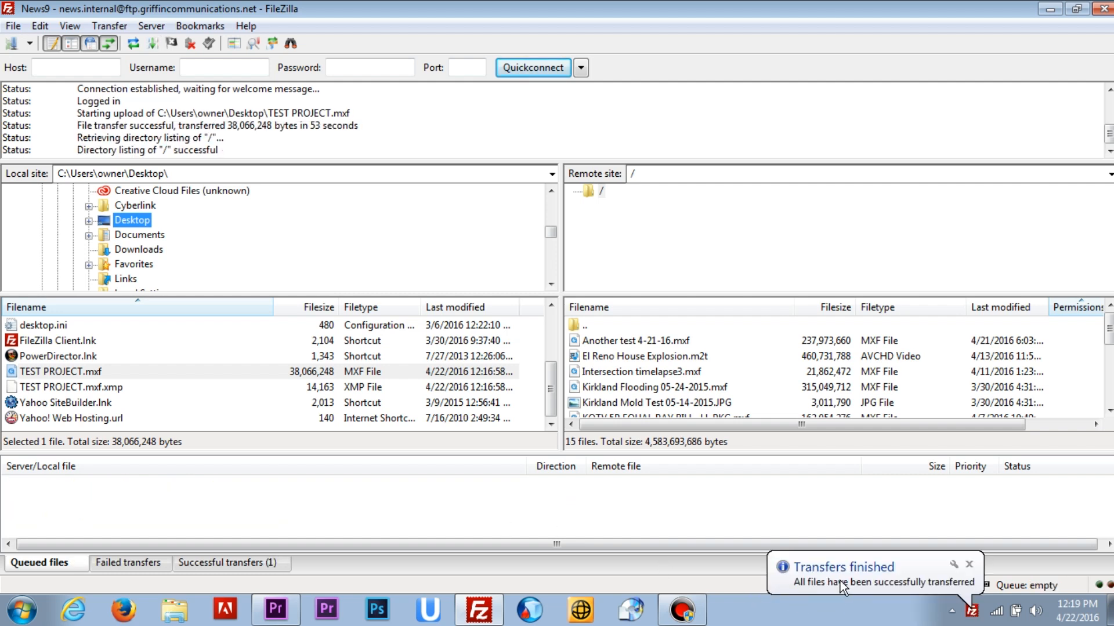
left_click(1102, 9)
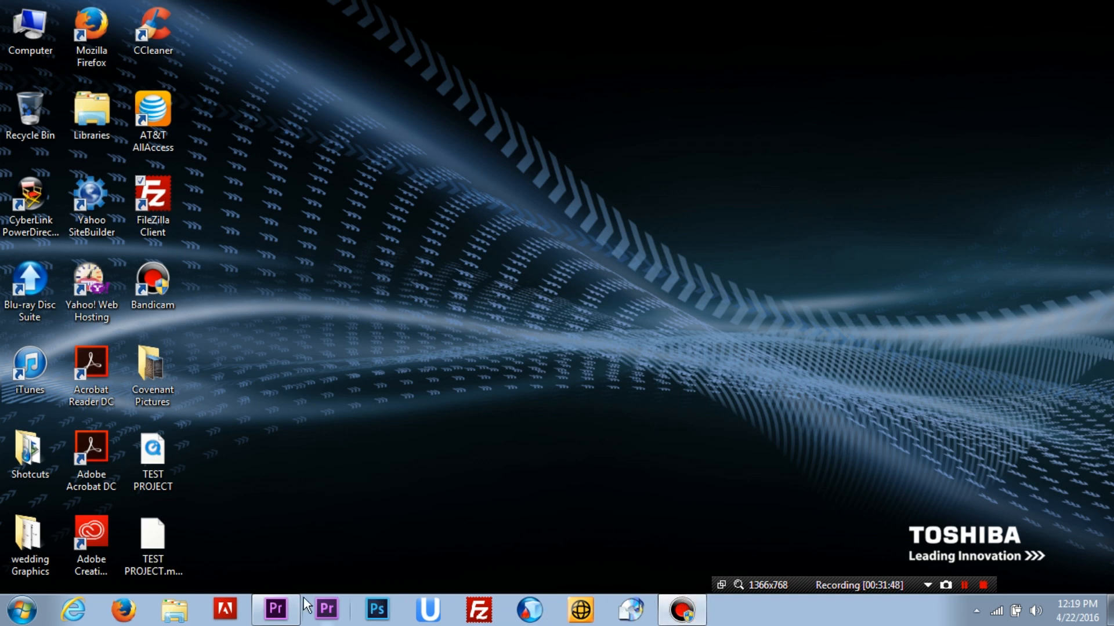
Step: Switch to Premiere Pro, scrub through the opening seconds of the TEST PROJECT sequence and return the playhead to the start
left_click(278, 610)
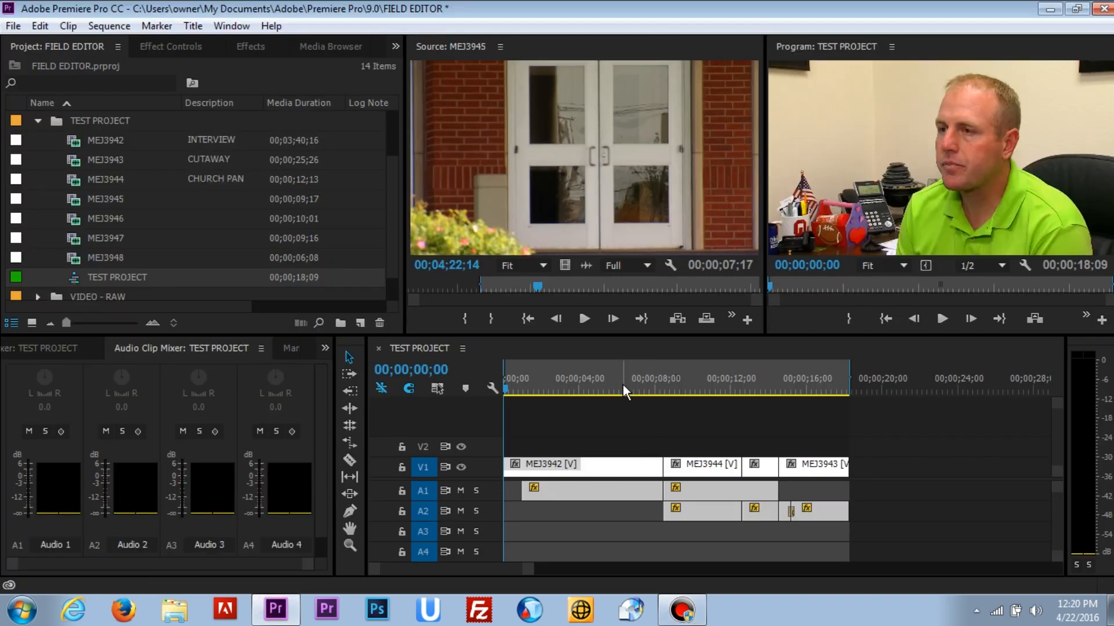
left_click(565, 377)
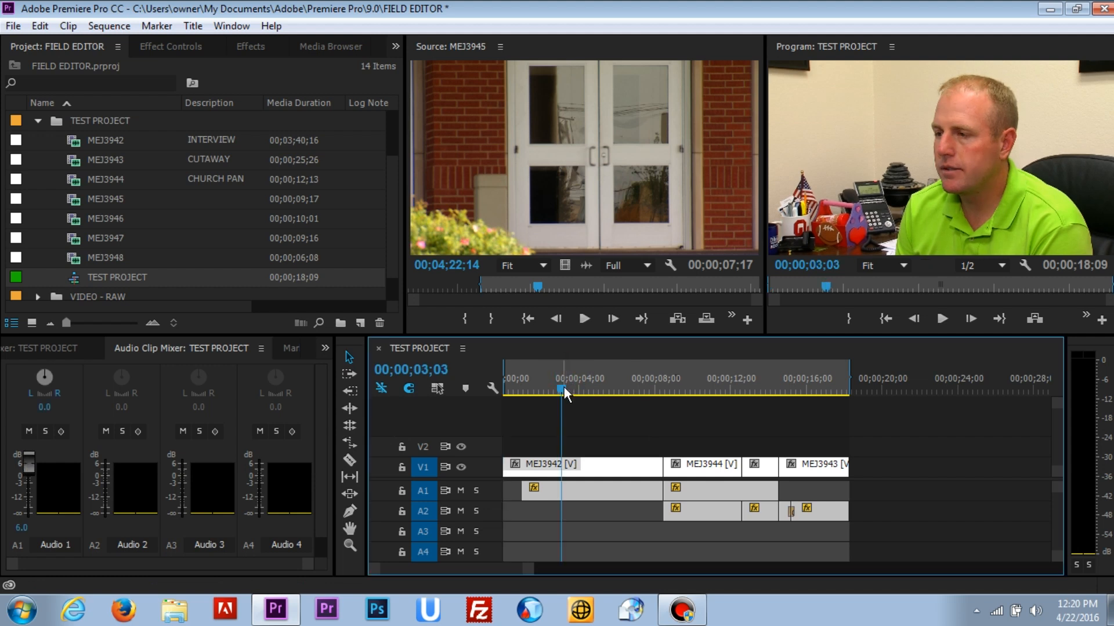
left_click_drag(564, 387, 556, 387)
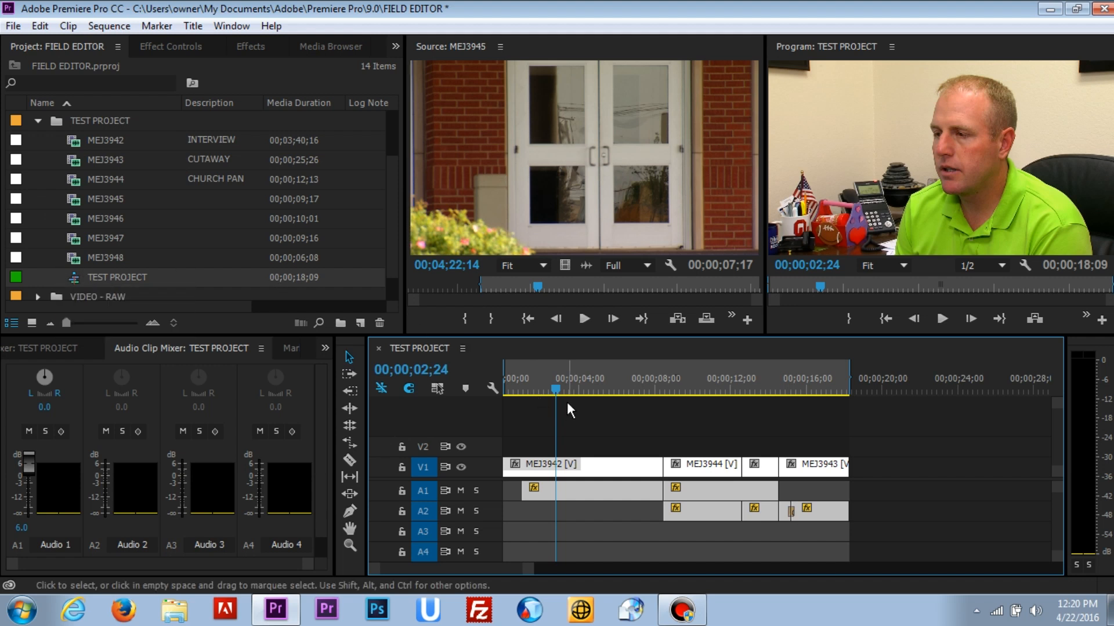
left_click_drag(556, 387, 496, 395)
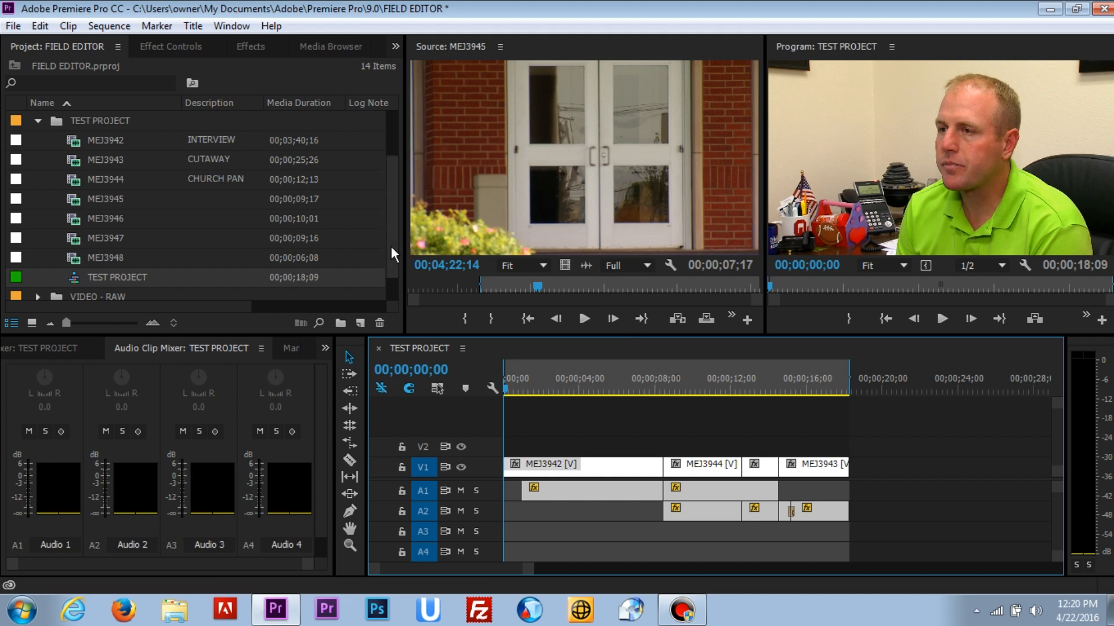
Step: Delete all video and audio clips from the TEST PROJECT timeline
scroll(392, 235, "up", 3)
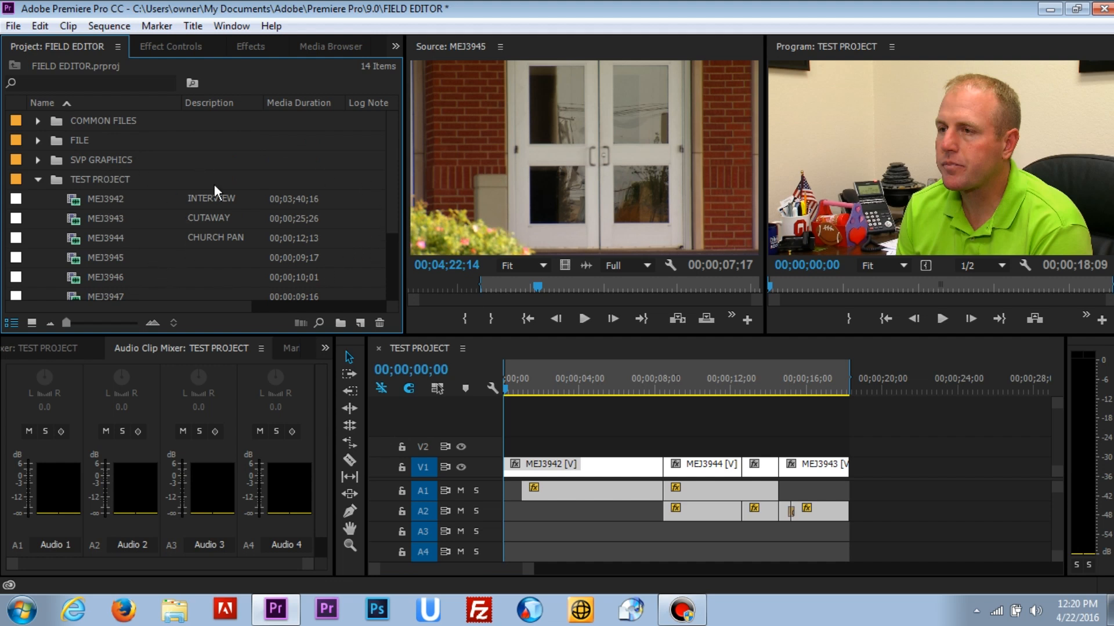
mouse_move(388, 203)
left_mouse_down()
mouse_move(388, 255)
mouse_move(387, 208)
left_mouse_up()
left_click(550, 385)
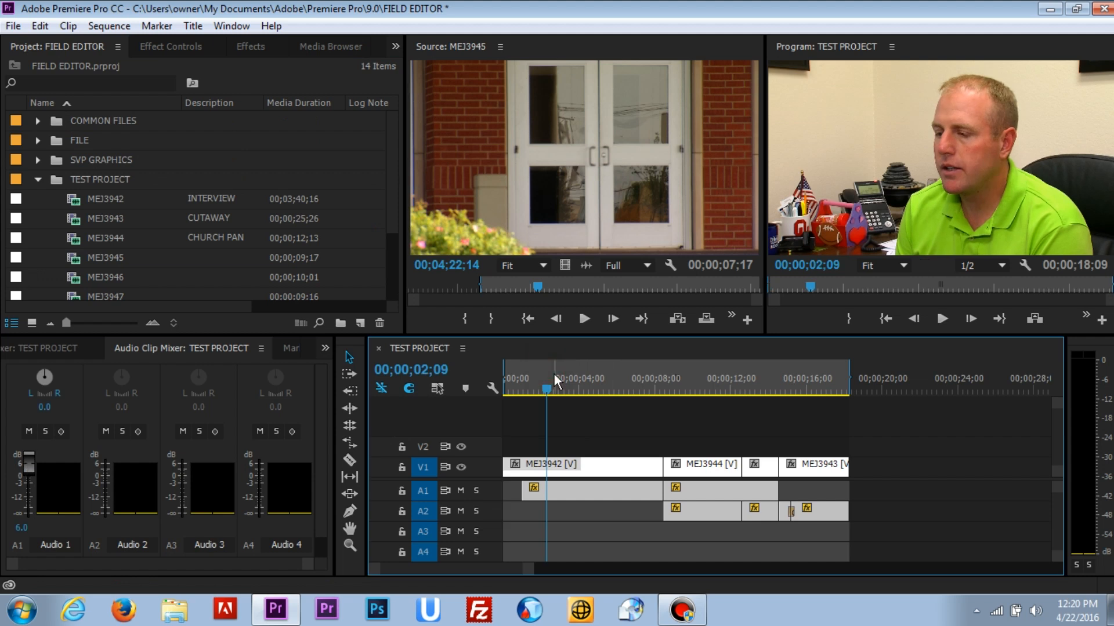
key("Home")
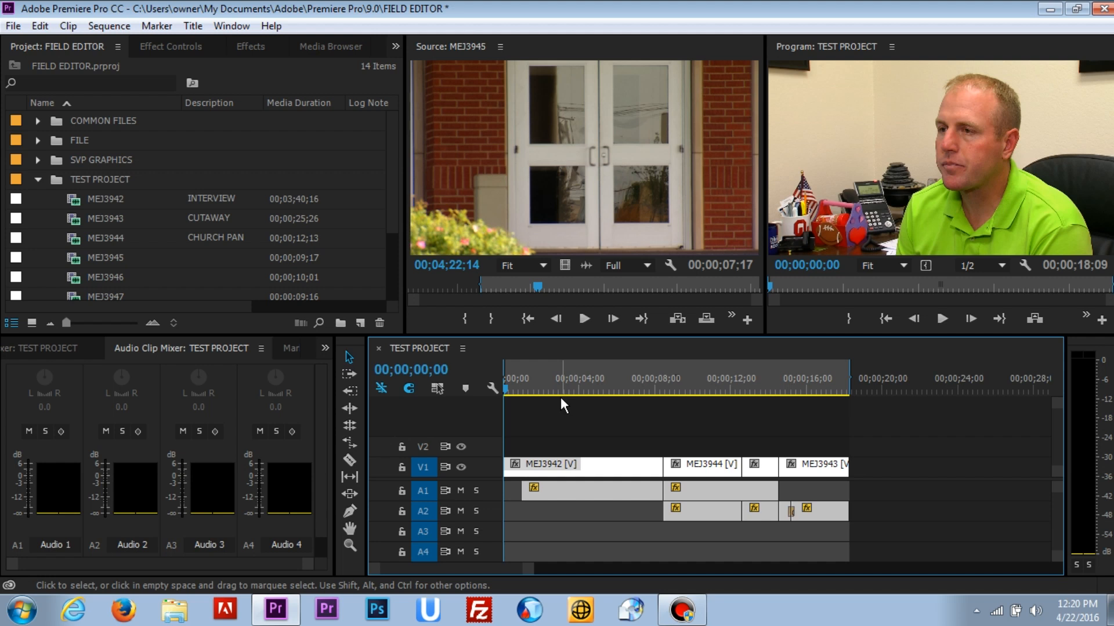
key("Delete")
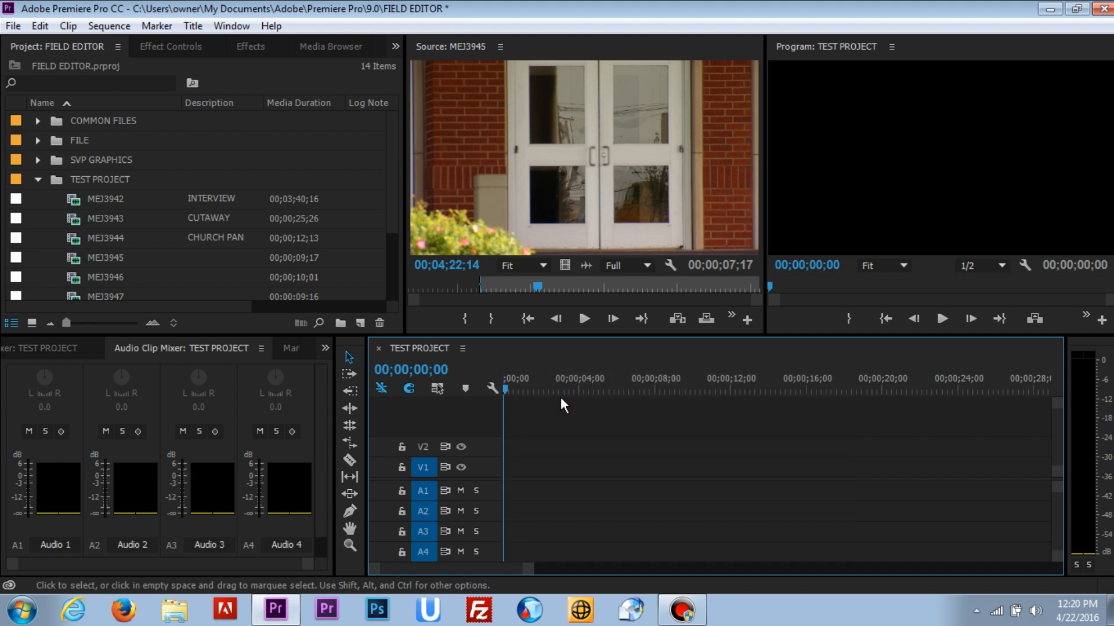
Step: Delete the TEST PROJECT bin together with its MEJ3942 to MEJ3948 clips and the TEST PROJECT sequence
left_click(75, 181)
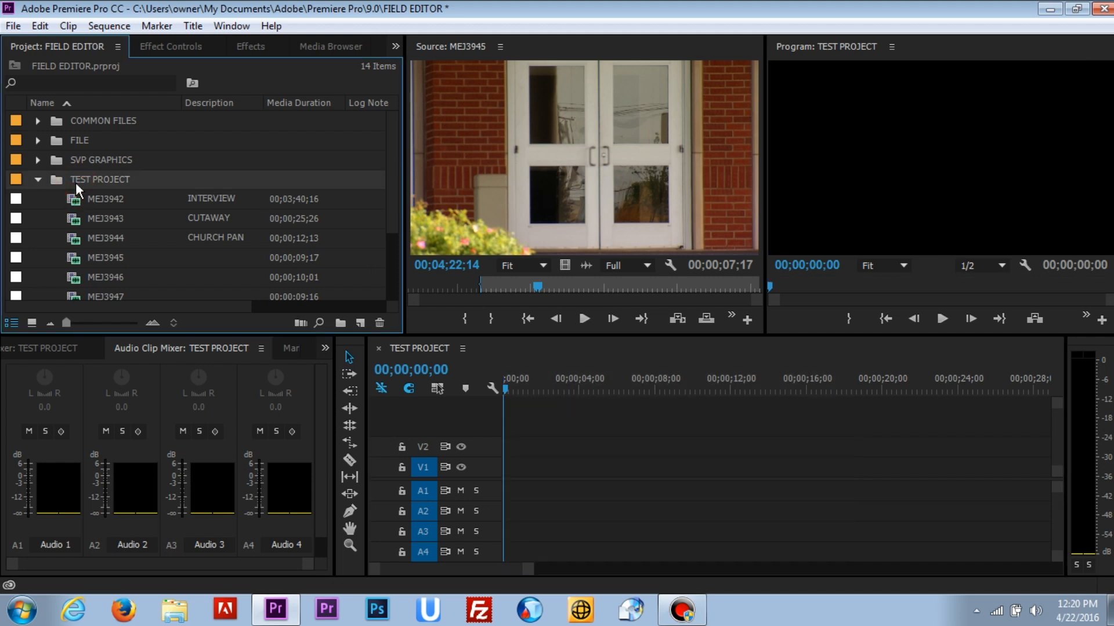
left_click_drag(394, 177, 394, 232)
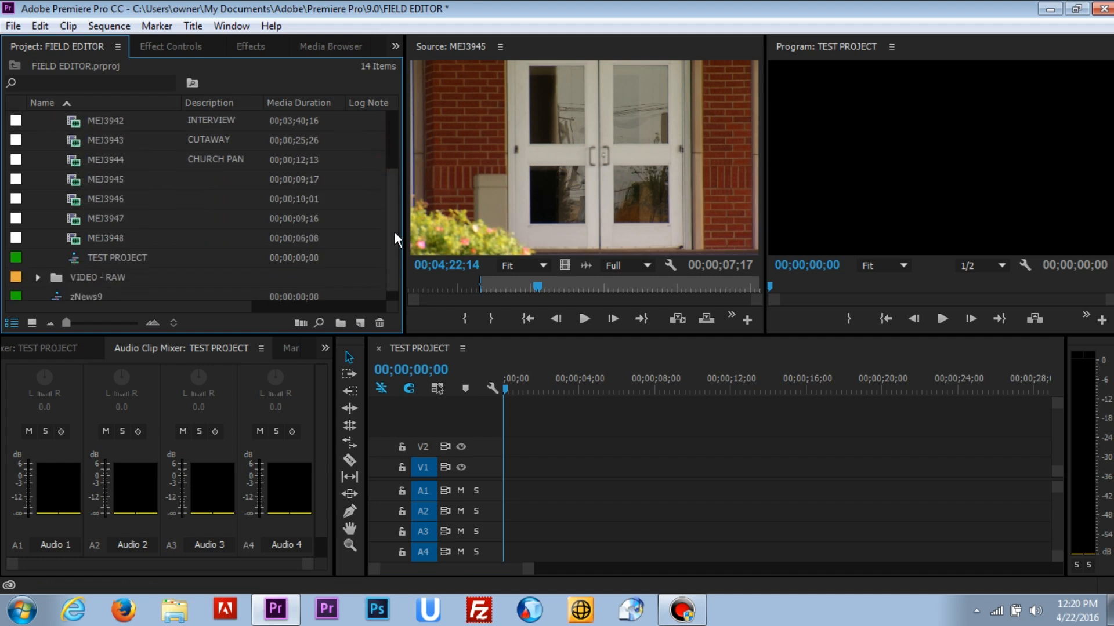
left_click(117, 261, "shift")
key("Delete")
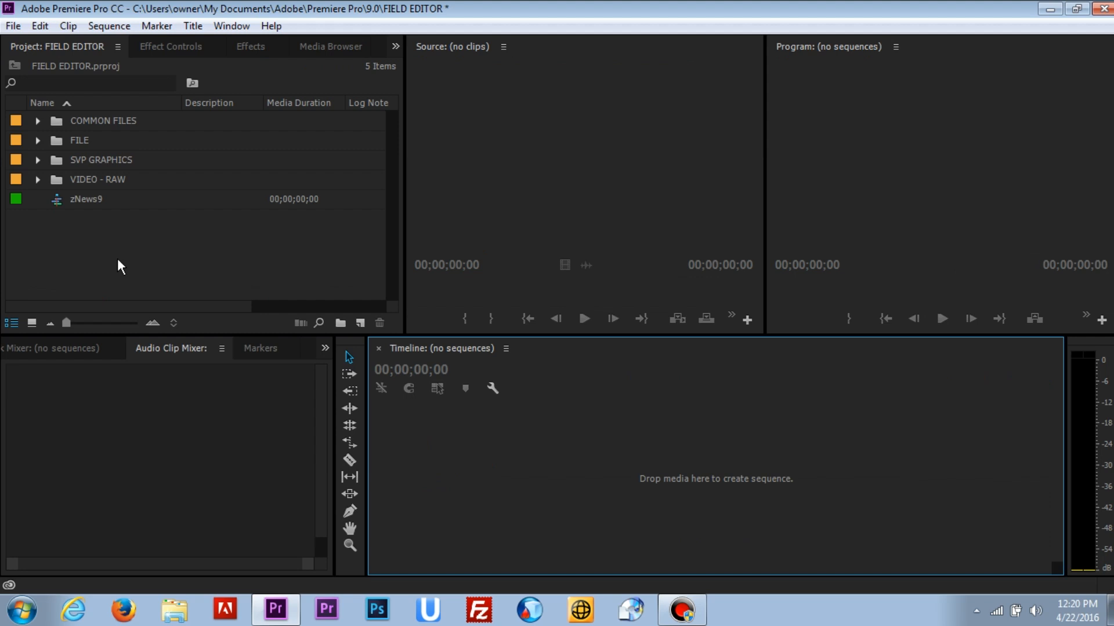
Step: Save the FIELD EDITOR project and close Premiere Pro
key("ctrl+s")
left_click(1103, 8)
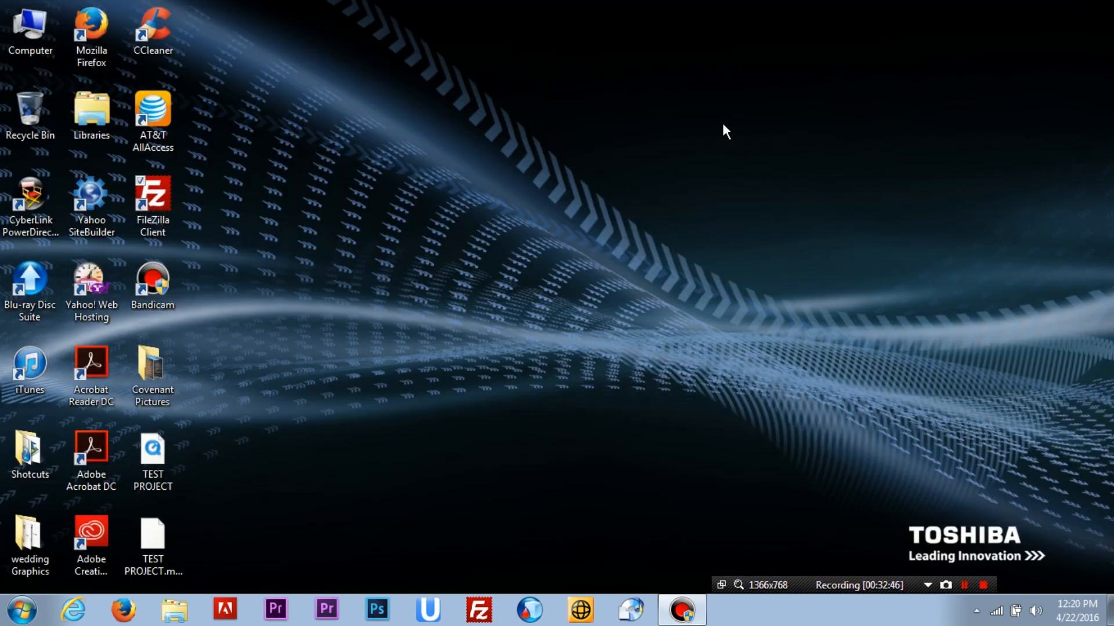